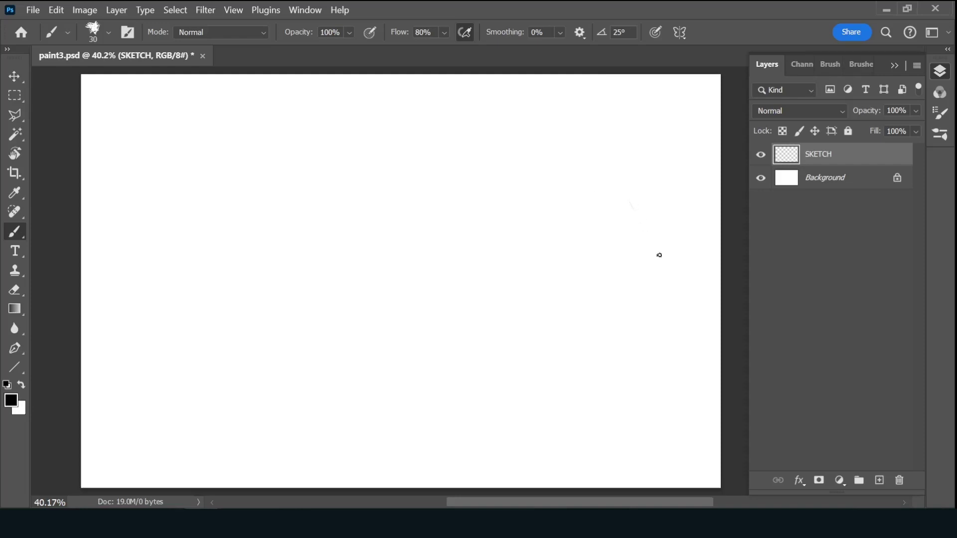
- Sketch tall diagonal trunk lines at the upper right, extending them down the canvas
drag(609, 171, 692, 291)
drag(604, 144, 712, 320)
drag(587, 115, 707, 310)
drag(556, 89, 633, 262)
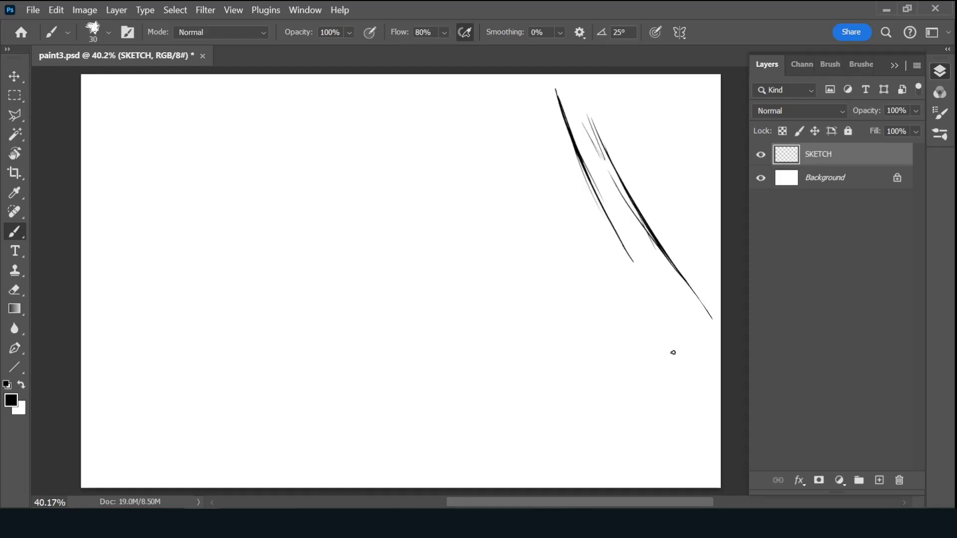
drag(585, 162, 707, 426)
drag(578, 86, 721, 322)
- Sketch thinner trunk lines just left of the right-hand trunks
drag(507, 99, 553, 282)
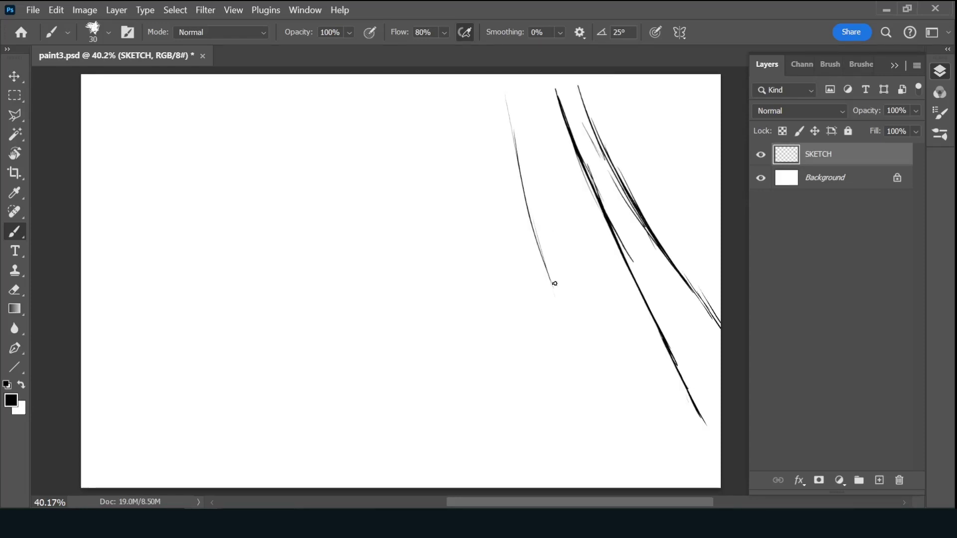
drag(510, 120, 569, 325)
drag(492, 141, 517, 222)
drag(491, 82, 541, 372)
drag(556, 290, 578, 355)
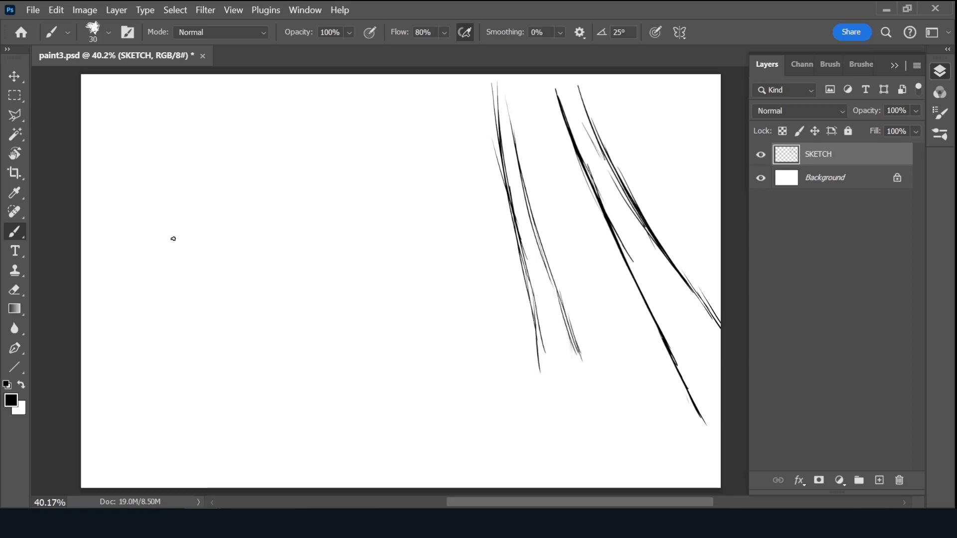
- Sketch left-side trunk lines and detail strokes, undoing a stray diagonal stroke
drag(174, 144, 154, 294)
drag(186, 113, 156, 307)
drag(152, 308, 151, 397)
mouse_move(173, 92)
mouse_down()
mouse_move(116, 310)
mouse_move(167, 125)
mouse_up()
mouse_move(680, 387)
mouse_down()
mouse_move(672, 355)
mouse_move(648, 342)
mouse_move(723, 457)
mouse_up()
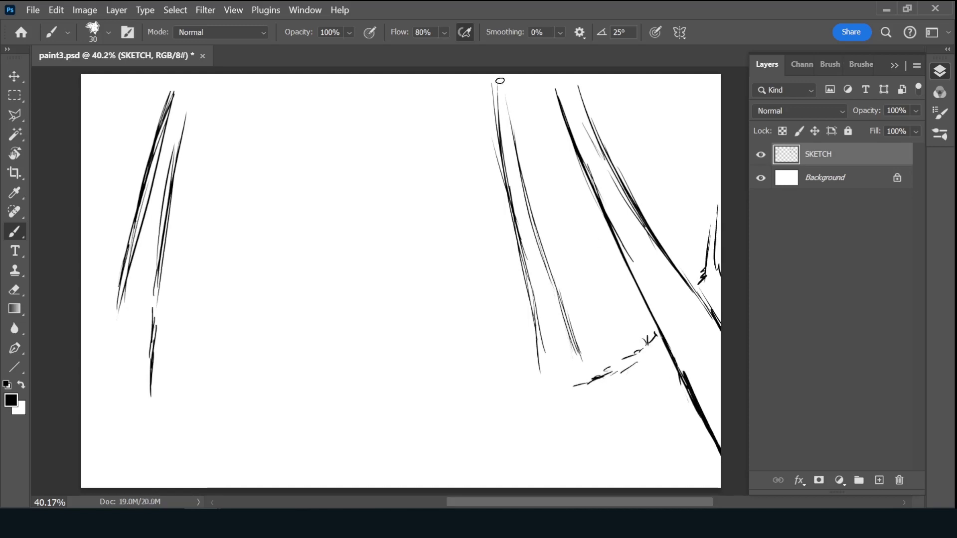
mouse_move(495, 97)
mouse_down()
mouse_move(500, 134)
mouse_move(522, 165)
mouse_up()
mouse_move(461, 121)
mouse_down()
mouse_move(342, 207)
mouse_move(265, 236)
mouse_up()
key(ctrl+z)
key(ctrl+z)
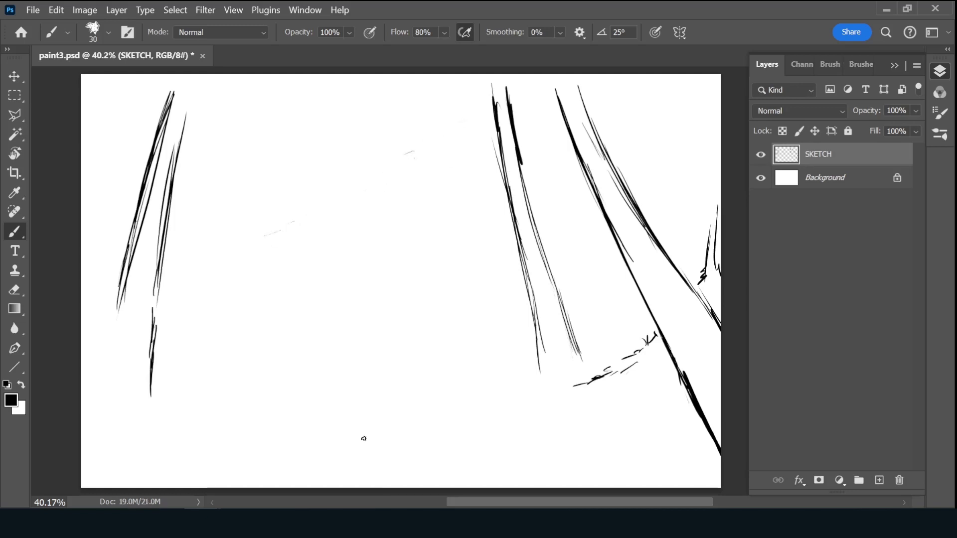
- Sketch the stream edge, ripples, and left and right banks along the bottom
drag(344, 451, 265, 453)
drag(315, 457, 406, 455)
drag(554, 383, 389, 436)
mouse_move(402, 441)
mouse_down()
mouse_move(437, 434)
mouse_move(510, 472)
mouse_up()
mouse_move(352, 478)
mouse_down()
mouse_move(466, 456)
mouse_move(414, 488)
mouse_up()
drag(164, 394, 262, 424)
mouse_move(189, 412)
mouse_down()
mouse_move(250, 422)
mouse_move(172, 465)
mouse_up()
drag(214, 469, 86, 477)
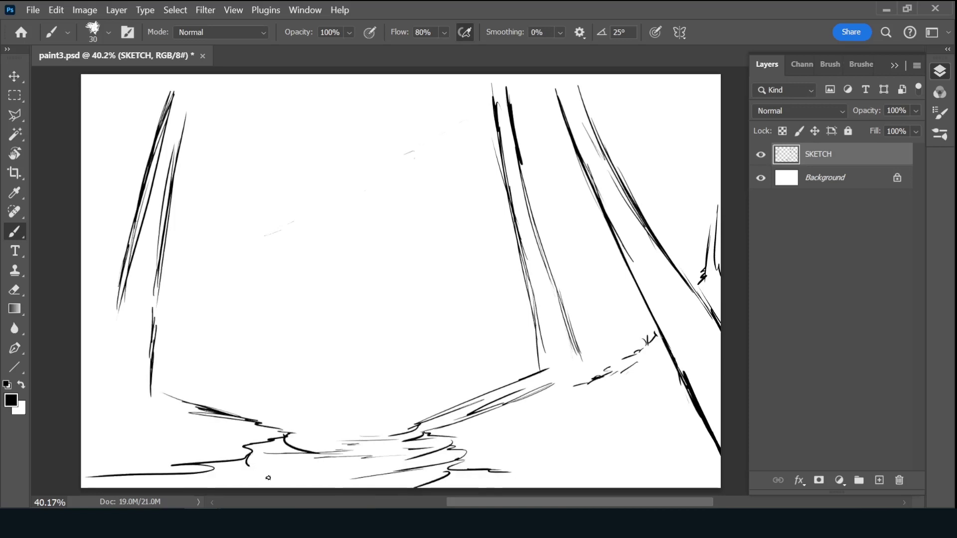
- Add more thin trunk lines at the upper right
mouse_move(539, 92)
mouse_down()
mouse_move(616, 370)
mouse_move(610, 334)
mouse_up()
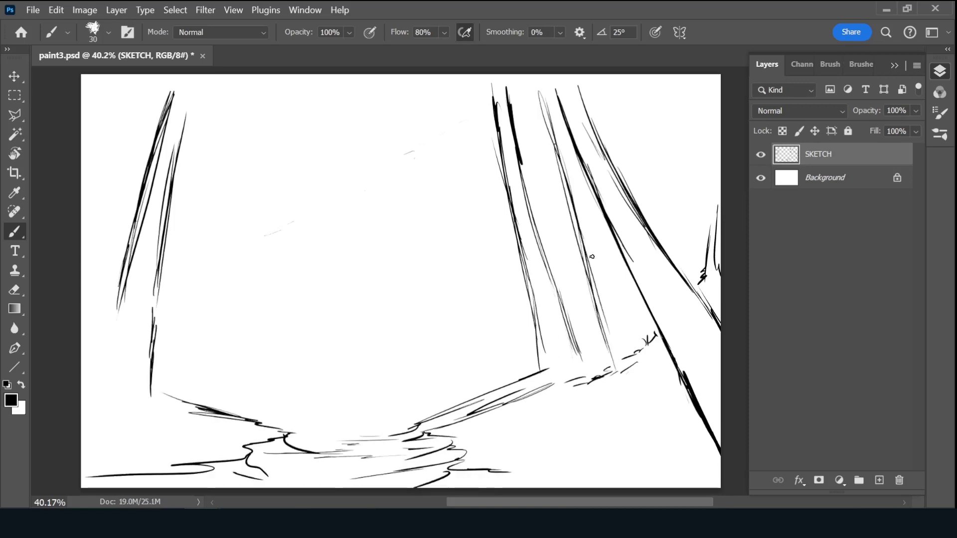
drag(562, 114, 616, 333)
mouse_move(575, 173)
mouse_down()
mouse_move(630, 363)
mouse_move(439, 418)
mouse_up()
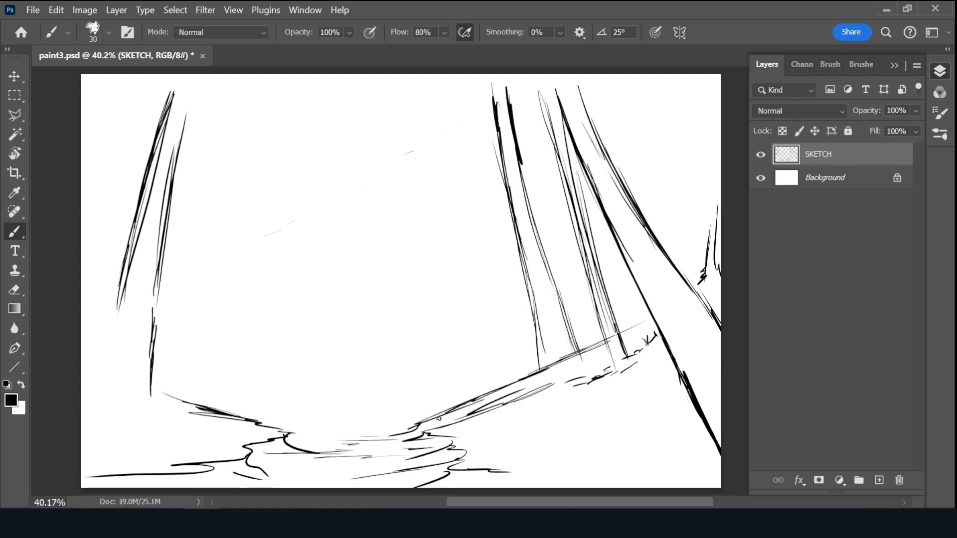
- Sketch two small jagged pine trees left of centre
drag(252, 309, 268, 212)
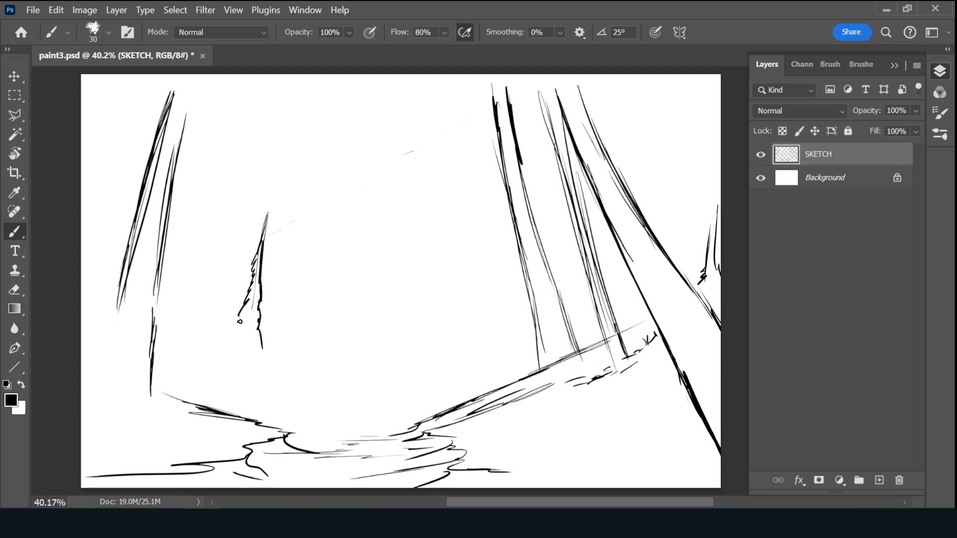
drag(240, 322, 218, 370)
drag(265, 348, 272, 369)
mouse_move(229, 233)
mouse_down()
mouse_move(227, 273)
mouse_move(175, 320)
mouse_up()
drag(226, 254, 220, 332)
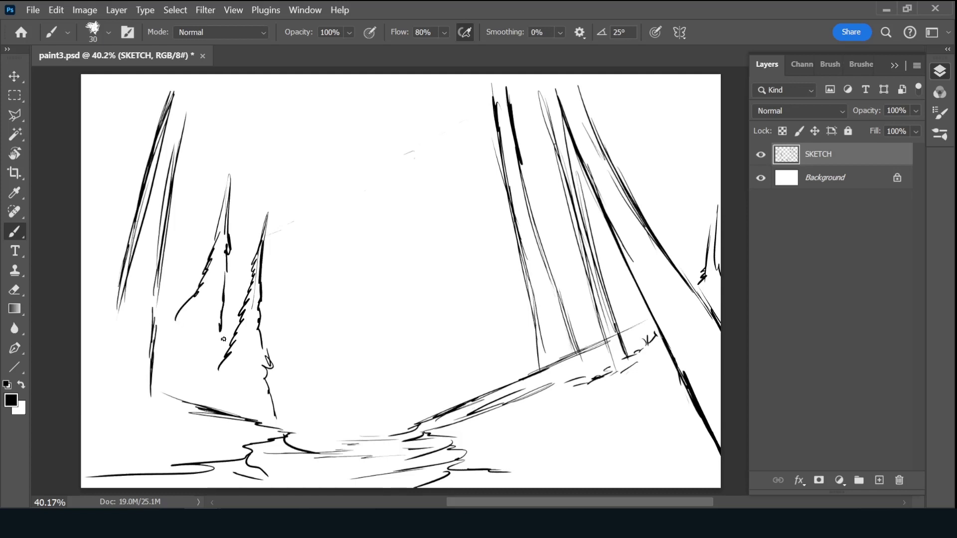
- Reinforce the left trunks and pine tree outlines
drag(186, 187, 182, 287)
drag(179, 227, 148, 278)
mouse_move(123, 297)
mouse_down()
mouse_move(96, 371)
mouse_move(104, 376)
mouse_up()
drag(121, 310, 98, 401)
drag(158, 394, 174, 422)
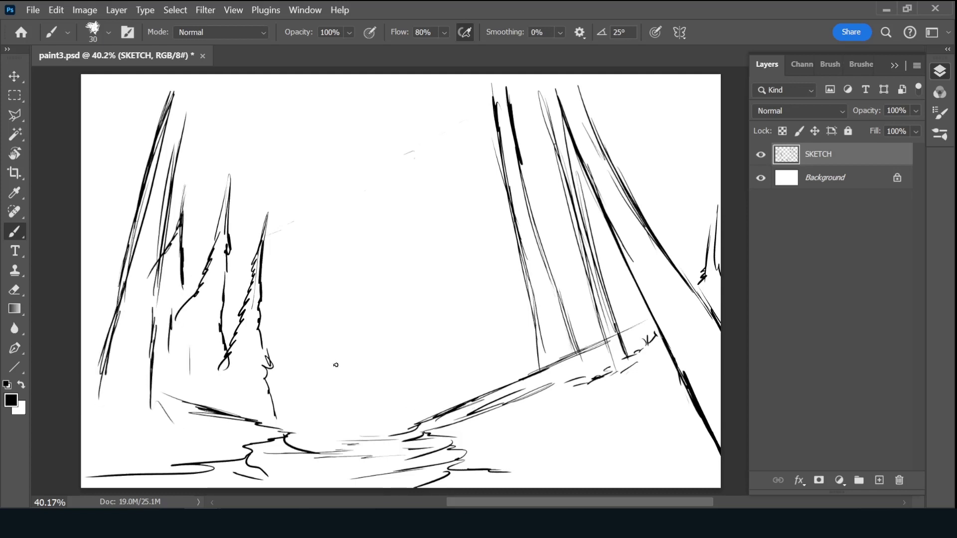
- Add stream ripples and outline a shaded rock at the bottom right
drag(305, 464, 399, 459)
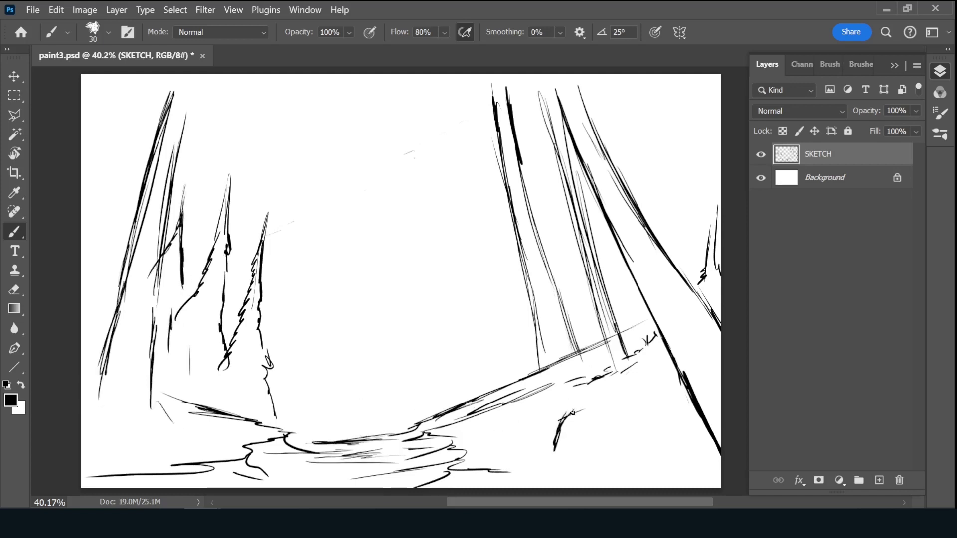
drag(619, 432, 612, 469)
drag(603, 464, 551, 457)
drag(563, 411, 686, 396)
drag(609, 469, 707, 461)
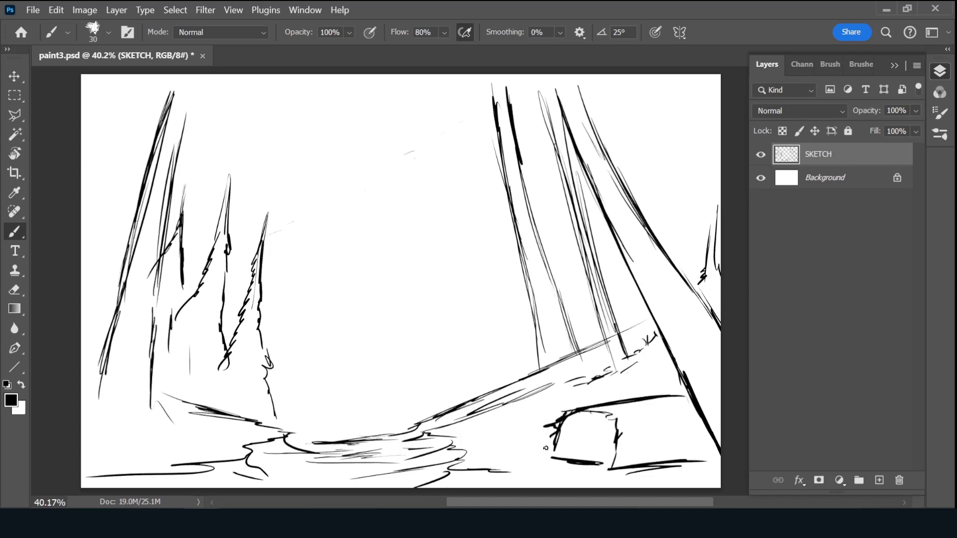
mouse_move(575, 449)
mouse_down()
mouse_move(612, 418)
mouse_move(609, 453)
mouse_up()
mouse_move(595, 471)
mouse_down()
mouse_move(651, 451)
mouse_move(687, 420)
mouse_up()
drag(605, 466, 686, 416)
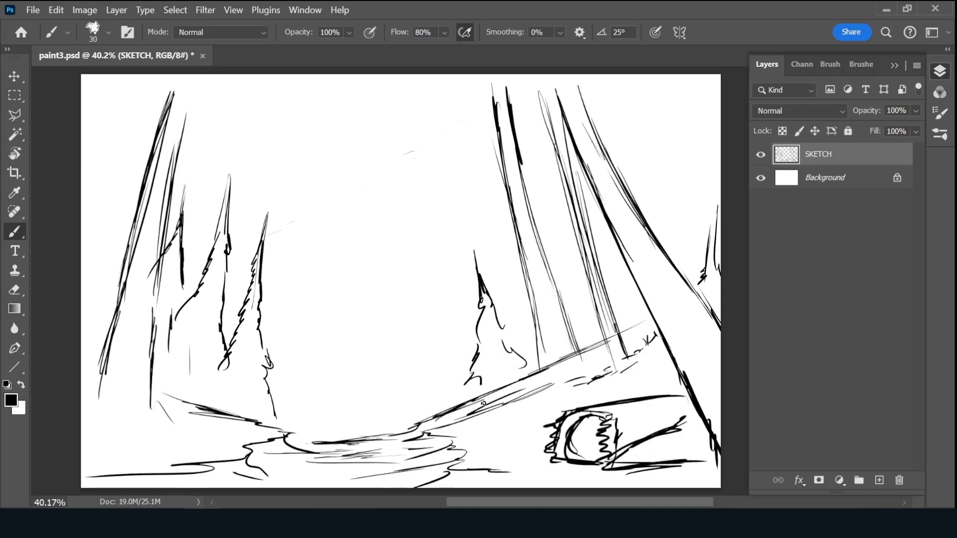
- Sketch a small central pine and hillside and ground curves across the lower left
drag(365, 375, 356, 419)
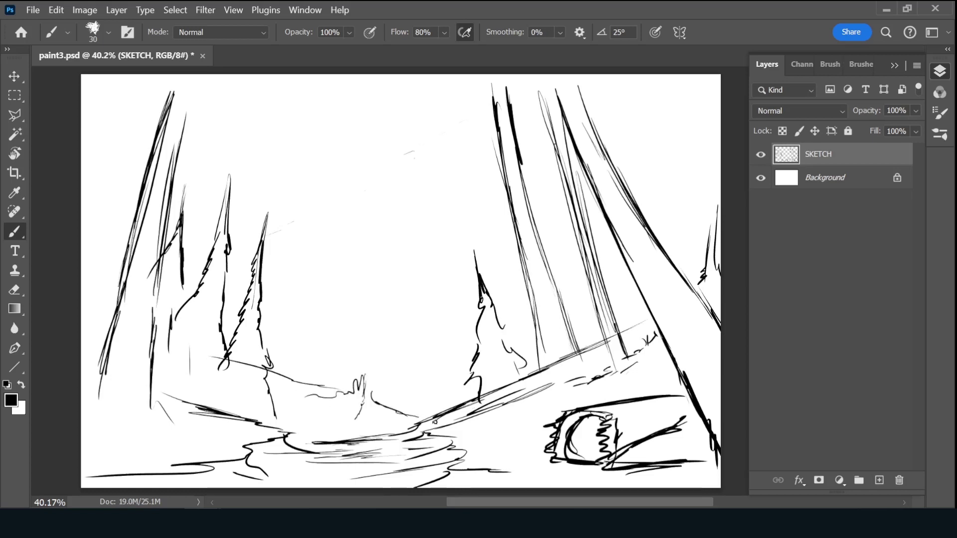
drag(137, 370, 303, 431)
drag(294, 424, 288, 439)
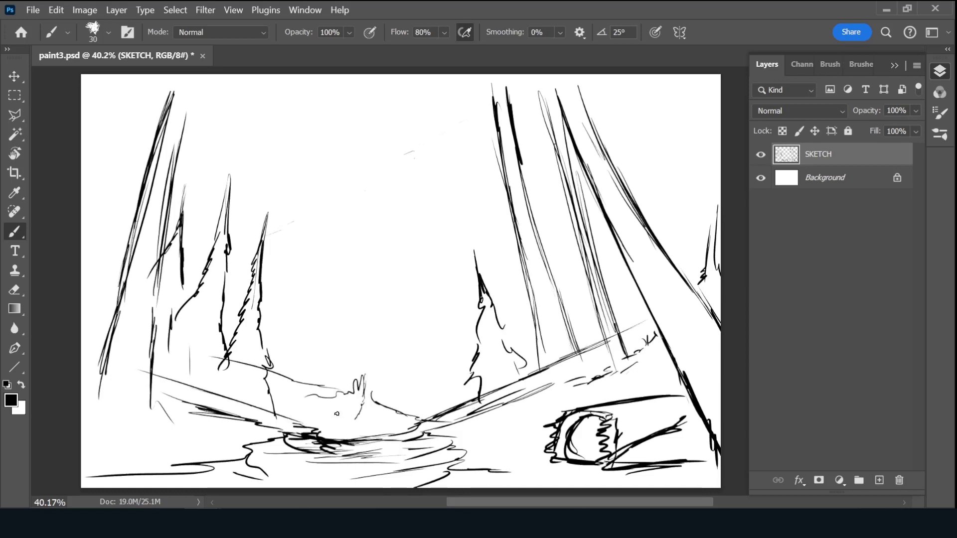
drag(150, 411, 82, 389)
drag(150, 421, 215, 447)
- Add trunk lines at the left edge and upper left
drag(140, 82, 83, 289)
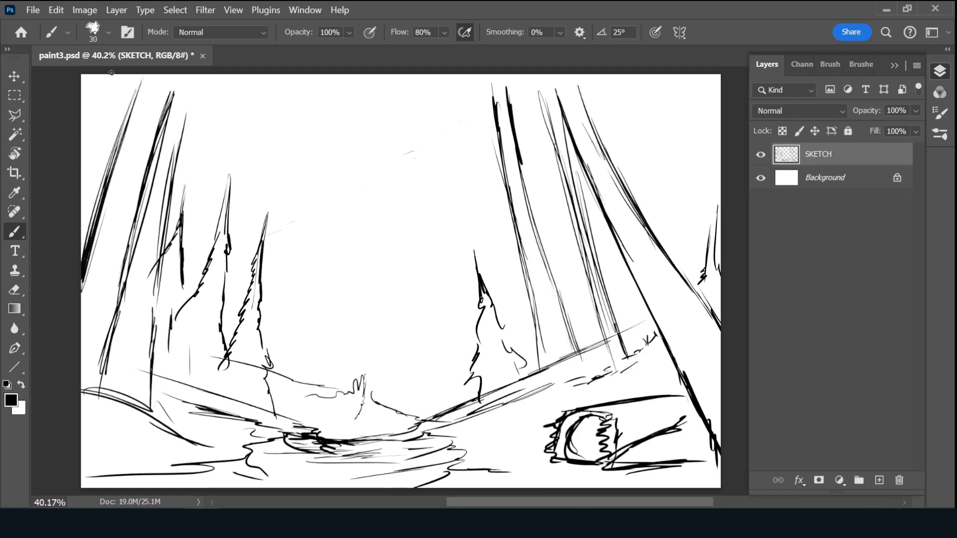
drag(112, 78, 82, 144)
drag(173, 176, 201, 76)
drag(182, 145, 157, 444)
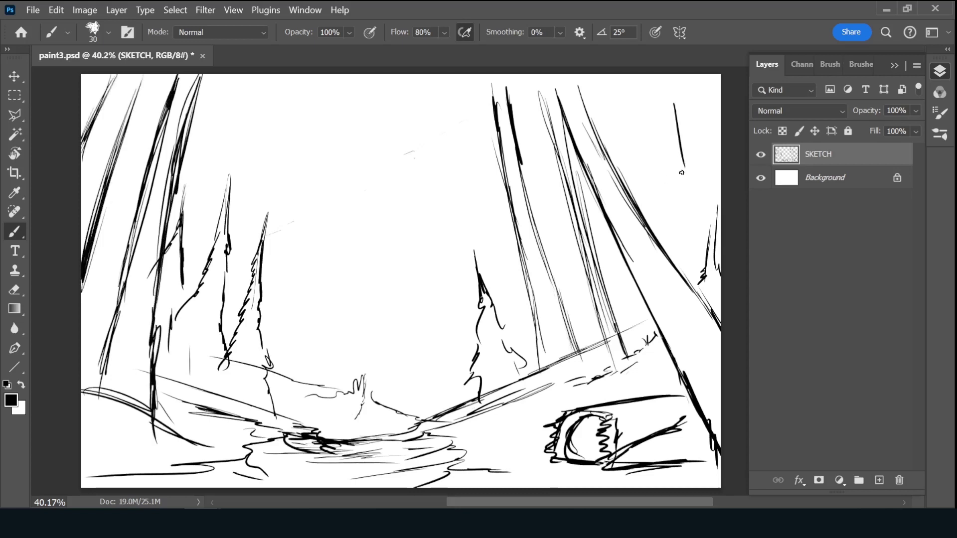
- Sketch a tree at the upper right edge and long trunk lines across the scene
drag(677, 104, 704, 165)
drag(694, 142, 719, 189)
drag(683, 162, 669, 217)
drag(540, 129, 592, 362)
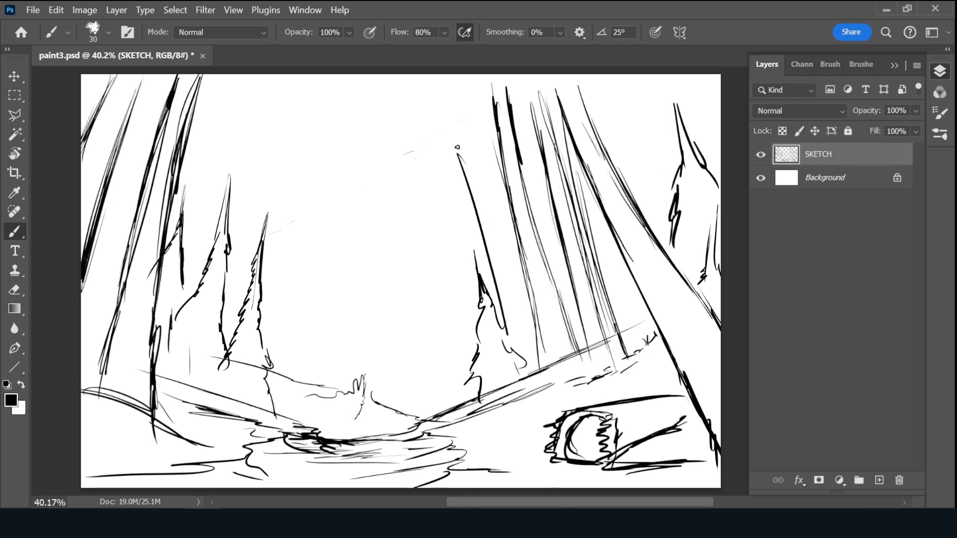
drag(442, 100, 518, 349)
drag(638, 108, 703, 277)
drag(445, 249, 483, 399)
drag(268, 94, 192, 404)
drag(238, 128, 162, 379)
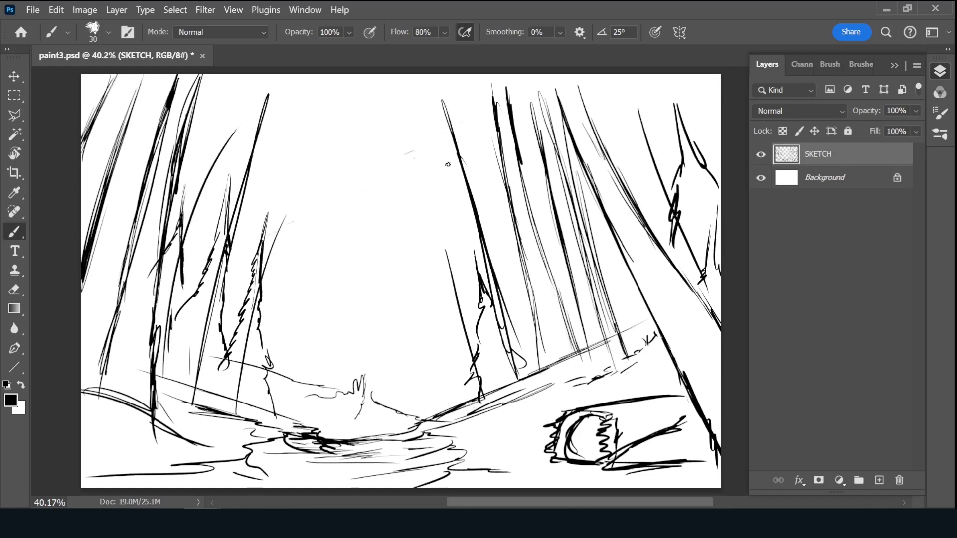
- Sketch cloud curves in the upper centre with a long arc toward the upper right
drag(466, 112, 299, 247)
drag(396, 215, 265, 272)
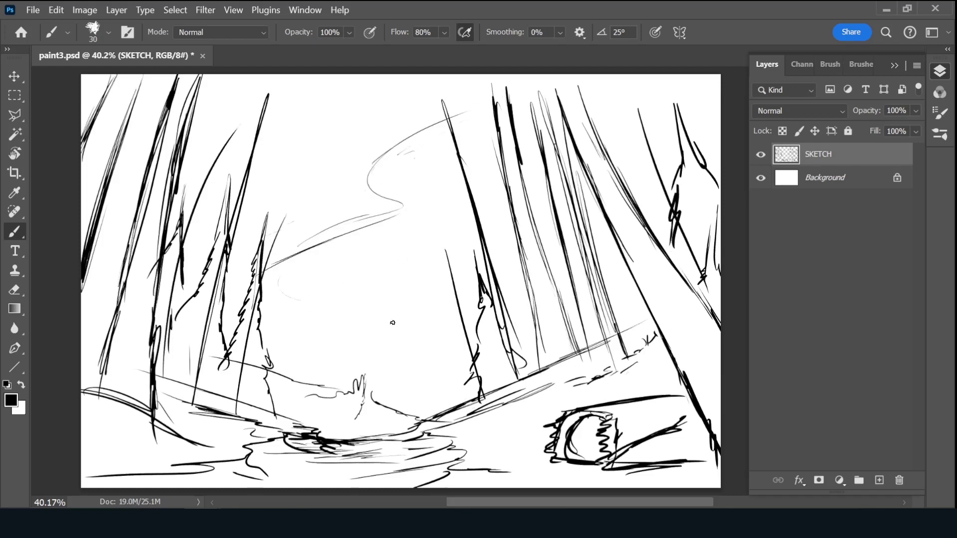
drag(384, 330, 474, 282)
drag(680, 159, 461, 271)
drag(369, 277, 359, 312)
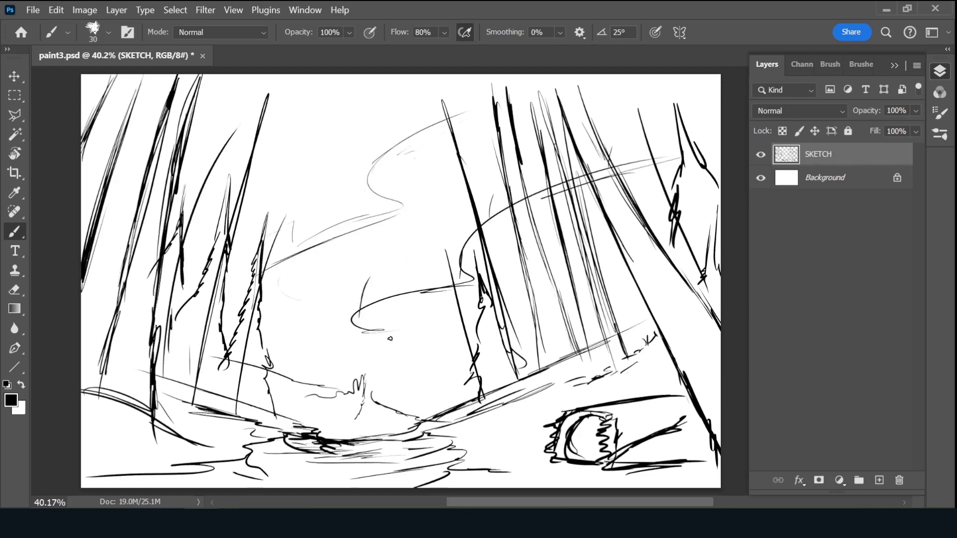
drag(527, 99, 399, 134)
drag(363, 161, 615, 78)
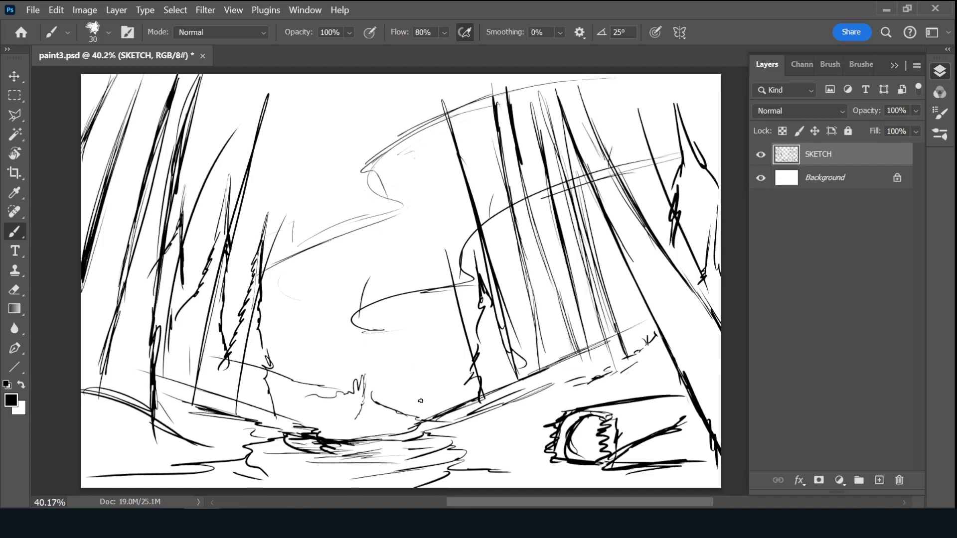
- Add trunk and ground strokes at left and bottom right, plus grass tufts near the rock
drag(174, 75, 82, 319)
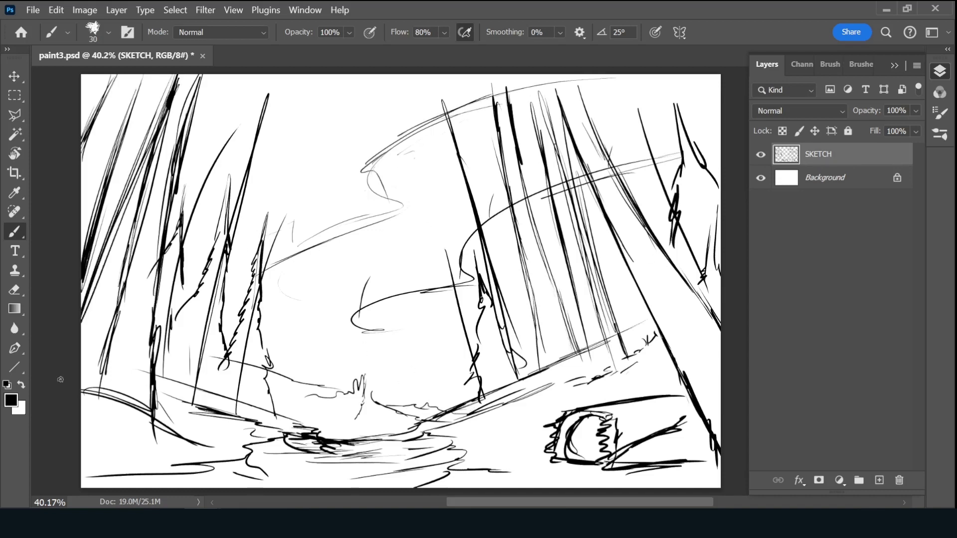
drag(124, 199, 82, 309)
drag(81, 349, 193, 388)
drag(80, 384, 177, 413)
mouse_move(720, 385)
mouse_down()
mouse_move(668, 473)
mouse_move(680, 437)
mouse_up()
drag(505, 426, 508, 444)
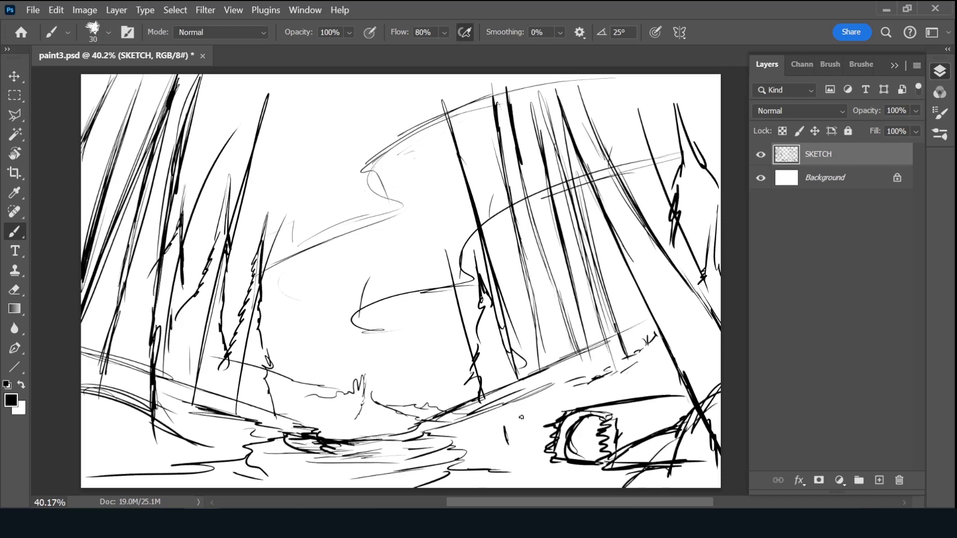
drag(596, 376, 600, 326)
drag(632, 308, 626, 356)
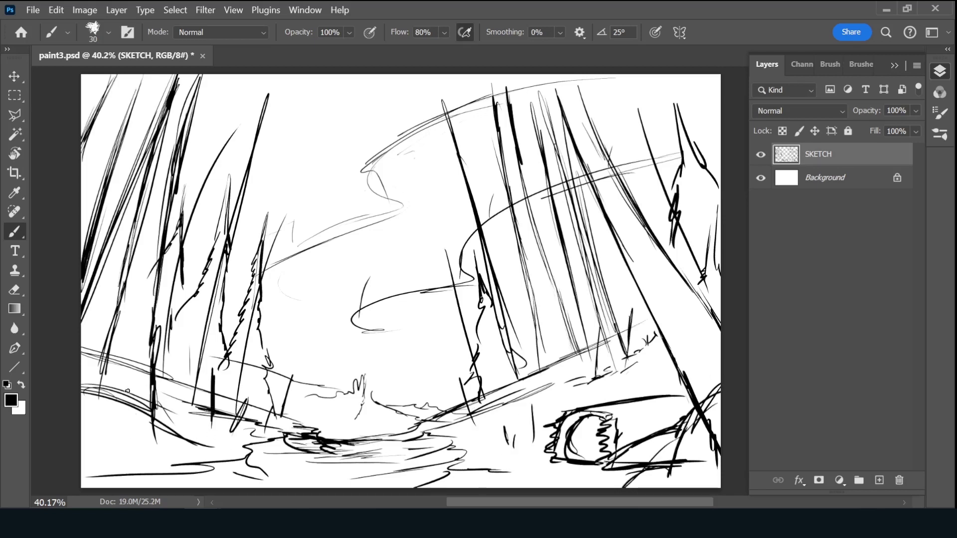
- Add a leaning trunk at the lower left and fade the SKETCH layer to light grey
drag(167, 361, 131, 421)
drag(113, 348, 103, 449)
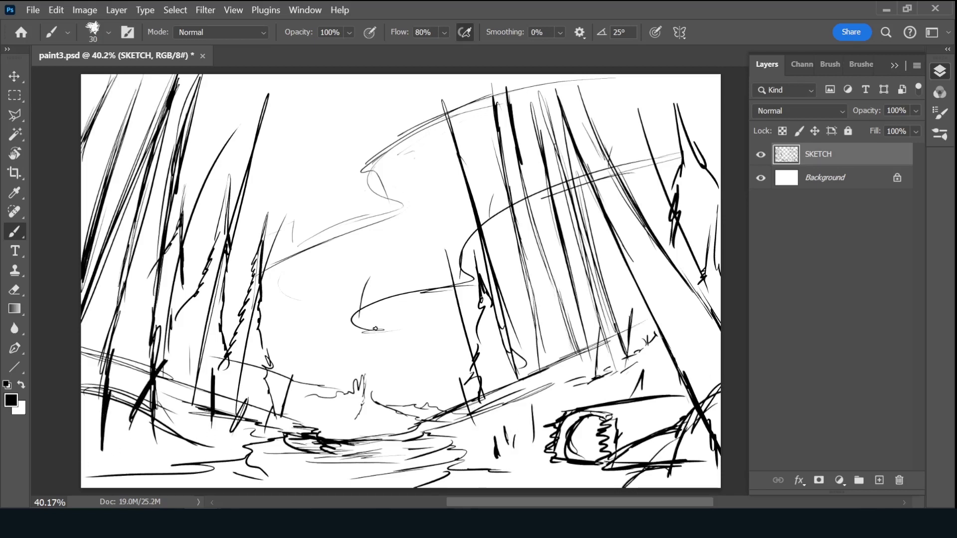
drag(869, 116, 842, 116)
- Create a new layer beneath the sketch and name it SKY
click(849, 175)
key(ctrl+shift+alt+n)
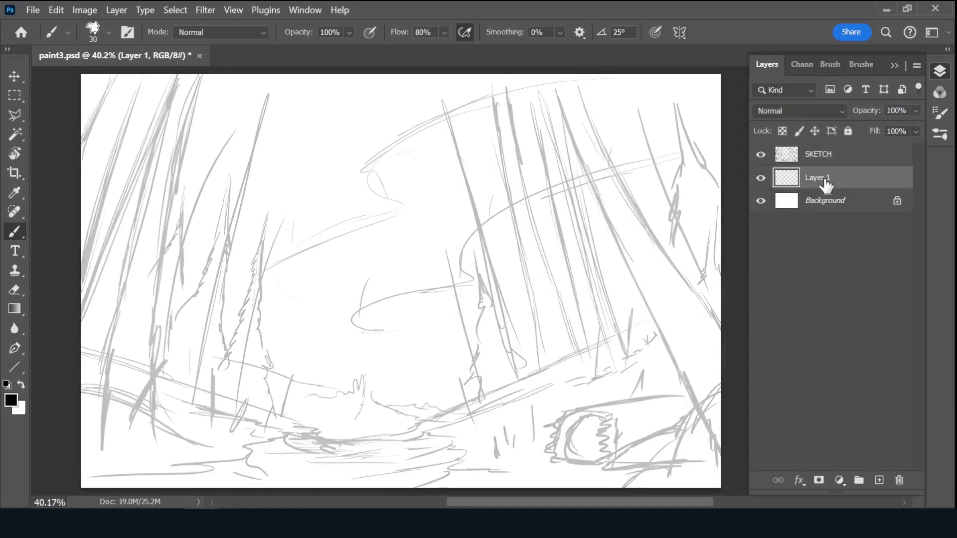
double_click(818, 178)
text(SKY)
key(Return)
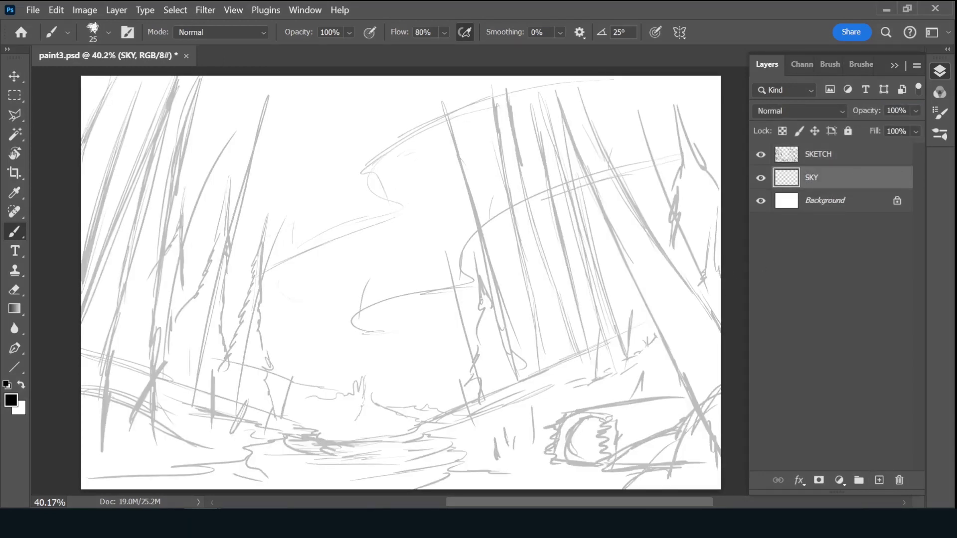
- Fill the SKY layer with a light sky blue
key(alt+BackSpace)
click(11, 400)
click(643, 91)
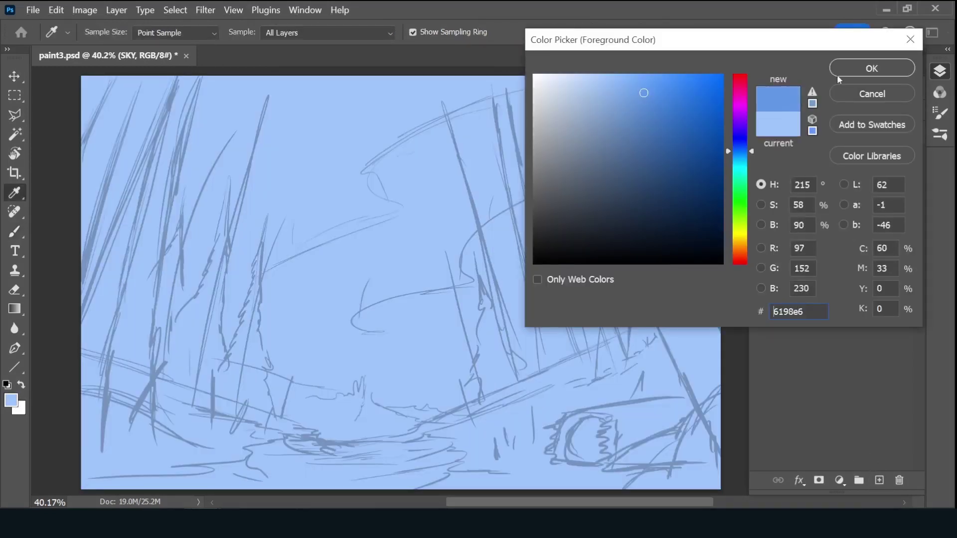
click(837, 74)
key(alt+BackSpace)
- Fade the lower sky to a lighter blue gradient and add a new layer above SKY
key(g)
click(209, 33)
double_click(625, 360)
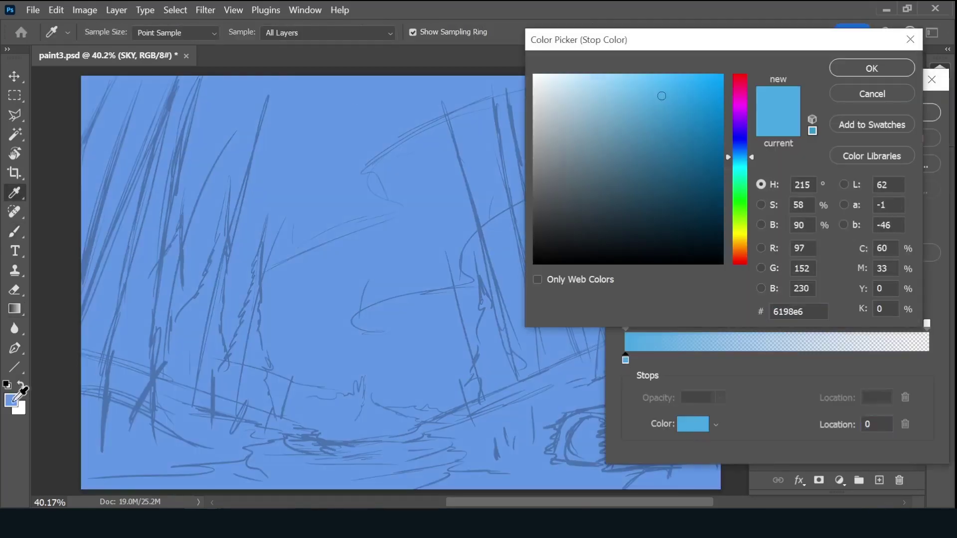
click(616, 82)
click(855, 75)
click(938, 70)
drag(420, 428, 419, 379)
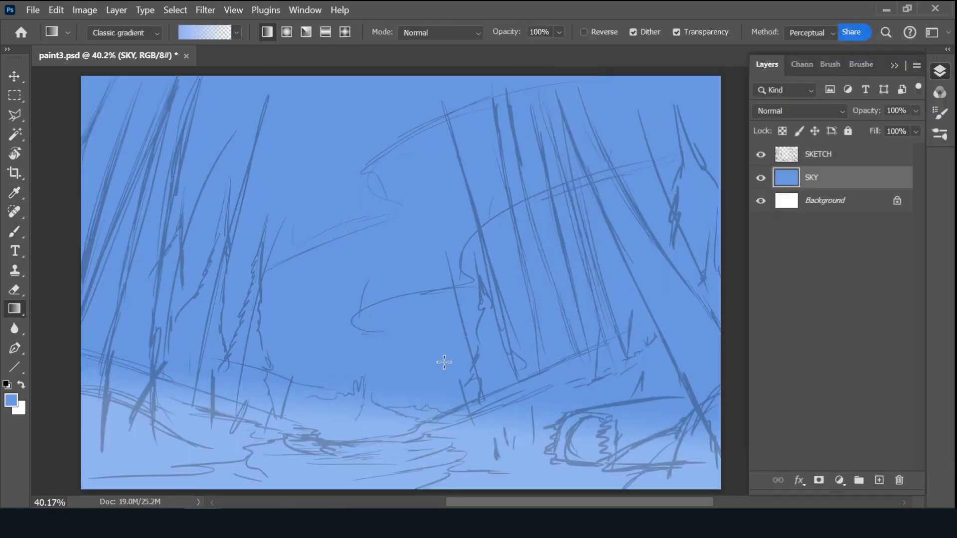
click(879, 480)
double_click(849, 175)
text(CLOUDS)
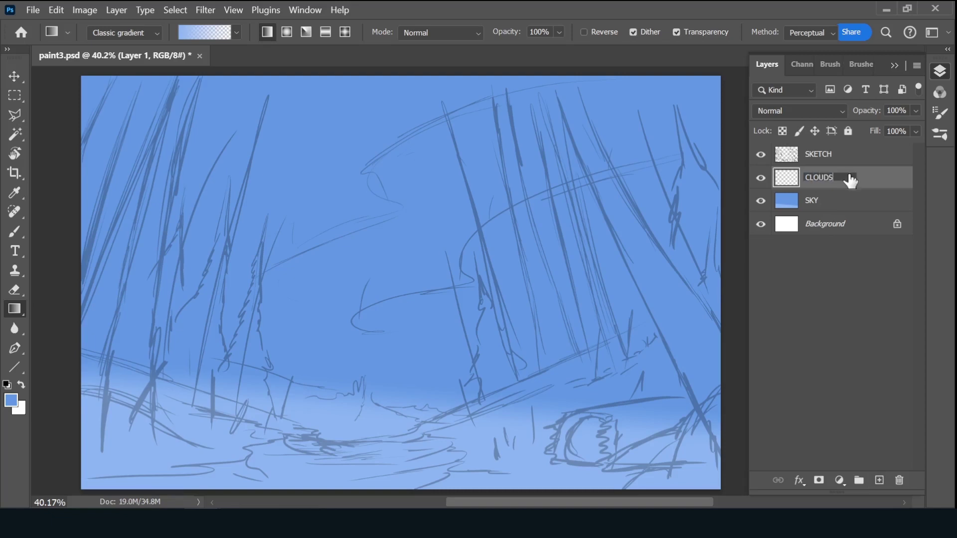
- Confirm the CLOUDS layer name and block in a soft pink cloud with a 200 px brush
key(Return)
key(b)
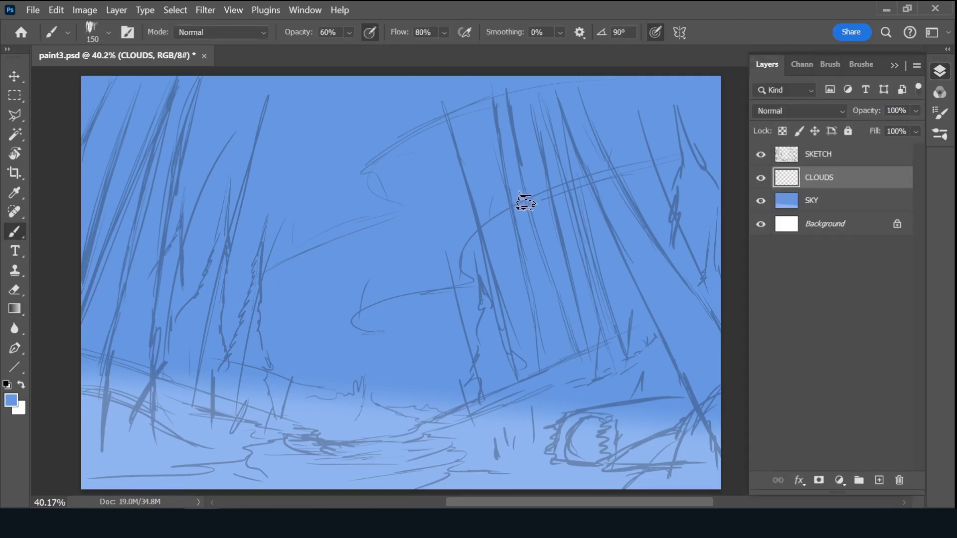
key(bracketright)
key(bracketright)
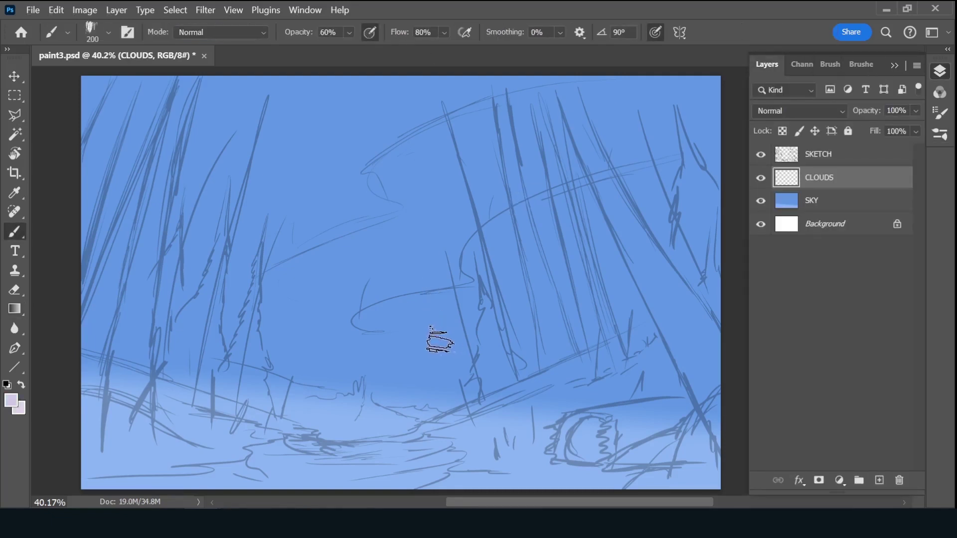
mouse_move(449, 388)
mouse_down()
mouse_move(458, 365)
mouse_move(381, 396)
mouse_move(444, 327)
mouse_move(359, 393)
mouse_move(311, 387)
mouse_move(510, 327)
mouse_move(538, 359)
mouse_move(468, 384)
mouse_move(487, 260)
mouse_move(498, 297)
mouse_move(502, 289)
mouse_up()
alt+click(521, 288)
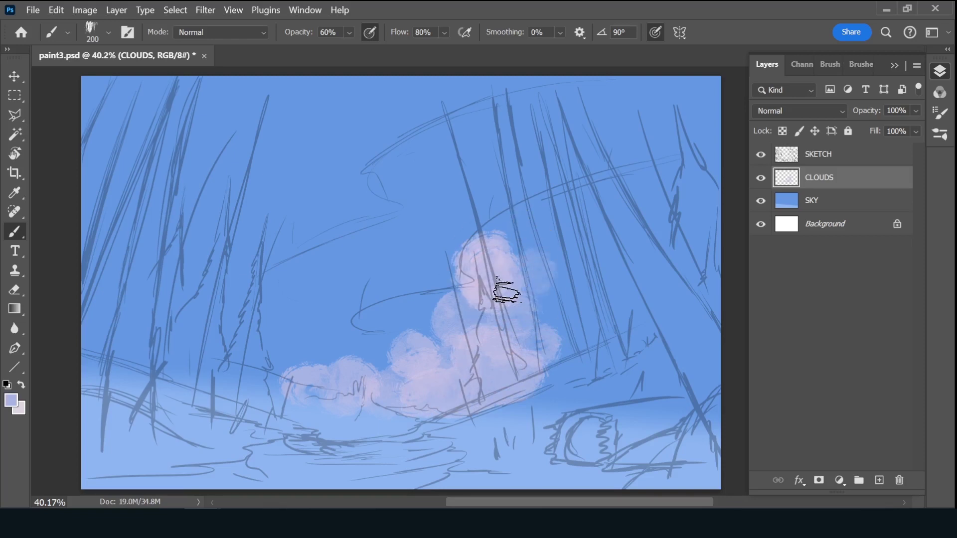
- Brighten the upper cloud puff and repaint its left edge and right side with sampled lavenders
alt+click(538, 283)
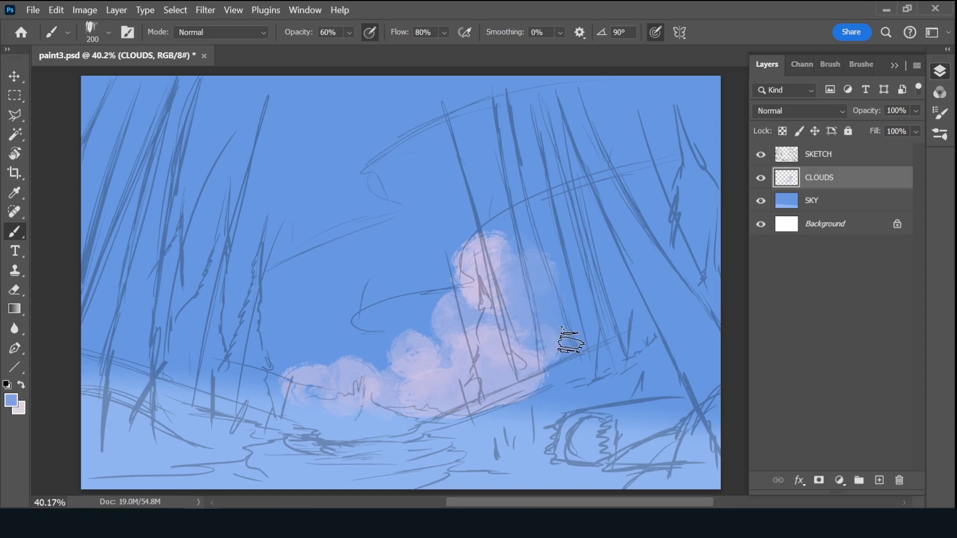
alt+click(489, 252)
drag(489, 261, 506, 269)
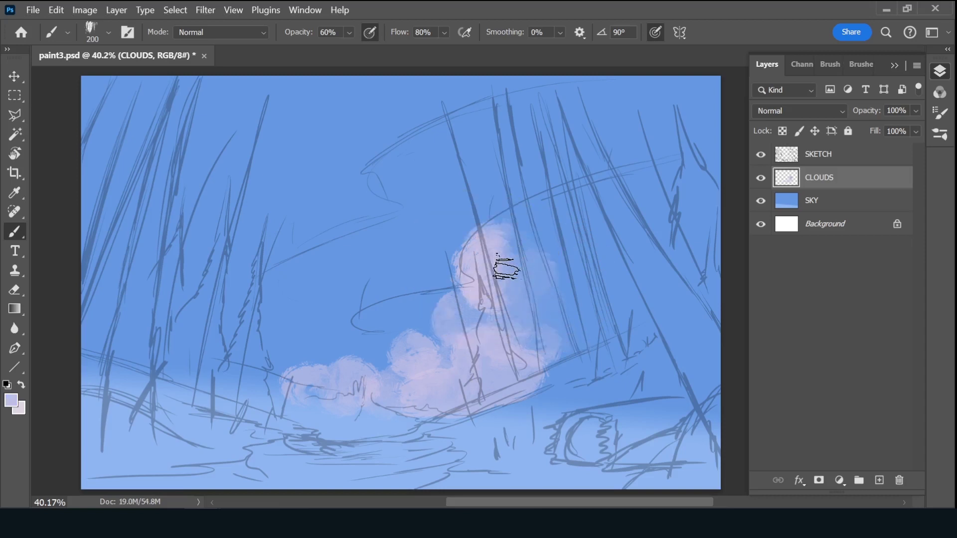
alt+click(457, 312)
drag(458, 314, 449, 332)
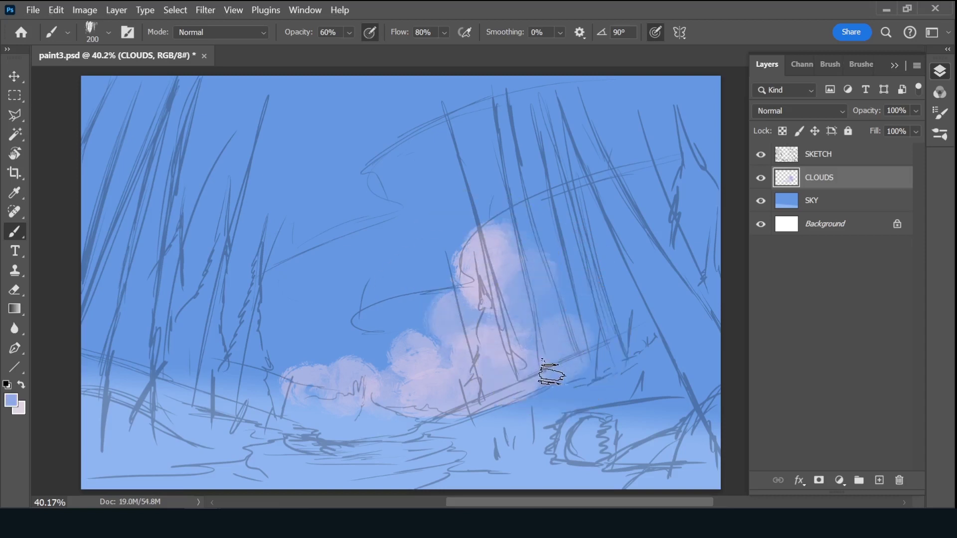
drag(566, 363, 601, 299)
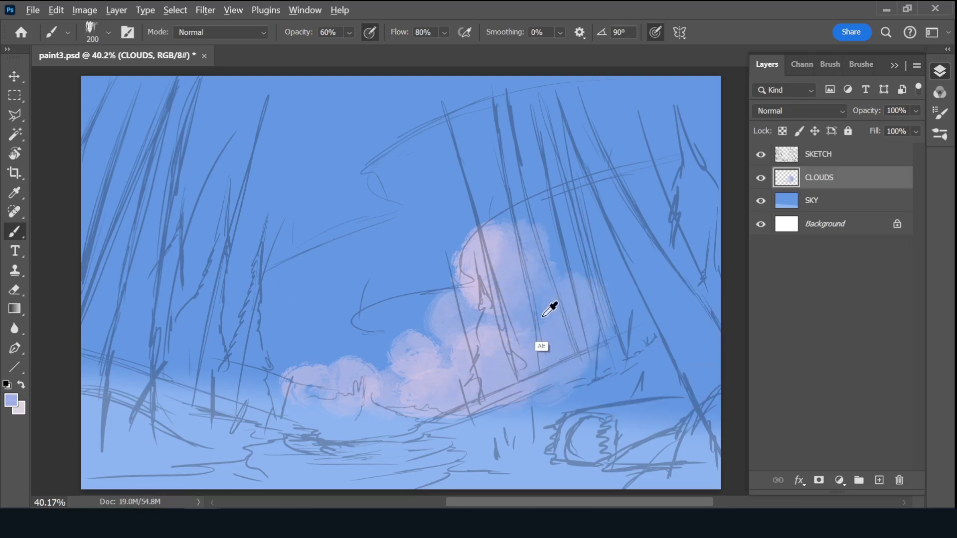
- Extend the cloud further left and fill out its lower middle
alt+click(490, 341)
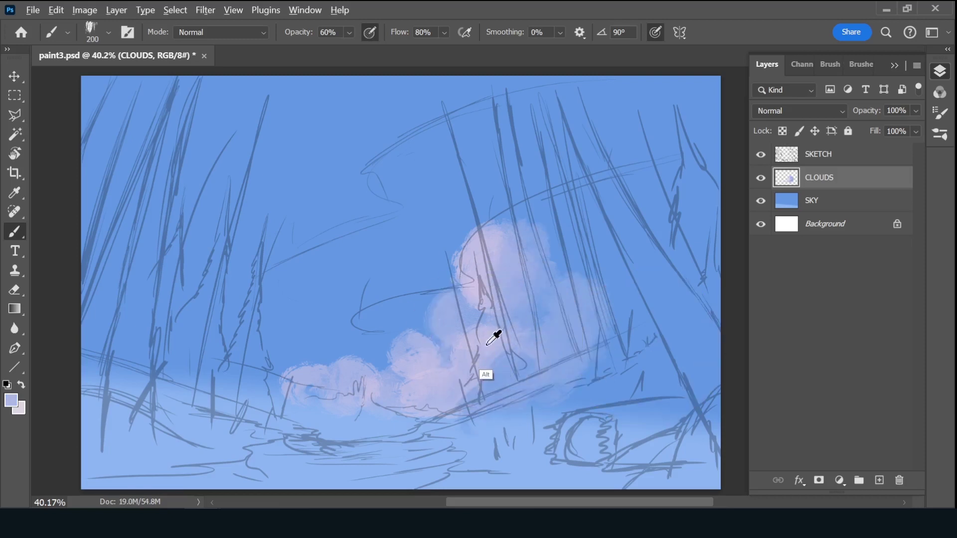
mouse_move(345, 383)
mouse_down()
mouse_move(292, 390)
mouse_move(272, 379)
mouse_up()
mouse_move(428, 333)
mouse_down()
mouse_move(405, 363)
mouse_move(433, 348)
mouse_up()
key(bracketleft)
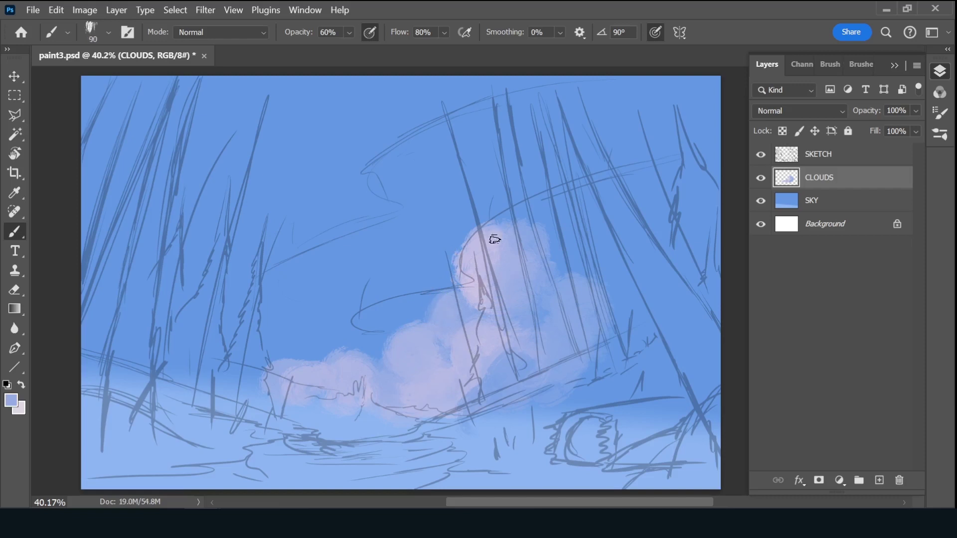
- At a 150 px brush, add lighter pink to the cloud top and a left bump
alt+click(487, 238)
key(bracketleft)
mouse_move(487, 238)
mouse_down()
mouse_move(468, 256)
mouse_move(488, 271)
mouse_move(478, 335)
mouse_move(462, 324)
mouse_move(468, 358)
mouse_move(487, 338)
mouse_up()
mouse_move(344, 362)
mouse_down()
mouse_move(368, 368)
mouse_move(349, 385)
mouse_up()
alt+click(363, 352)
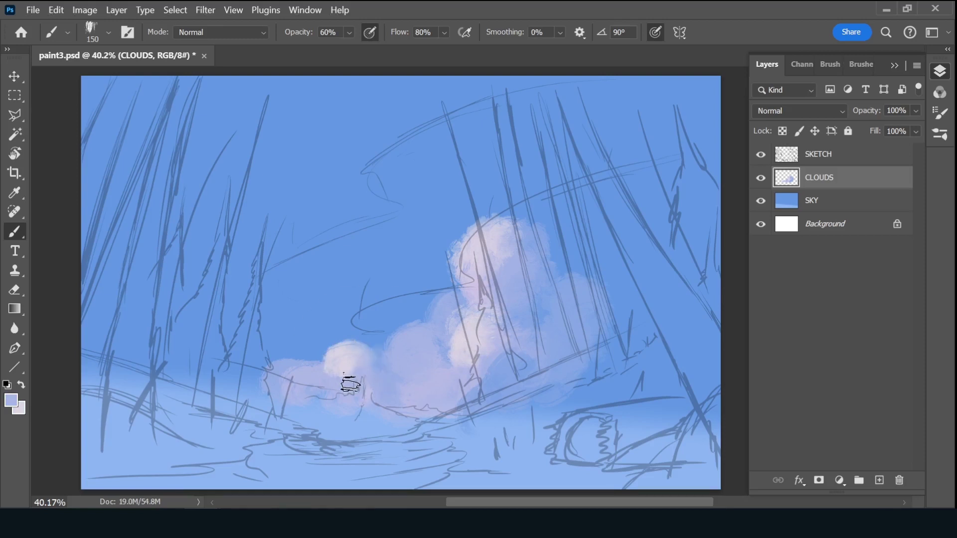
- Hide the SKETCH layer, raise the tall cloud's top and shade its upper right bluish
click(760, 155)
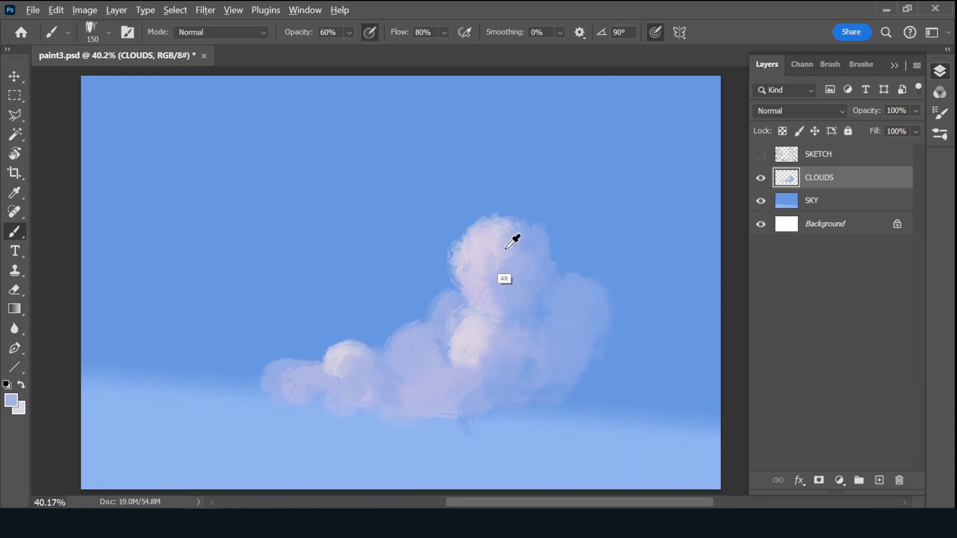
alt+click(483, 233)
mouse_move(486, 225)
mouse_down()
mouse_move(492, 241)
mouse_move(474, 226)
mouse_move(464, 234)
mouse_up()
alt+click(551, 263)
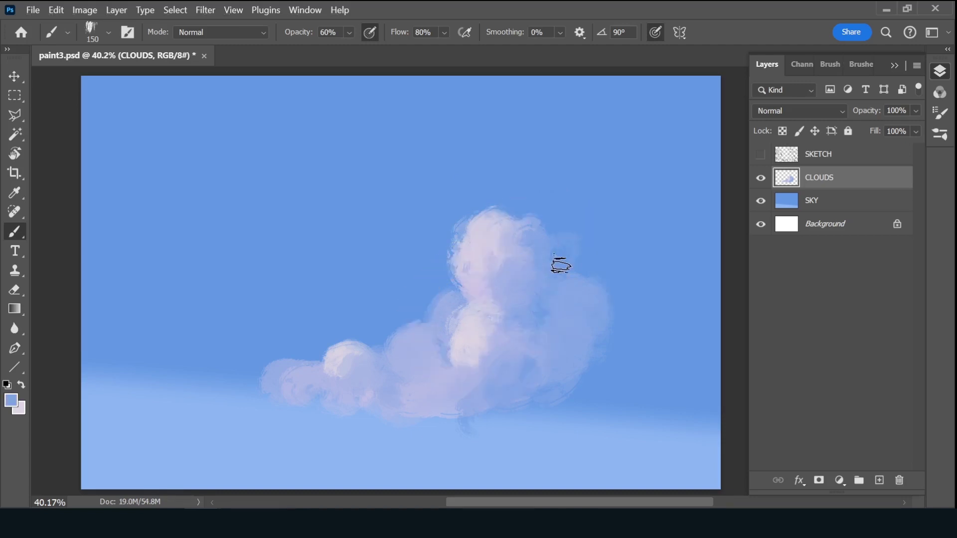
mouse_move(560, 261)
mouse_down()
mouse_move(591, 278)
mouse_move(531, 266)
mouse_move(558, 304)
mouse_move(519, 321)
mouse_move(543, 277)
mouse_move(534, 395)
mouse_up()
alt+click(555, 304)
- Repaint the cloud's lower middle and extend and soften its left end in lavender
alt+click(506, 348)
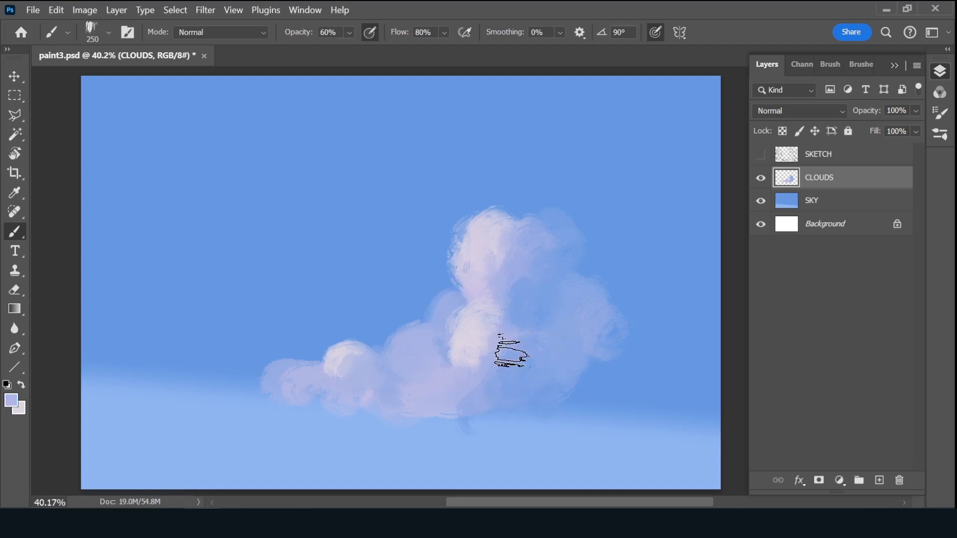
drag(507, 348, 480, 391)
key(bracketleft)
key(bracketleft)
key(bracketleft)
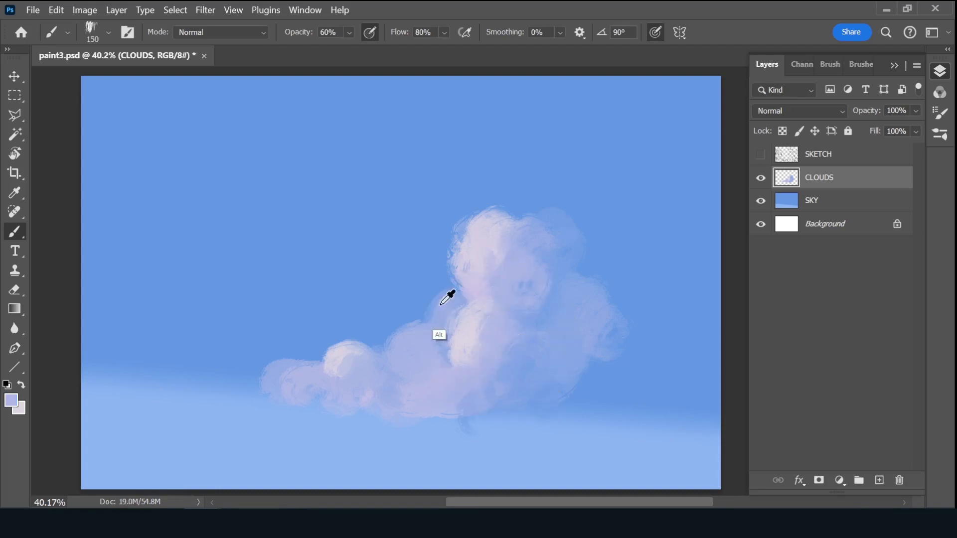
alt+click(437, 302)
alt+click(284, 356)
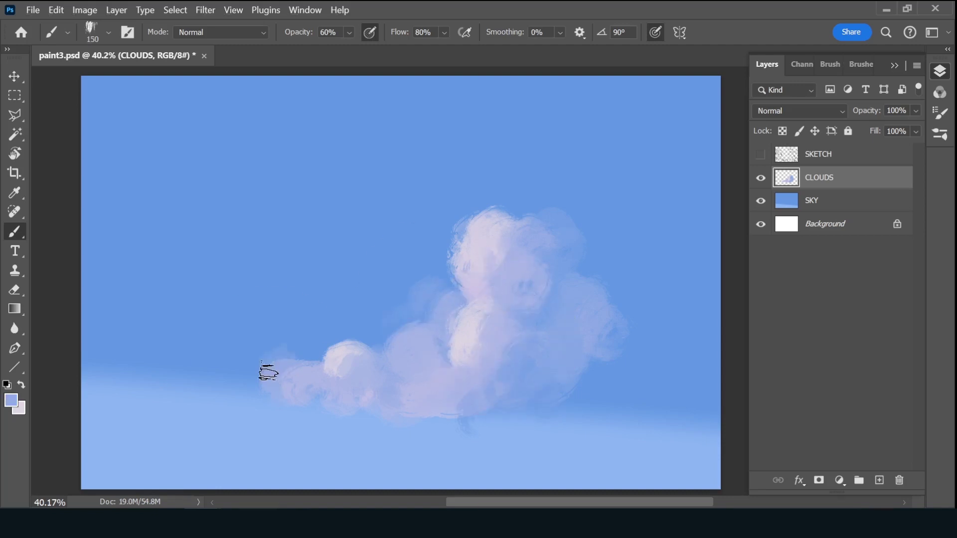
drag(284, 357, 293, 390)
mouse_move(329, 349)
mouse_down()
mouse_move(353, 367)
mouse_move(438, 337)
mouse_up()
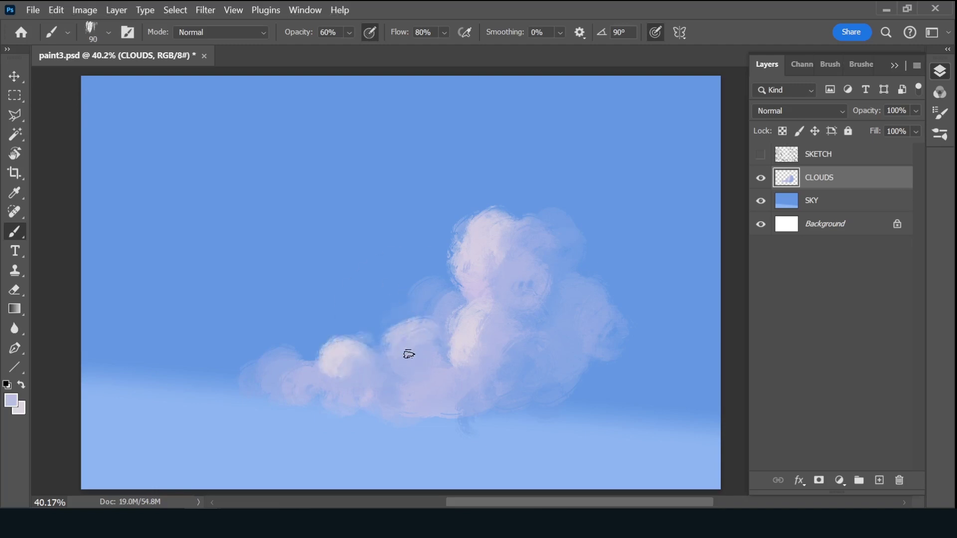
- Brighten the middle bump's left flank, soften the lower-right underside with sky blue, and shrink the brush to 50
alt+click(436, 342)
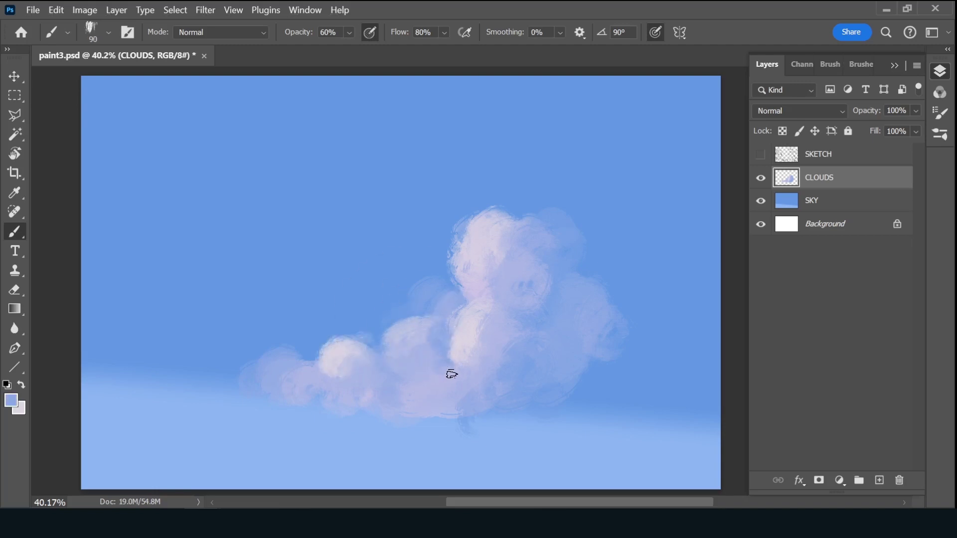
alt+click(466, 357)
drag(462, 335, 455, 355)
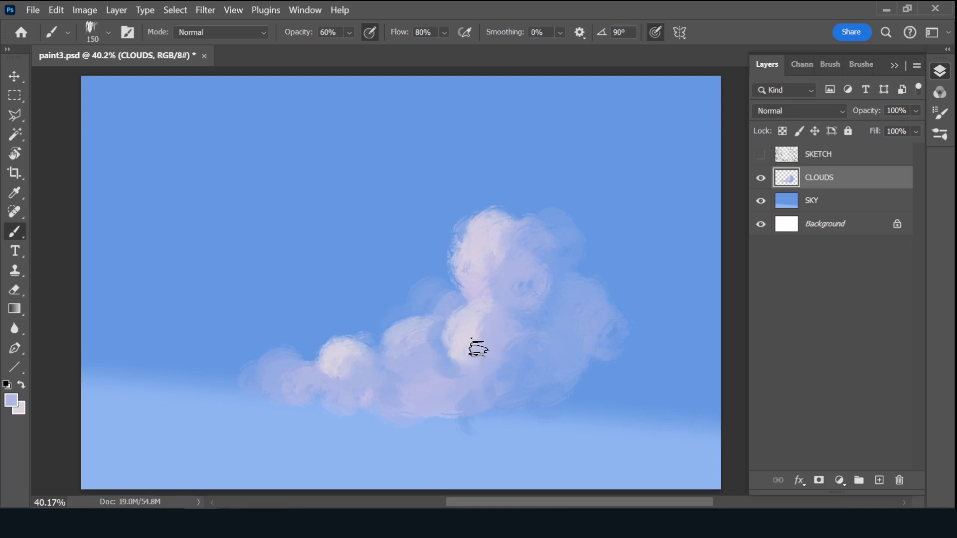
alt+click(567, 397)
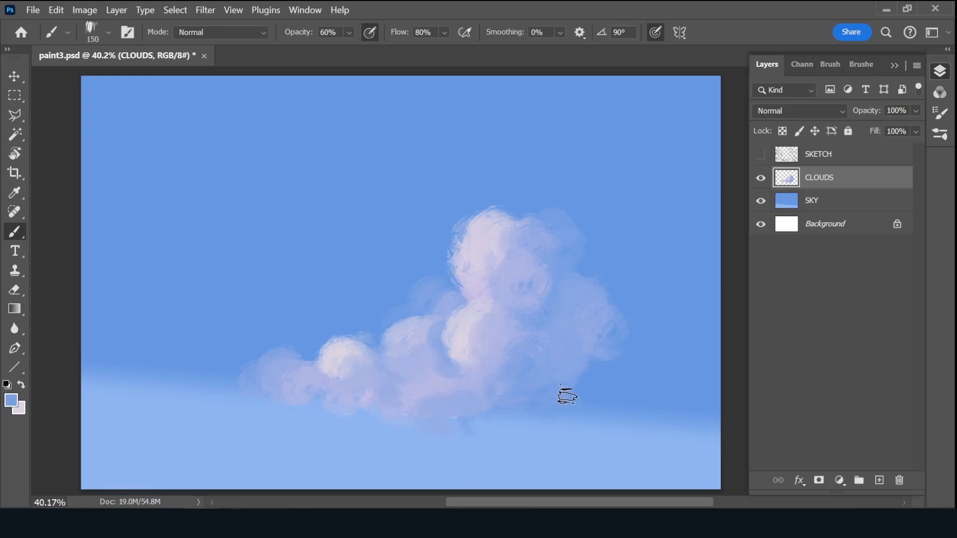
drag(553, 414, 515, 424)
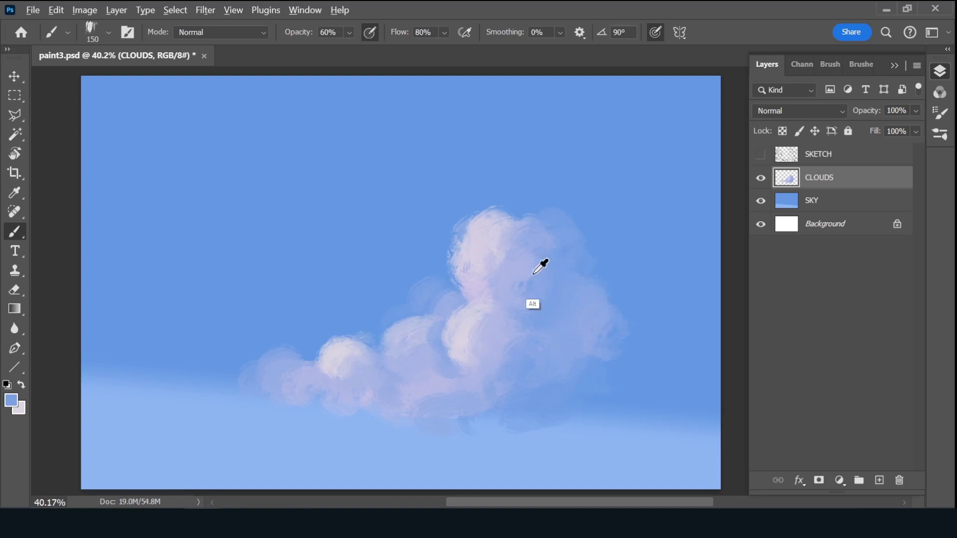
key(bracketleft)
key(bracketleft)
key(bracketleft)
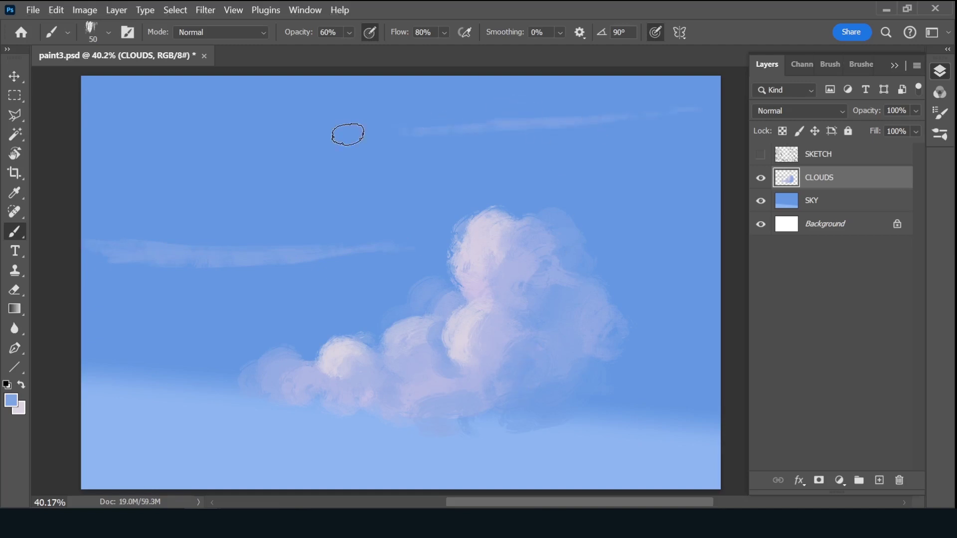
- Switch to the rough dry-brush preset and texture the cloud's top edge with pale cloud colours
click(861, 64)
click(841, 201)
alt+click(466, 249)
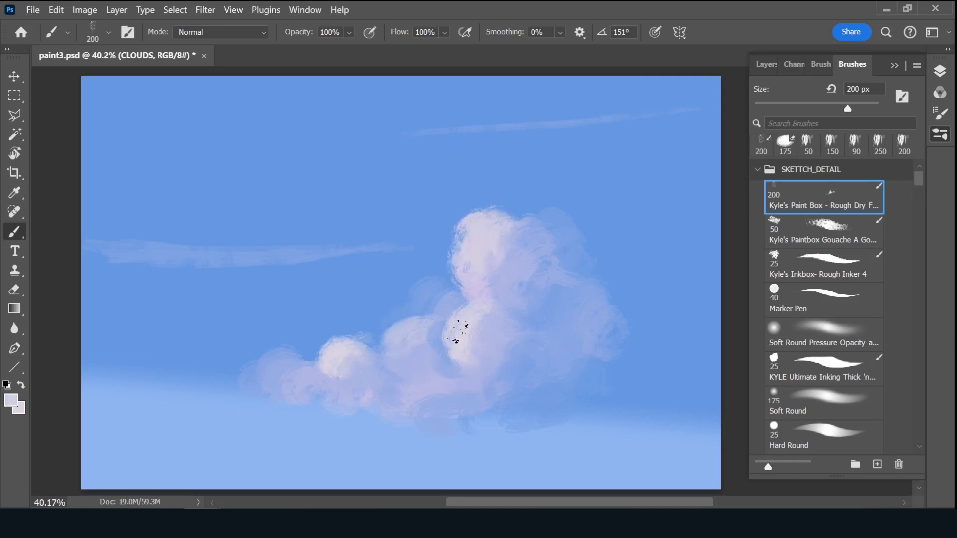
alt+click(496, 331)
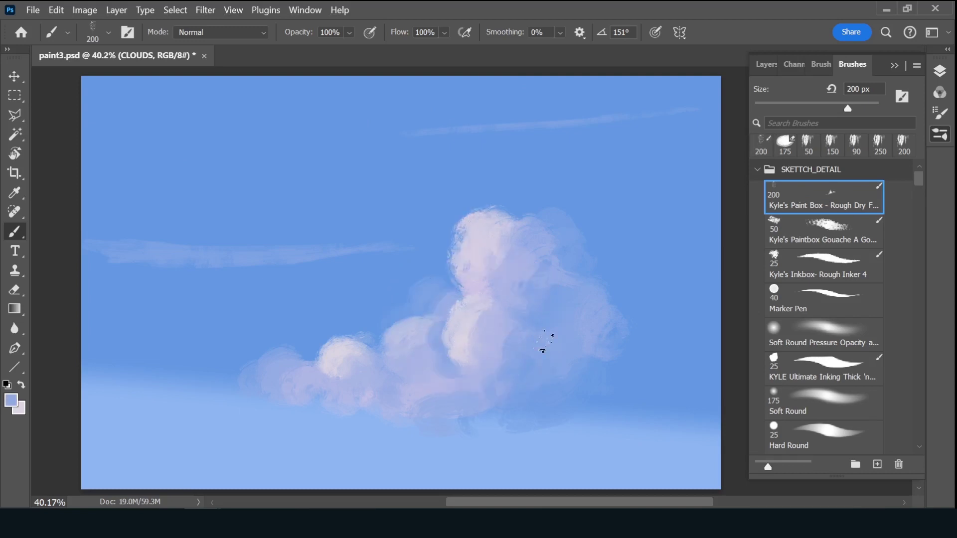
alt+click(341, 344)
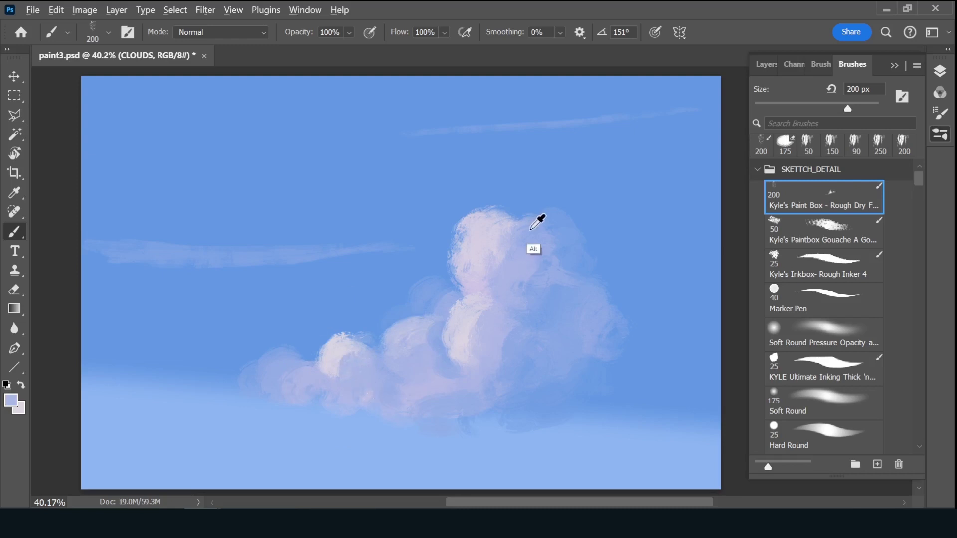
drag(538, 215, 558, 219)
alt+click(580, 211)
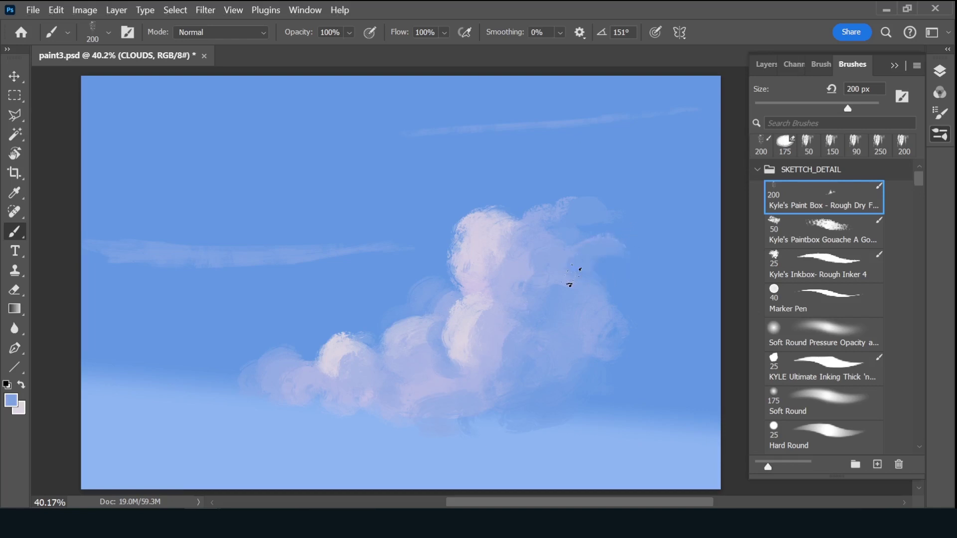
- Paint textured strokes on the cloud's lower-left end, then select the 25 px spatter brush
key(bracketleft)
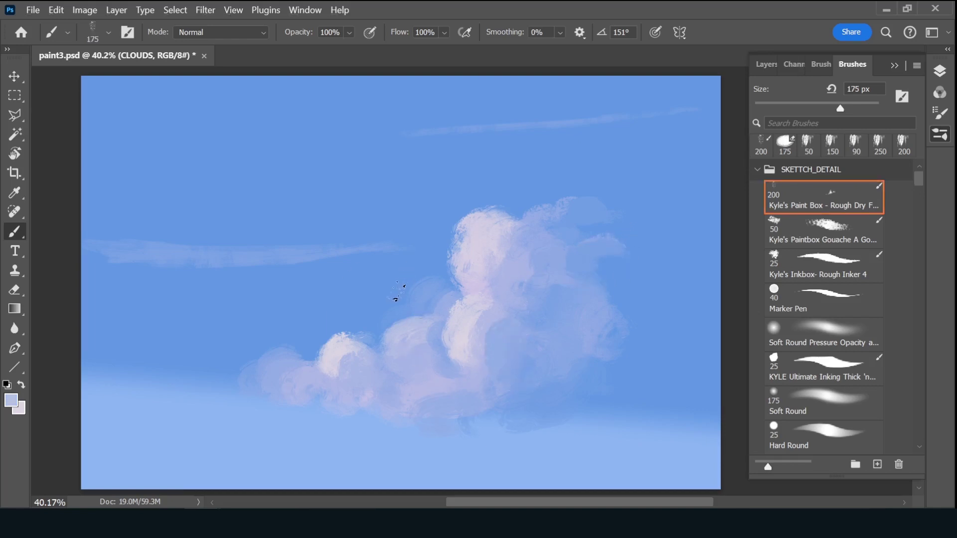
drag(403, 349, 432, 319)
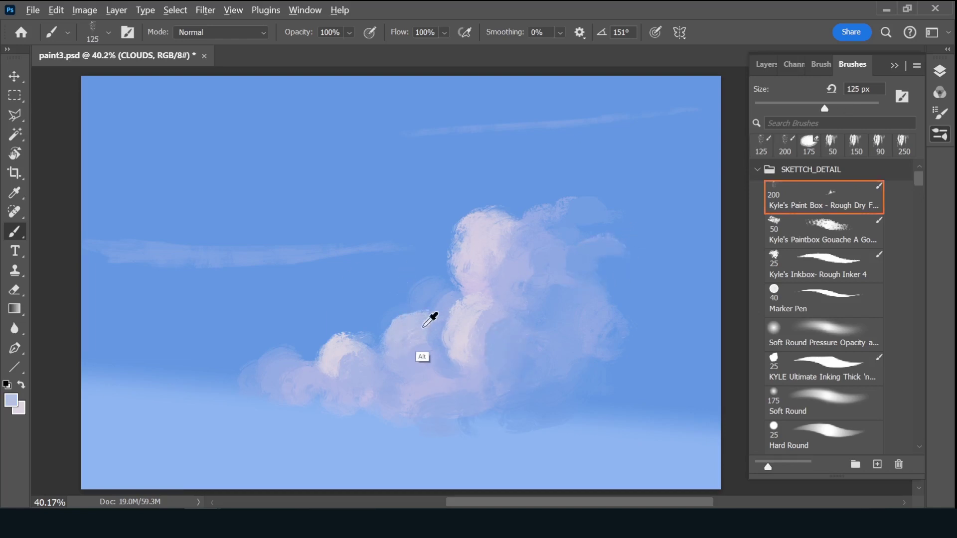
alt+click(235, 253)
key(alt)
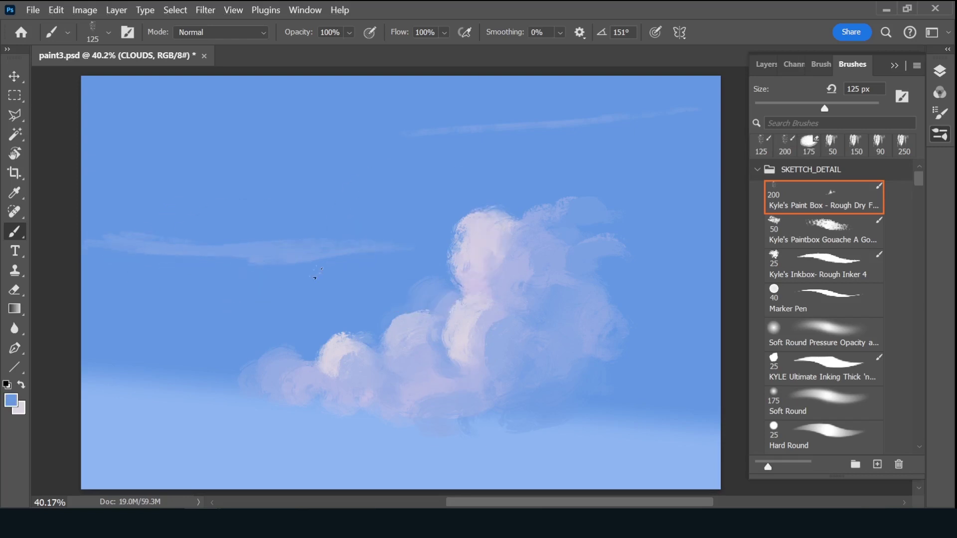
alt+click(476, 221)
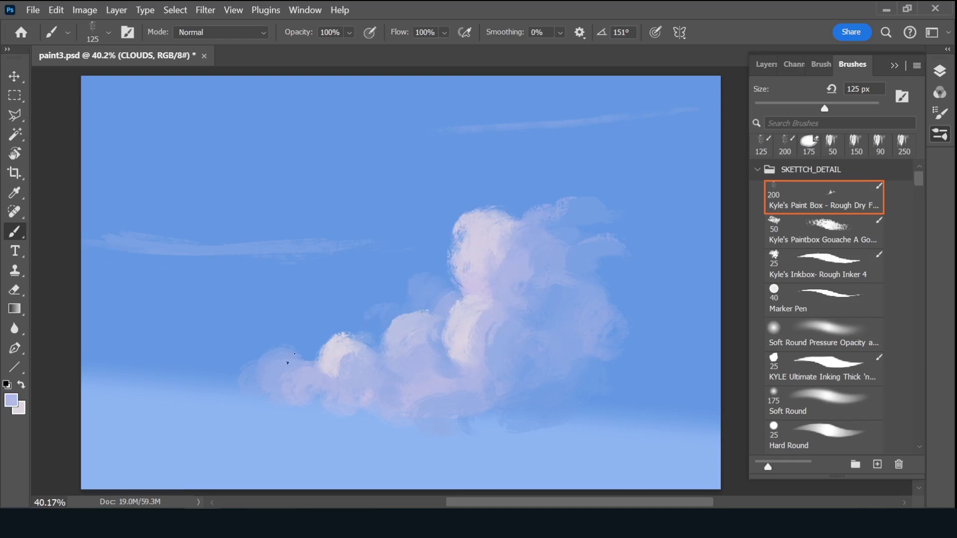
key(bracketright)
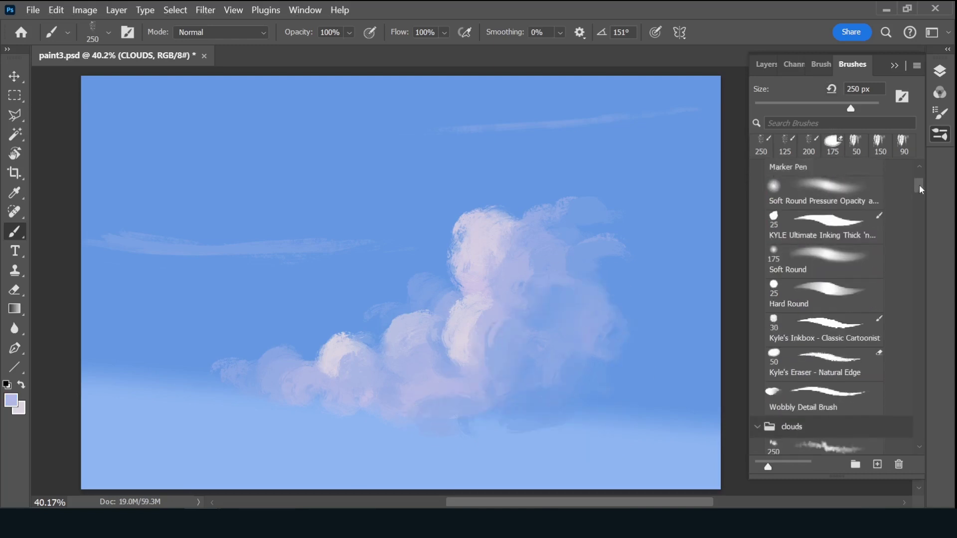
click(822, 190)
click(770, 64)
- Show the SKETCH layer again and add a new layer named MOUNT
click(761, 156)
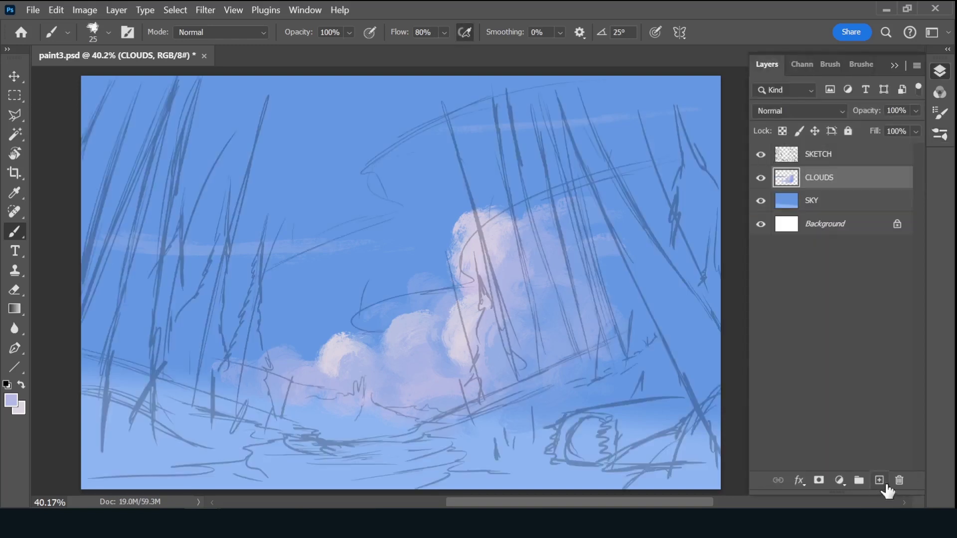
click(879, 480)
text(OUNT)
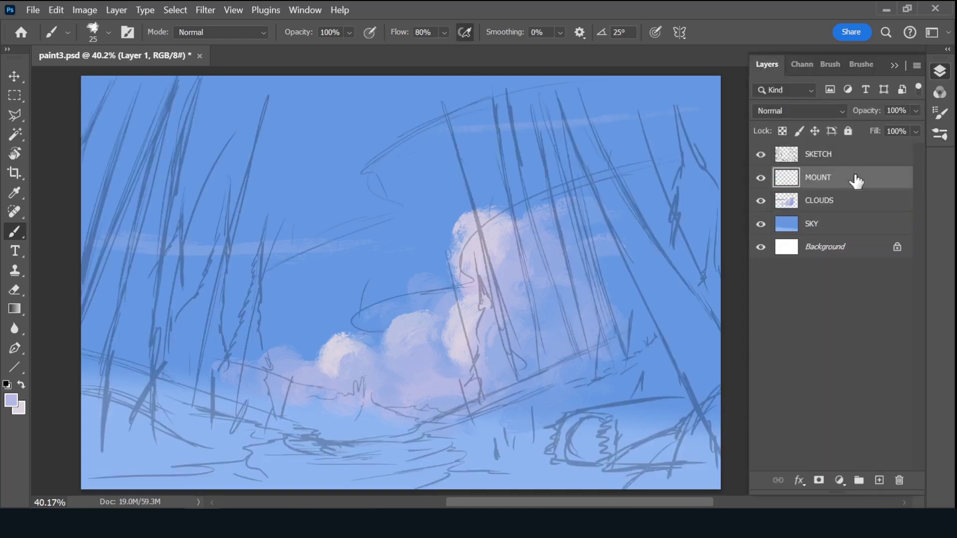
key(Return)
- Paint the mountain shape below the clouds in sampled sky blue
key(i)
click(11, 400)
click(530, 152)
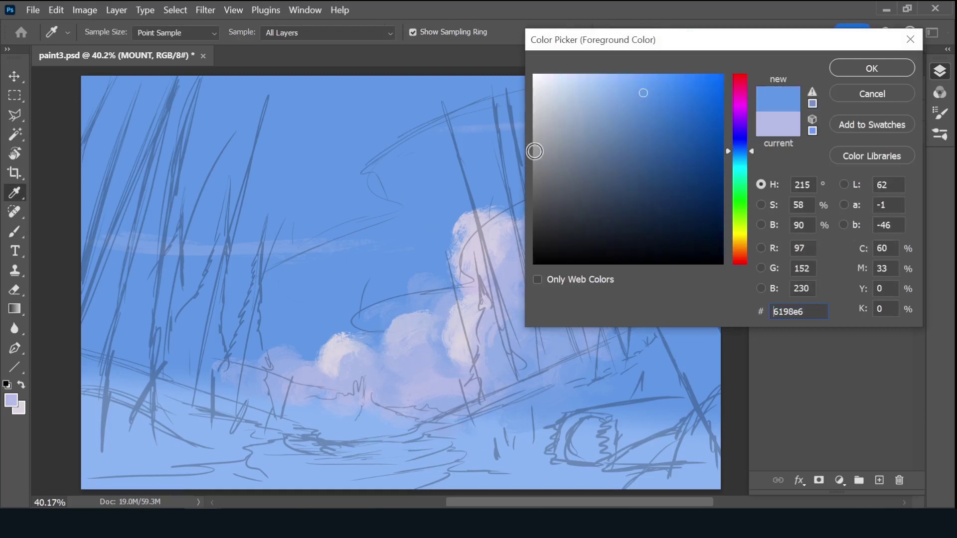
key(Return)
key(b)
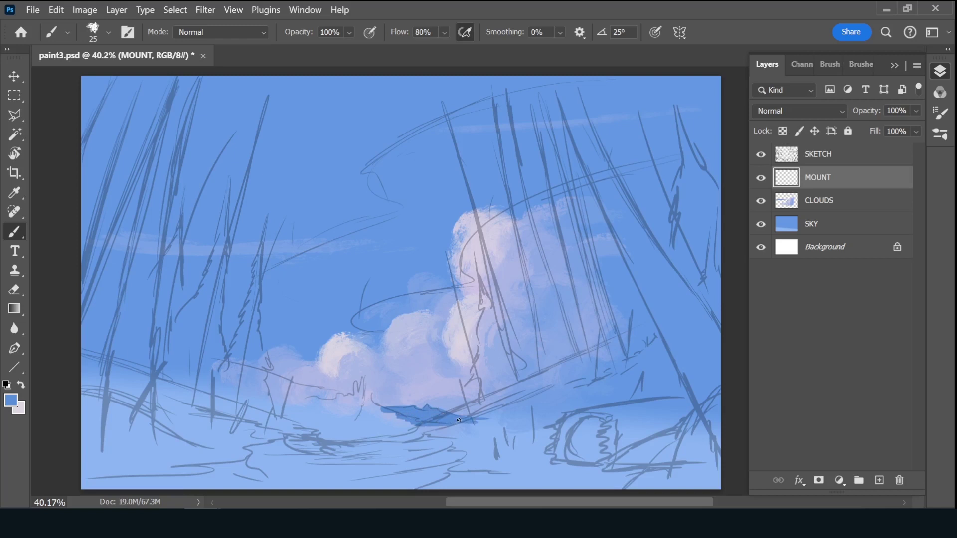
mouse_move(377, 417)
mouse_down()
mouse_move(400, 412)
mouse_move(319, 442)
mouse_up()
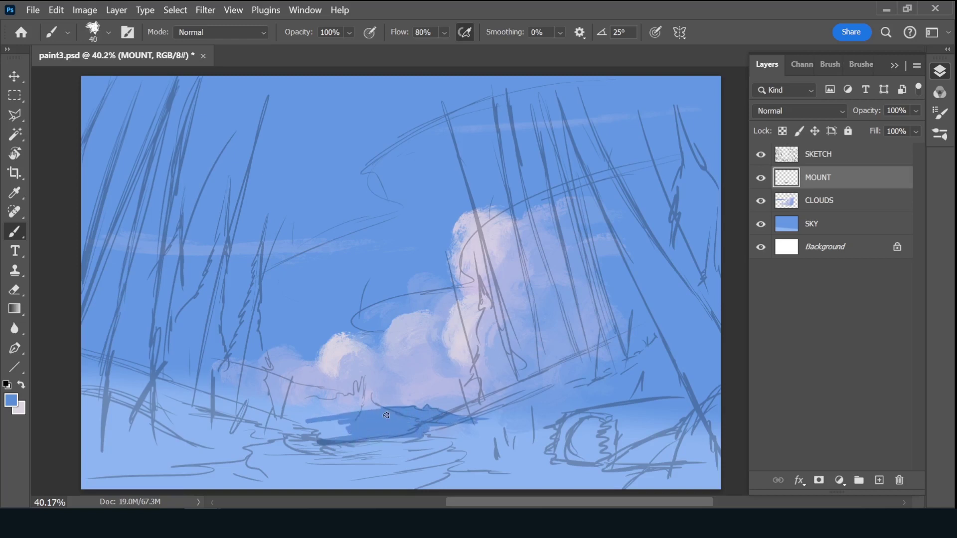
- Lock the transparent pixels of the MOUNT layer
key(slash)
key(i)
click(11, 400)
click(865, 69)
key(b)
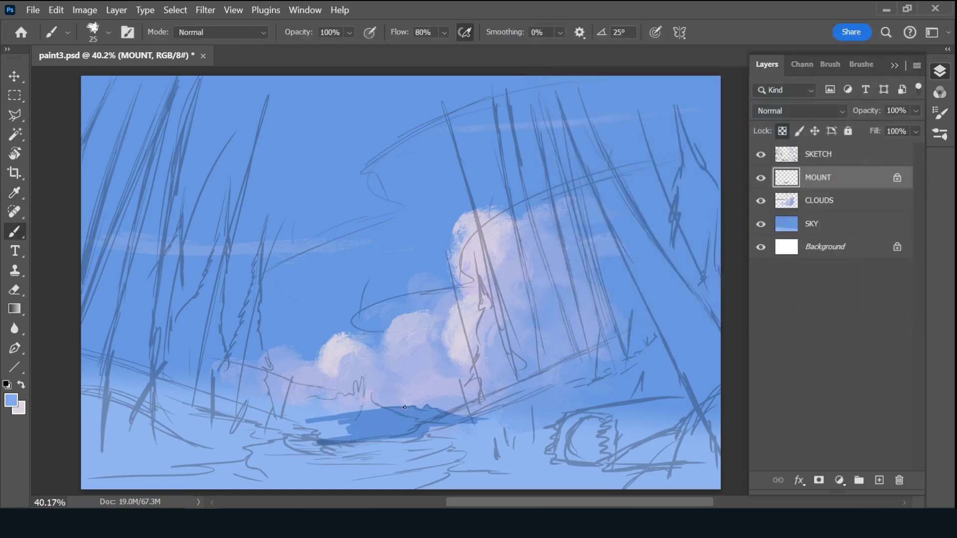
- Add a GRAD layer clipped to the mountain
click(879, 480)
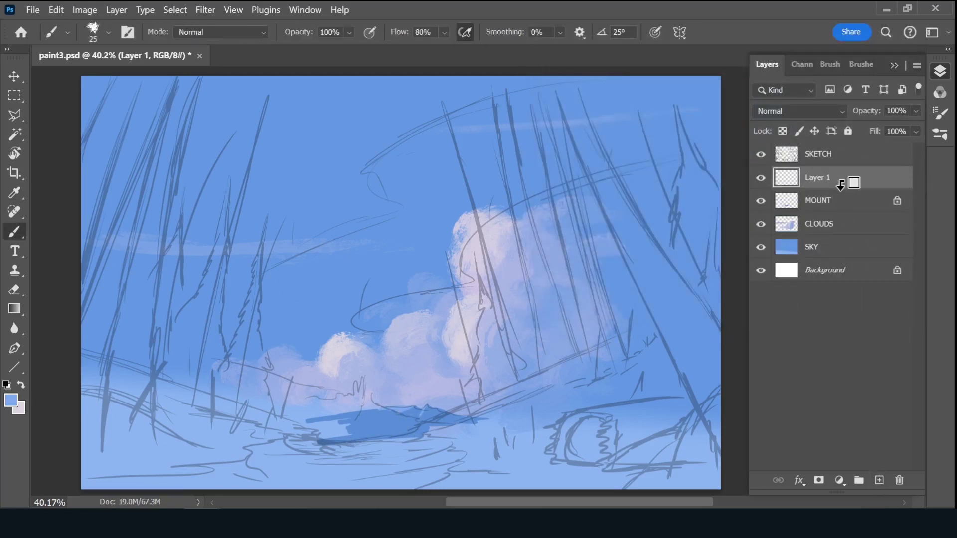
key(ctrl+alt+g)
double_click(827, 178)
text(GRAD)
key(Return)
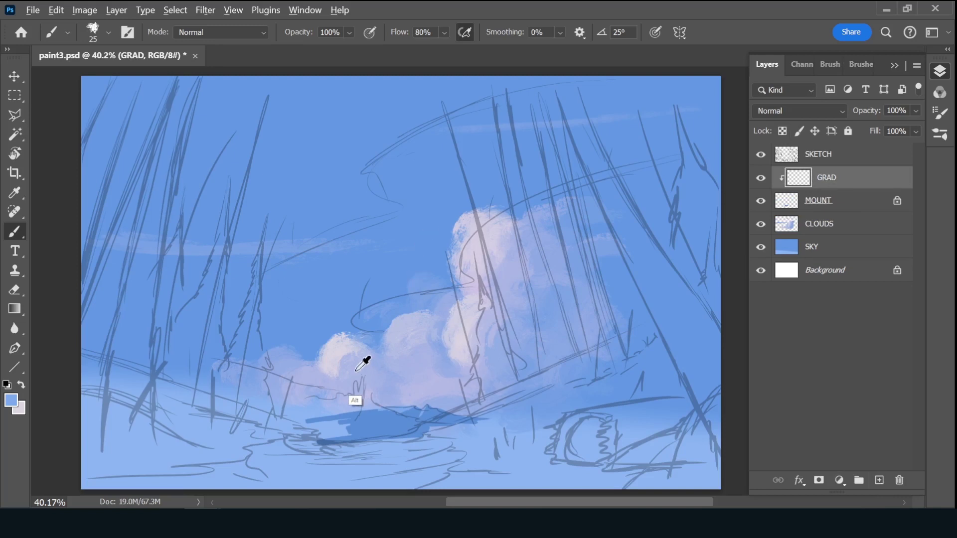
- Fade the mountain's base with a light lavender gradient and save the painting
alt+click(356, 401)
key(g)
drag(426, 443, 431, 402)
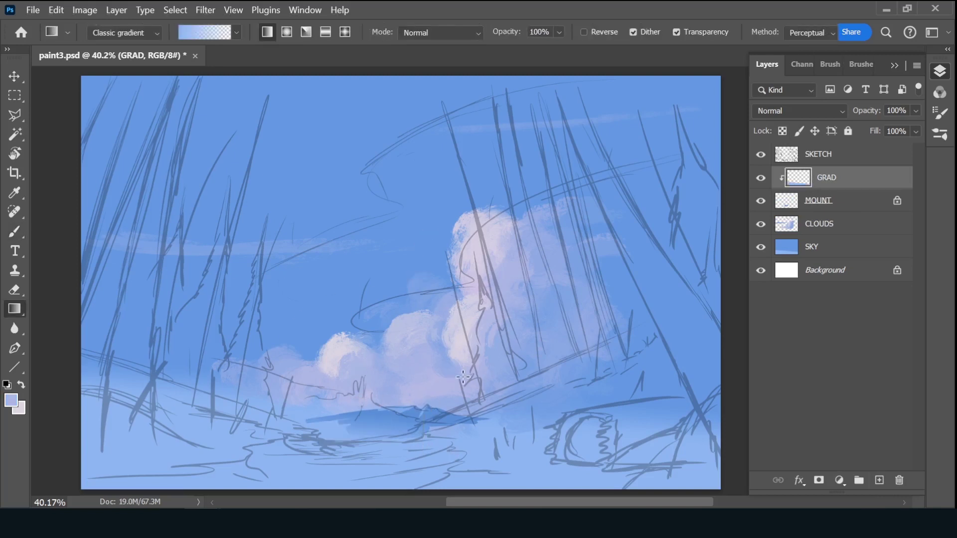
key(ctrl+s)
- Add a new layer above GRAD named B_HILL
click(879, 480)
double_click(822, 178)
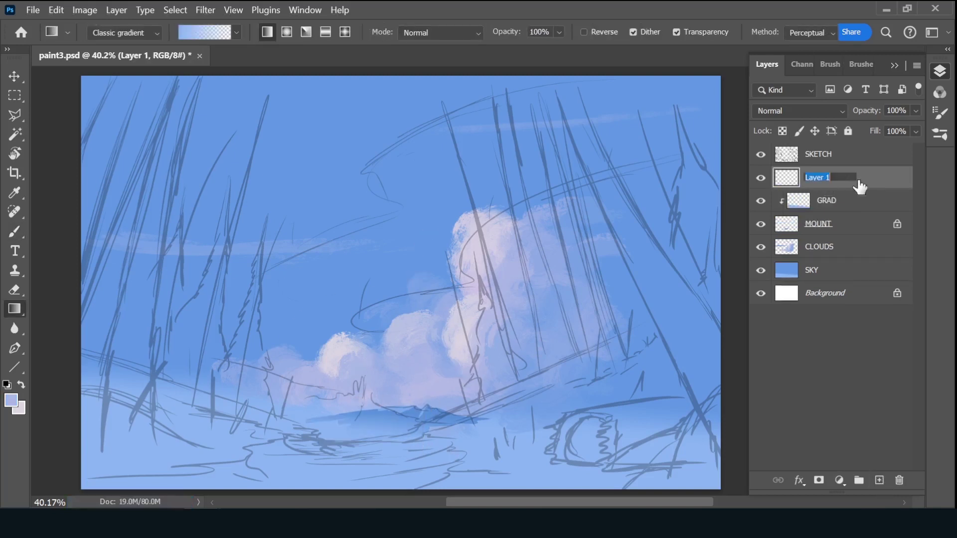
text(B_HILL)
key(Return)
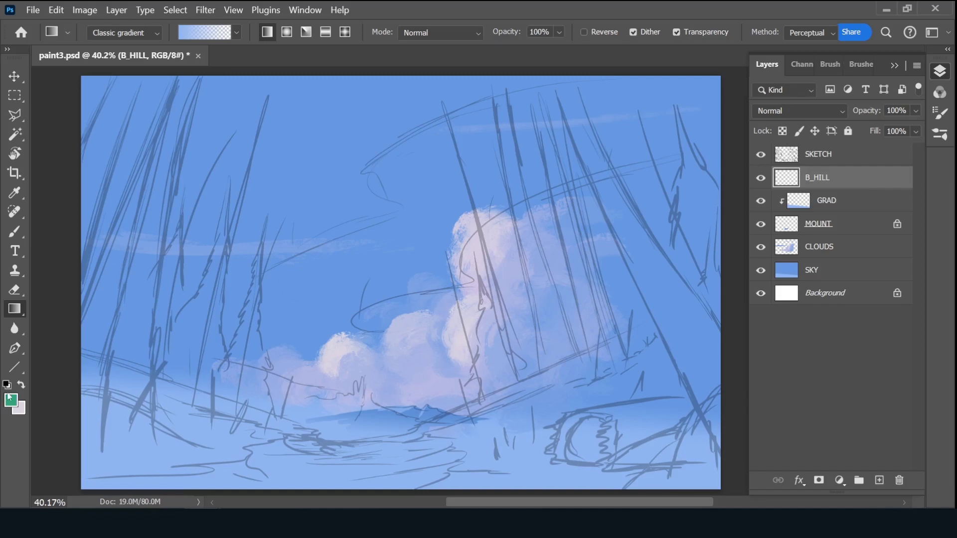
- Pick a green foreground colour and paint the hill's top edge
click(11, 400)
click(659, 137)
click(841, 76)
key(b)
drag(388, 409, 123, 332)
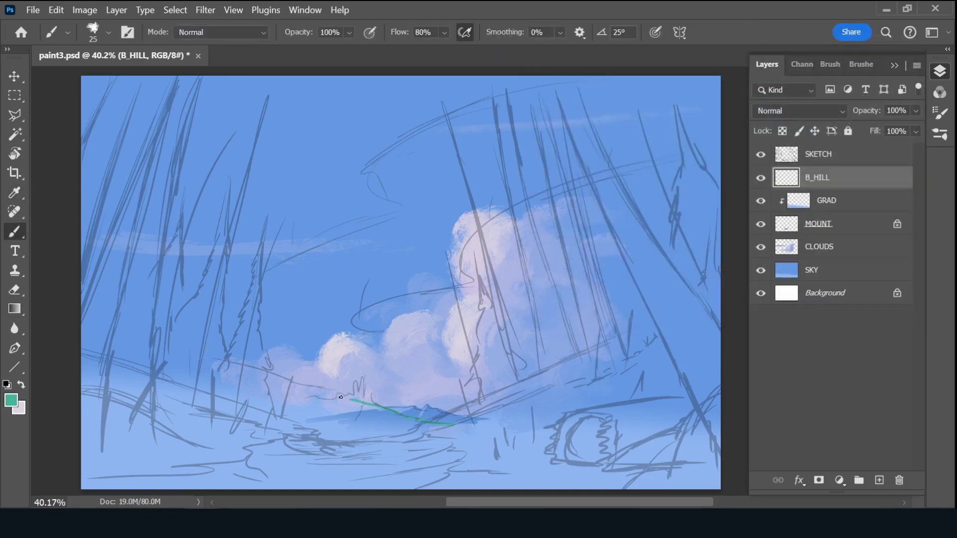
- With a 60 px brush, fill and widen the green hill band toward the lower middle
key(bracketright)
key(bracketright)
key(bracketright)
drag(86, 344, 159, 371)
mouse_move(91, 329)
mouse_down()
mouse_move(442, 429)
mouse_move(127, 336)
mouse_up()
mouse_move(233, 375)
mouse_down()
mouse_move(214, 382)
mouse_move(384, 433)
mouse_move(429, 431)
mouse_move(392, 408)
mouse_move(462, 438)
mouse_up()
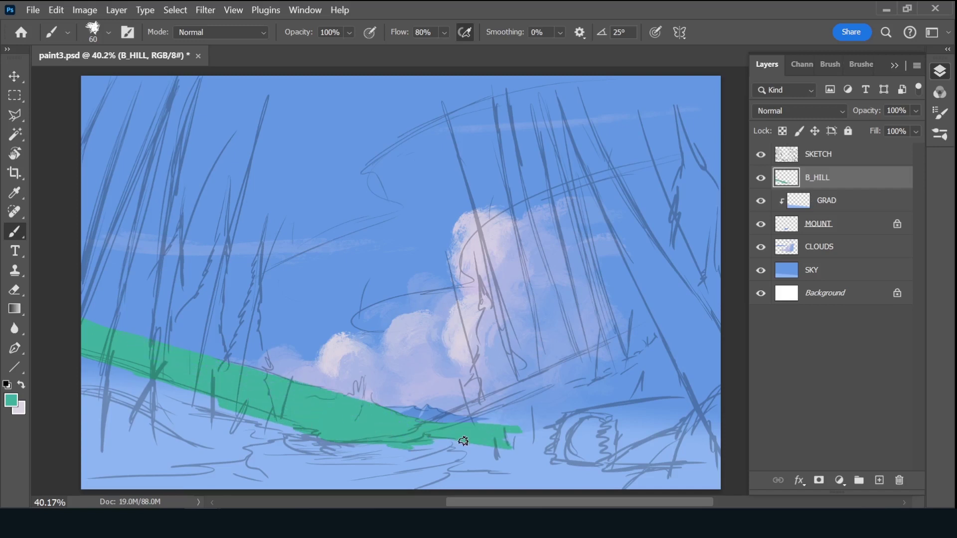
- Choose the Ink 2 brush preset for shading the hill
click(857, 64)
scroll(917, 187, down, 5)
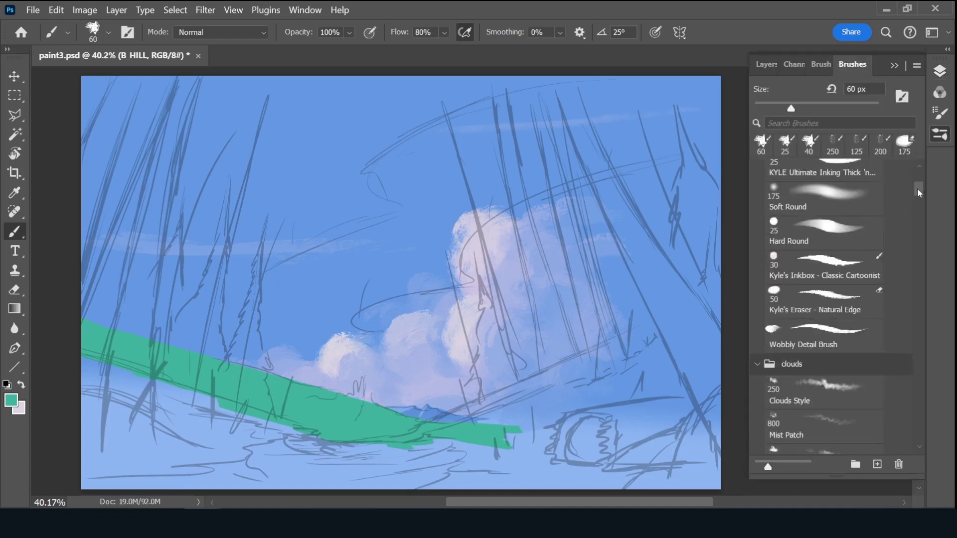
scroll(916, 205, down, 5)
click(827, 339)
key(Return)
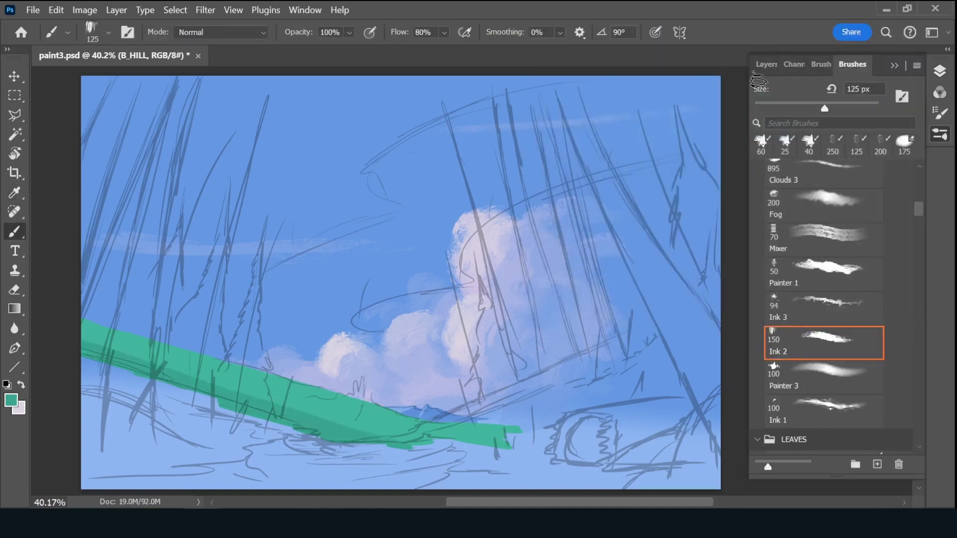
click(766, 64)
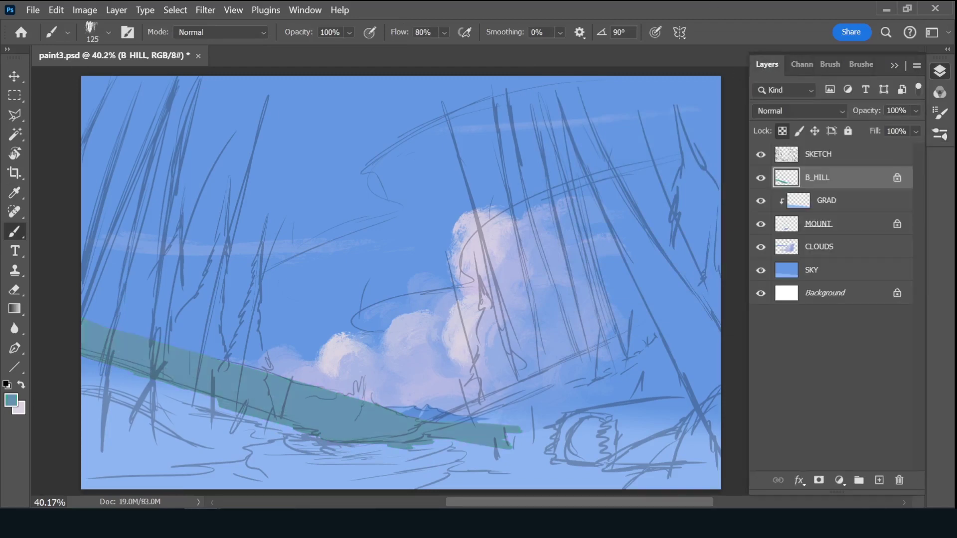
- Set a darker green at 60 px, sampling greens from the hill for shading
click(11, 401)
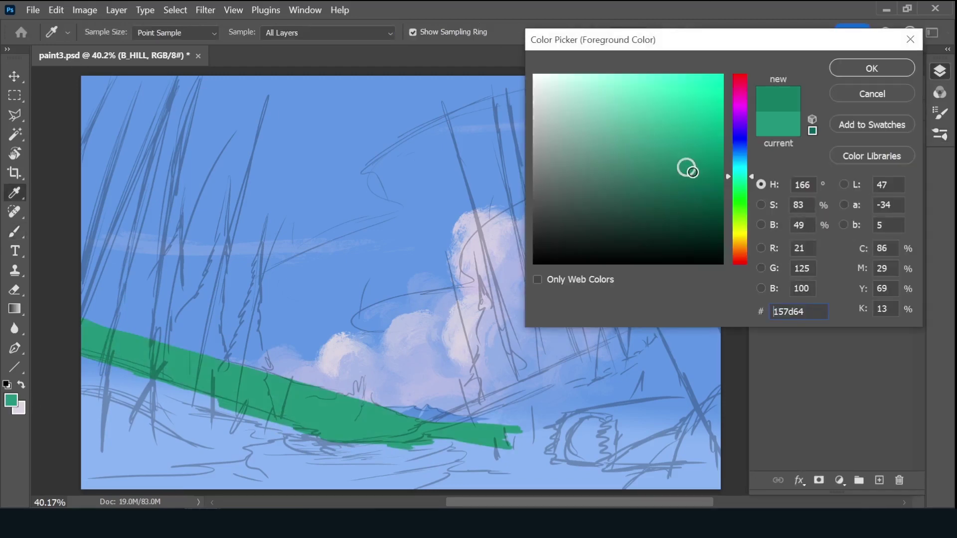
key(Return)
key(bracketleft)
key(bracketleft)
key(bracketleft)
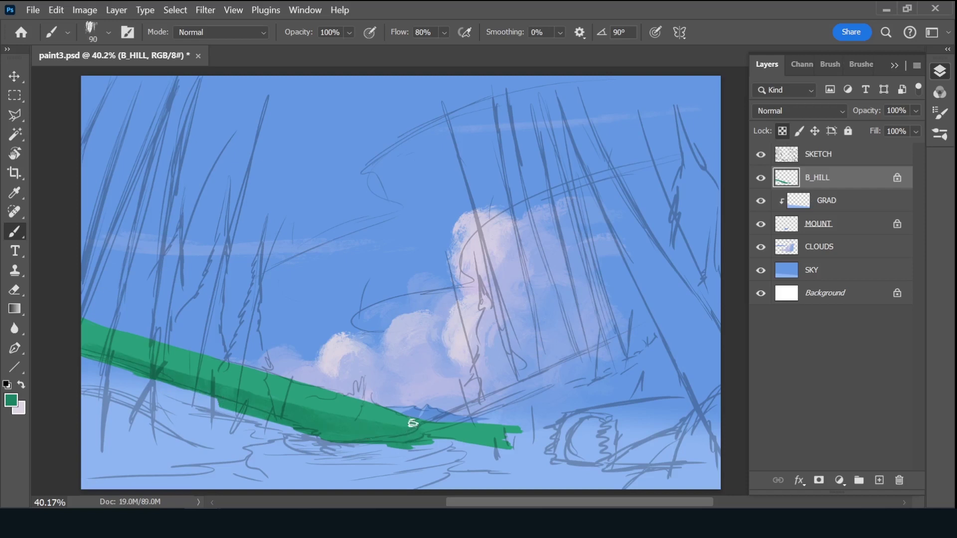
alt+click(383, 412)
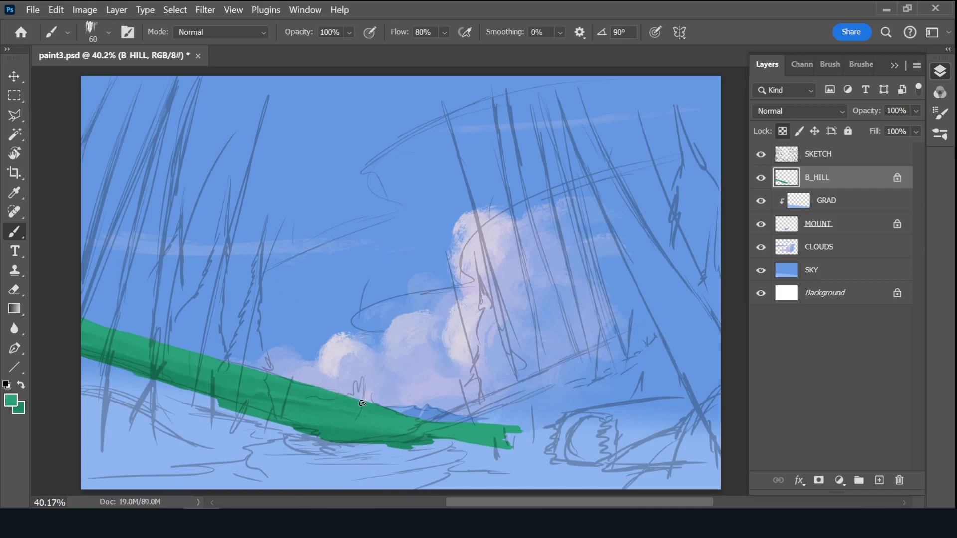
alt+click(190, 374)
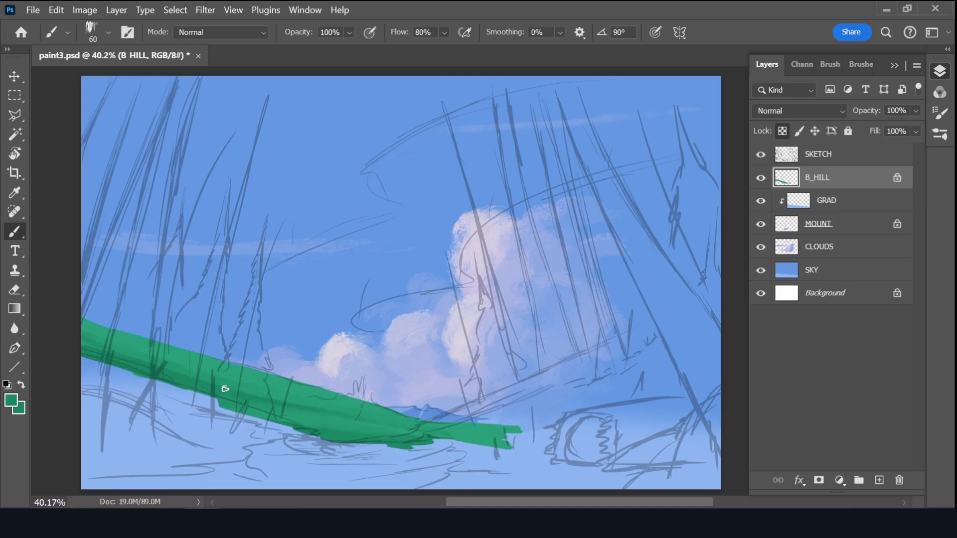
- Add a new layer named F_B_TREES and move it below B_HILL
click(880, 480)
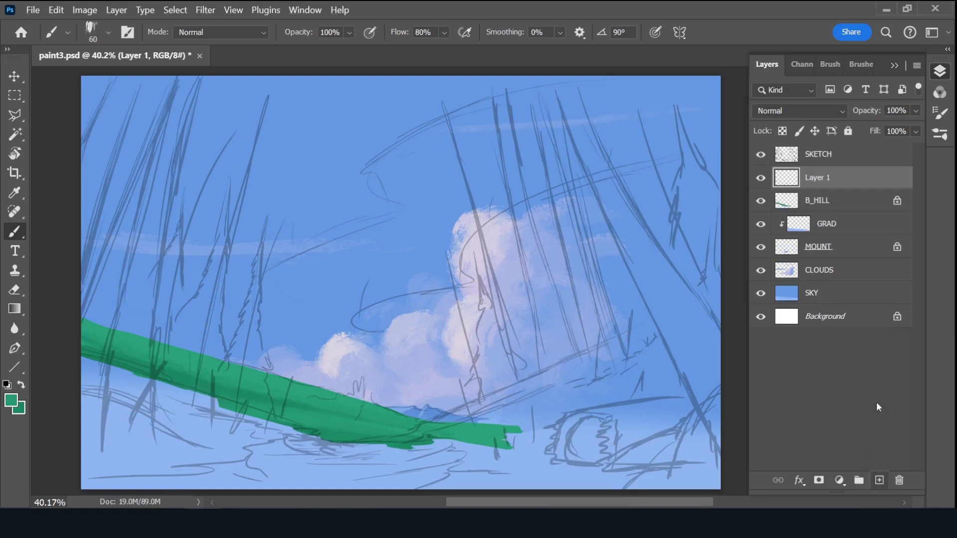
drag(847, 178, 853, 207)
double_click(818, 201)
text(F B_TR)
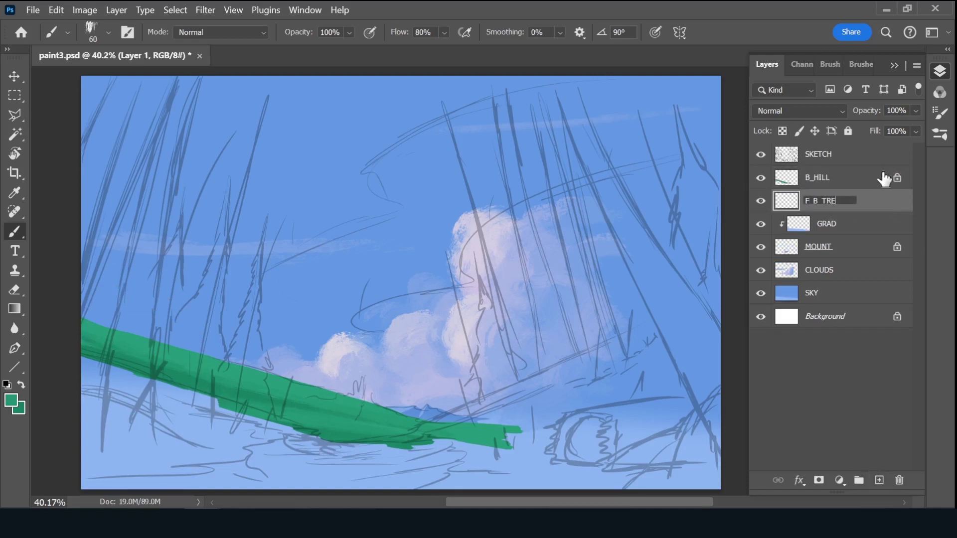
text(EES)
key(Return)
click(862, 64)
- With a 25° brush in sampled blue at 20 px, paint small pine trees along the hilltop
click(848, 344)
click(767, 64)
key(bracketleft)
key(bracketleft)
key(bracketleft)
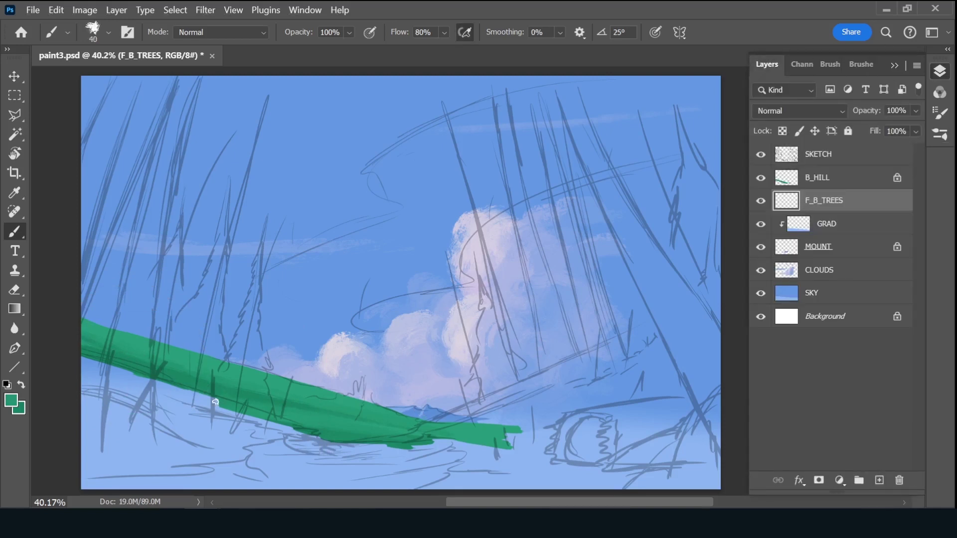
click(11, 400)
click(407, 406)
click(841, 66)
key(bracketleft)
key(bracketleft)
drag(343, 394, 344, 363)
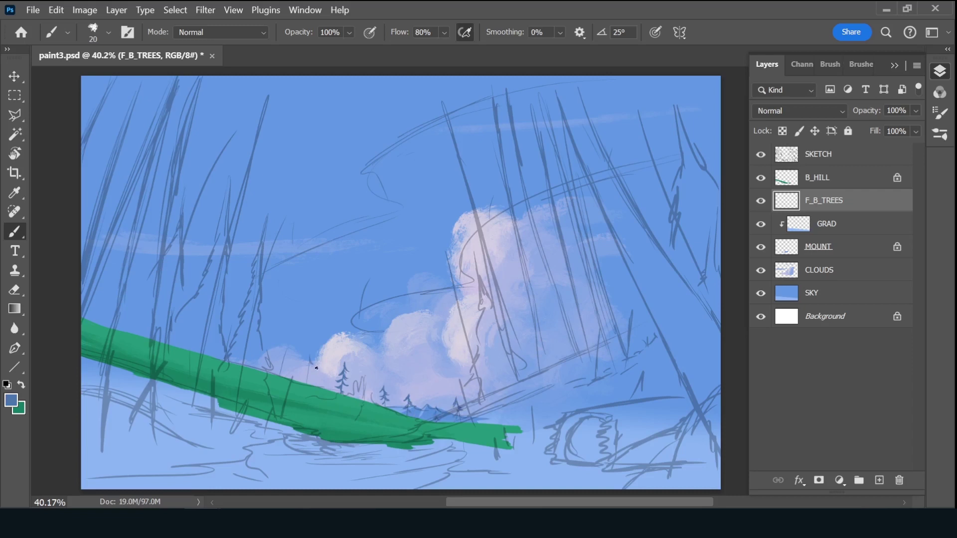
drag(302, 370, 315, 374)
- Add a GRAD layer clipped to F_B_TREES
click(879, 480)
double_click(824, 200)
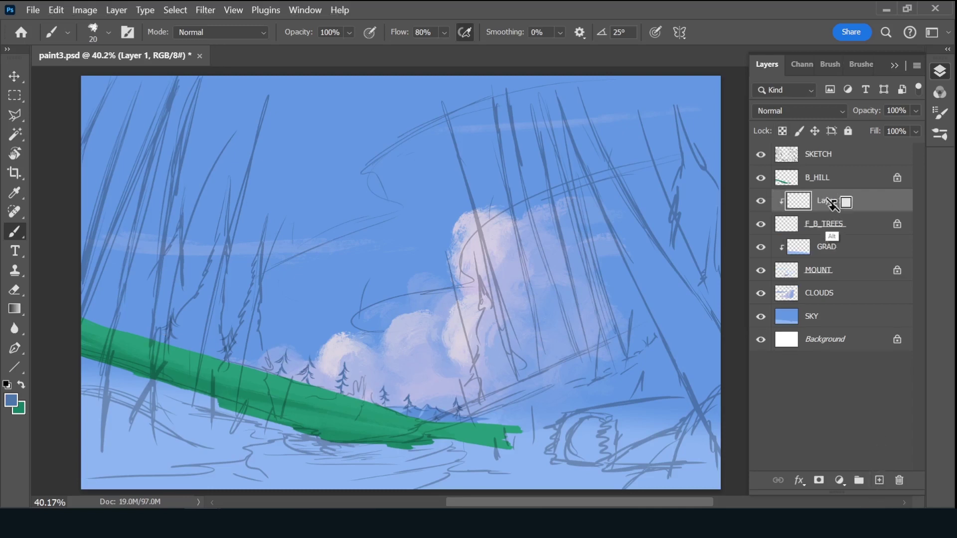
text(GRAD)
key(Return)
key(ctrl+alt+g)
- Apply a gradient using a colour sampled from the canvas, then save the painting
key(g)
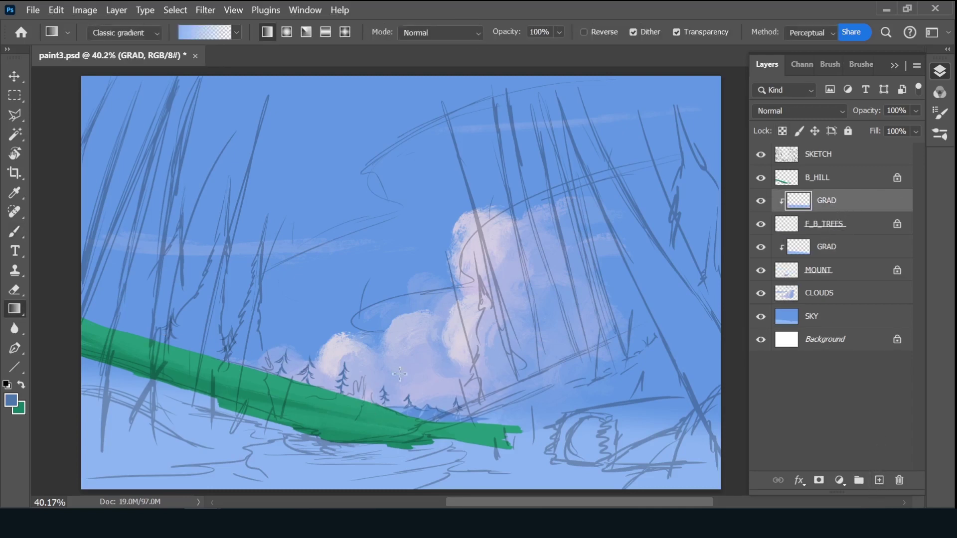
click(224, 32)
click(423, 321)
key(Return)
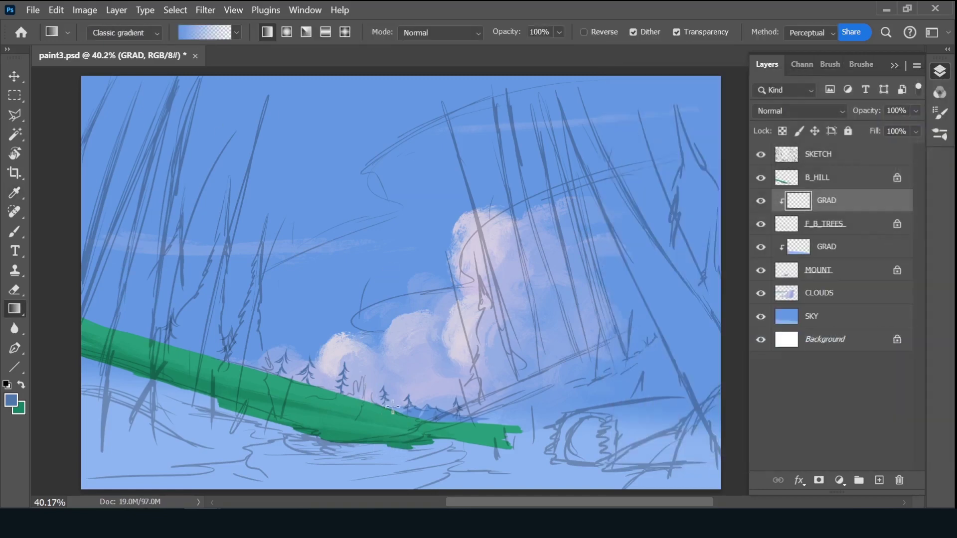
key(ctrl+s)
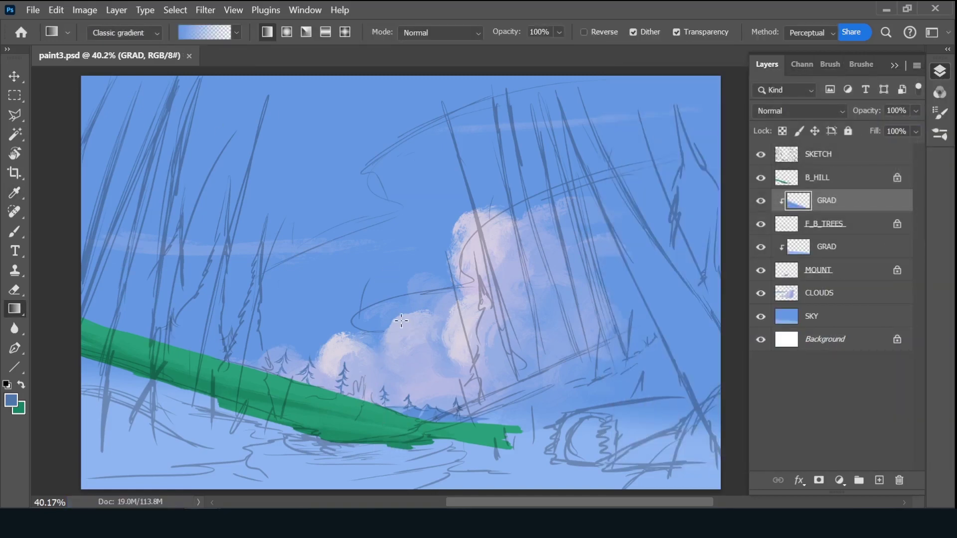
- Add a LIGHT layer clipped to GRAD
key(b)
click(879, 480)
alt+click(847, 209)
double_click(818, 200)
text(LIGHT)
key(Return)
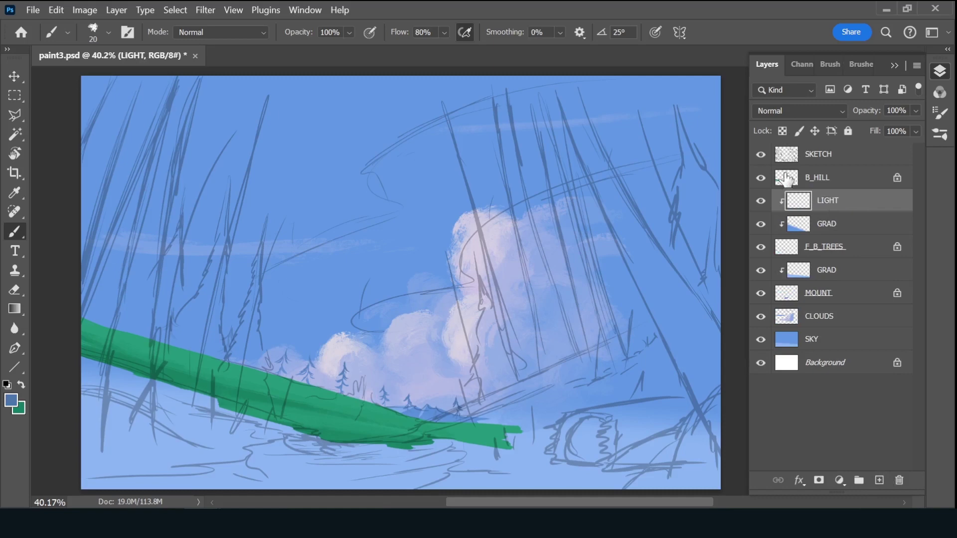
- Choose a light pink and paint highlights on the pine trees
alt+click(356, 335)
click(11, 400)
drag(735, 139, 736, 130)
click(581, 95)
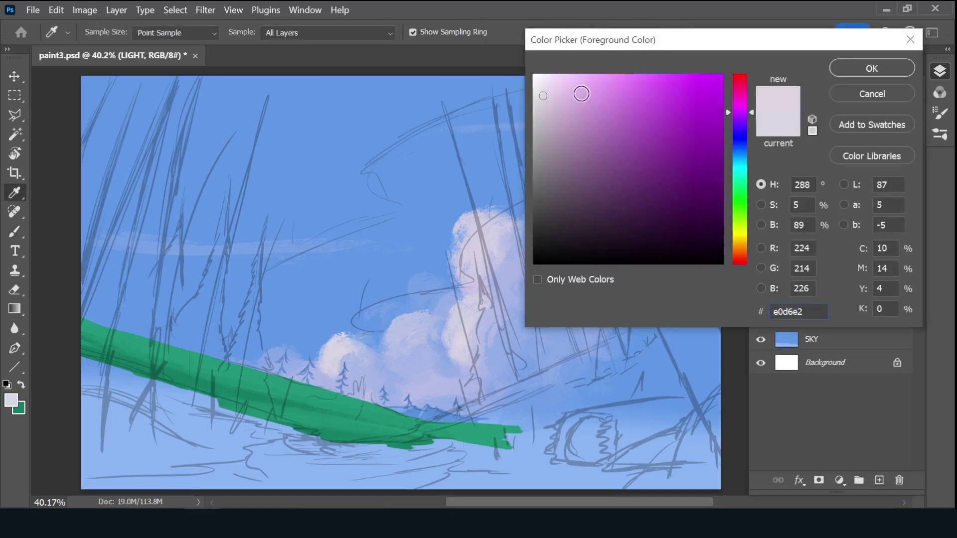
key(Return)
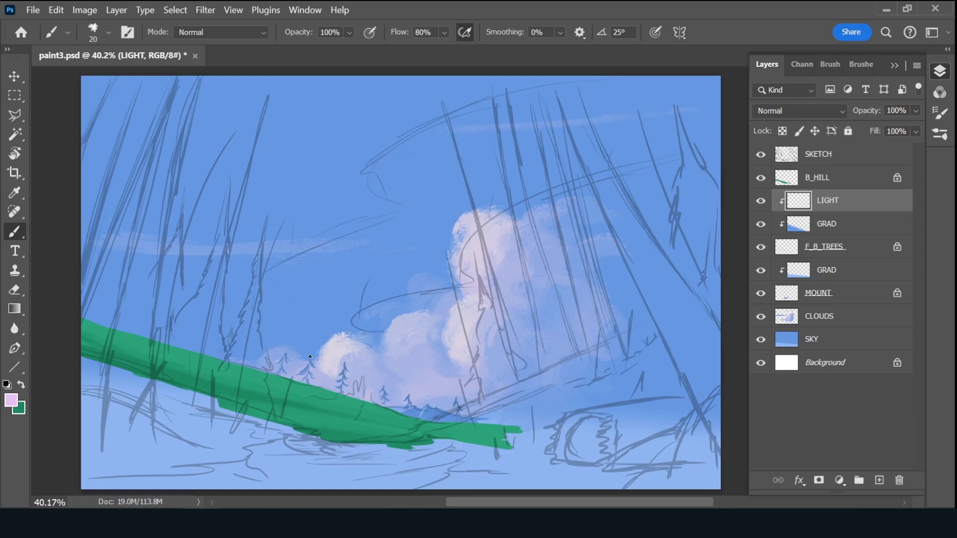
drag(171, 319, 174, 308)
- Add a new layer named B_TREES above the B_HILL layer
click(853, 181)
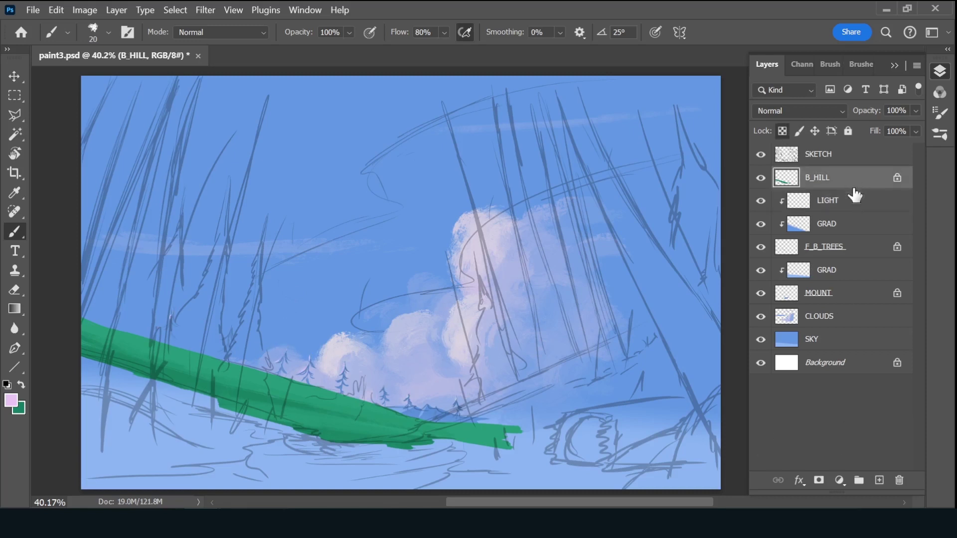
click(879, 481)
double_click(839, 175)
text(B_TREES)
key(Return)
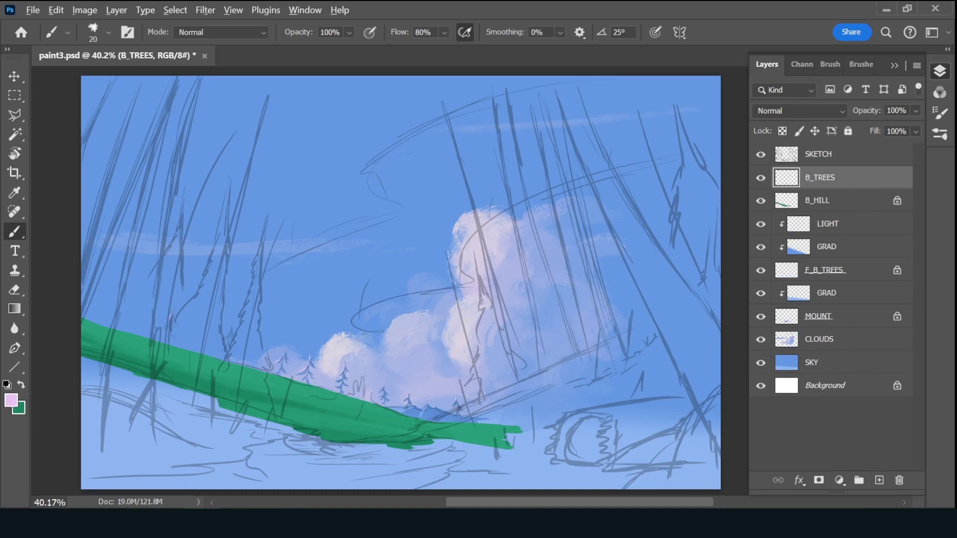
- Choose a grey-purple colour and paint the first dark trunks above the hill
click(11, 400)
click(576, 192)
key(Return)
drag(230, 317, 225, 372)
drag(230, 306, 217, 372)
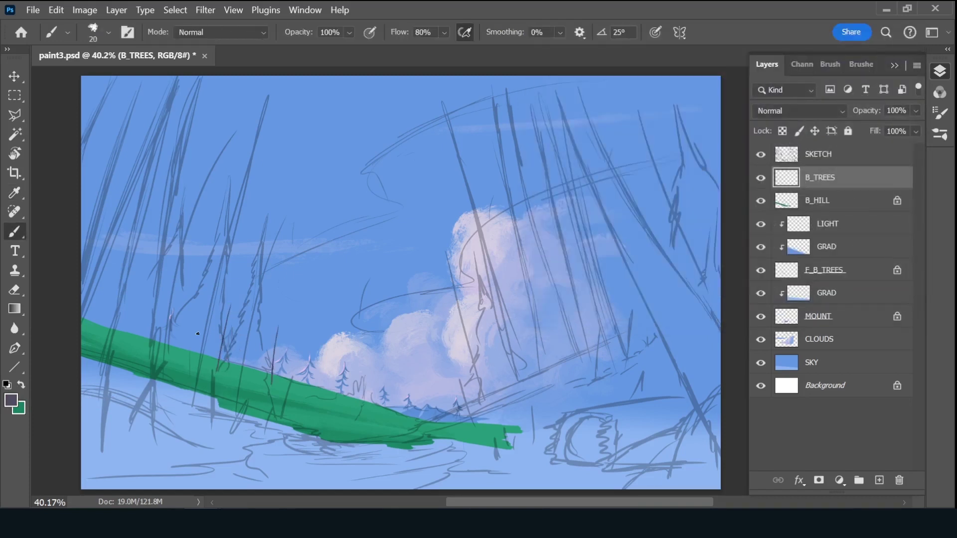
mouse_move(183, 294)
mouse_down()
mouse_move(179, 364)
mouse_move(153, 349)
mouse_up()
- Paint more thin vertical tree trunks across the middle and right of the hill
drag(113, 286, 111, 346)
drag(328, 339, 322, 399)
drag(300, 362, 297, 402)
drag(355, 379, 352, 398)
drag(384, 380, 379, 411)
drag(354, 354, 343, 394)
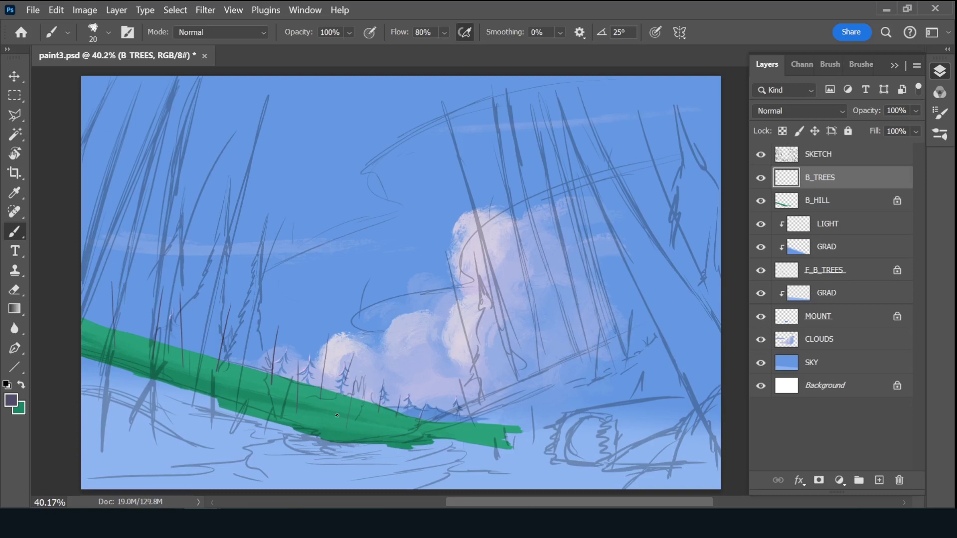
drag(350, 356, 340, 400)
drag(317, 345, 311, 387)
drag(477, 393, 473, 429)
drag(500, 384, 496, 424)
- Sample the hill's green, enlarge the brush to 25, and paint small pines on the left
alt+click(258, 369)
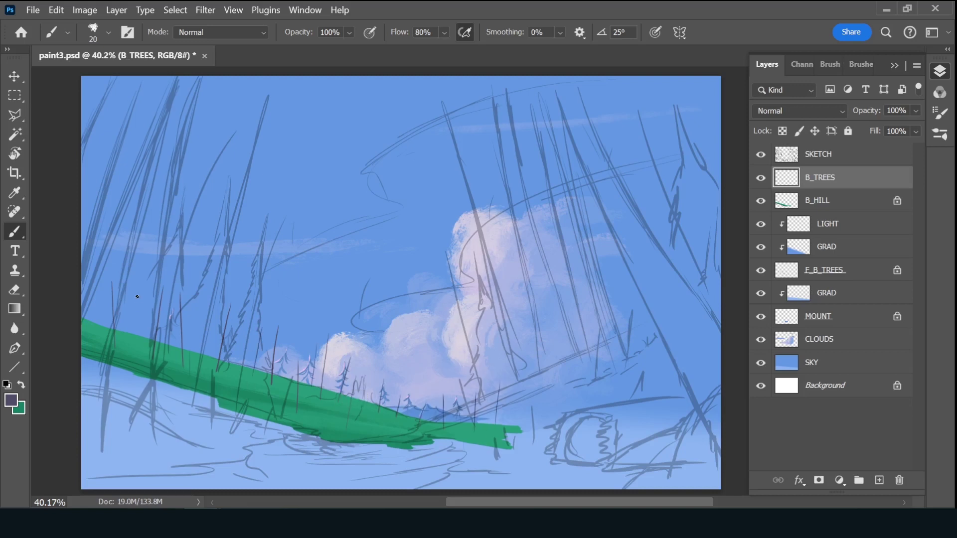
click(11, 398)
key(Return)
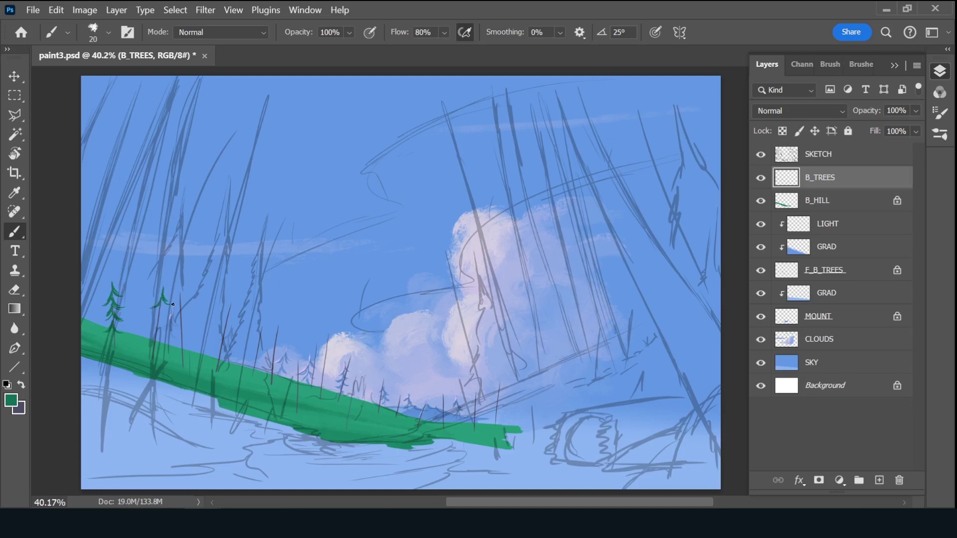
key(bracketright)
mouse_move(162, 304)
mouse_down()
mouse_move(158, 313)
mouse_move(172, 319)
mouse_move(154, 322)
mouse_move(174, 333)
mouse_move(141, 337)
mouse_up()
drag(179, 298, 192, 312)
mouse_move(179, 306)
mouse_down()
mouse_move(173, 323)
mouse_move(194, 326)
mouse_move(194, 339)
mouse_move(173, 343)
mouse_up()
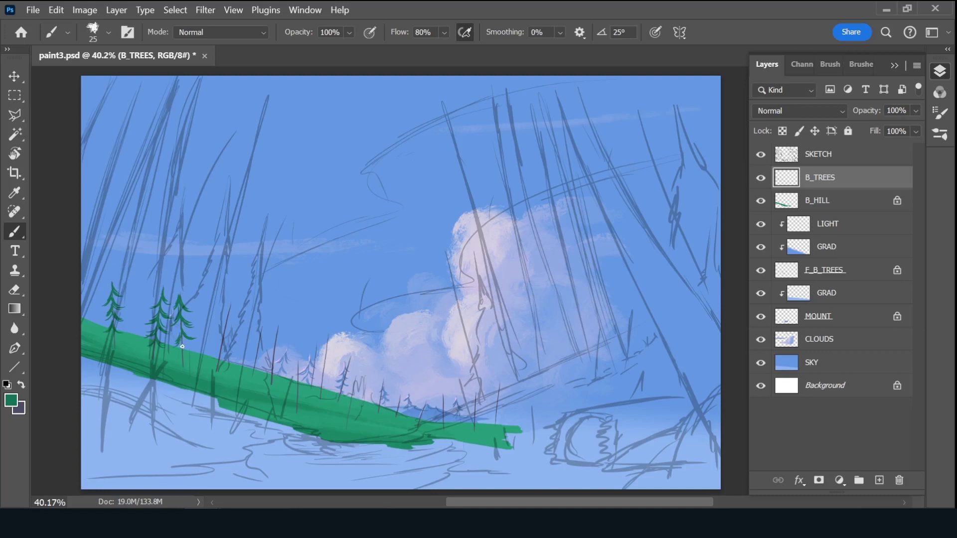
- Paint more dark-green pines with branches along the ridge toward the hill's end
mouse_move(232, 304)
mouse_down()
mouse_move(234, 319)
mouse_move(218, 324)
mouse_move(235, 337)
mouse_move(230, 350)
mouse_up()
mouse_move(222, 352)
mouse_down()
mouse_move(233, 362)
mouse_move(250, 347)
mouse_move(267, 355)
mouse_move(250, 359)
mouse_move(263, 367)
mouse_up()
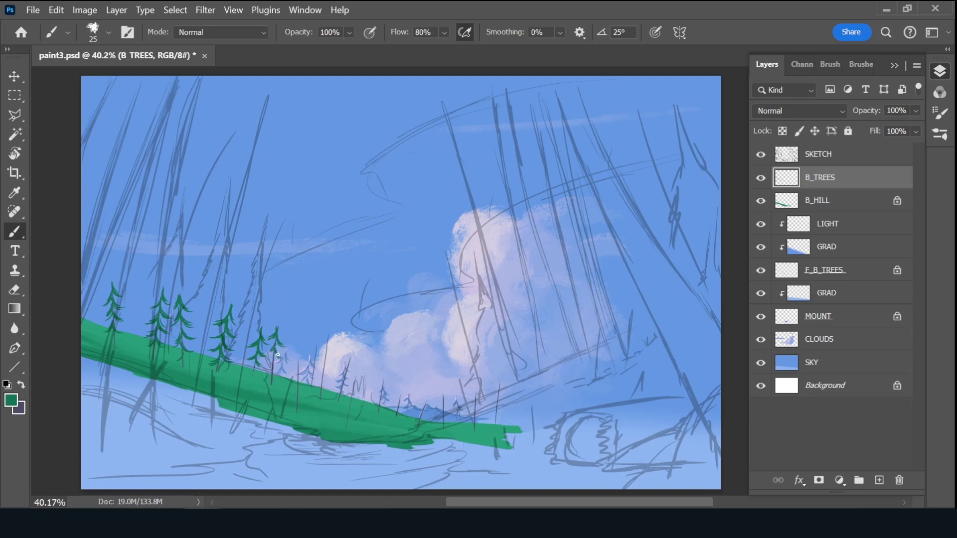
mouse_move(278, 351)
mouse_down()
mouse_move(264, 357)
mouse_move(282, 371)
mouse_move(264, 377)
mouse_move(310, 372)
mouse_move(295, 379)
mouse_up()
mouse_move(328, 333)
mouse_down()
mouse_move(319, 360)
mouse_move(329, 365)
mouse_move(312, 381)
mouse_move(321, 384)
mouse_up()
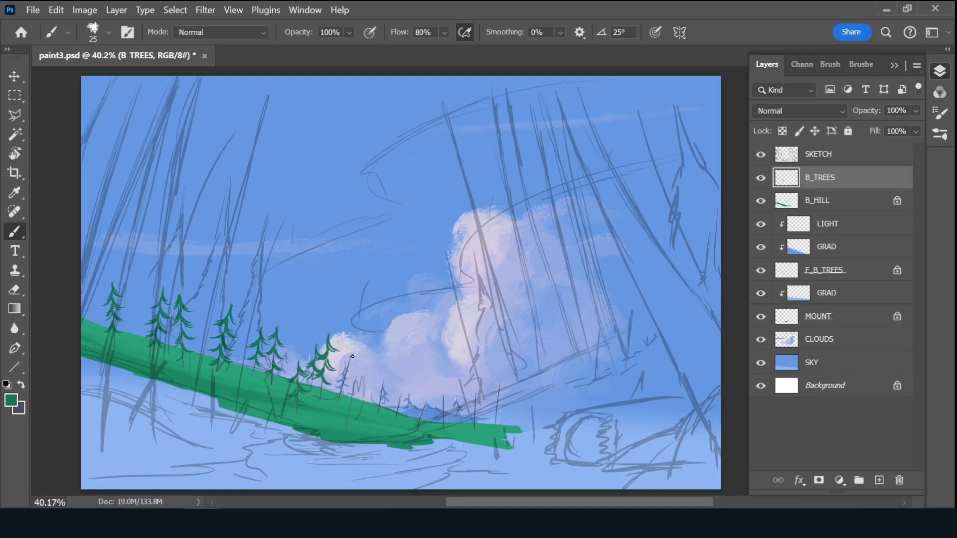
mouse_move(352, 355)
mouse_down()
mouse_move(338, 388)
mouse_move(394, 414)
mouse_up()
drag(448, 403, 438, 423)
mouse_move(478, 393)
mouse_down()
mouse_move(476, 406)
mouse_move(496, 398)
mouse_up()
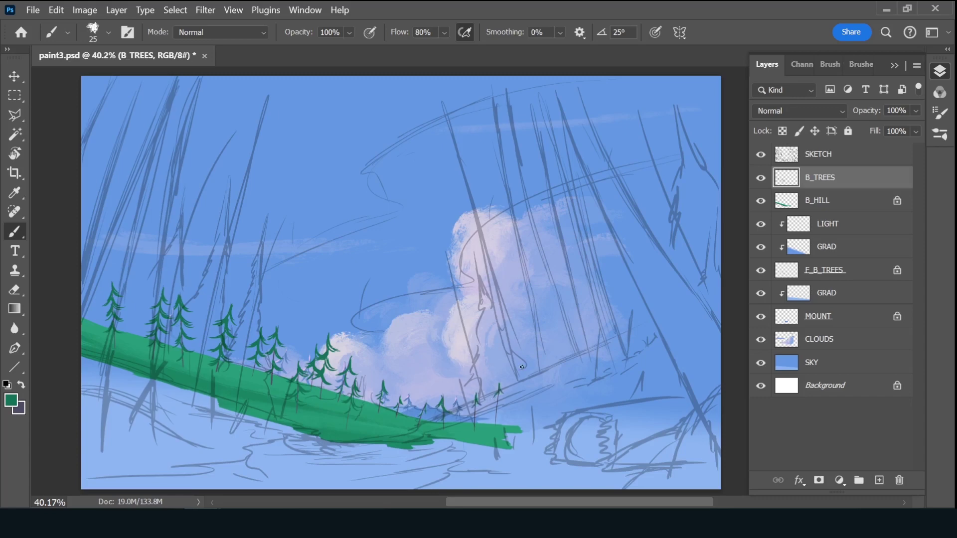
- Add a new layer named CSH and give it a violet colour label
click(875, 482)
double_click(817, 200)
text(CSH)
key(Return)
right_click(761, 201)
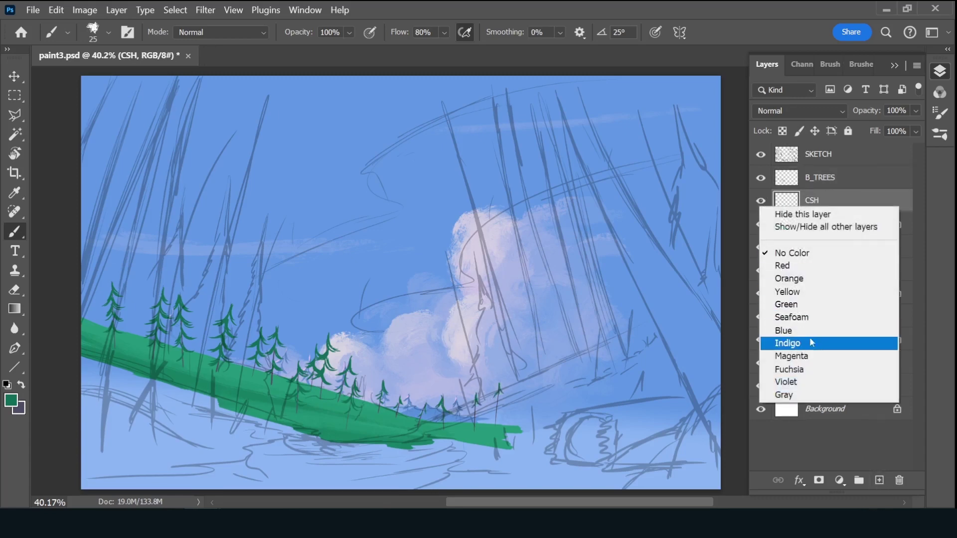
click(783, 383)
- Sample light blue, set CSH to Multiply at 89% opacity, and add a layer beneath it
alt+click(426, 206)
click(800, 110)
click(798, 136)
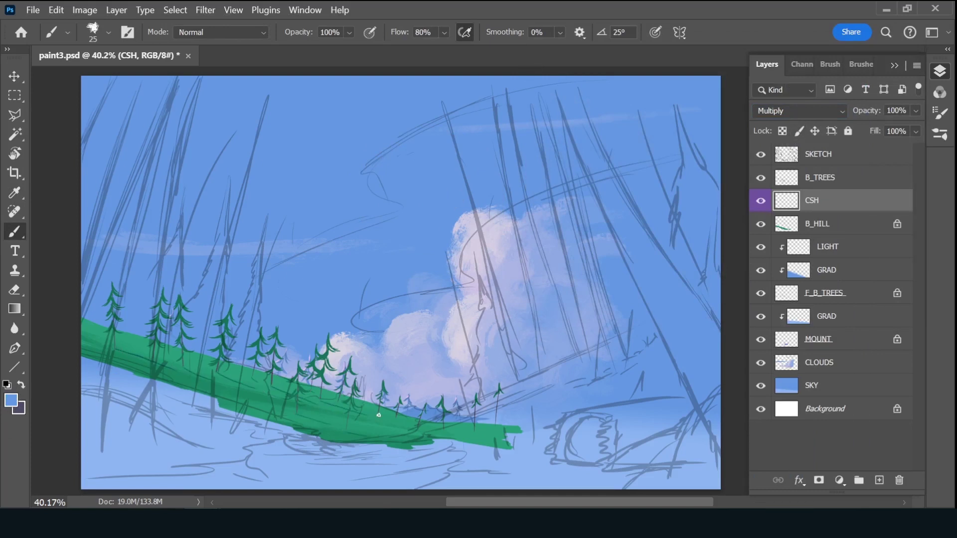
key(bracketright)
key(bracketright)
key(bracketright)
drag(881, 112, 875, 113)
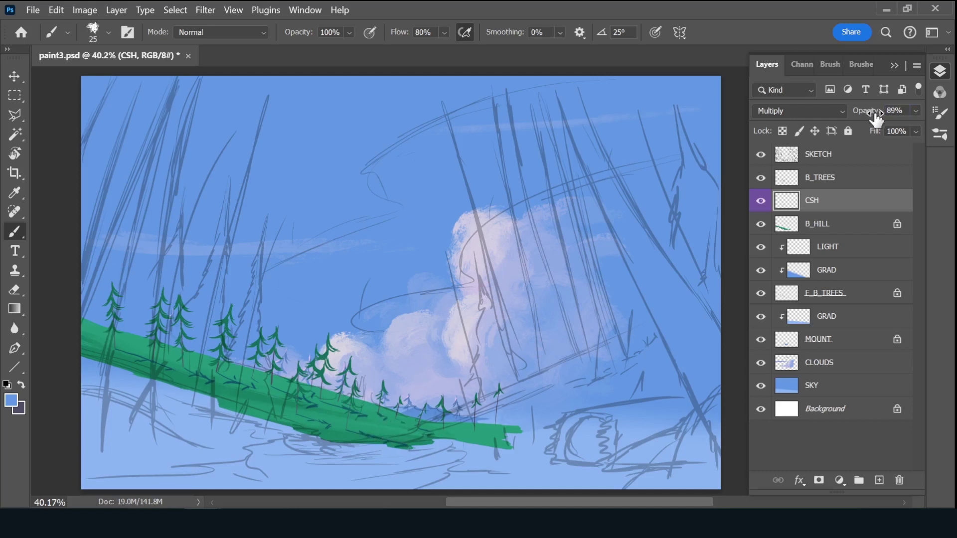
ctrl+click(879, 480)
double_click(817, 224)
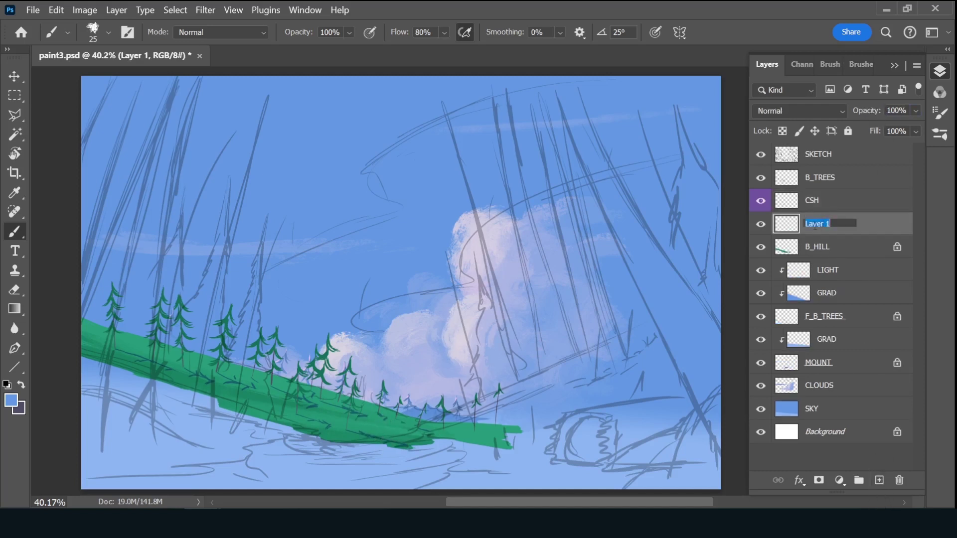
- Name the new layer FLOWERS and pick the Dotted Flowers 2 brush
text(OWERS)
key(Return)
click(861, 64)
drag(915, 185, 919, 356)
scroll(842, 329, down, 3)
click(843, 324)
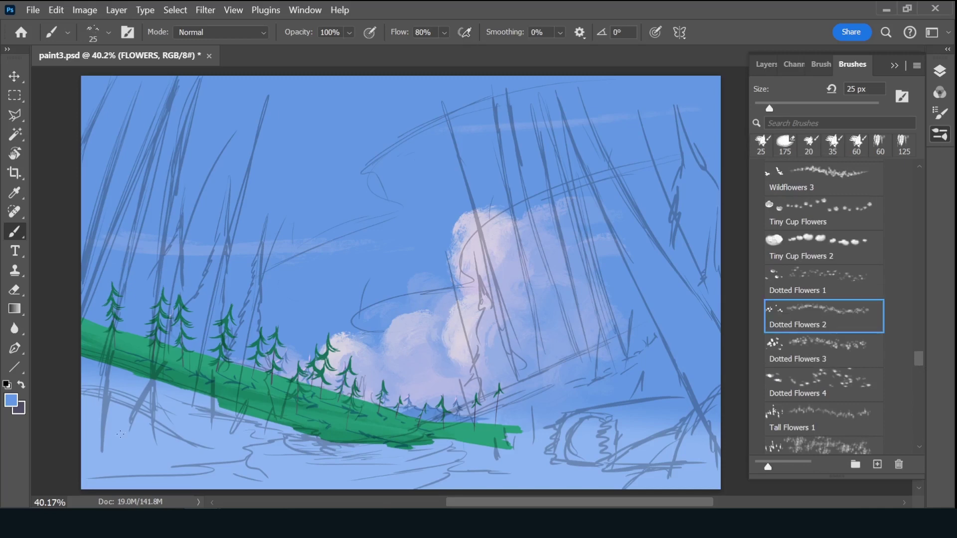
- Set a bright pink foreground colour and a cyan second colour
click(11, 401)
click(739, 102)
drag(696, 85, 707, 79)
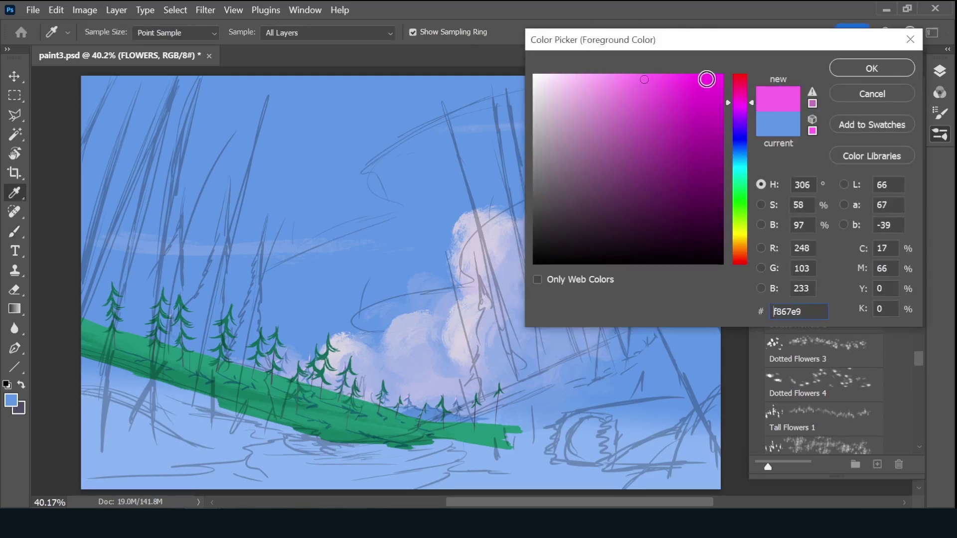
key(Return)
click(15, 405)
drag(740, 157, 739, 169)
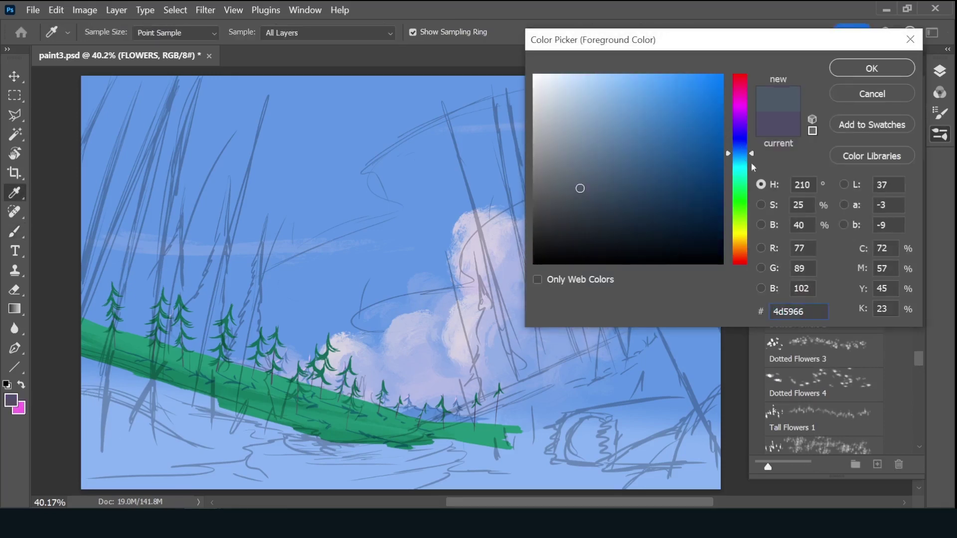
click(705, 97)
click(871, 66)
- Switch to the Wild_Flower_Flat brush and turn on opacity and flow variation
scroll(916, 335, up, 3)
mouse_move(916, 331)
mouse_down()
mouse_move(918, 286)
mouse_move(914, 339)
mouse_move(919, 240)
mouse_up()
click(822, 309)
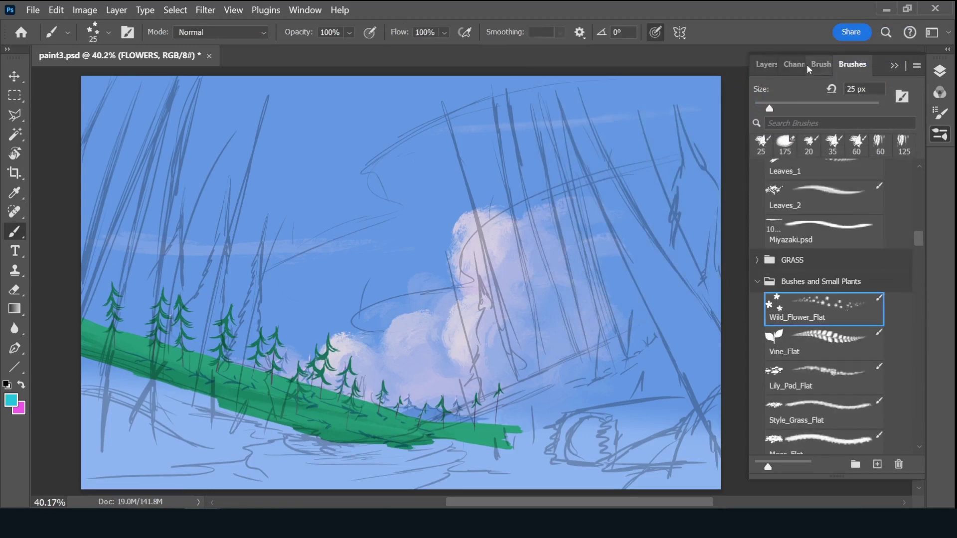
click(821, 64)
click(673, 200)
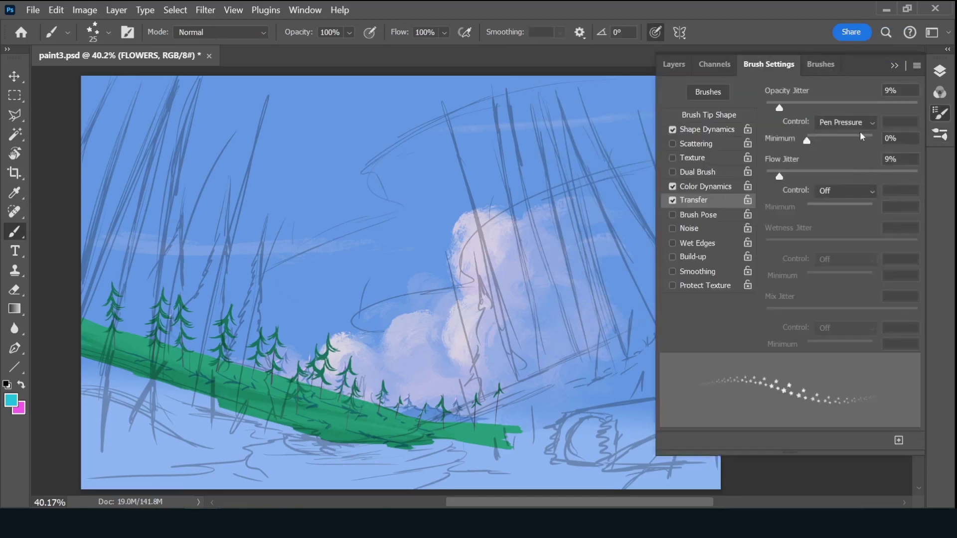
click(717, 115)
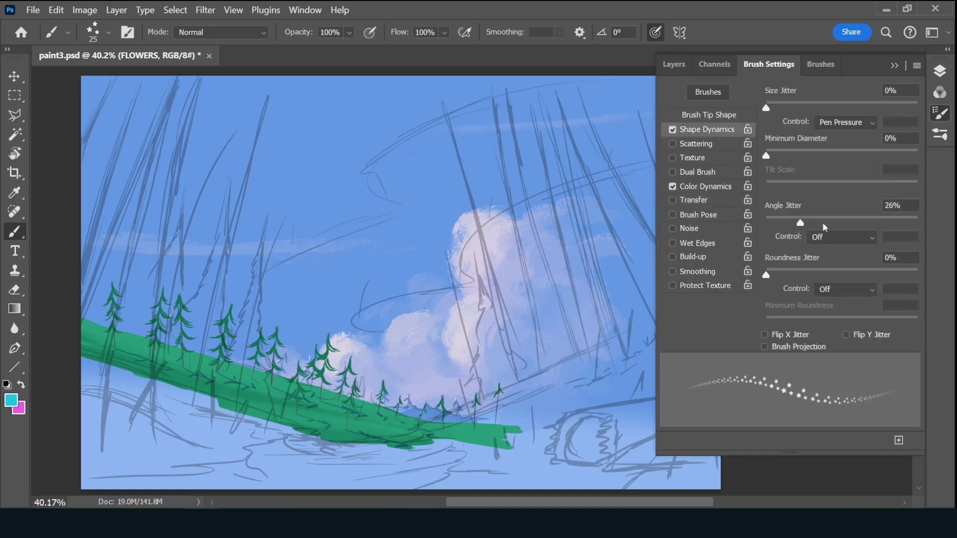
key(F5)
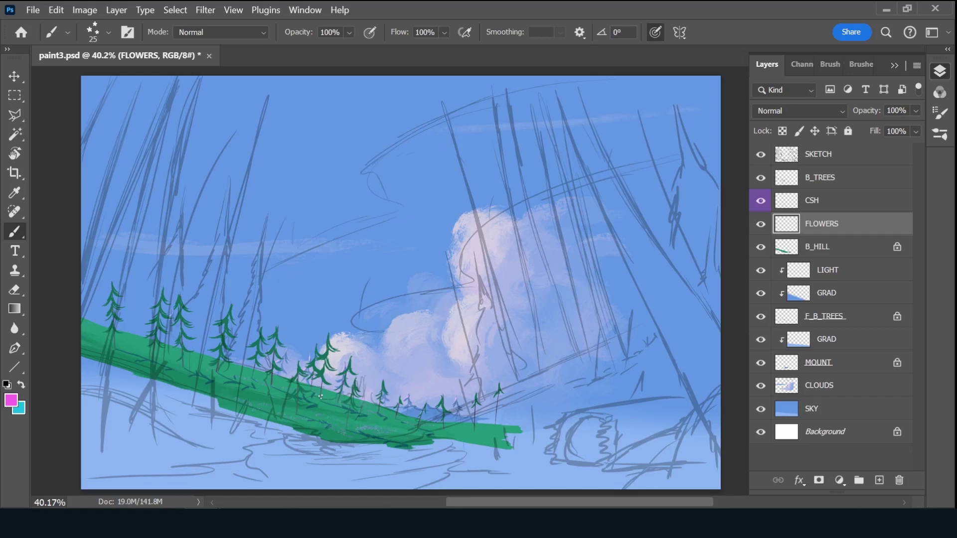
- Check the CSH layer, then set the flower brush tip spacing to 376%
click(834, 209)
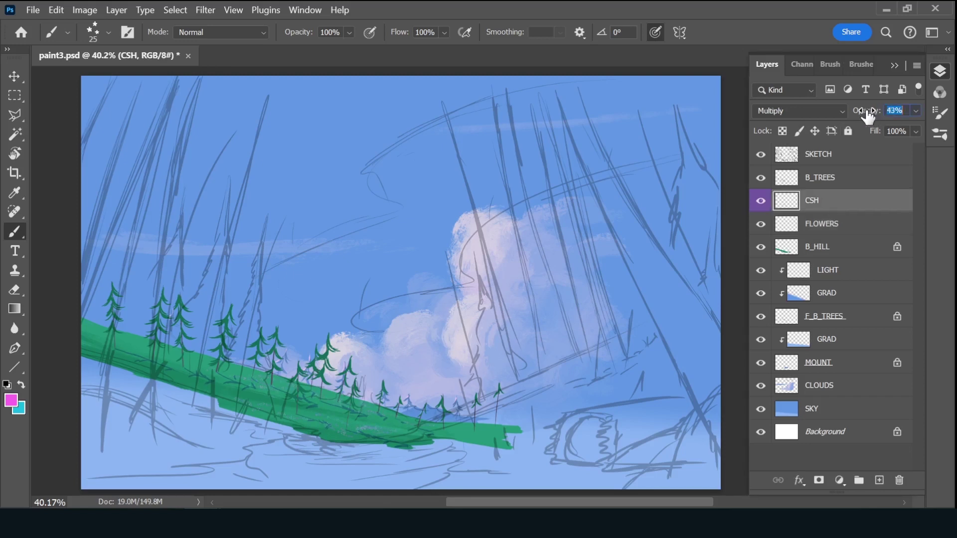
click(864, 230)
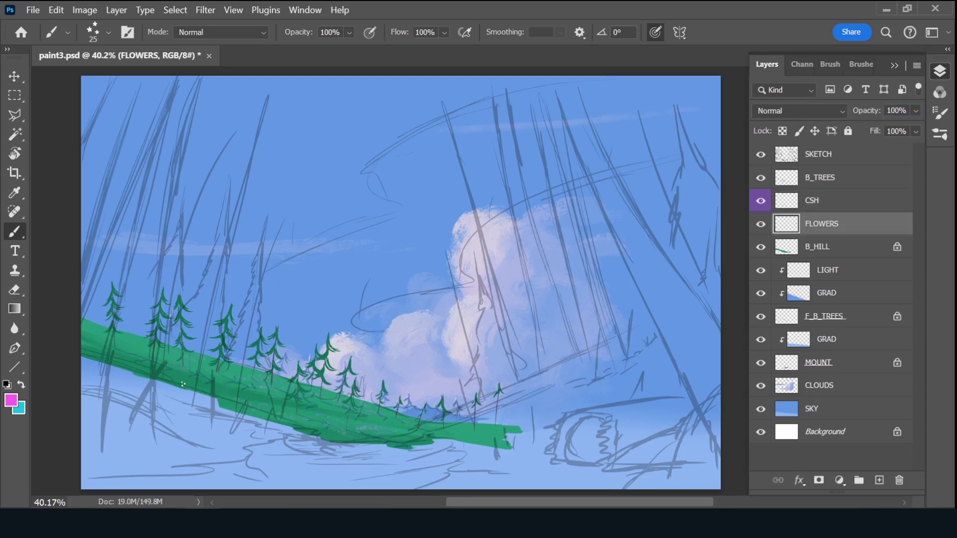
key(F5)
click(708, 114)
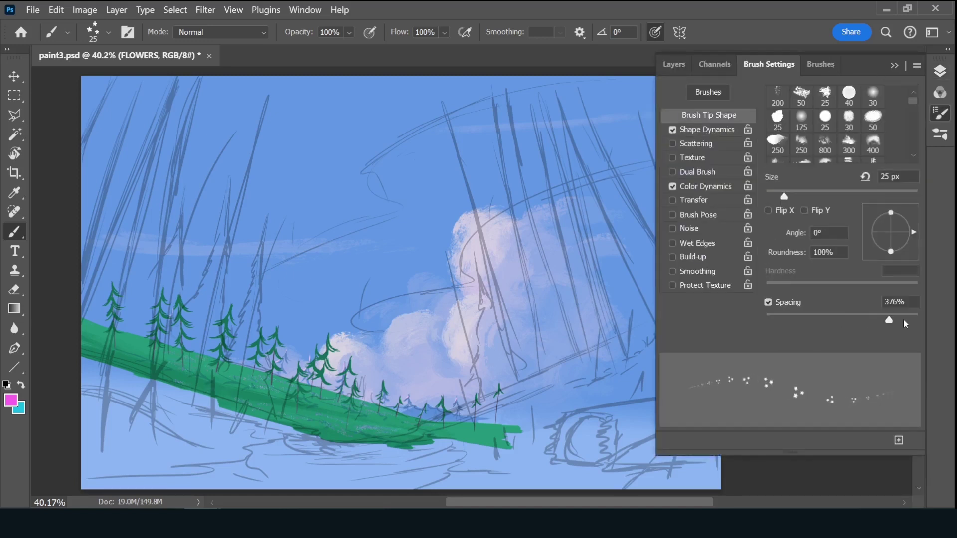
key(F5)
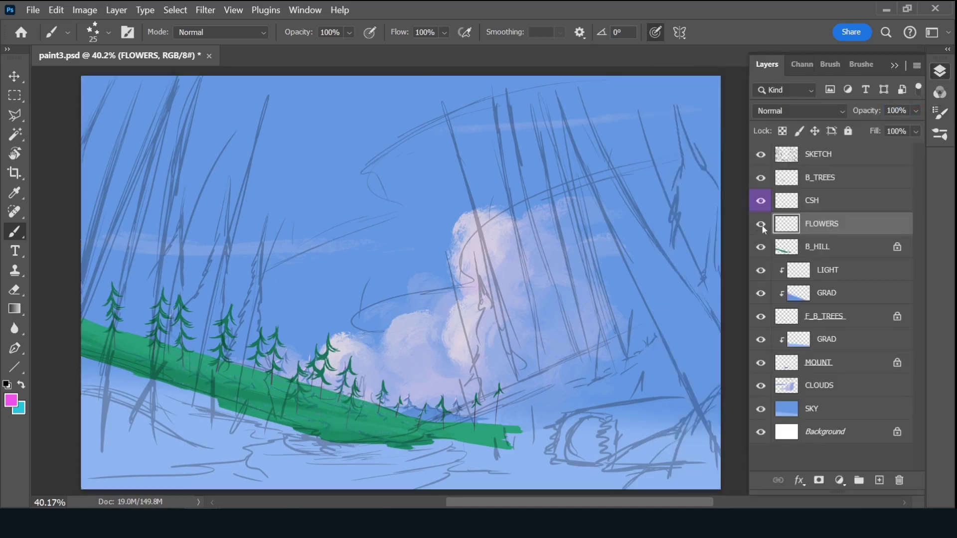
right_click(761, 226)
- Tag FLOWERS green and give the Dotted Flowers 2 brush about 50% colour variation
click(808, 313)
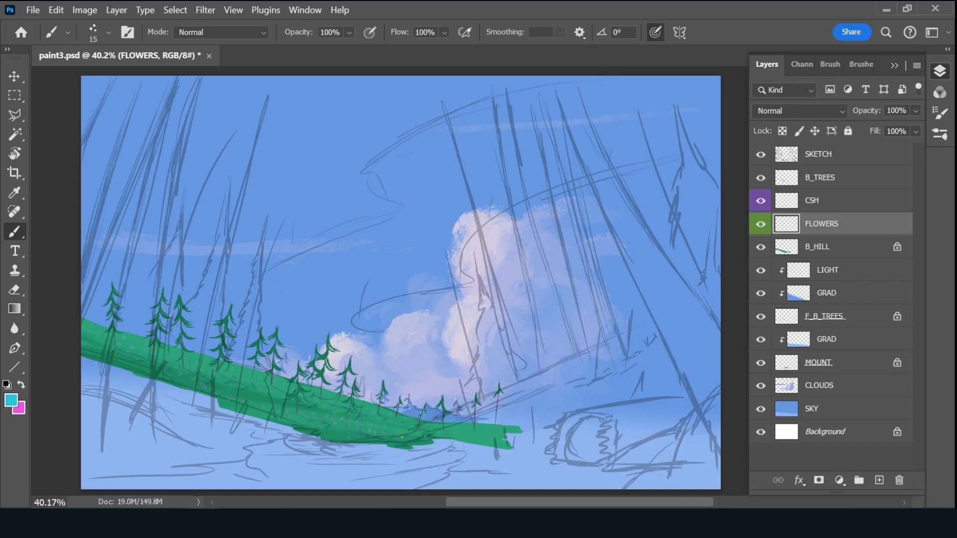
click(856, 65)
drag(919, 235, 917, 354)
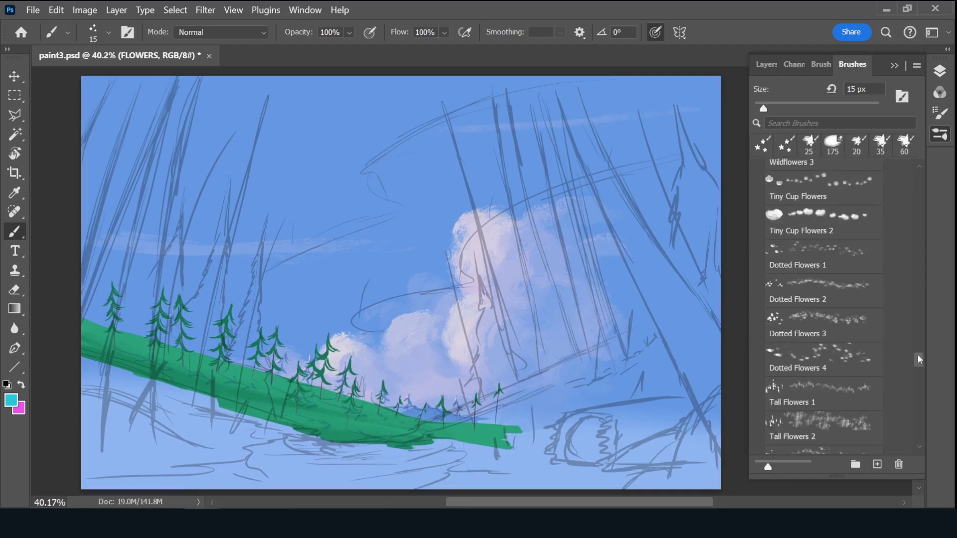
click(848, 300)
key(F5)
click(707, 187)
click(823, 132)
drag(766, 120, 842, 119)
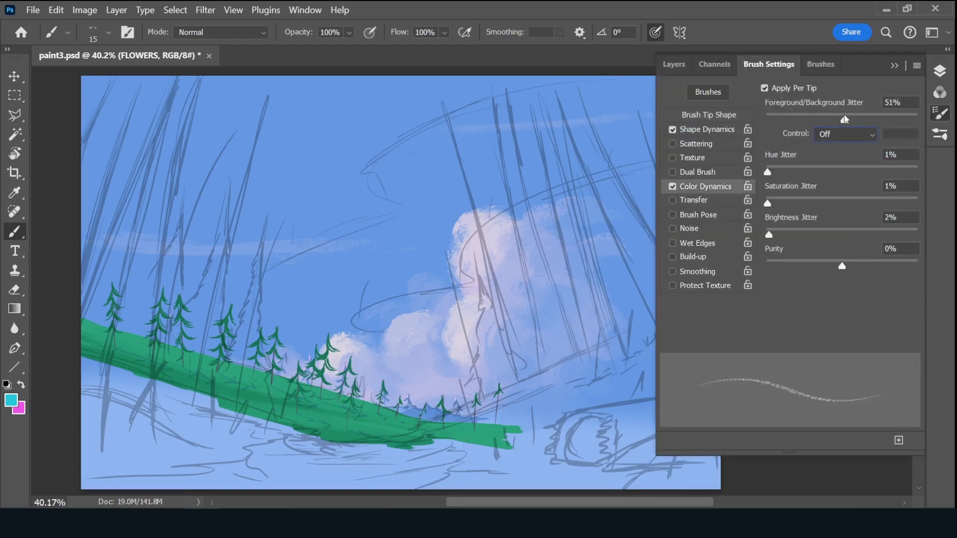
click(673, 73)
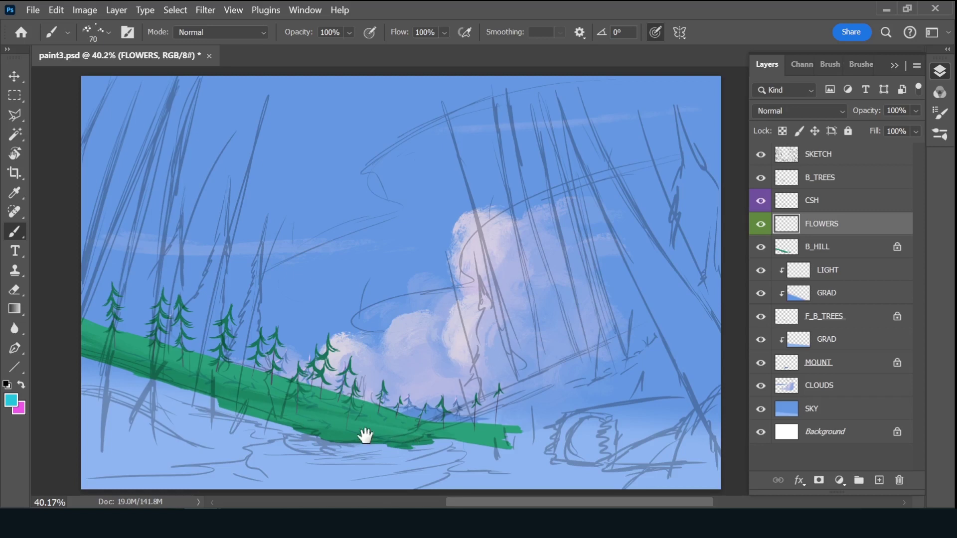
- Save the document and pick a purple foreground colour
drag(366, 435, 451, 449)
key(ctrl+s)
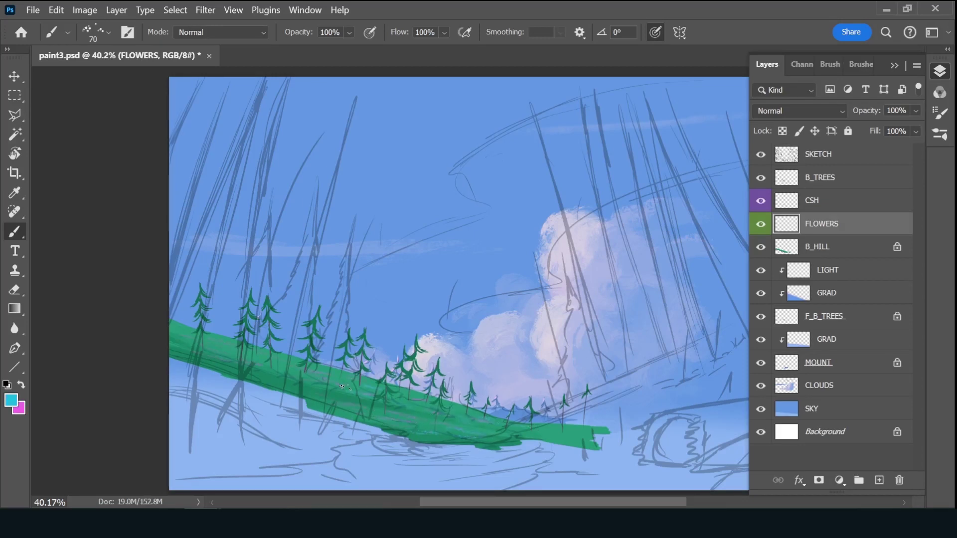
click(11, 400)
click(741, 131)
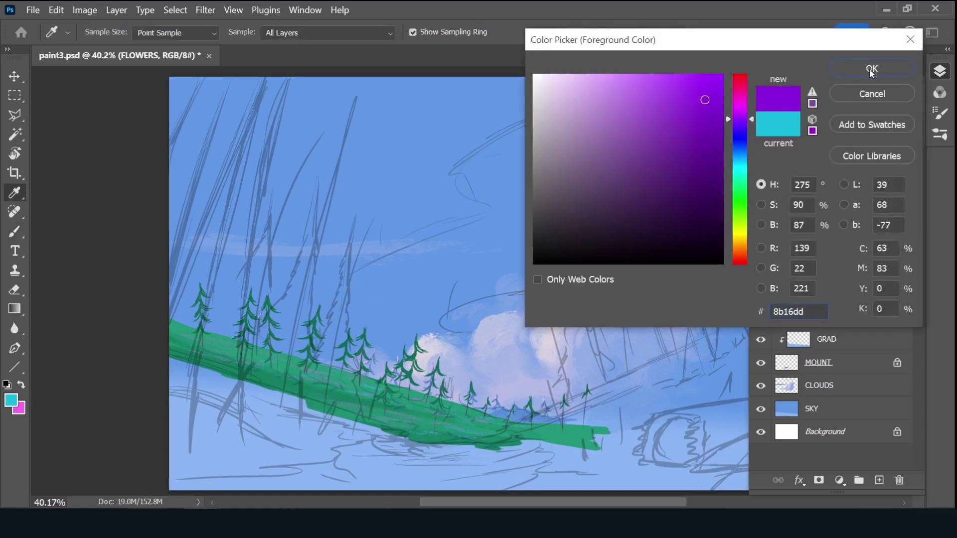
click(871, 66)
- Change the foreground to pale yellow and swap foreground and background colours
click(11, 400)
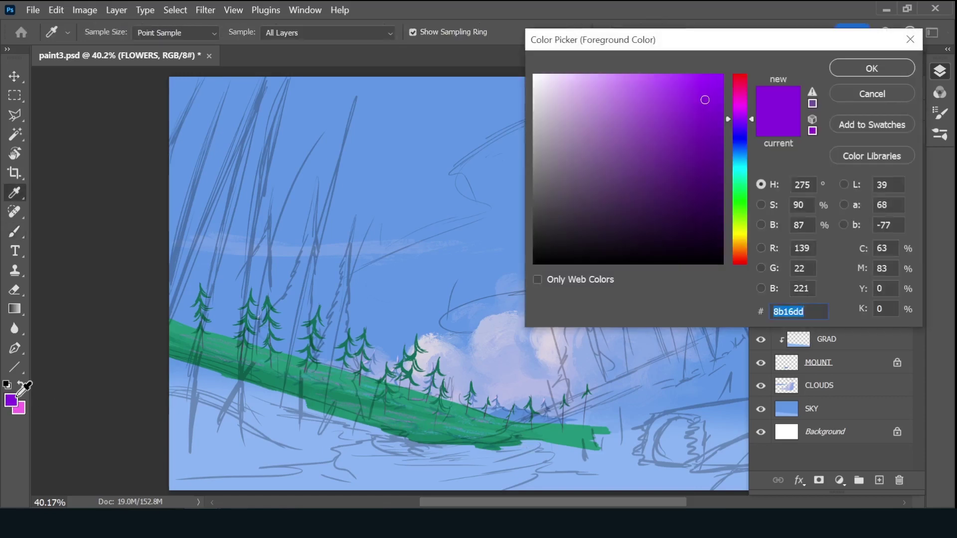
drag(740, 238, 741, 241)
click(656, 102)
click(872, 69)
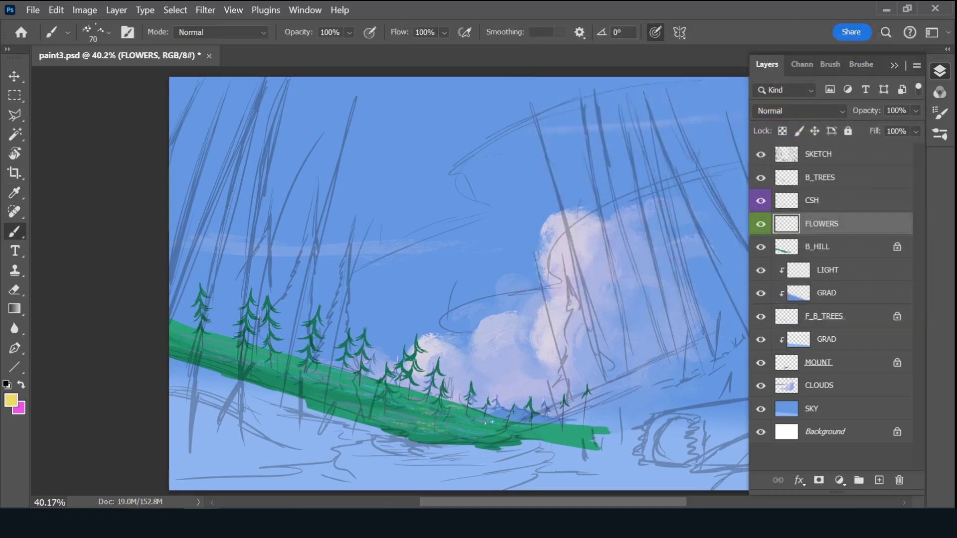
key(x)
- Add a new layer named F_GROUND above B_TREES
click(827, 177)
click(879, 480)
double_click(825, 177)
text(F_GROU)
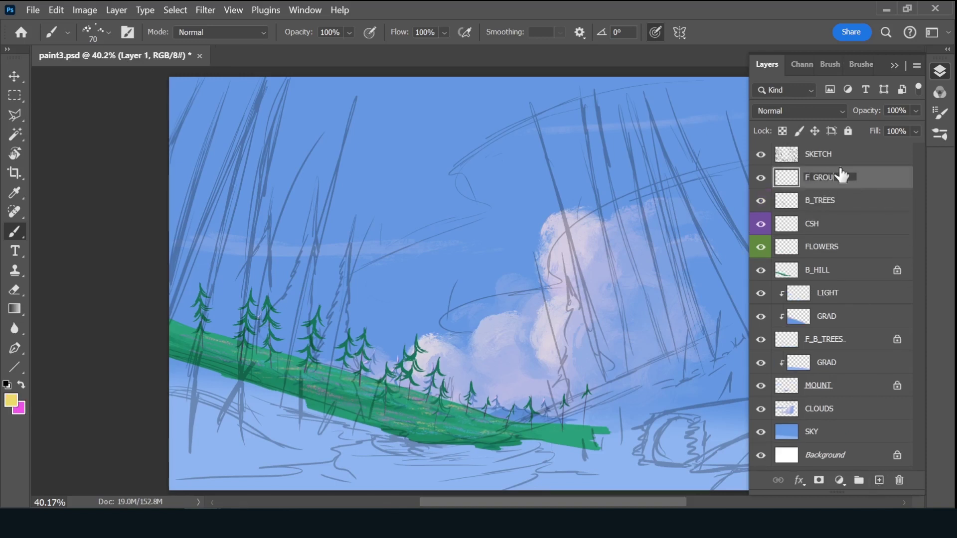
key(Return)
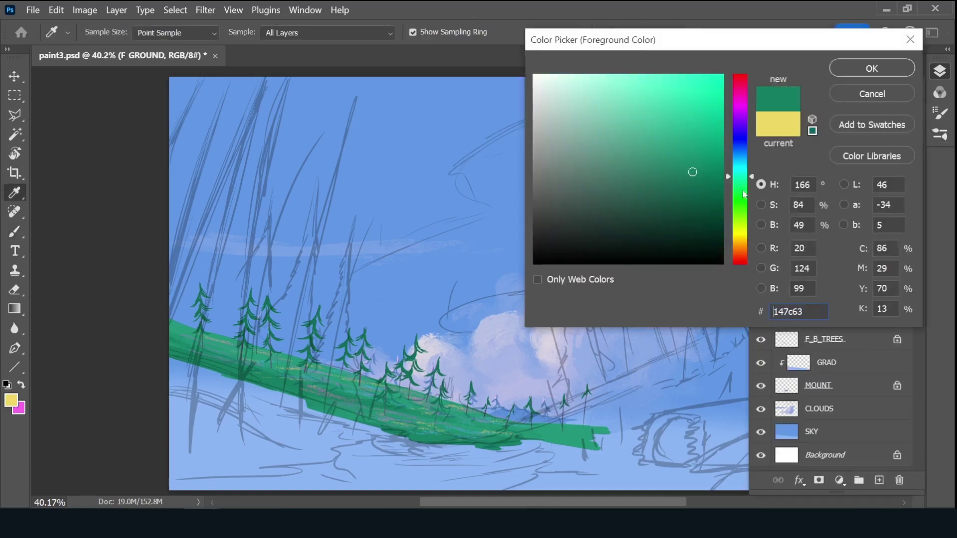
- Set the green to 147c63, draw the hill's top edge, and block in ground below
click(744, 182)
click(872, 69)
drag(673, 382, 580, 373)
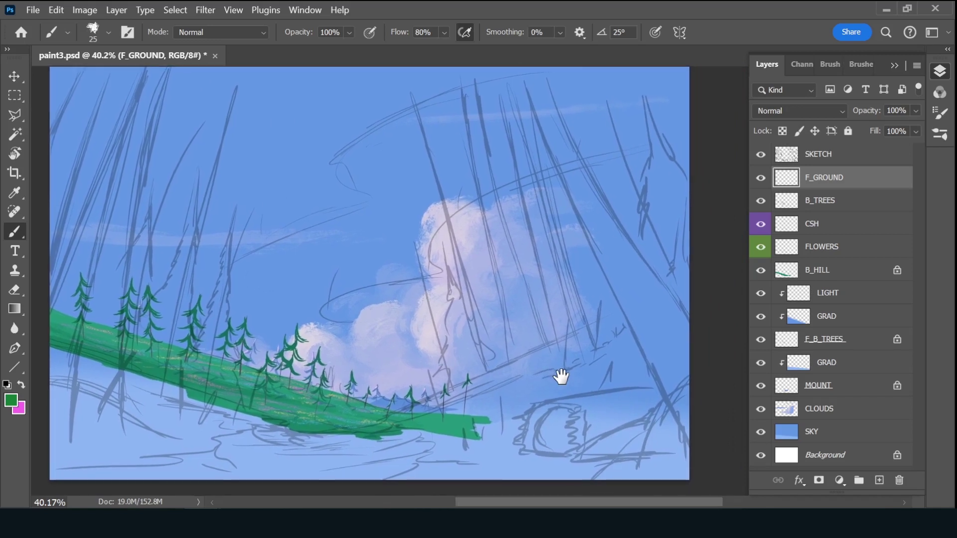
key(bracketright)
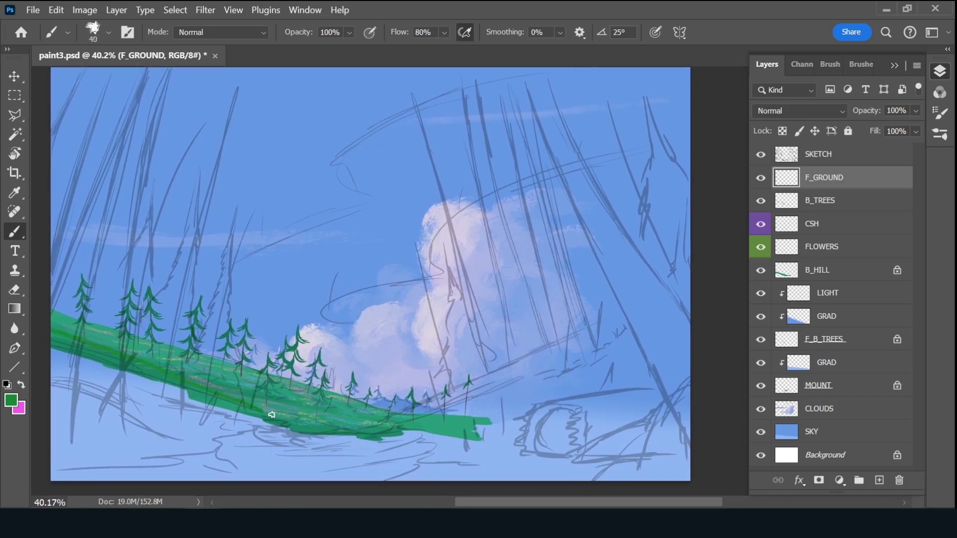
drag(407, 408, 690, 266)
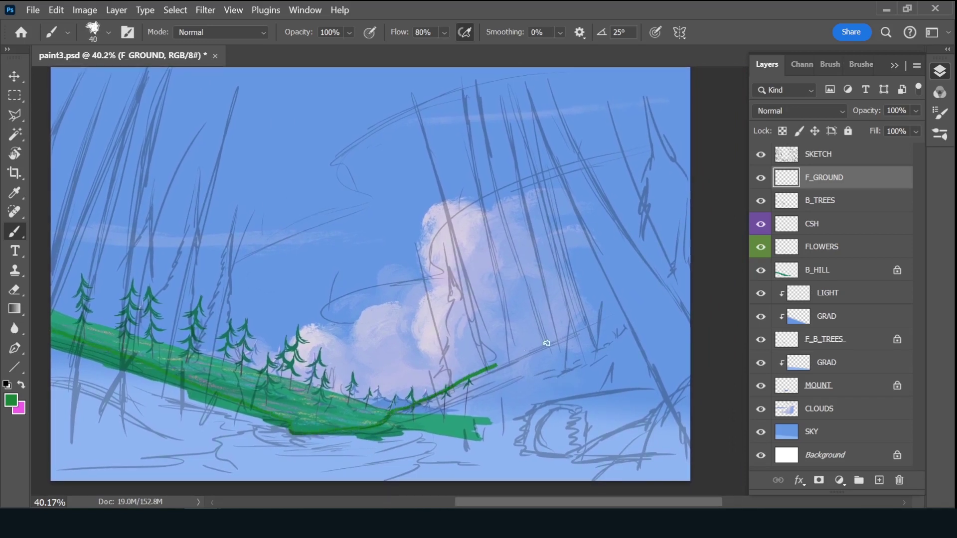
key(bracketright)
key(bracketright)
key(bracketright)
mouse_move(434, 413)
mouse_down()
mouse_move(560, 452)
mouse_move(679, 466)
mouse_up()
- Fill the right-side ground gaps and paint green over the bottom water strip
key(bracketleft)
key(bracketleft)
key(bracketleft)
mouse_move(468, 396)
mouse_down()
mouse_move(615, 342)
mouse_move(622, 369)
mouse_move(598, 420)
mouse_move(648, 410)
mouse_move(684, 438)
mouse_move(658, 406)
mouse_move(708, 312)
mouse_move(694, 411)
mouse_up()
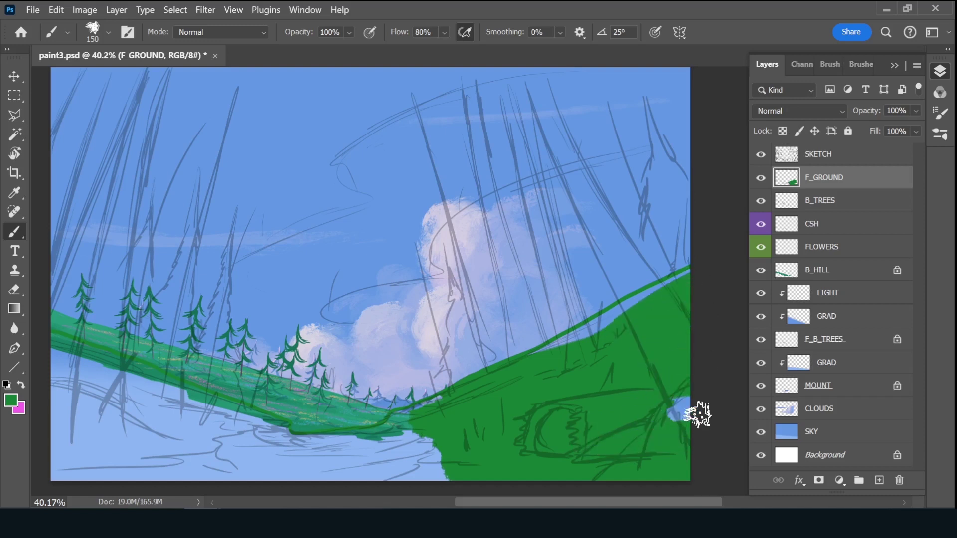
key(bracketleft)
key(bracketleft)
key(bracketleft)
drag(555, 342, 643, 299)
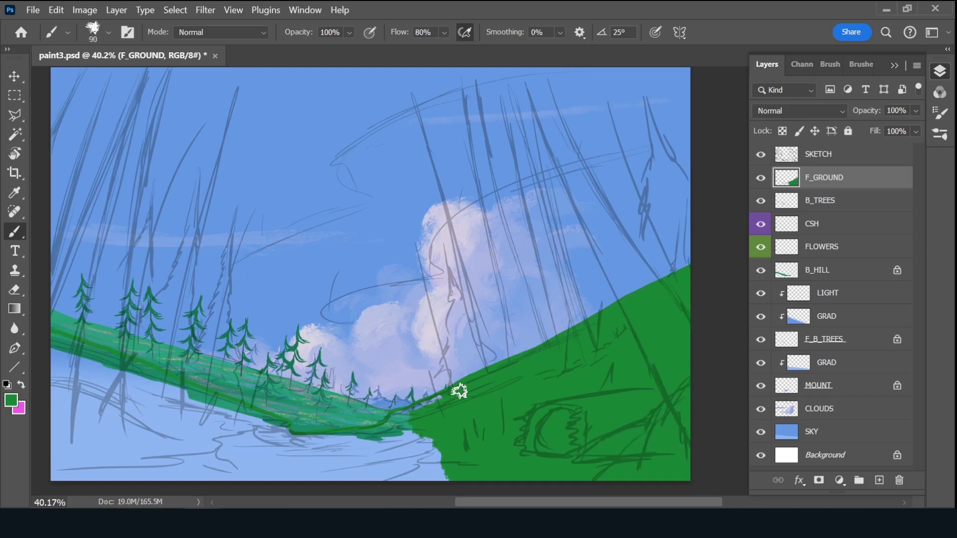
mouse_move(455, 387)
mouse_down()
mouse_move(427, 427)
mouse_move(455, 470)
mouse_move(79, 481)
mouse_up()
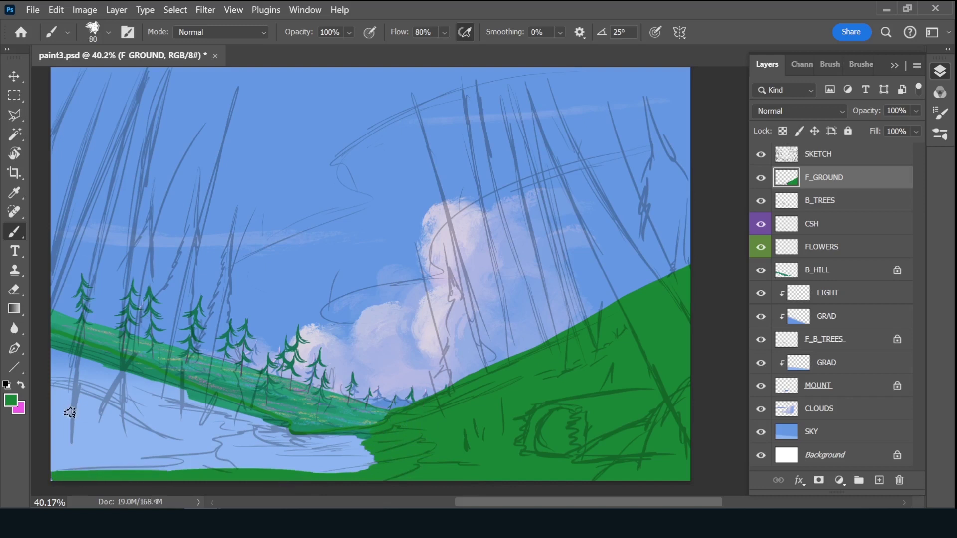
drag(69, 412, 129, 408)
- Cover the remaining lower-left water with green using a larger brush
key(bracketleft)
key(bracketleft)
key(bracketleft)
key(bracketright)
key(bracketright)
key(bracketright)
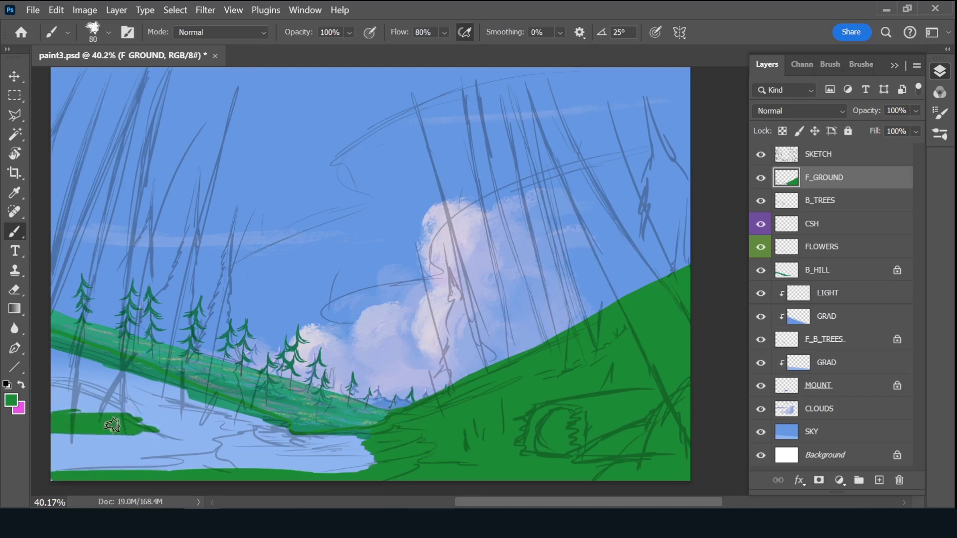
drag(54, 436, 186, 446)
mouse_move(18, 464)
mouse_down()
mouse_move(367, 450)
mouse_move(299, 438)
mouse_move(309, 445)
mouse_up()
key(bracketleft)
key(bracketleft)
key(bracketleft)
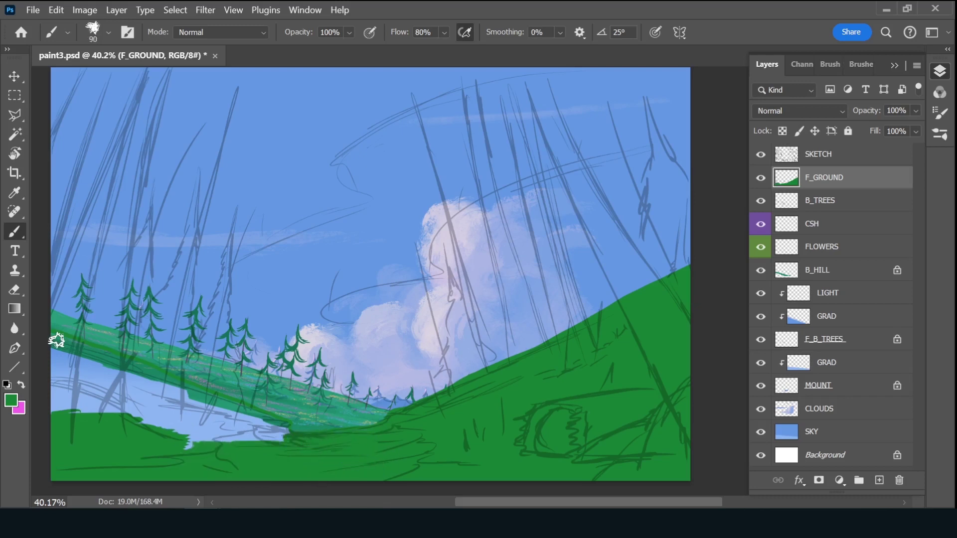
key(bracketright)
key(bracketright)
key(bracketright)
key(bracketright)
key(bracketright)
mouse_move(75, 404)
mouse_down()
mouse_move(83, 376)
mouse_move(94, 402)
mouse_move(271, 442)
mouse_move(135, 381)
mouse_move(213, 421)
mouse_move(249, 414)
mouse_up()
key(bracketleft)
key(bracketleft)
key(bracketleft)
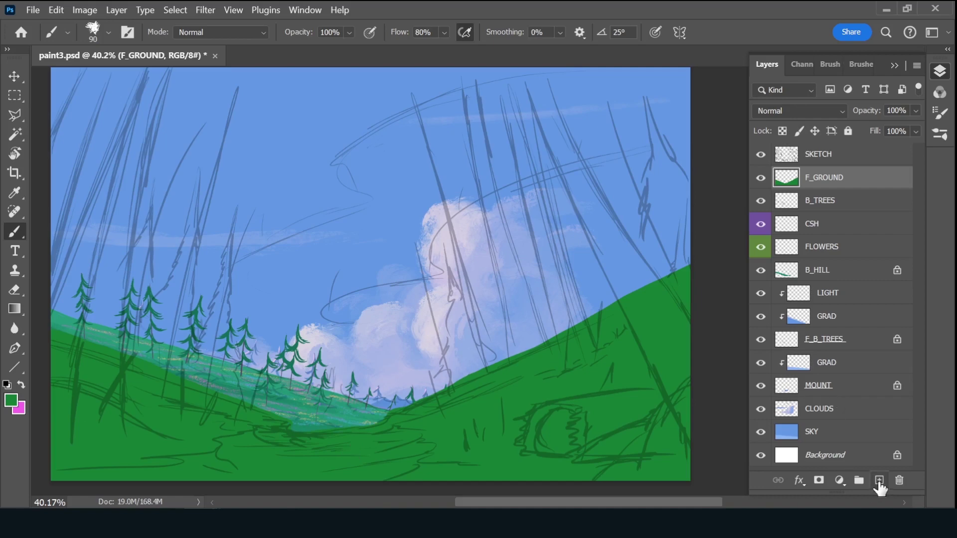
- Add a new layer named SH clipped to F_GROUND with a violet colour label
click(879, 480)
key(ctrl+alt+g)
double_click(828, 178)
text(SH)
key(Return)
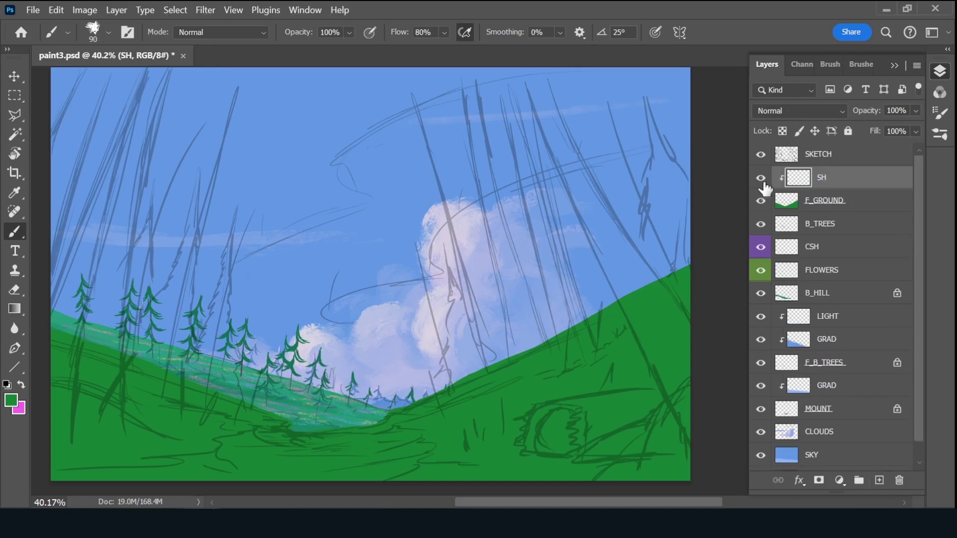
right_click(761, 180)
click(778, 307)
- Pick a large textured brush, sample blue, and set SH to Multiply
click(852, 63)
scroll(917, 195, down, 5)
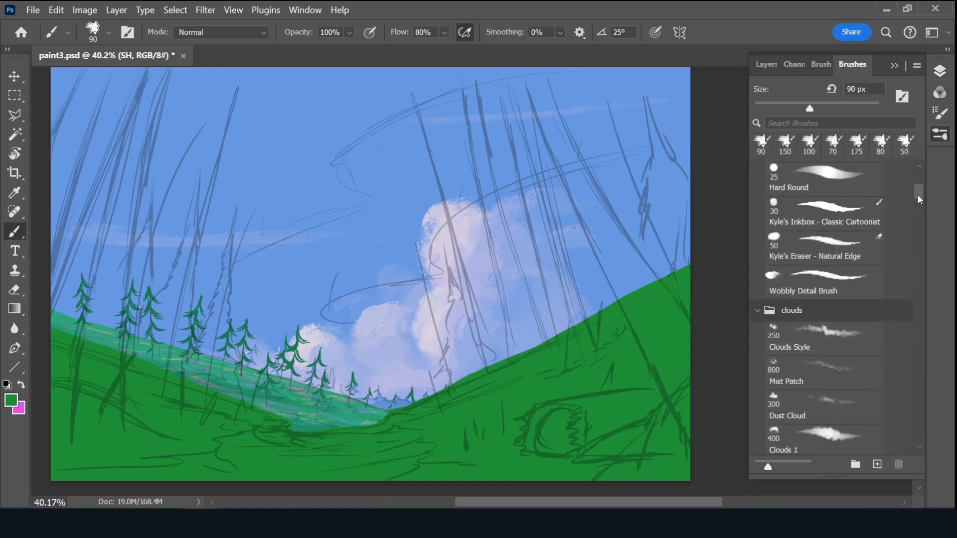
click(822, 267)
alt+click(388, 175)
click(767, 64)
click(798, 110)
click(796, 143)
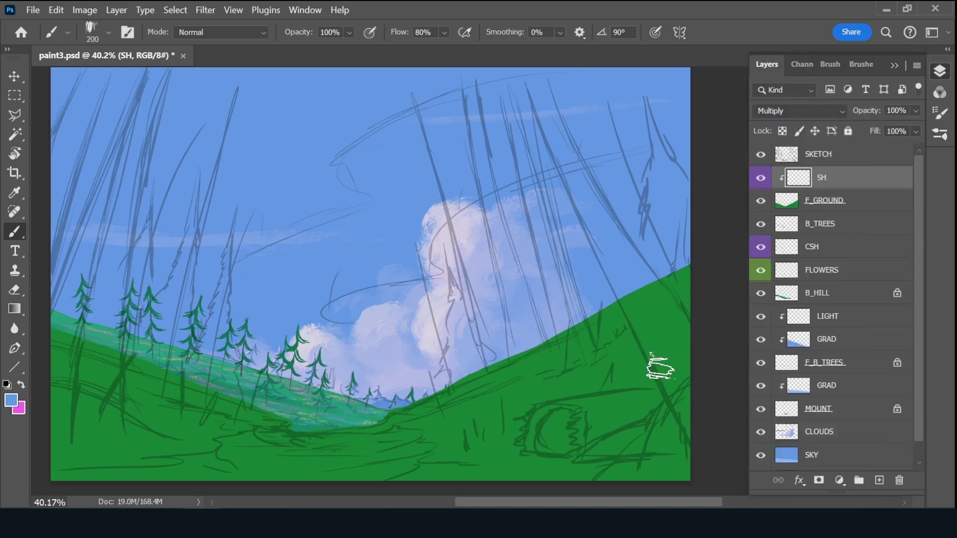
- With a 200 brush, shade the lower-right, lower-left and lower-middle hills
key(bracketright)
key(bracketright)
drag(696, 356, 570, 448)
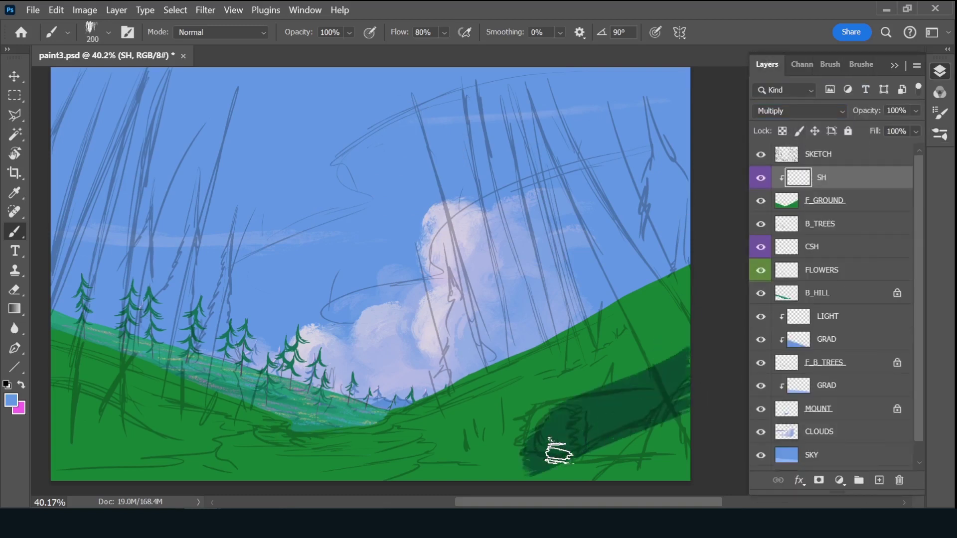
mouse_move(680, 390)
mouse_down()
mouse_move(558, 427)
mouse_move(512, 466)
mouse_move(642, 456)
mouse_up()
mouse_move(95, 434)
mouse_down()
mouse_move(207, 444)
mouse_move(79, 419)
mouse_move(97, 445)
mouse_move(64, 391)
mouse_move(141, 442)
mouse_move(276, 479)
mouse_up()
mouse_move(353, 466)
mouse_down()
mouse_move(462, 438)
mouse_move(358, 474)
mouse_move(642, 433)
mouse_move(630, 480)
mouse_move(669, 487)
mouse_move(666, 337)
mouse_move(554, 426)
mouse_up()
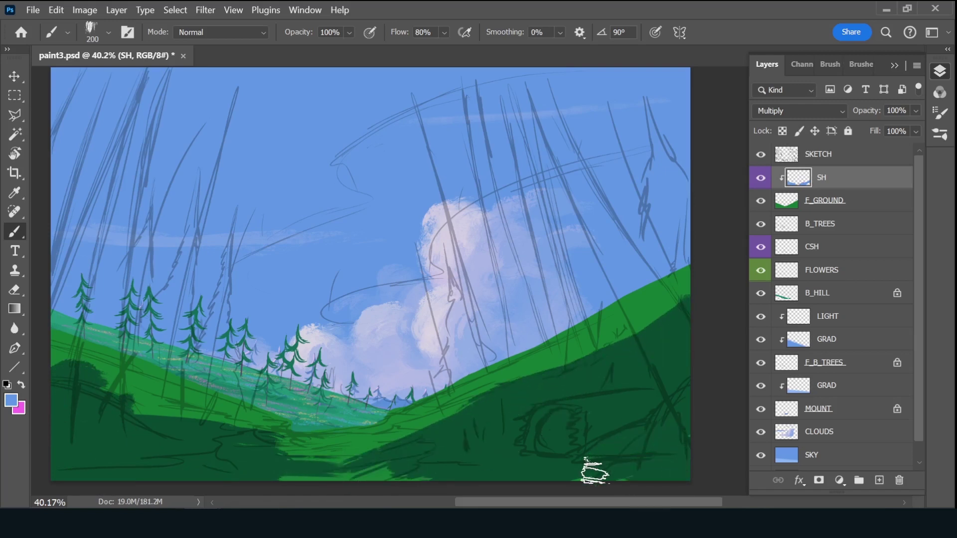
- On F_GROUND, paint dark green over the lower-right and lower-left hills; brush size 125
click(860, 203)
alt+click(199, 406)
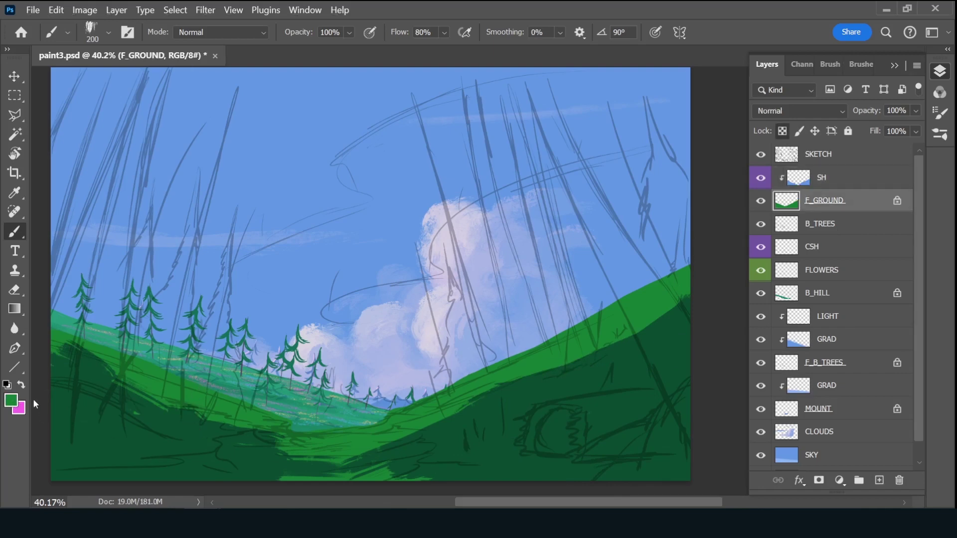
click(11, 401)
click(698, 194)
key(Return)
mouse_move(563, 455)
mouse_down()
mouse_move(551, 455)
mouse_move(679, 410)
mouse_move(669, 458)
mouse_up()
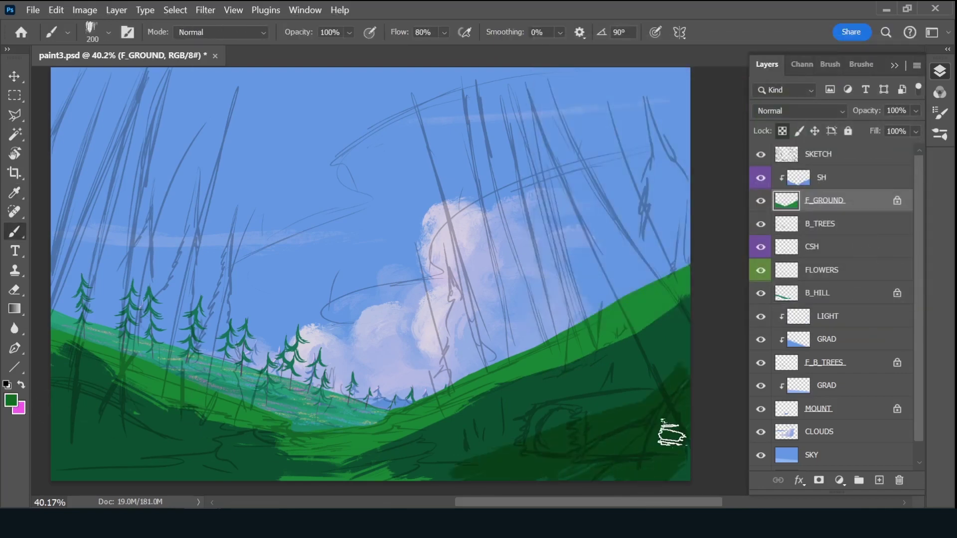
mouse_move(65, 399)
mouse_down()
mouse_move(118, 470)
mouse_move(57, 481)
mouse_up()
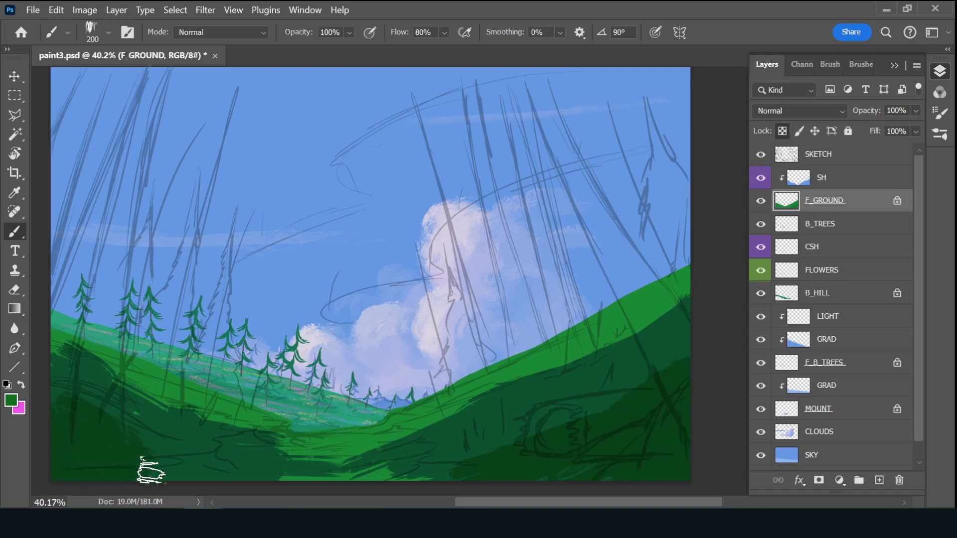
key(bracketleft)
key(bracketleft)
key(bracketleft)
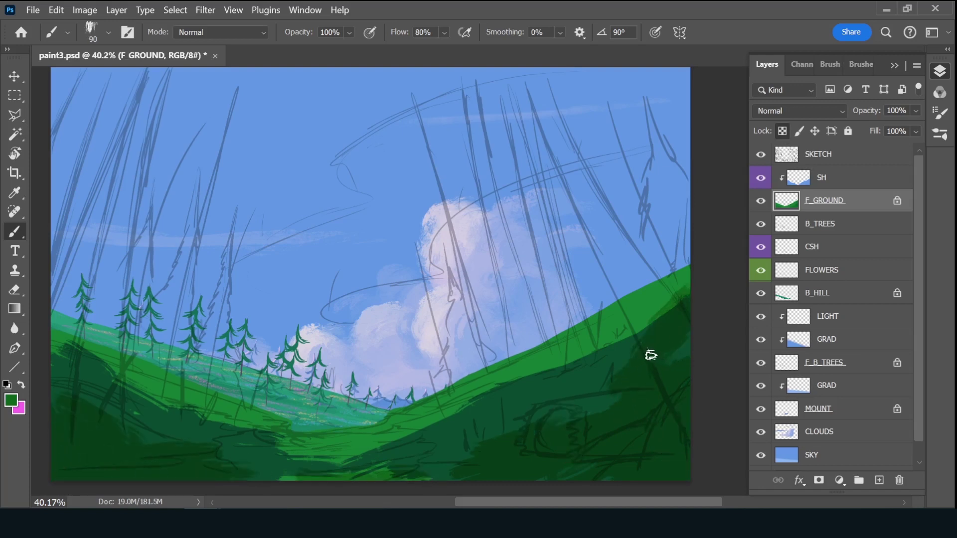
- Add a new clipped layer named BLEND above SH
click(844, 178)
key(ctrl+shift+alt+n)
double_click(830, 178)
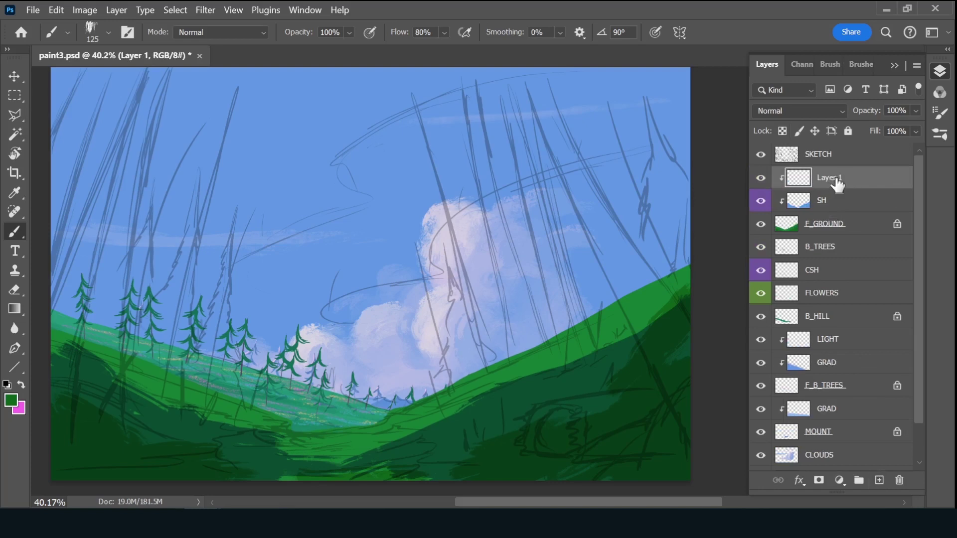
text(BLEND)
key(Return)
- With a 100 brush, soften the hill edge in lighter green and hide SKETCH
key(bracketleft)
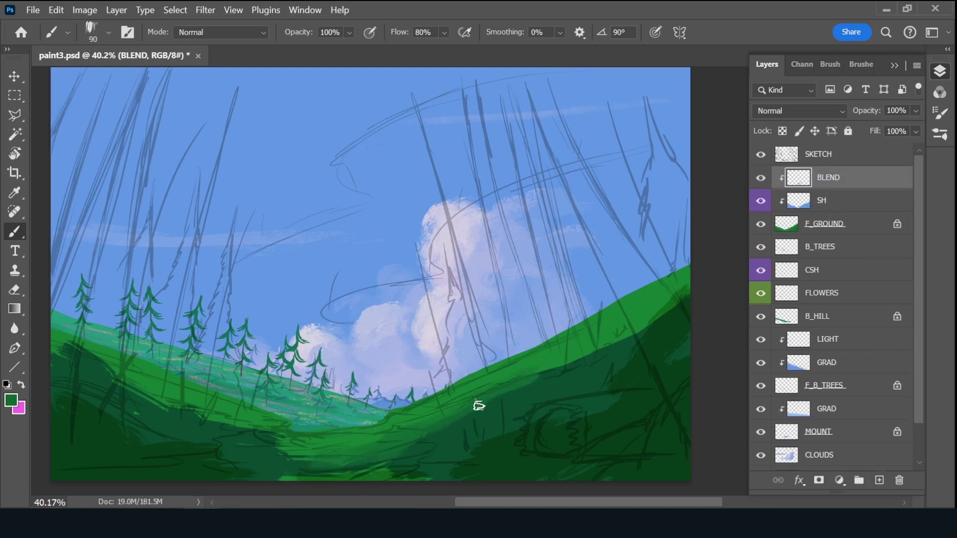
mouse_move(546, 379)
mouse_down()
mouse_move(637, 332)
mouse_move(692, 279)
mouse_up()
alt+click(618, 329)
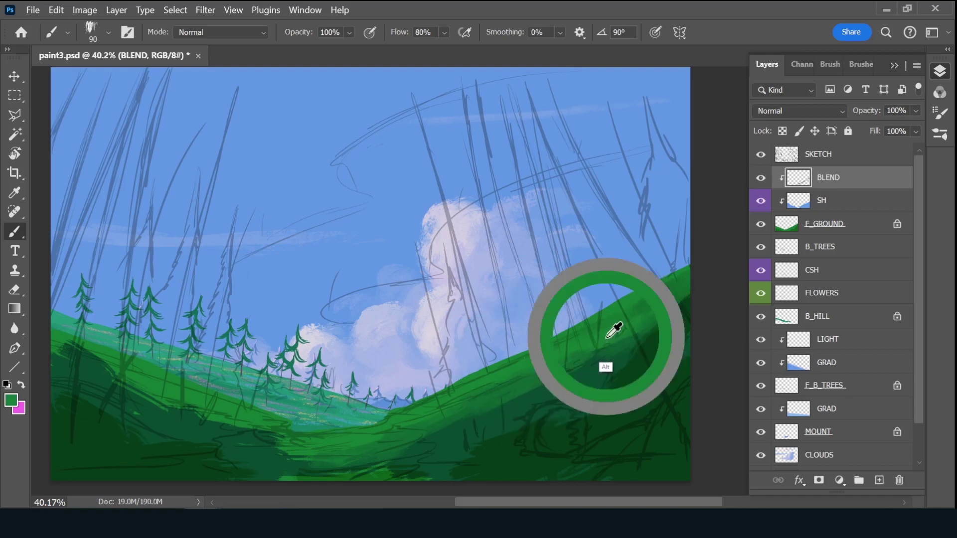
click(761, 155)
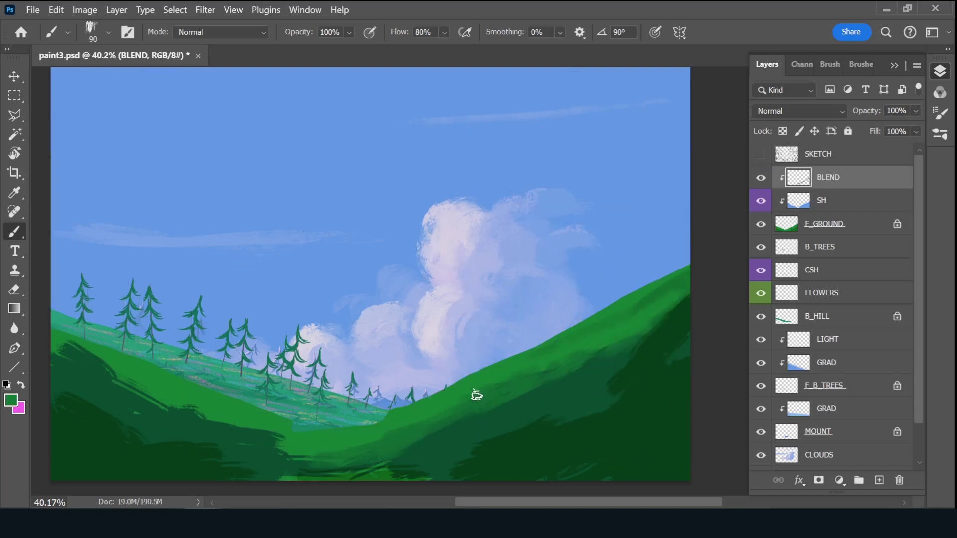
- Add a new layer named LIGHT clipped to B_TREES
click(823, 247)
key(ctrl+shift+alt+n)
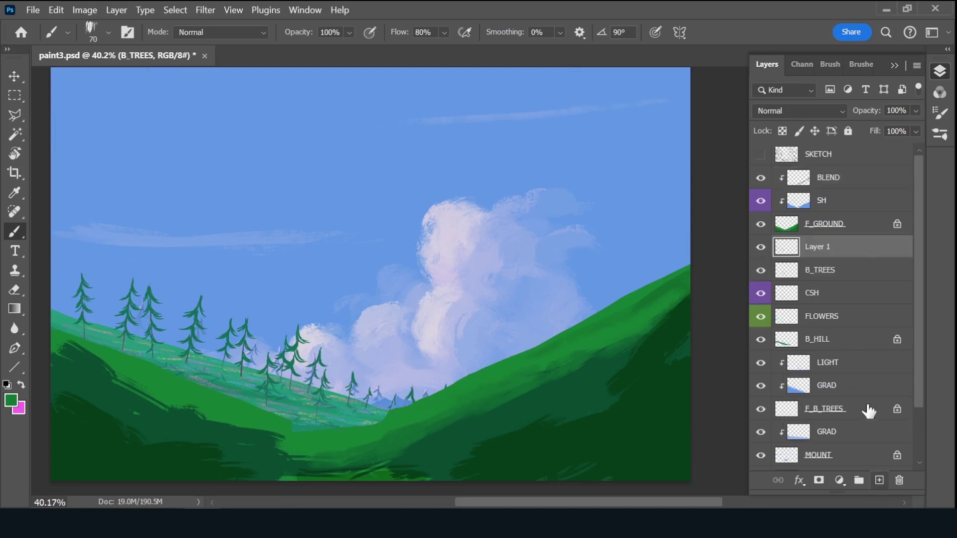
double_click(827, 247)
text(LIGHT)
key(Return)
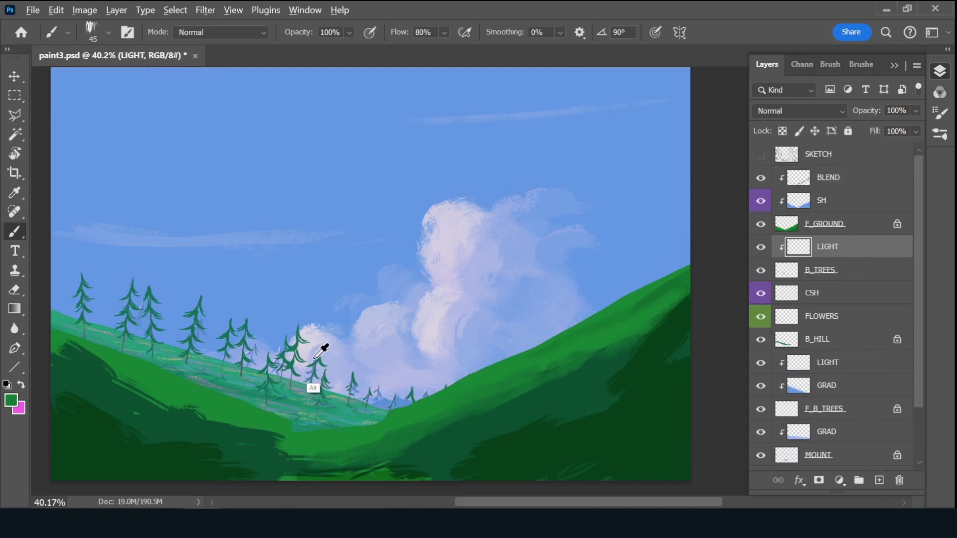
- Sample lavender from the clouds and shift it to a pink foreground colour
alt+click(321, 342)
click(11, 400)
click(740, 99)
key(Return)
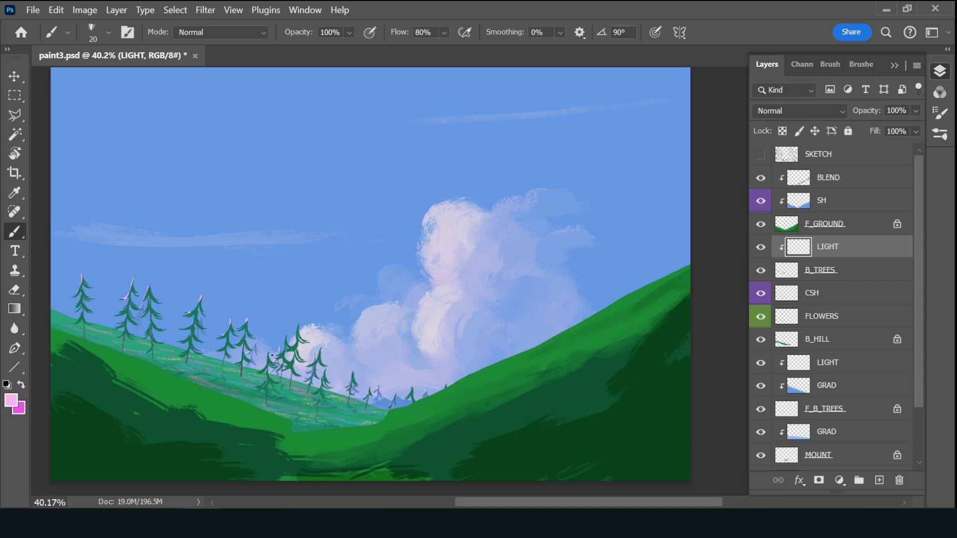
- Add a violet-labelled SH layer above LIGHT set to Multiply
click(879, 479)
double_click(827, 247)
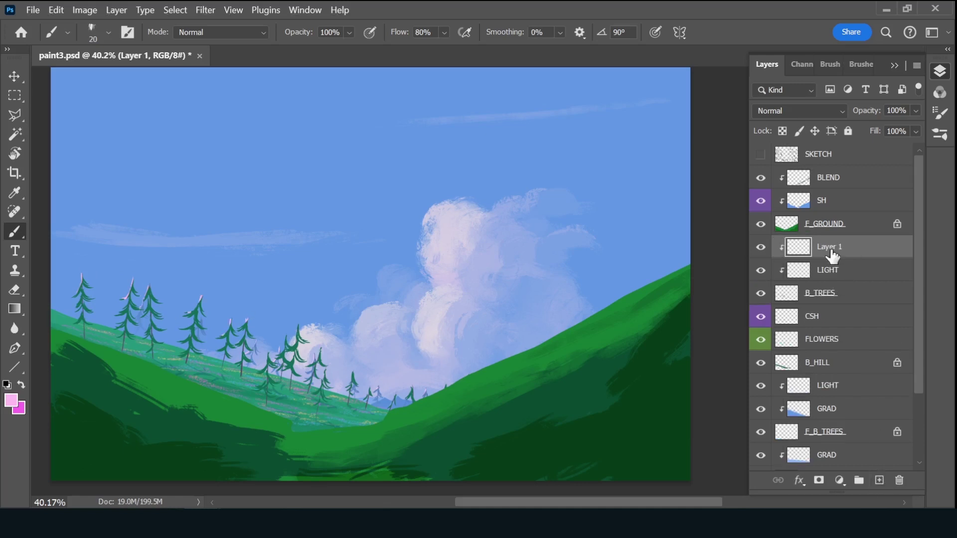
text(SH)
key(Return)
right_click(761, 246)
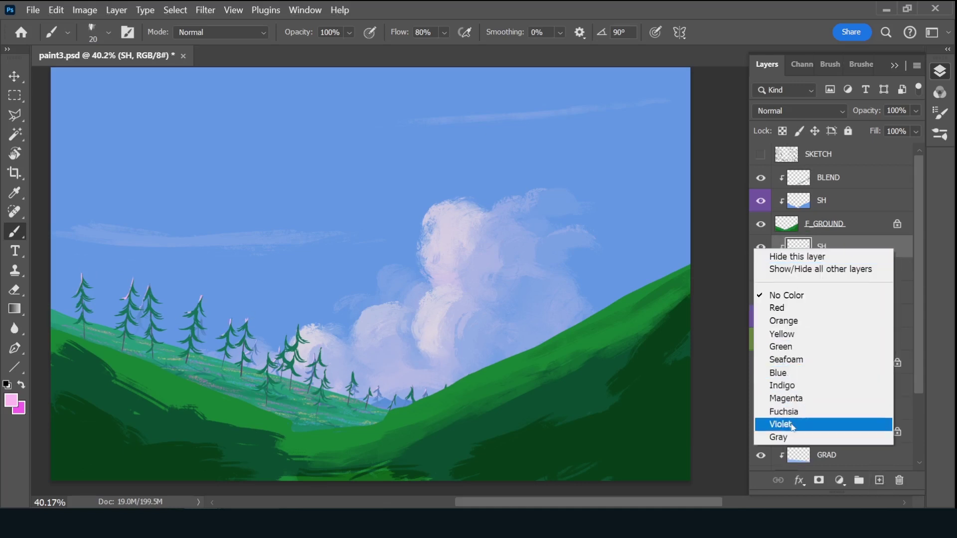
click(770, 423)
click(797, 111)
click(796, 143)
- Shade one side of the left and hillside pines, then set SH opacity to 35%
key(bracketright)
key(bracketright)
key(bracketright)
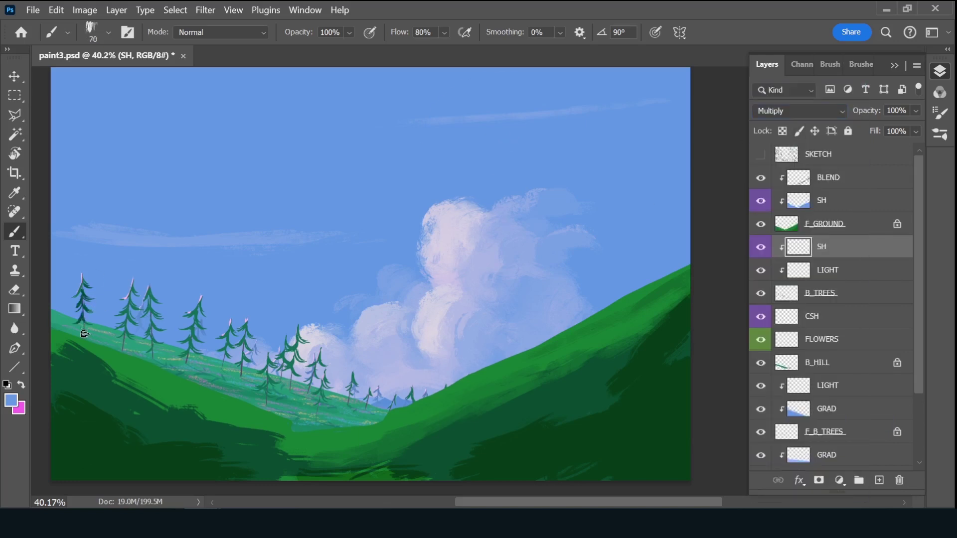
drag(126, 287, 125, 333)
drag(150, 297, 148, 346)
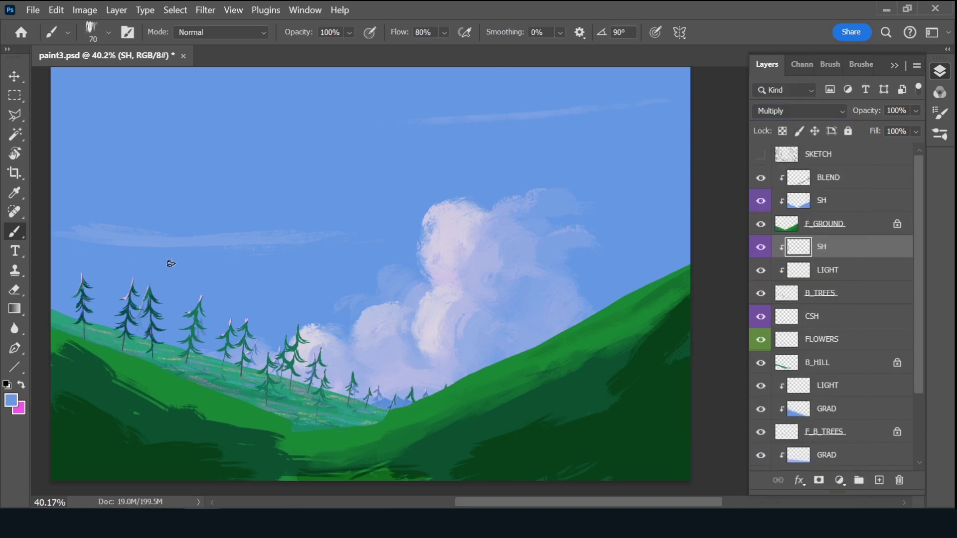
mouse_move(204, 321)
mouse_down()
mouse_move(195, 358)
mouse_move(226, 360)
mouse_up()
drag(246, 327, 242, 371)
mouse_move(289, 337)
mouse_down()
mouse_move(266, 401)
mouse_move(287, 399)
mouse_up()
drag(317, 366, 317, 385)
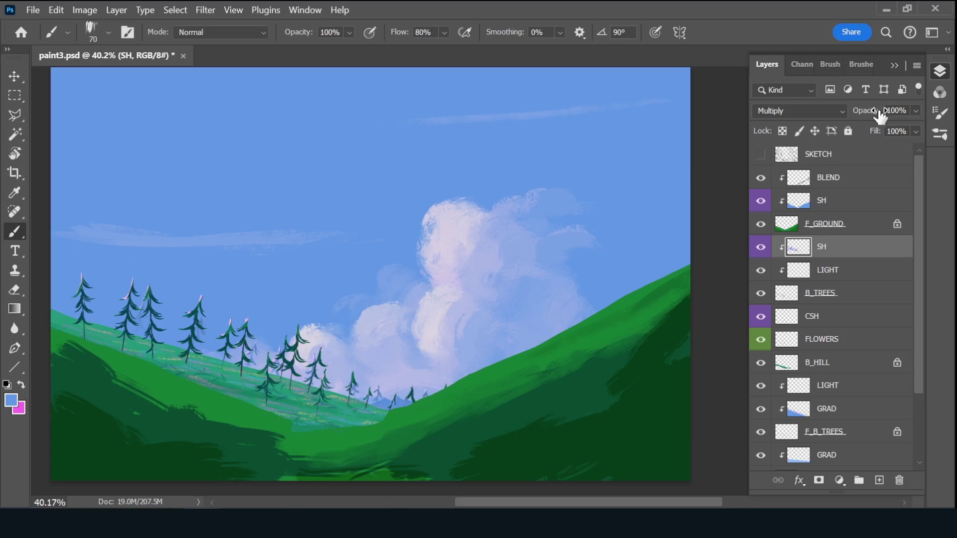
drag(880, 115, 847, 117)
- Lay a faint green stroke on BLEND and unlock F_GROUND's transparency
ctrl+click(470, 405)
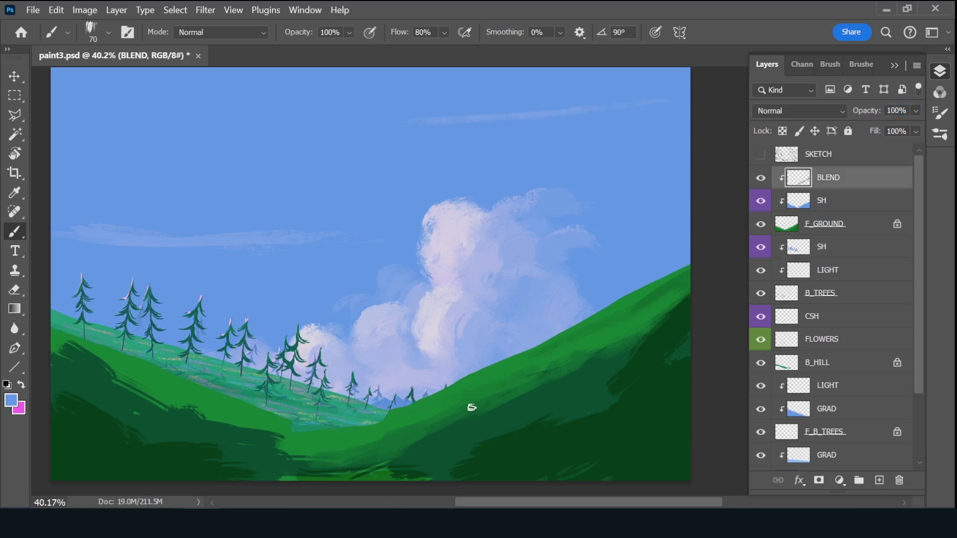
alt+click(387, 437)
drag(530, 354, 638, 313)
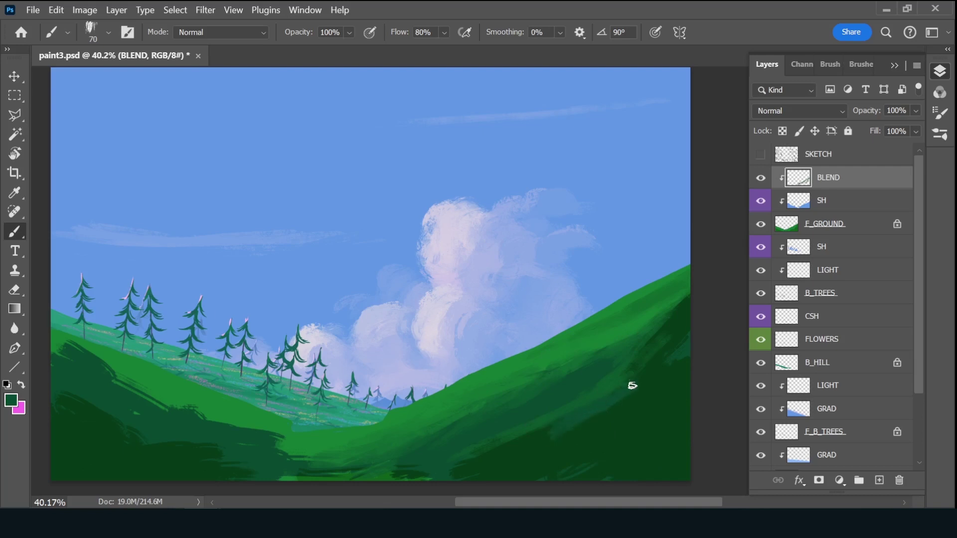
key(alt+bracketleft)
key(alt+bracketleft)
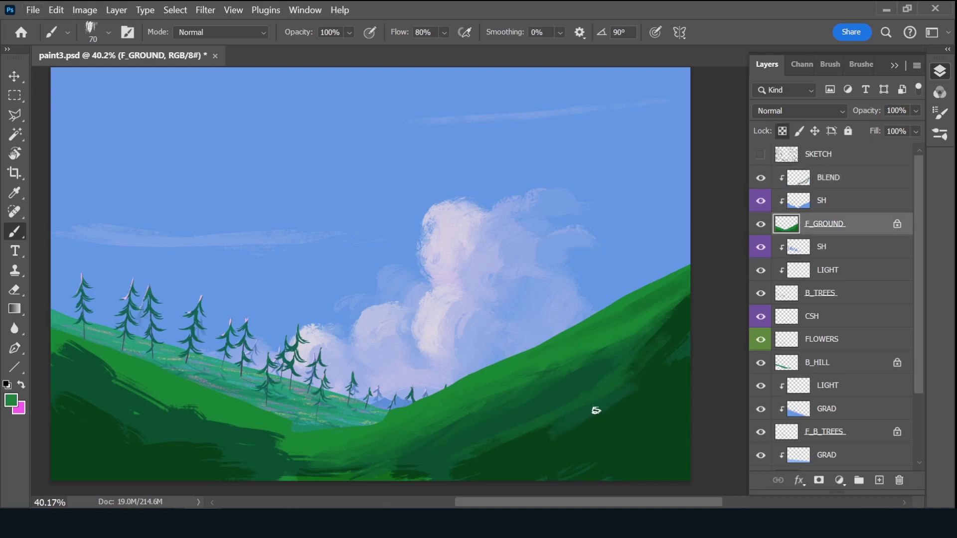
key(slash)
key(alt+bracketright)
key(alt+bracketright)
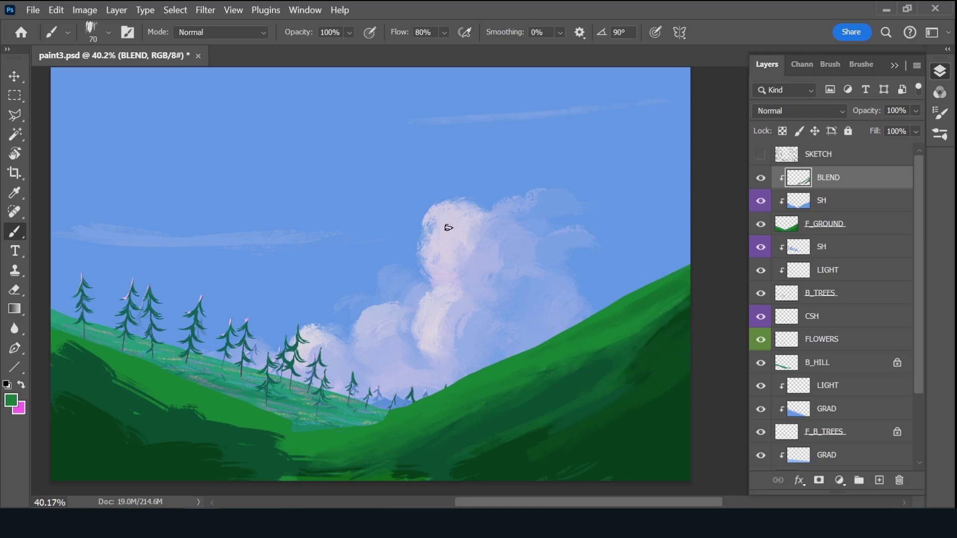
- At 80% brush opacity, sample hillside greens and paint dark green on the left hillside and valley
key(8)
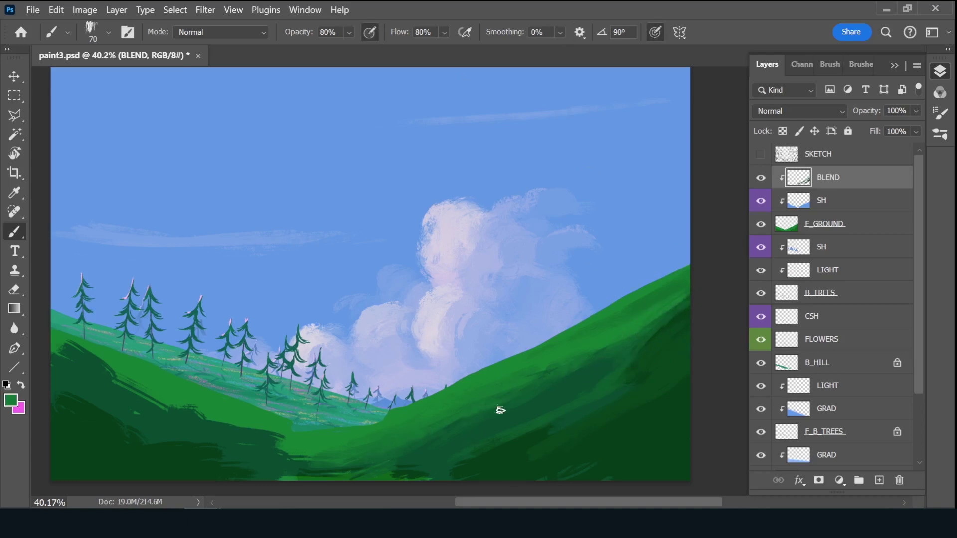
alt+click(498, 405)
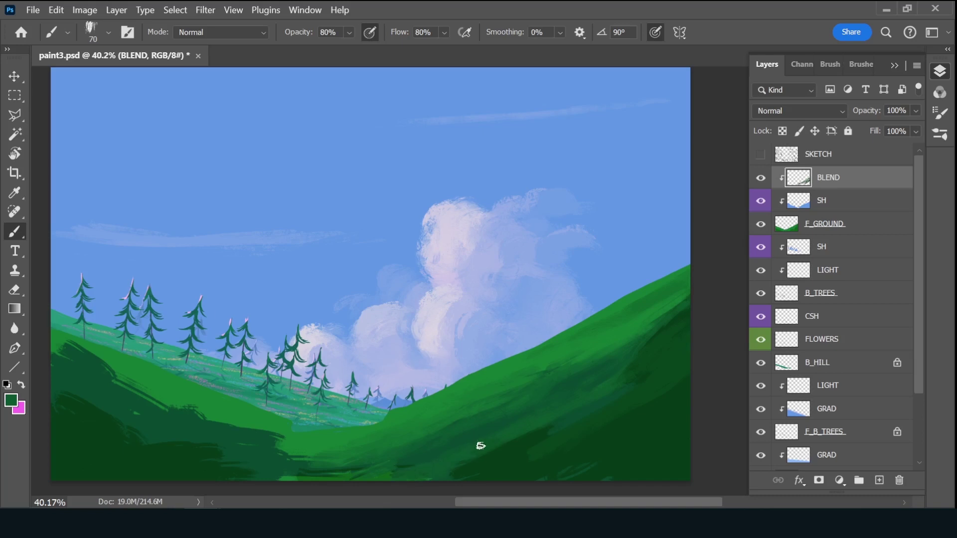
alt+click(641, 345)
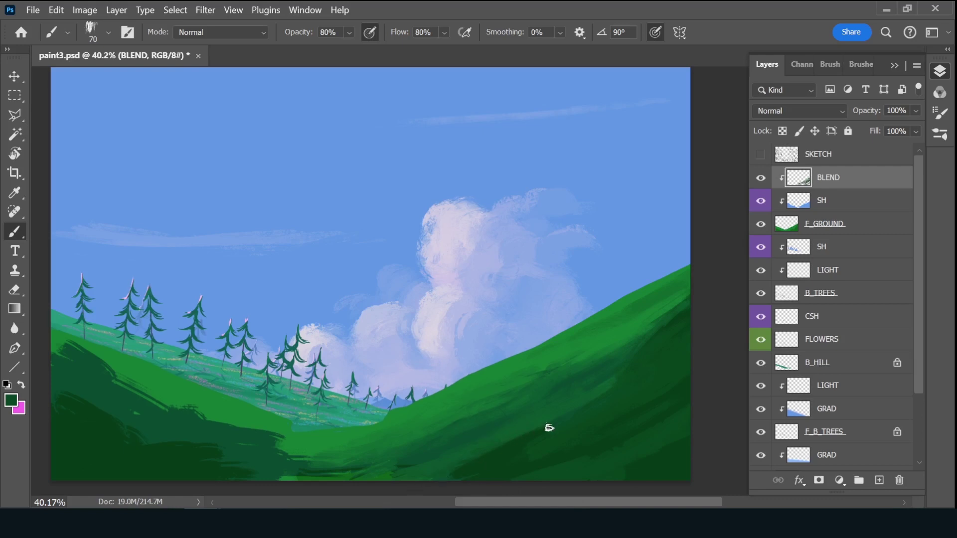
alt+click(514, 421)
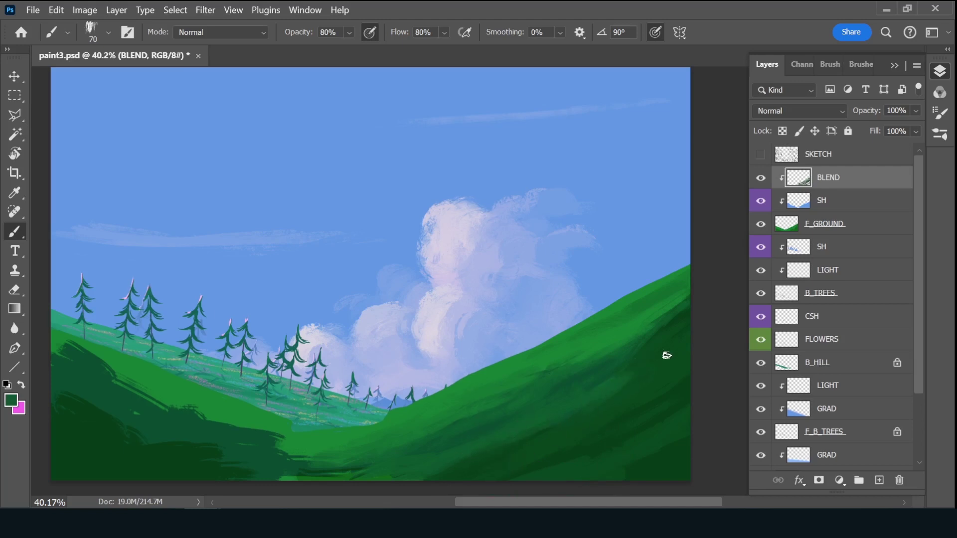
alt+click(675, 446)
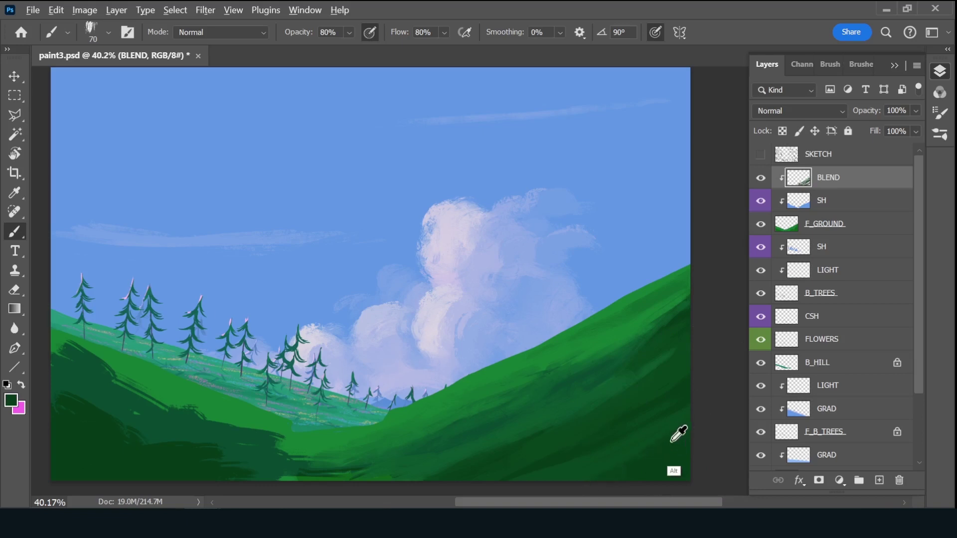
alt+click(611, 331)
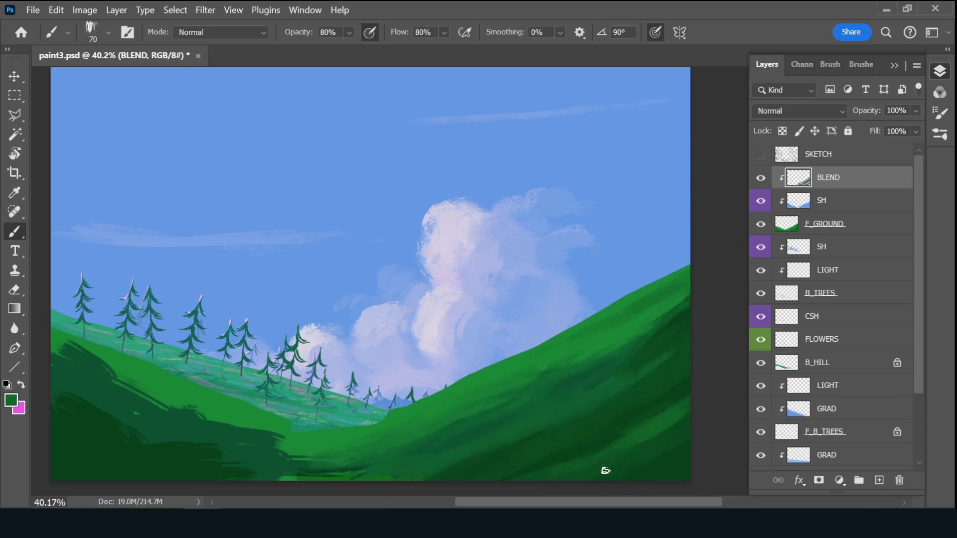
mouse_move(196, 419)
mouse_down()
mouse_move(183, 429)
mouse_move(185, 410)
mouse_move(154, 374)
mouse_move(81, 353)
mouse_move(244, 407)
mouse_move(246, 434)
mouse_up()
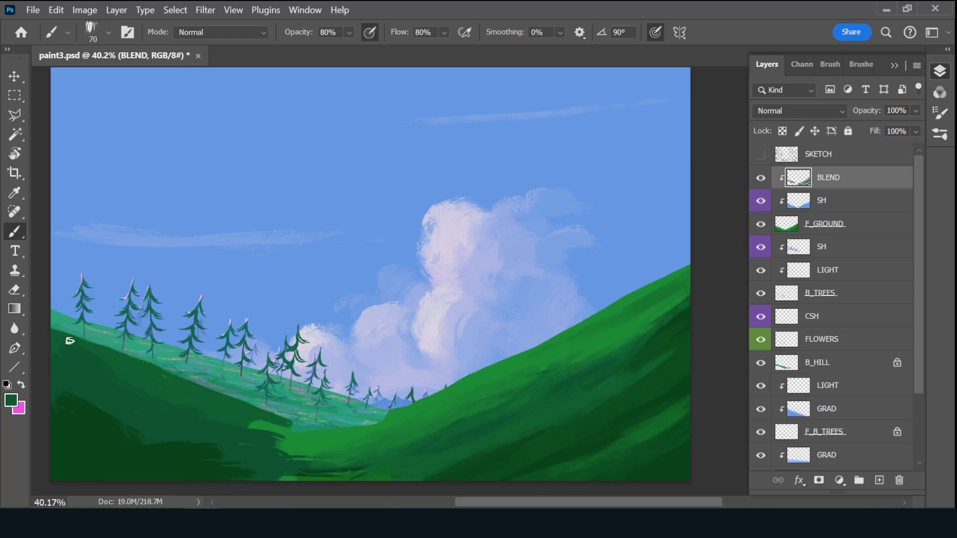
drag(271, 419, 269, 434)
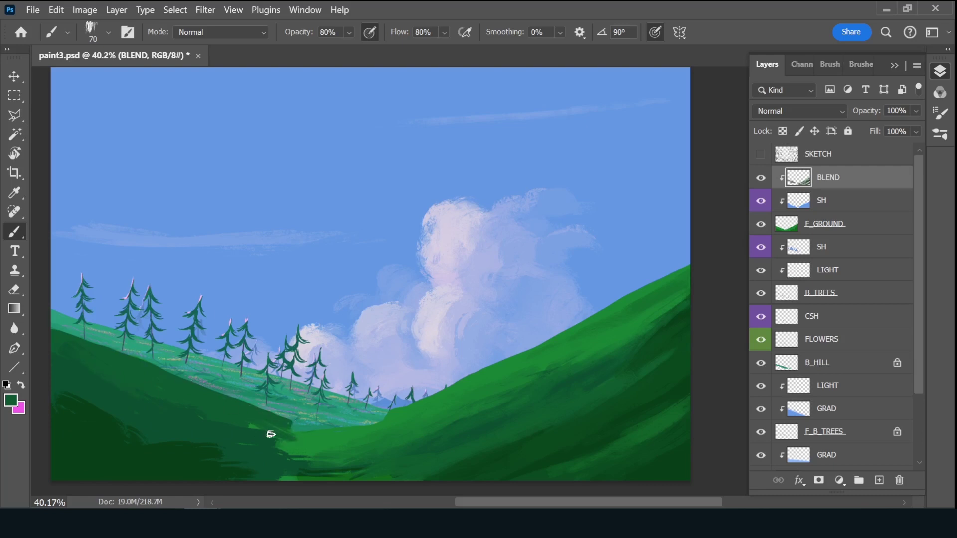
- With a larger brush, darken the lower-left hill and valley with sampled dark green
click(862, 224)
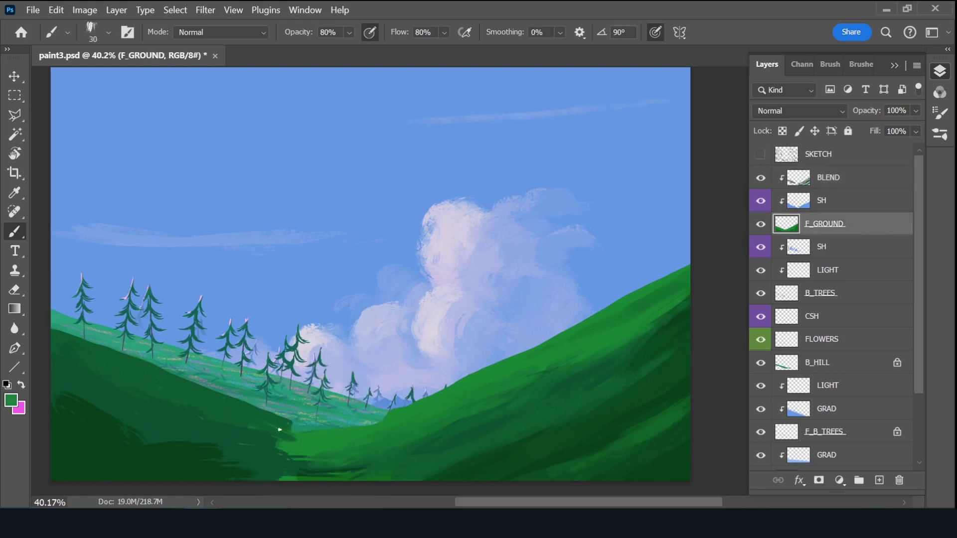
key(alt+bracketright)
key(alt+bracketright)
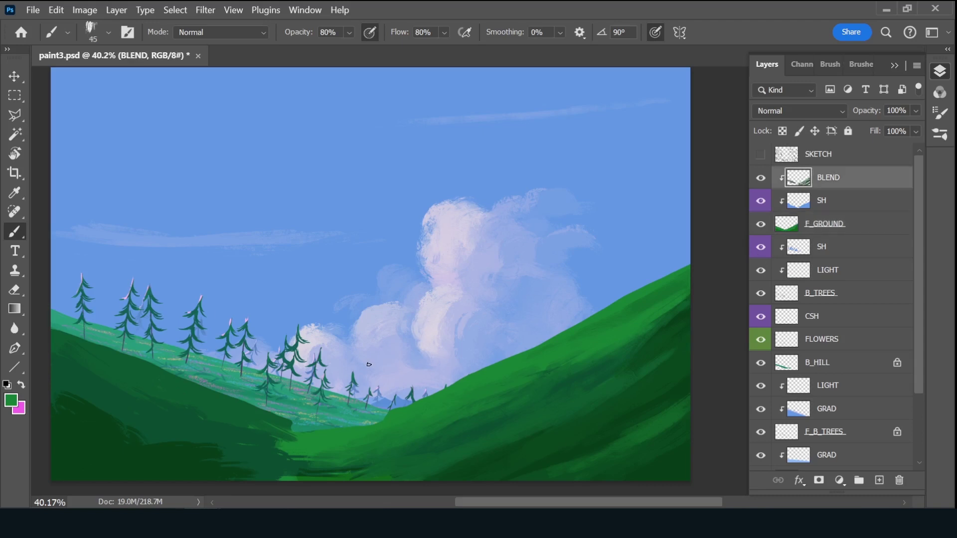
key(bracketright)
key(bracketright)
alt+click(115, 427)
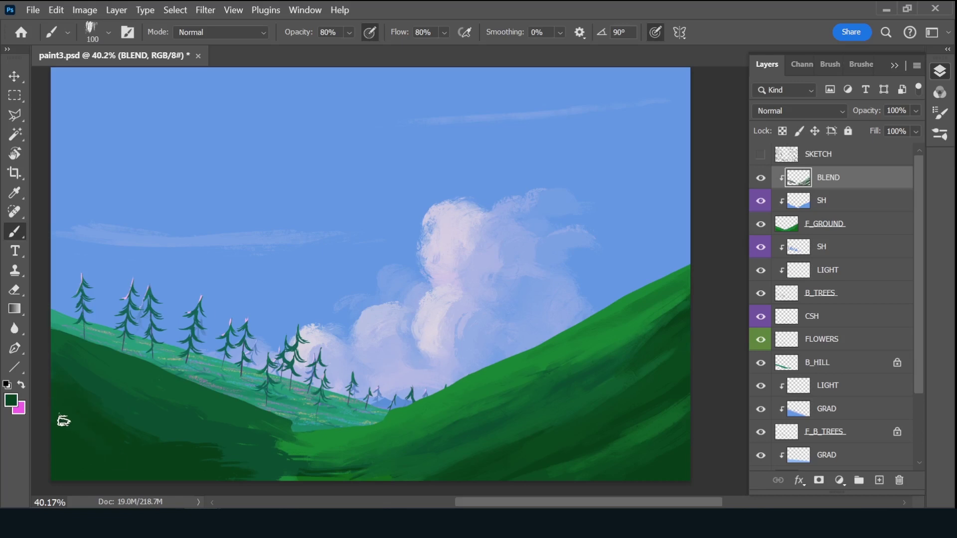
mouse_move(154, 444)
mouse_down()
mouse_move(264, 459)
mouse_move(197, 482)
mouse_up()
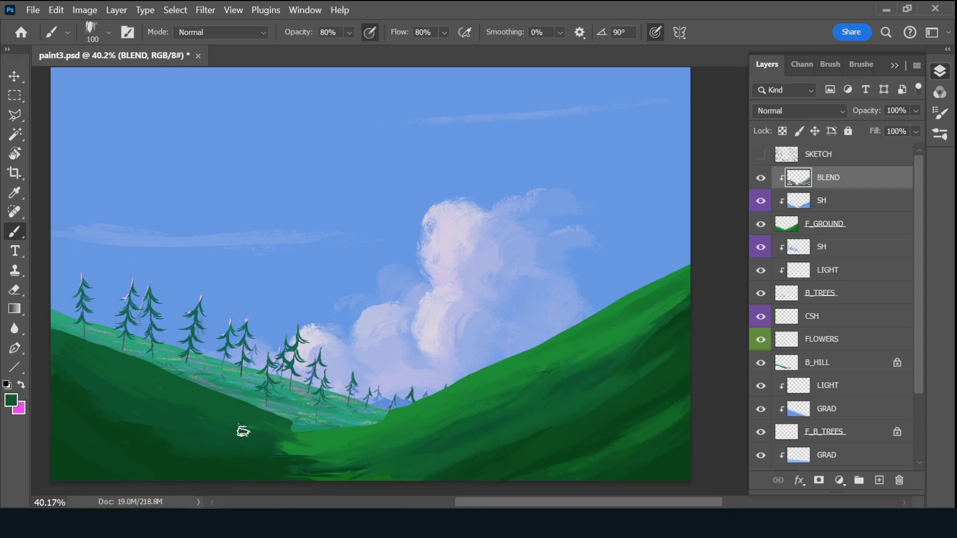
drag(243, 431, 319, 451)
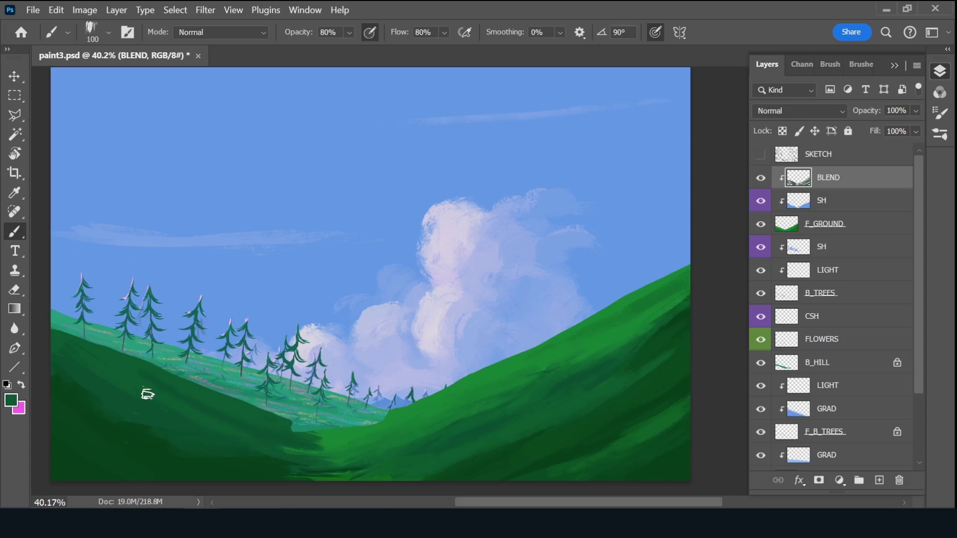
alt+click(178, 436)
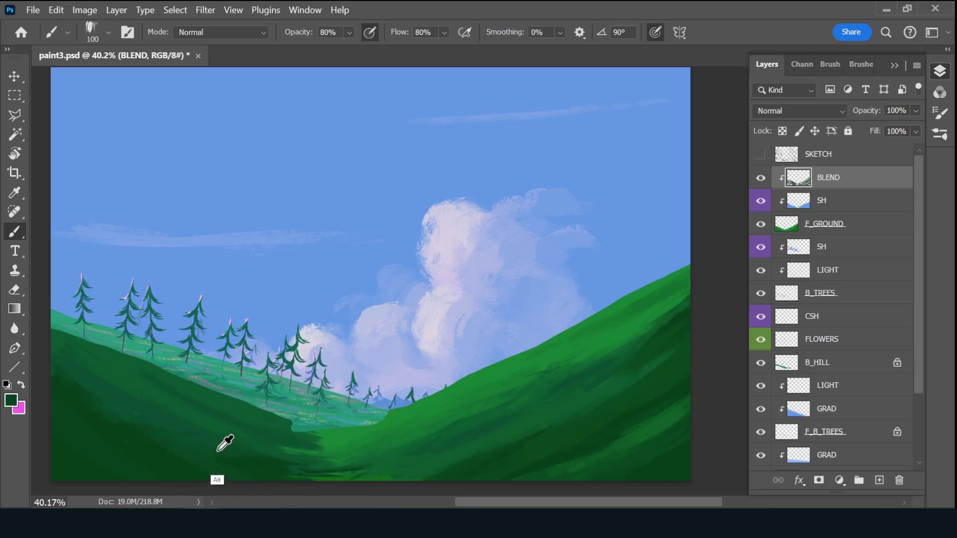
alt+click(250, 461)
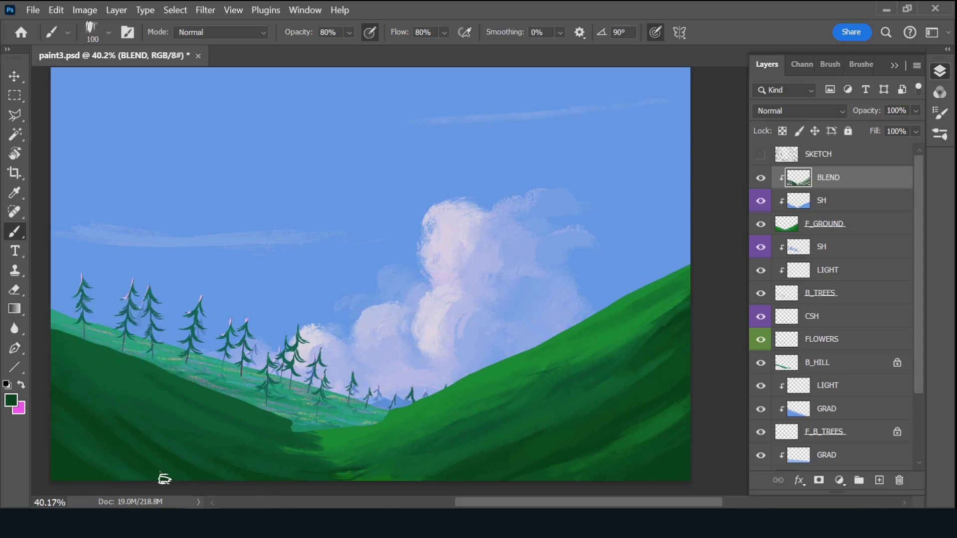
- Show the SKETCH lines and add a new layer named M_TREES
click(761, 154)
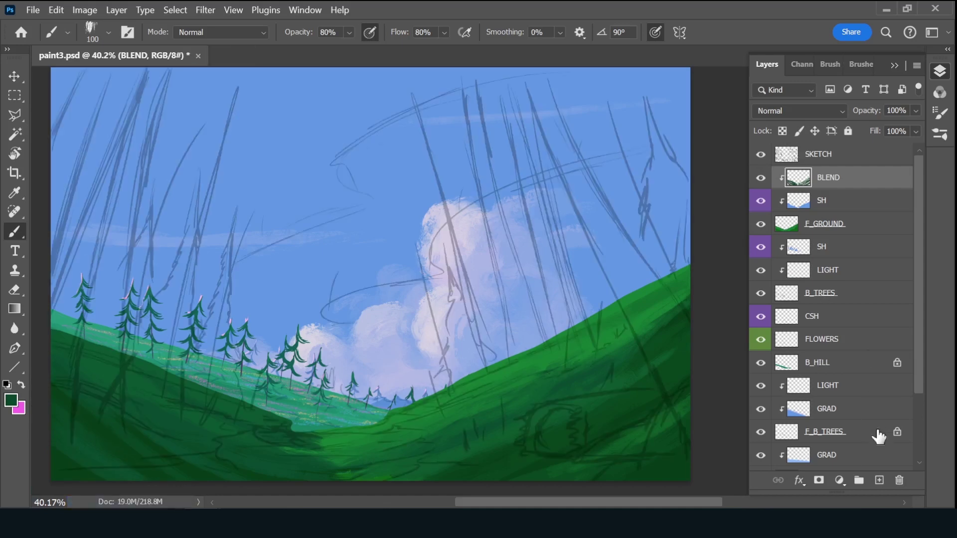
click(848, 224)
click(879, 480)
double_click(853, 246)
text(M_TREES)
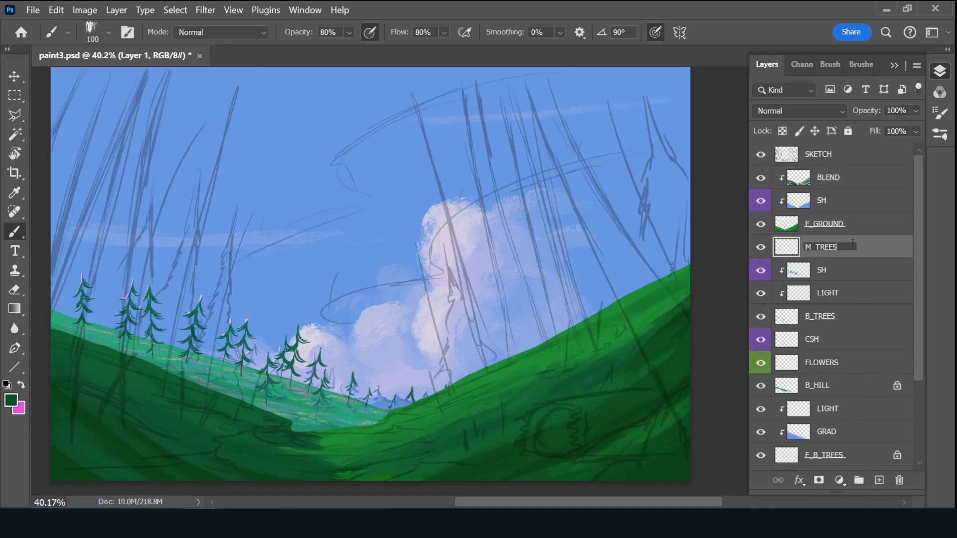
key(Return)
- Select a tree-painting brush and set the foreground colour to #025018
click(861, 64)
click(808, 230)
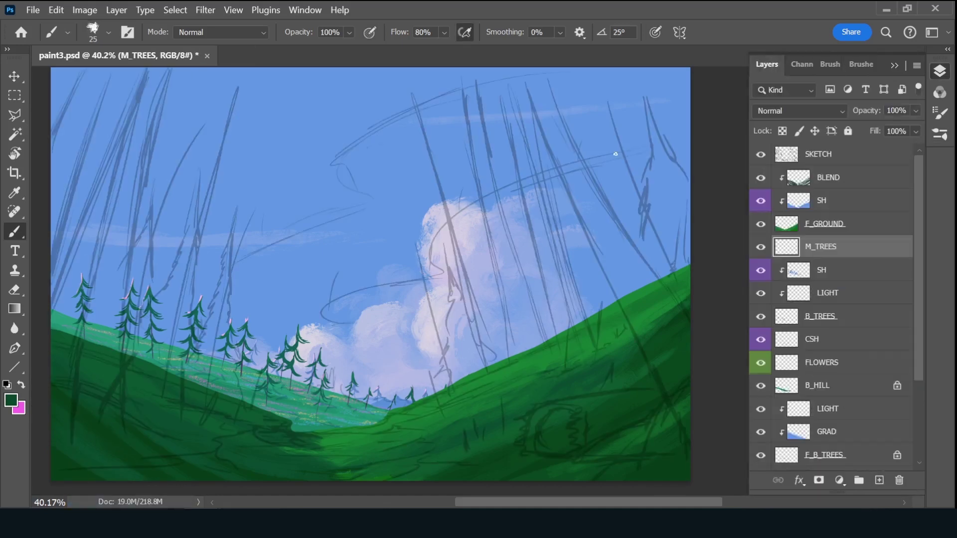
click(767, 64)
click(11, 400)
drag(705, 177, 718, 205)
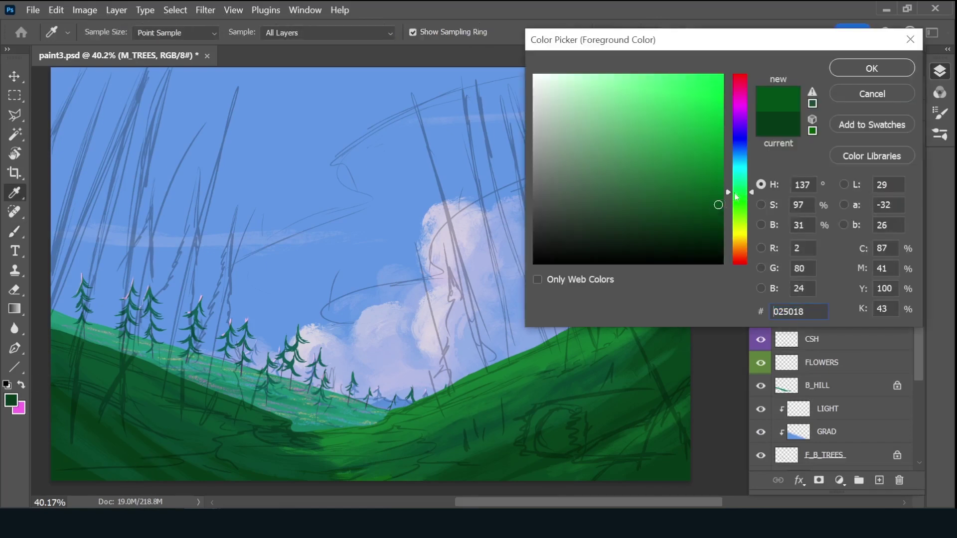
click(872, 68)
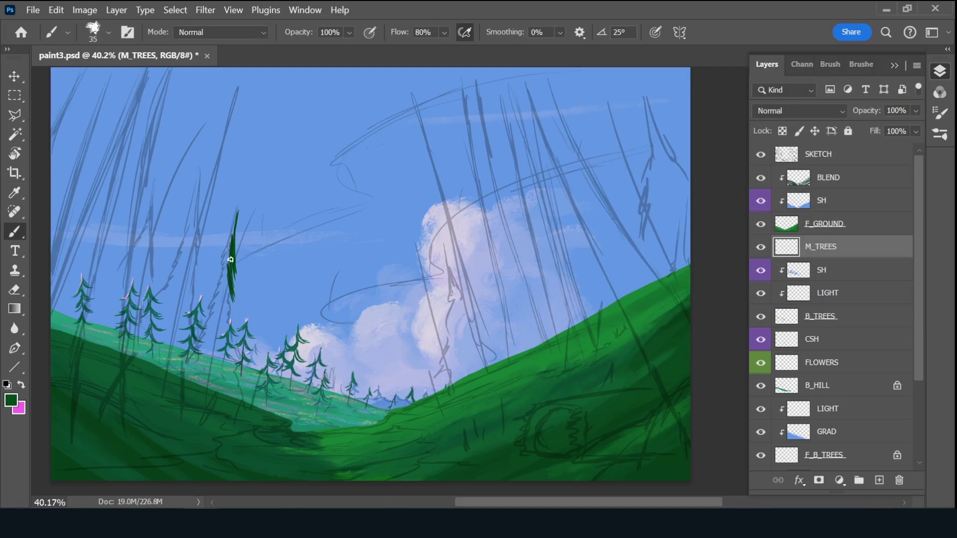
- Paint tall dark-green pine silhouettes rising from the left hillside
mouse_move(237, 343)
mouse_down()
mouse_move(249, 400)
mouse_move(227, 355)
mouse_up()
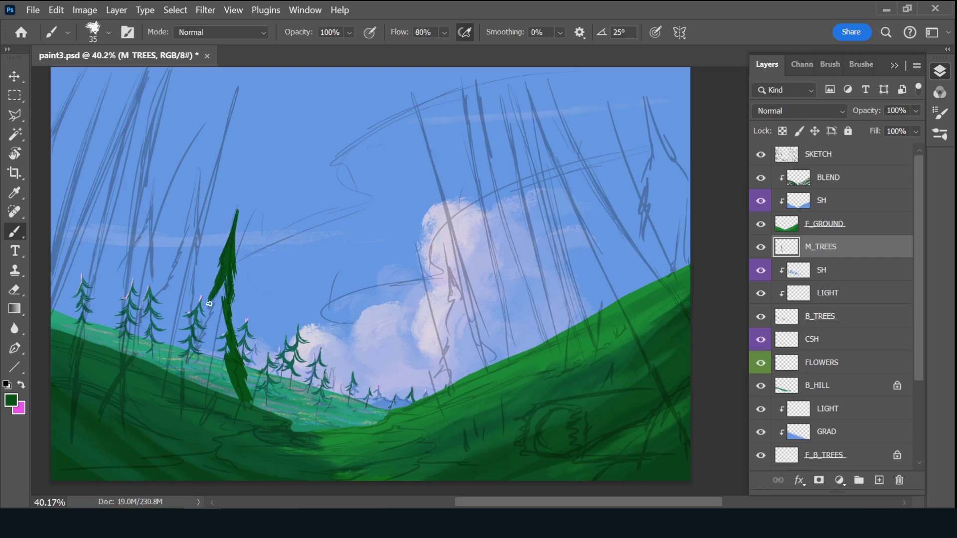
drag(199, 320, 203, 329)
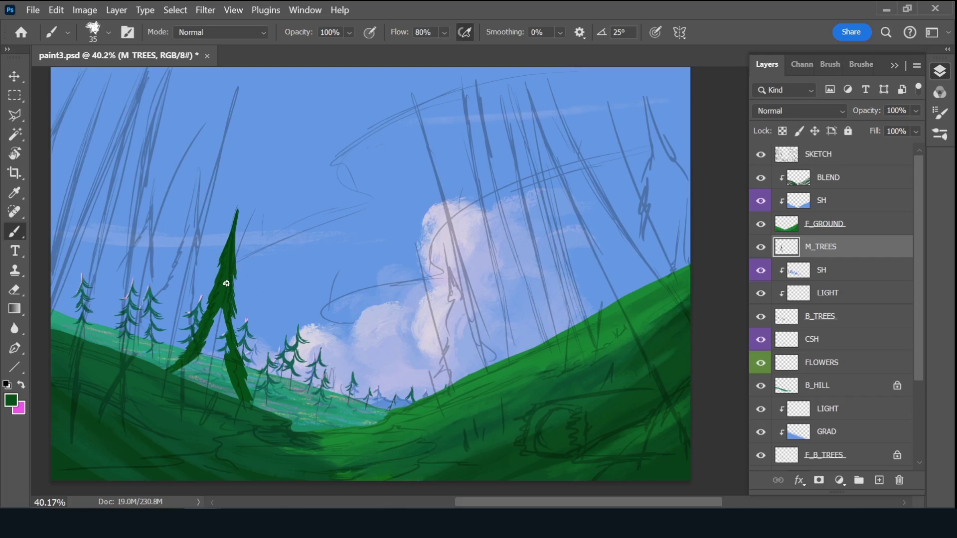
mouse_move(235, 253)
mouse_down()
mouse_move(189, 360)
mouse_move(234, 399)
mouse_up()
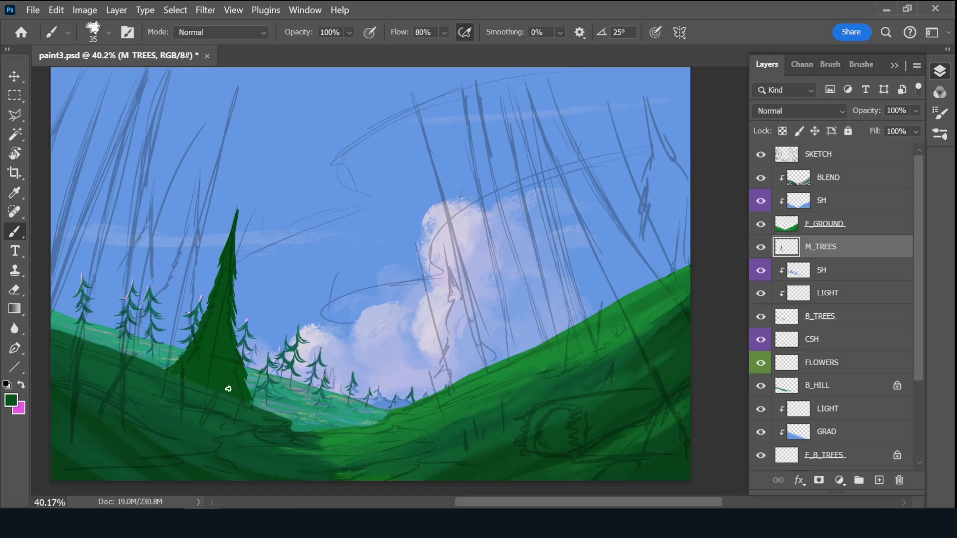
drag(200, 231, 192, 309)
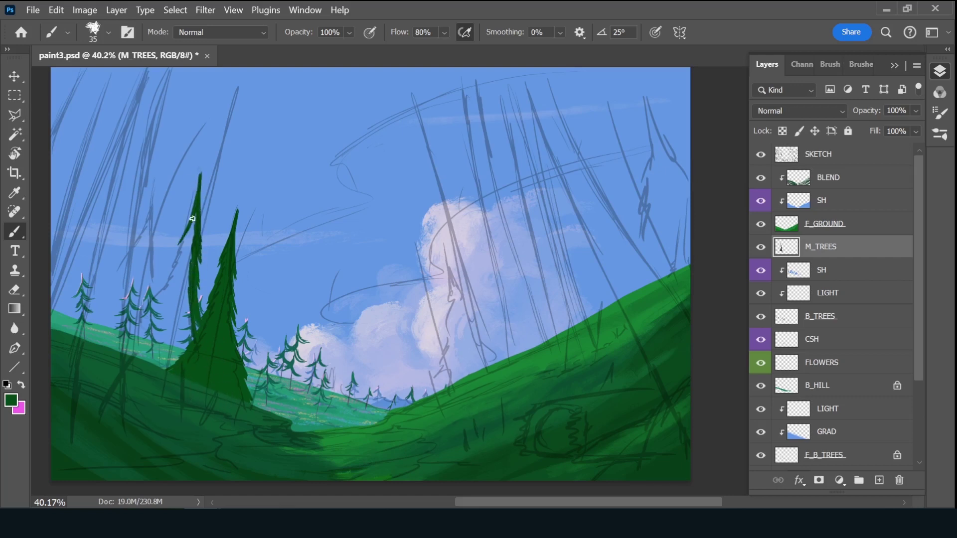
mouse_move(170, 263)
mouse_down()
mouse_move(192, 231)
mouse_move(188, 309)
mouse_move(180, 278)
mouse_move(165, 319)
mouse_move(154, 303)
mouse_move(126, 341)
mouse_move(157, 329)
mouse_move(172, 349)
mouse_move(183, 314)
mouse_move(192, 335)
mouse_up()
drag(152, 195, 153, 284)
mouse_move(152, 217)
mouse_down()
mouse_move(124, 254)
mouse_move(149, 235)
mouse_move(129, 273)
mouse_up()
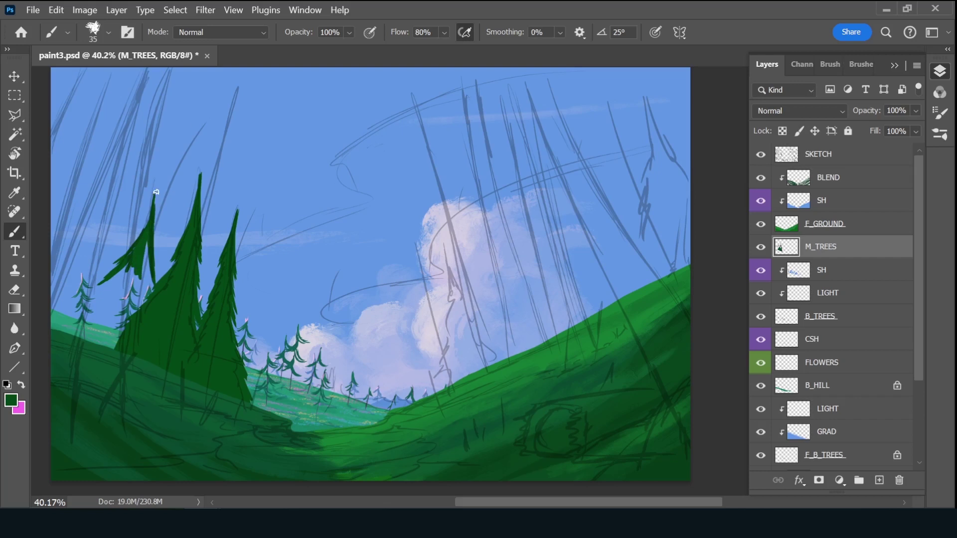
- Fill out the leftmost pines down to the hill
drag(145, 242, 150, 291)
mouse_move(144, 259)
mouse_down()
mouse_move(153, 316)
mouse_move(135, 312)
mouse_move(128, 342)
mouse_move(132, 276)
mouse_move(110, 343)
mouse_move(95, 338)
mouse_up()
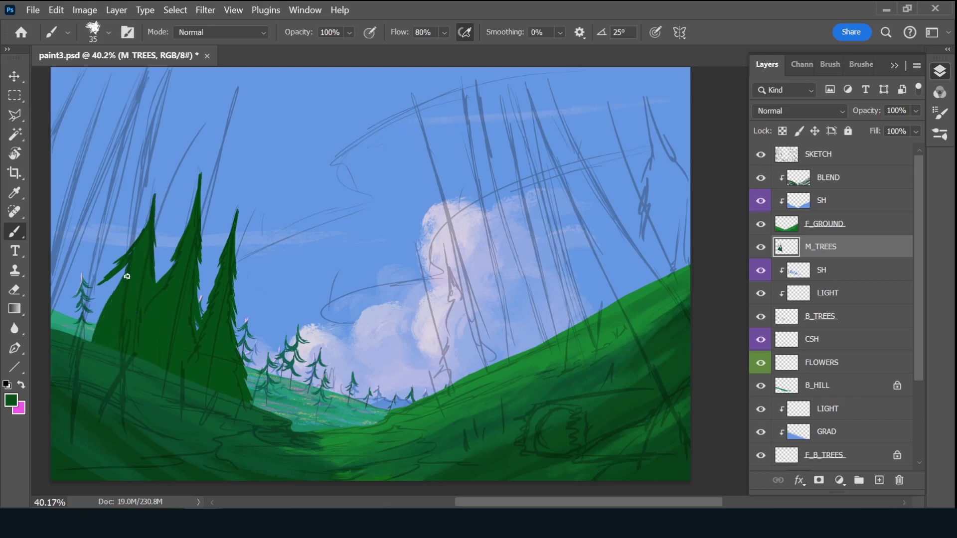
mouse_move(124, 274)
mouse_down()
mouse_move(83, 341)
mouse_move(93, 304)
mouse_up()
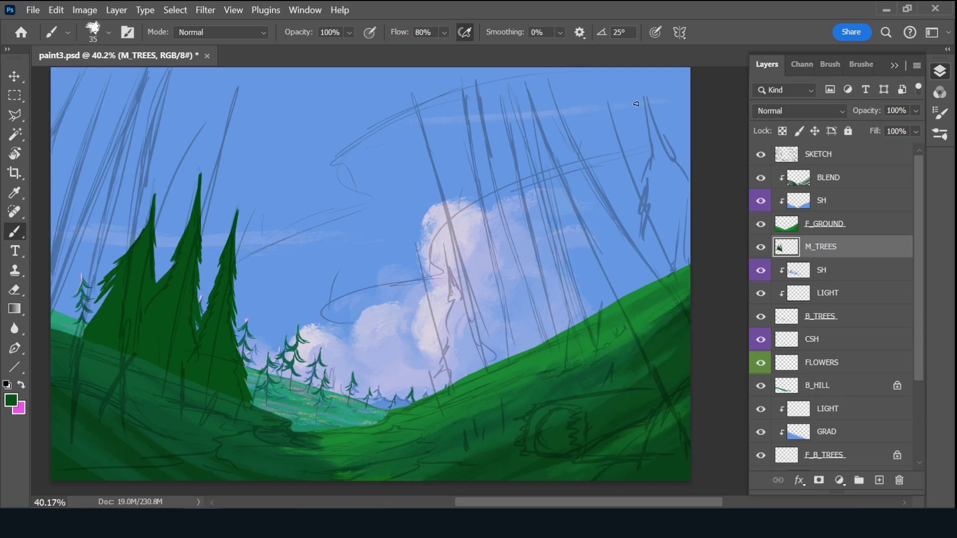
- Paint a tall dark-green pine at the right edge, from spire to hill
drag(645, 96, 648, 165)
drag(649, 128, 641, 194)
drag(648, 160, 631, 233)
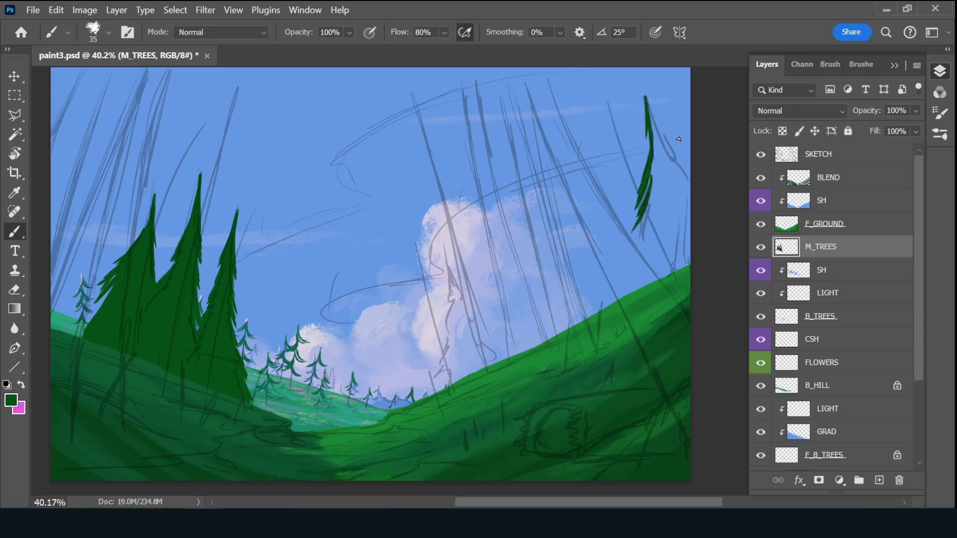
mouse_move(647, 94)
mouse_down()
mouse_move(690, 169)
mouse_move(639, 231)
mouse_up()
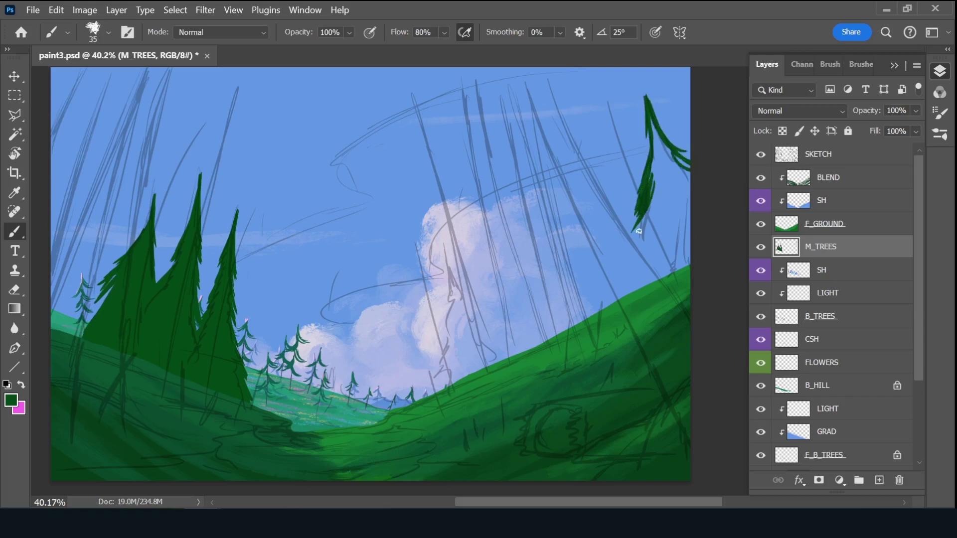
drag(653, 199, 620, 277)
mouse_move(656, 234)
mouse_down()
mouse_move(614, 302)
mouse_move(665, 248)
mouse_move(672, 225)
mouse_move(676, 269)
mouse_up()
mouse_move(693, 211)
mouse_down()
mouse_move(684, 264)
mouse_move(647, 178)
mouse_up()
mouse_move(658, 241)
mouse_down()
mouse_move(675, 166)
mouse_move(681, 225)
mouse_up()
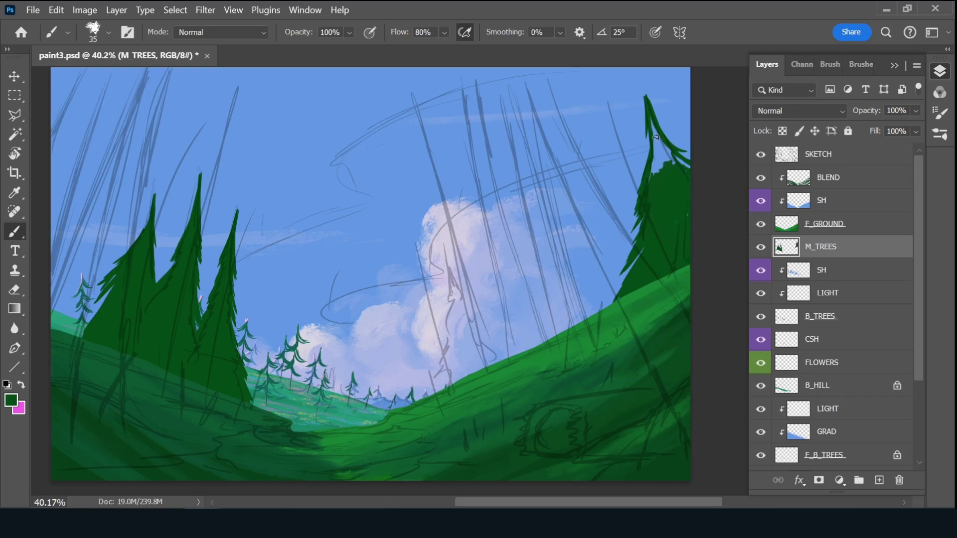
mouse_move(656, 137)
mouse_down()
mouse_move(658, 151)
mouse_move(694, 163)
mouse_up()
- Paint a tall pine and a smaller pine beside it over the central hill
mouse_move(445, 257)
mouse_down()
mouse_move(438, 344)
mouse_move(408, 399)
mouse_up()
mouse_move(449, 259)
mouse_down()
mouse_move(461, 299)
mouse_move(513, 357)
mouse_up()
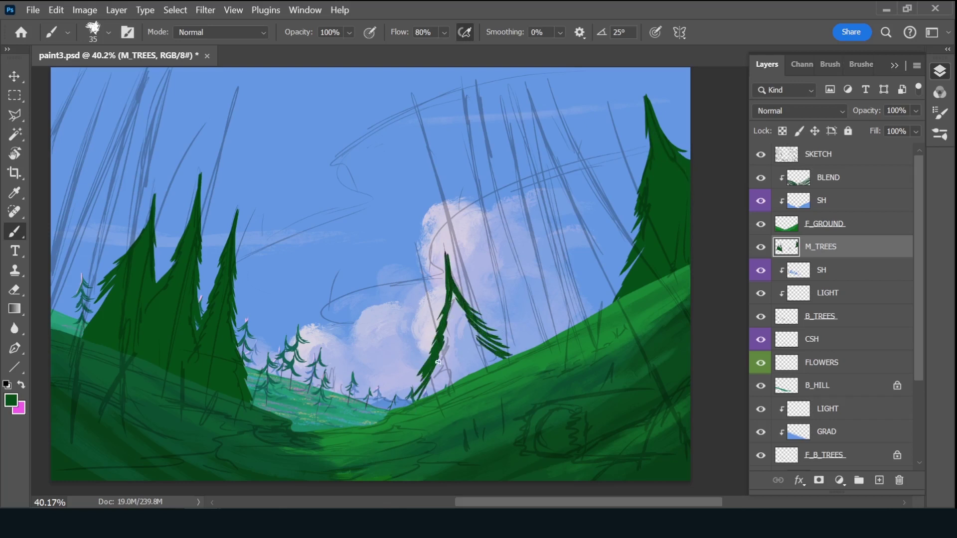
mouse_move(431, 377)
mouse_down()
mouse_move(406, 406)
mouse_move(484, 365)
mouse_move(441, 348)
mouse_move(454, 296)
mouse_move(446, 379)
mouse_up()
mouse_move(453, 319)
mouse_down()
mouse_move(463, 376)
mouse_move(451, 319)
mouse_up()
mouse_move(454, 321)
mouse_down()
mouse_move(476, 363)
mouse_move(486, 339)
mouse_move(461, 313)
mouse_up()
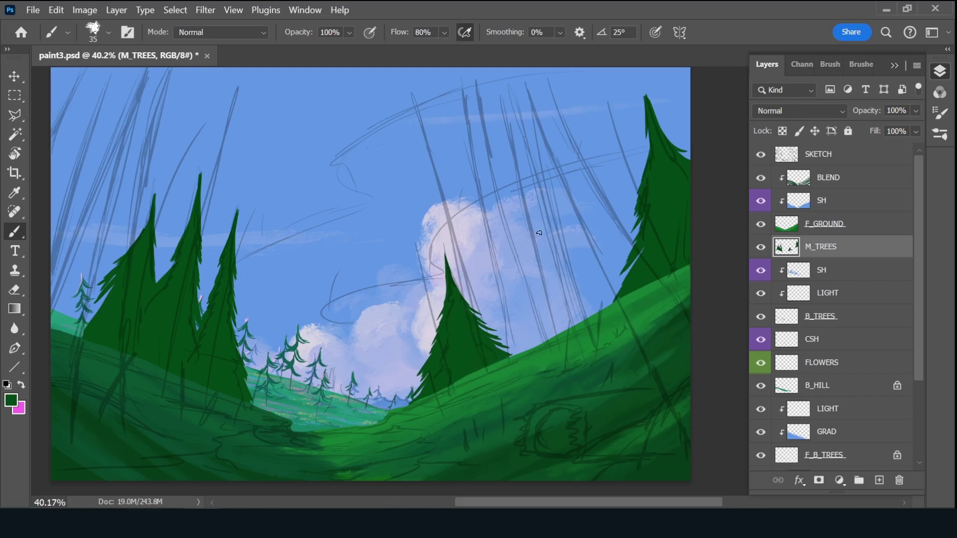
drag(521, 282, 513, 341)
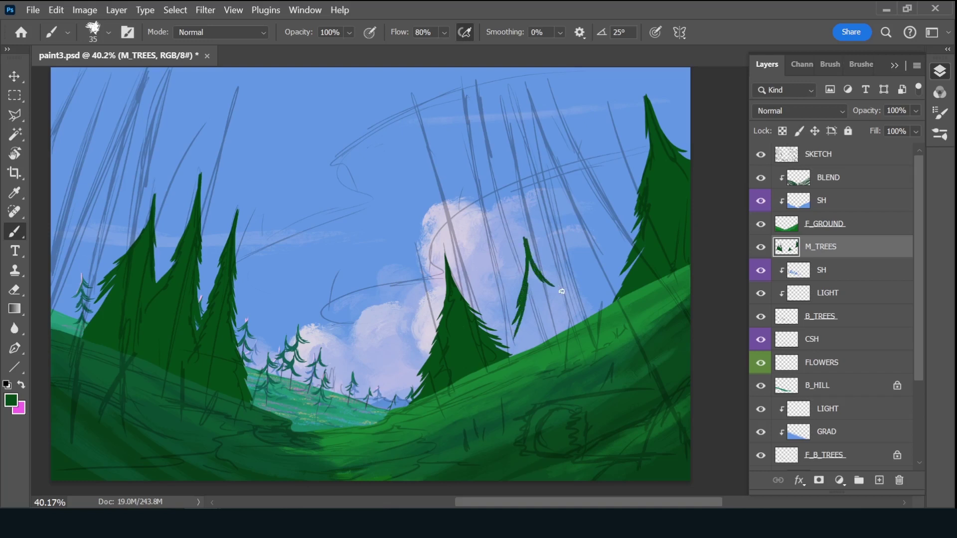
drag(562, 291, 576, 303)
mouse_move(523, 319)
mouse_down()
mouse_move(508, 356)
mouse_move(538, 296)
mouse_move(555, 339)
mouse_up()
mouse_move(548, 296)
mouse_down()
mouse_move(575, 314)
mouse_move(550, 327)
mouse_move(539, 282)
mouse_up()
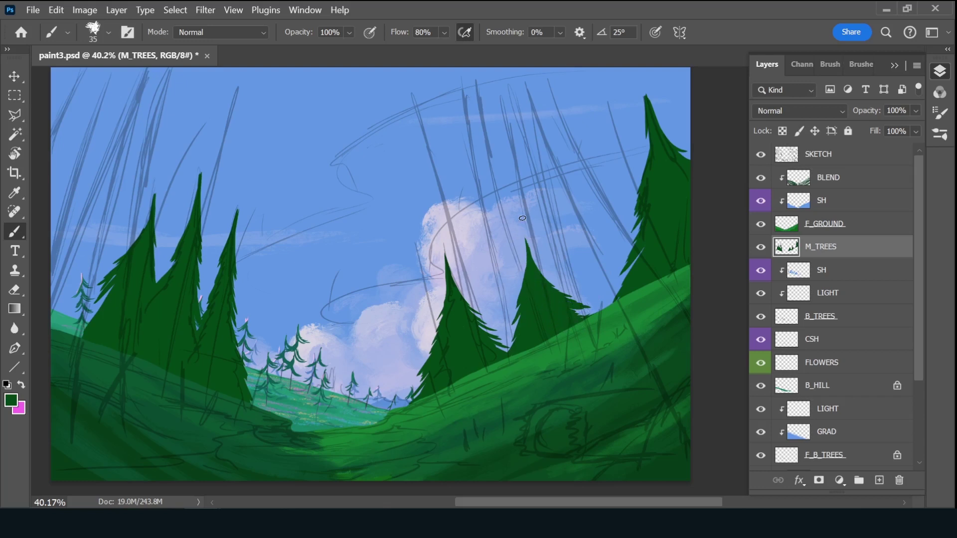
- Clip a new layer to the trees, name it SH and give it a violet label
key(ctrl+alt+g)
double_click(826, 247)
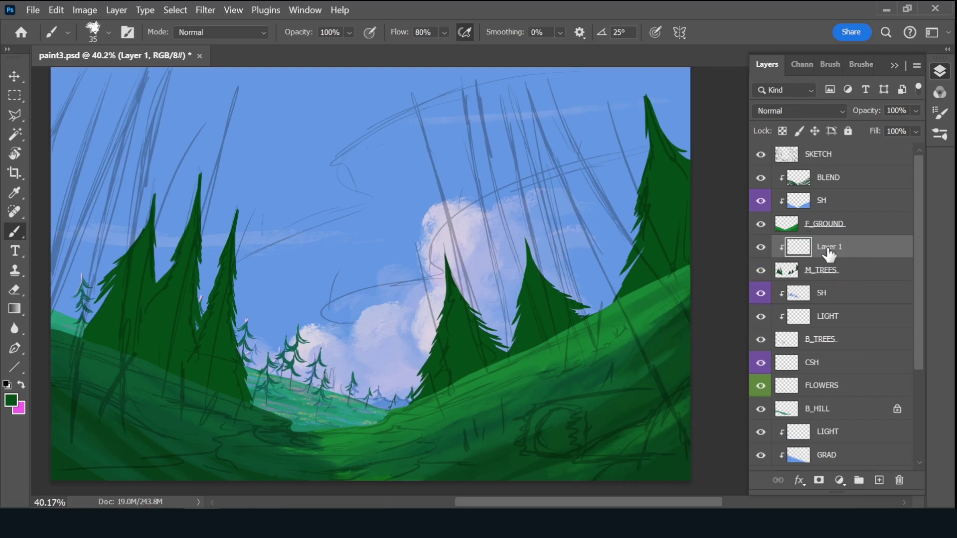
text(SH)
key(Return)
key(x)
right_click(761, 247)
click(808, 420)
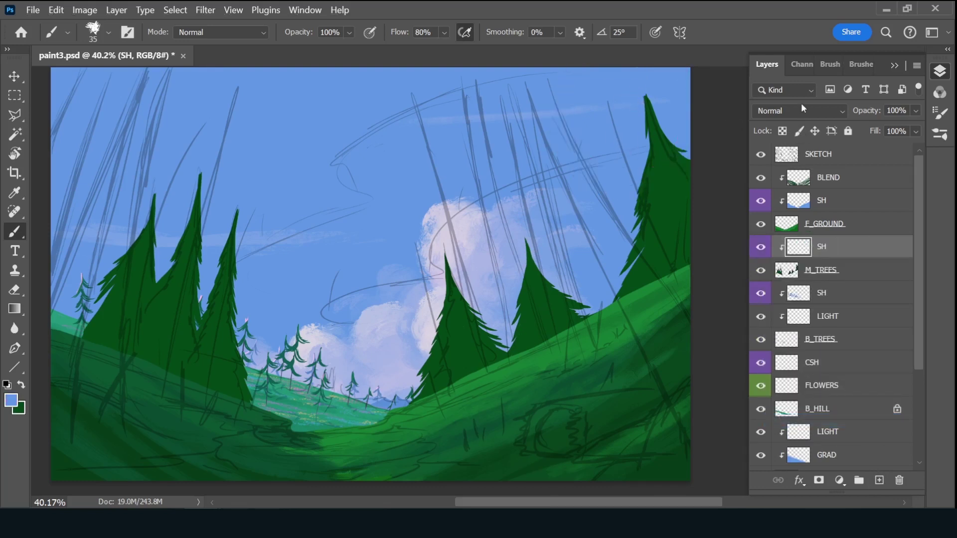
- Set SH to Multiply and switch to a different brush preset at 45 px
click(797, 111)
click(778, 150)
click(862, 65)
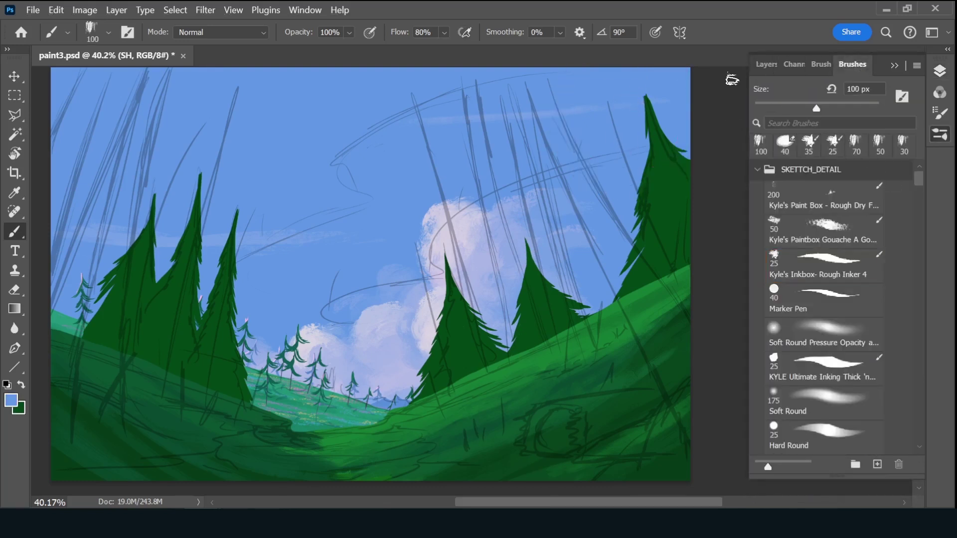
key(bracketleft)
key(bracketleft)
key(bracketleft)
- Shade the left pine trees darker green and hide the SKETCH layer
mouse_move(152, 202)
mouse_down()
mouse_move(149, 257)
mouse_move(107, 279)
mouse_move(127, 309)
mouse_move(102, 302)
mouse_move(87, 332)
mouse_up()
drag(171, 269, 198, 227)
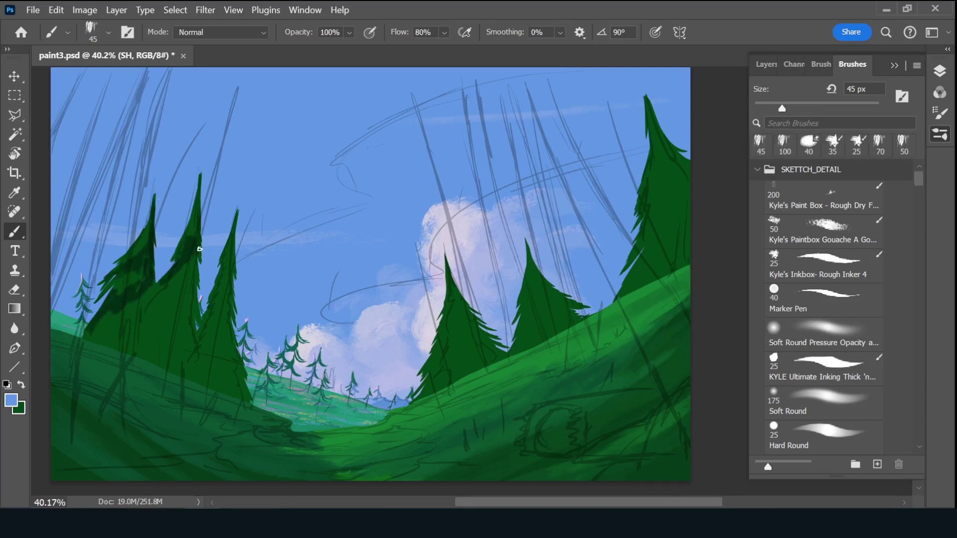
drag(199, 190, 197, 256)
key(F7)
mouse_move(190, 275)
mouse_down()
mouse_move(180, 299)
mouse_move(154, 299)
mouse_move(184, 336)
mouse_move(119, 327)
mouse_move(100, 335)
mouse_move(177, 331)
mouse_up()
click(760, 154)
- Shade the centre and right-edge pines, then lower SH opacity to 72%
mouse_move(236, 225)
mouse_down()
mouse_move(221, 276)
mouse_move(231, 336)
mouse_move(219, 374)
mouse_move(177, 372)
mouse_up()
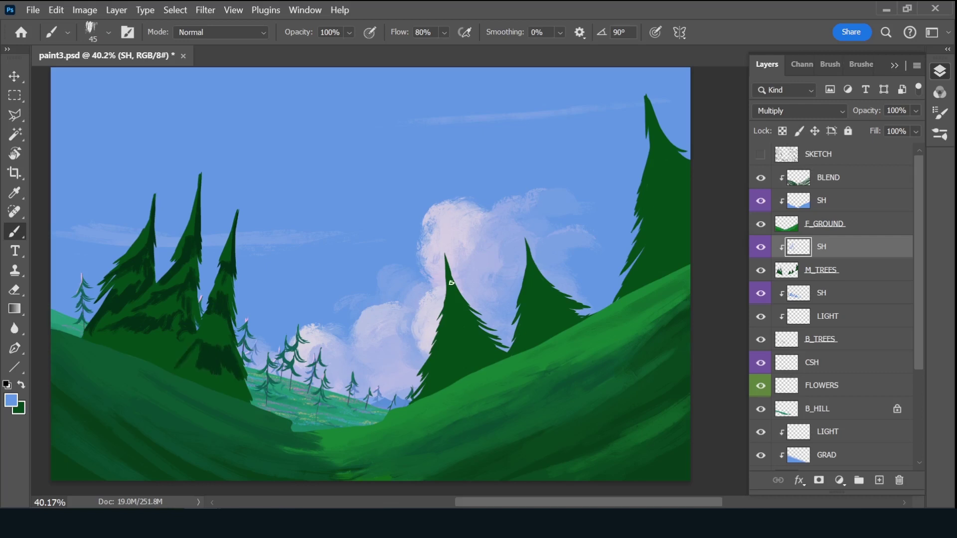
drag(448, 269, 487, 319)
drag(528, 248, 539, 321)
mouse_move(445, 353)
mouse_down()
mouse_move(439, 336)
mouse_move(466, 324)
mouse_move(471, 359)
mouse_up()
drag(554, 294, 523, 334)
mouse_move(648, 100)
mouse_down()
mouse_move(663, 174)
mouse_move(640, 246)
mouse_up()
mouse_move(684, 185)
mouse_down()
mouse_move(642, 211)
mouse_move(638, 279)
mouse_up()
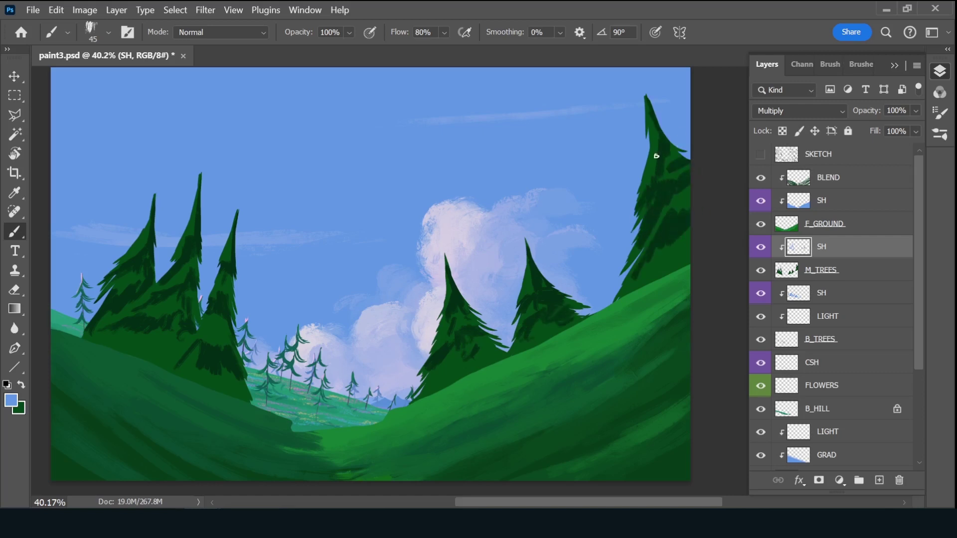
drag(653, 149, 651, 180)
drag(465, 363, 439, 392)
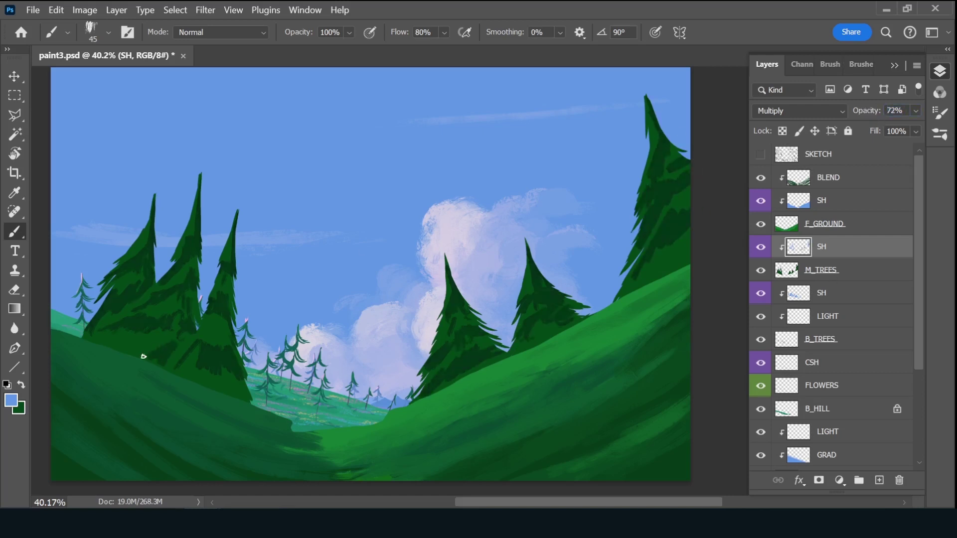
- Add a clipped layer named BLEND and brush a first soft blend over the trees
click(879, 480)
alt+click(841, 254)
double_click(817, 247)
text(BLEND)
key(Return)
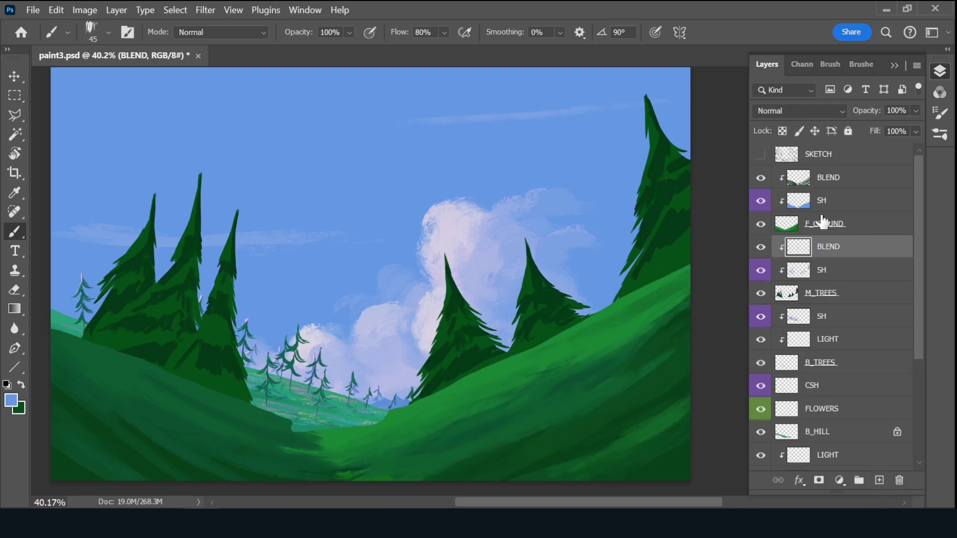
key(x)
key(bracketleft)
key(bracketleft)
drag(197, 201, 173, 263)
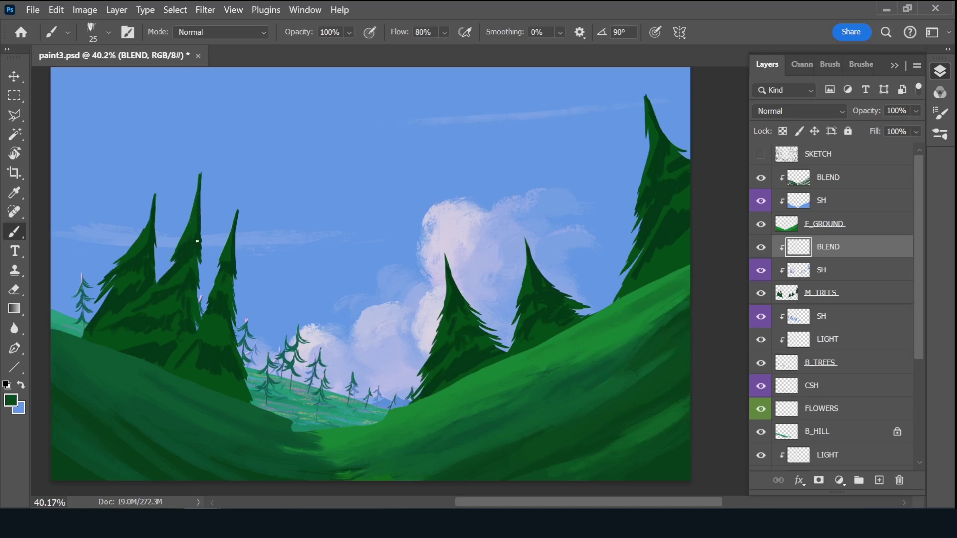
- Sample a teal and a green from the trees, then pick a slightly brighter green
key(x)
alt+click(198, 237)
key(x)
key(alt)
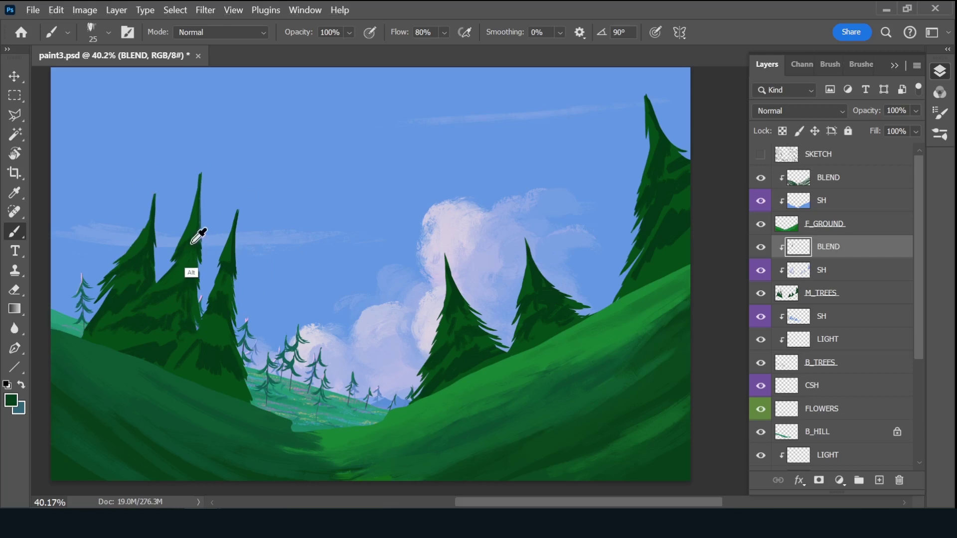
alt+click(198, 265)
click(11, 400)
click(716, 189)
click(870, 64)
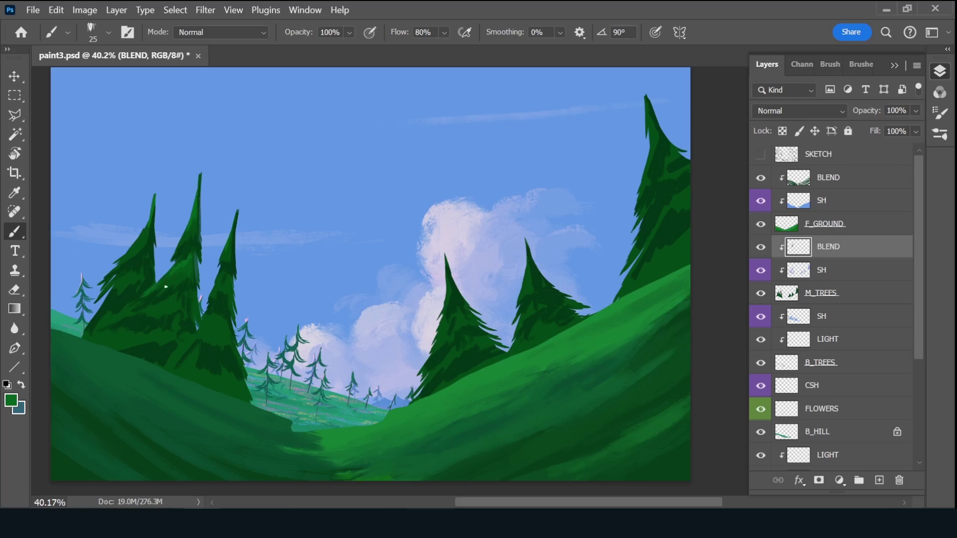
- Sample greens and teals from the left trees and blend light strokes over them
alt+click(189, 303)
alt+click(187, 317)
alt+click(141, 309)
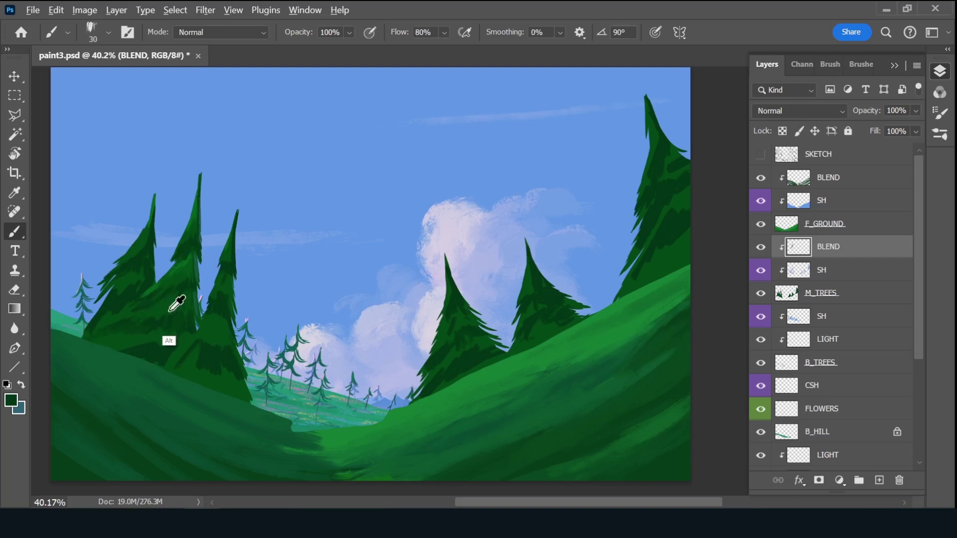
alt+click(162, 339)
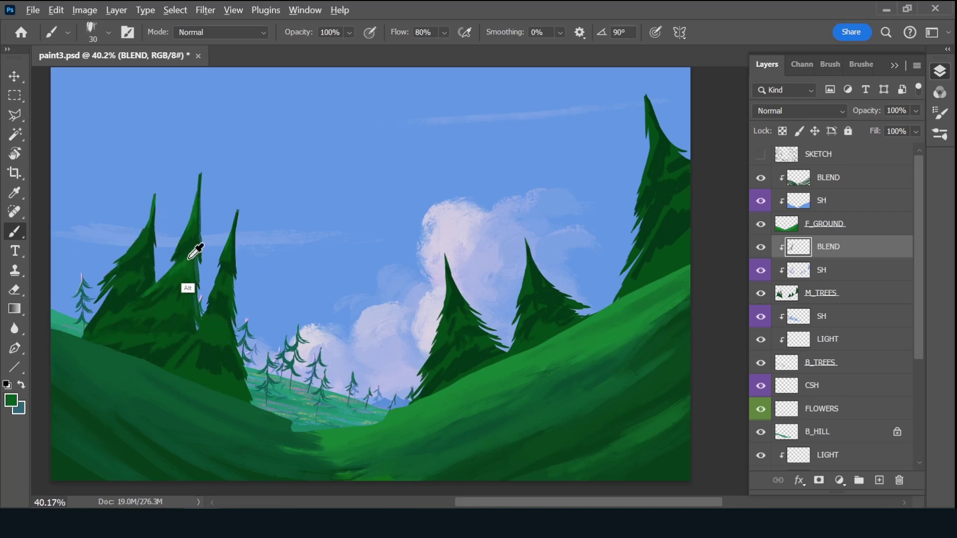
alt+click(200, 273)
alt+click(145, 249)
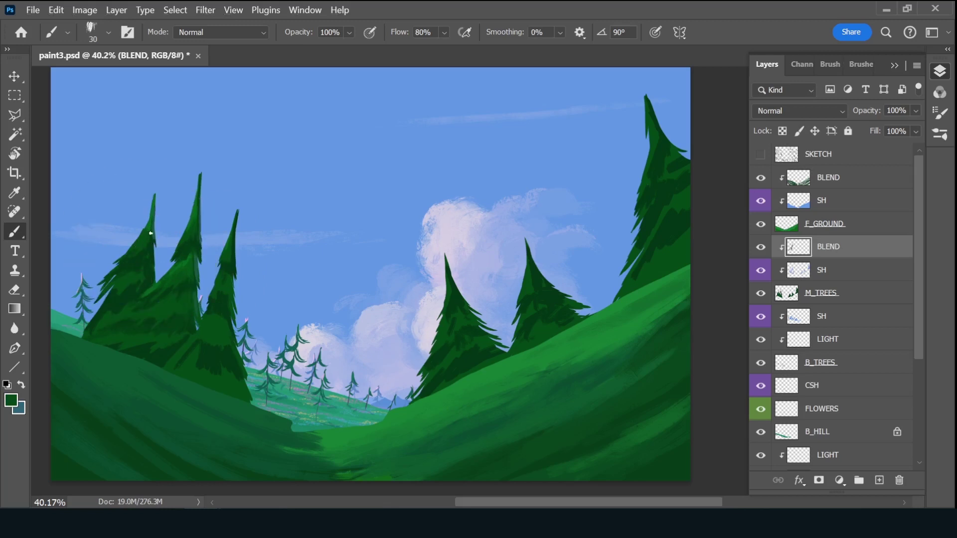
alt+click(188, 260)
alt+click(154, 264)
drag(149, 269, 150, 277)
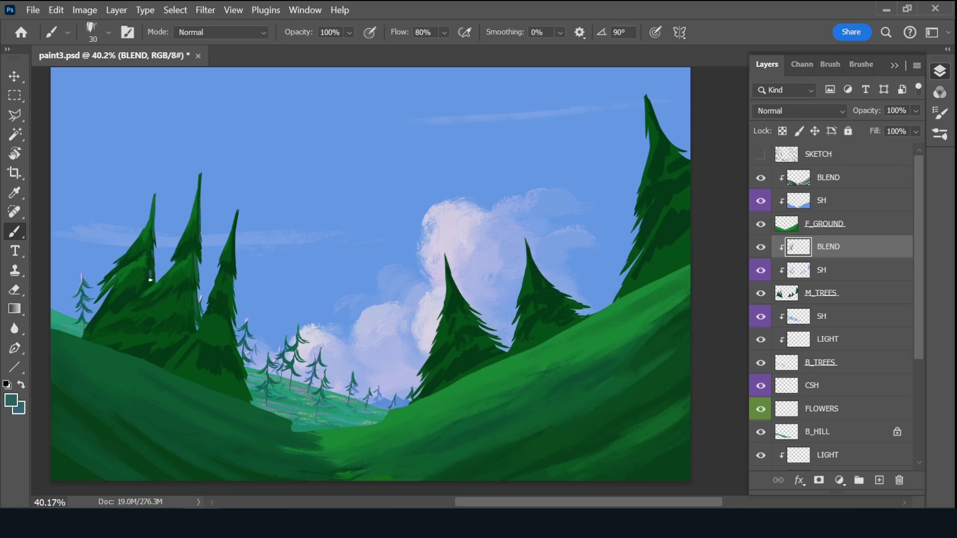
alt+click(145, 278)
alt+click(235, 235)
drag(235, 216, 236, 251)
- Sample colours from the middle tree and blend a lighter bluish stroke down its trunk
alt+click(235, 255)
alt+click(235, 231)
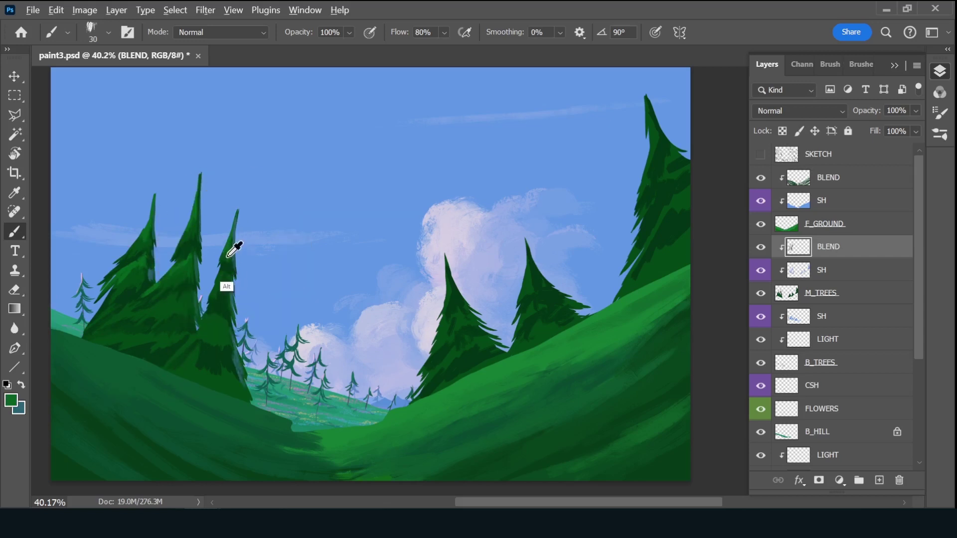
alt+click(221, 287)
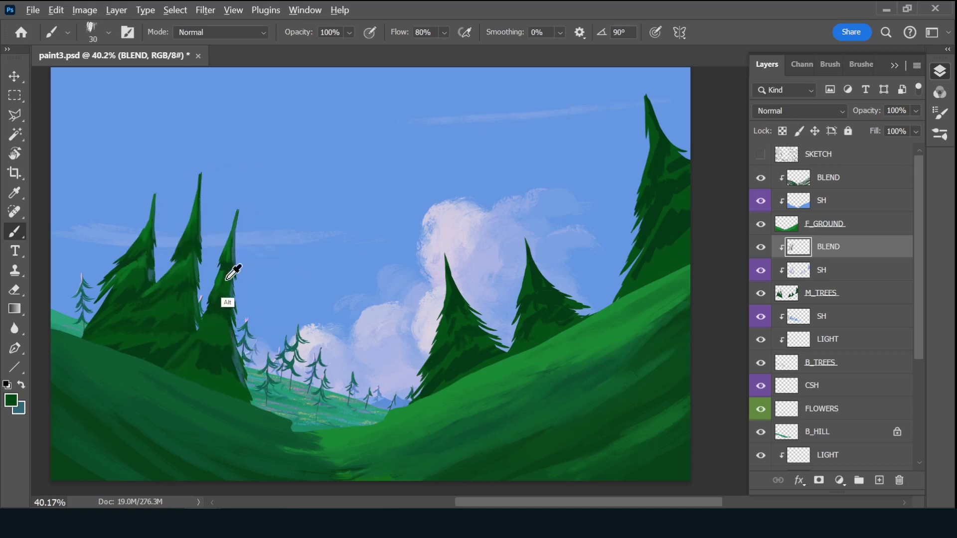
alt+click(215, 324)
alt+click(221, 315)
alt+click(227, 319)
alt+click(231, 333)
alt+click(219, 311)
alt+click(219, 369)
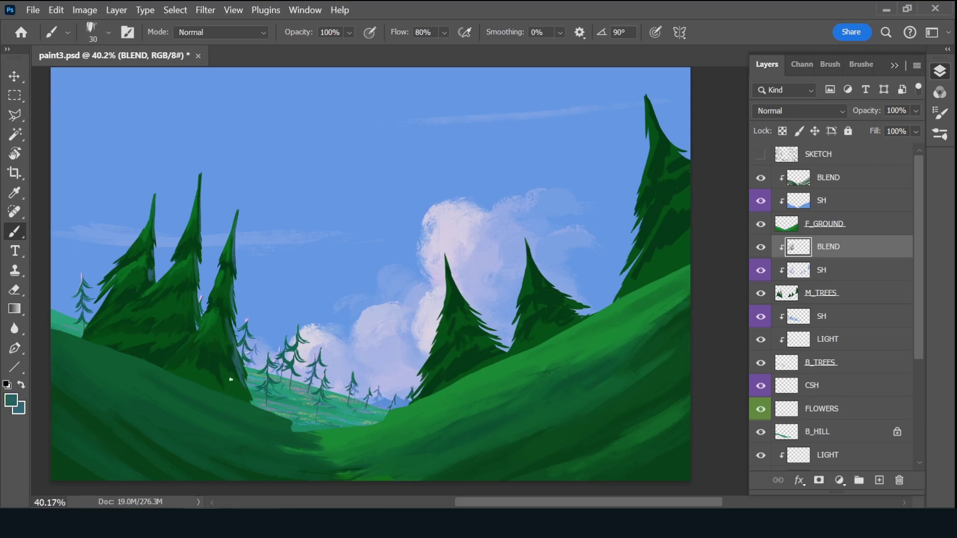
drag(227, 392, 223, 367)
alt+click(224, 389)
alt+click(226, 282)
- Sample greens and blue-teals from the centre trees and blend the centre tree's tip
alt+click(452, 279)
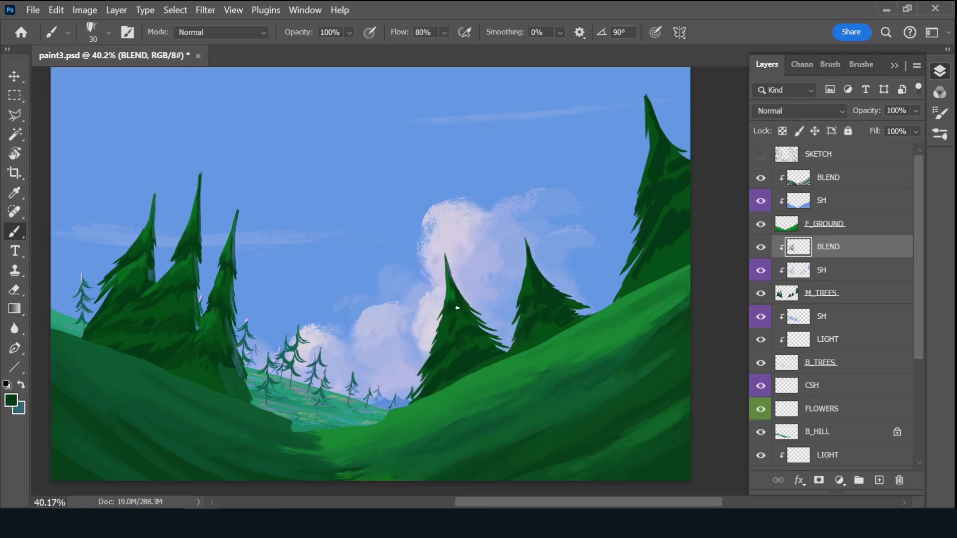
alt+click(439, 330)
alt+click(455, 324)
alt+click(444, 352)
alt+click(471, 310)
alt+click(498, 351)
alt+click(486, 363)
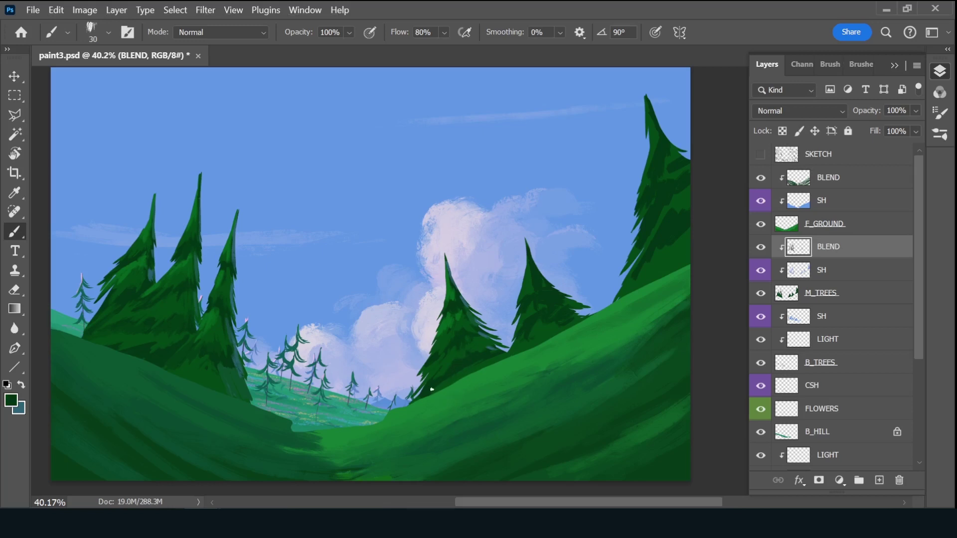
alt+click(501, 352)
alt+click(451, 324)
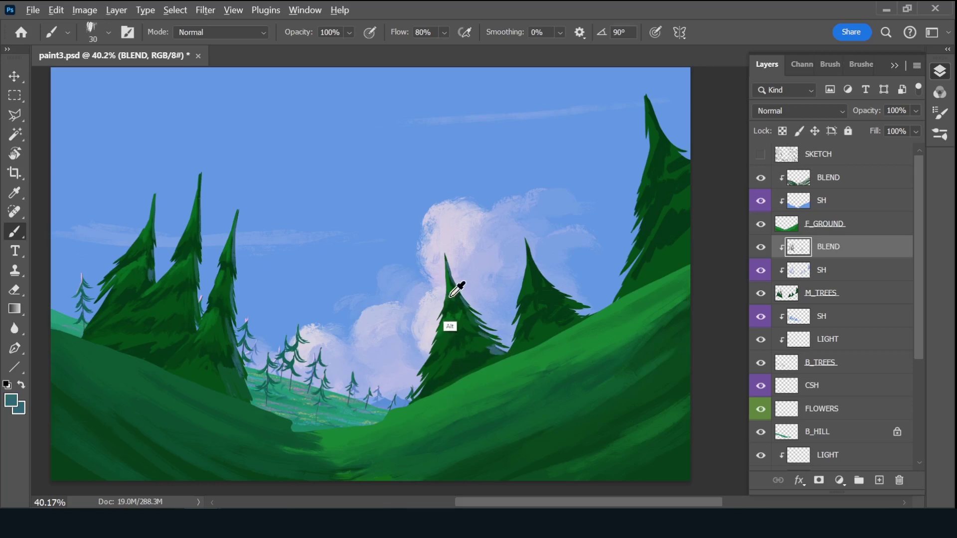
drag(530, 250, 524, 240)
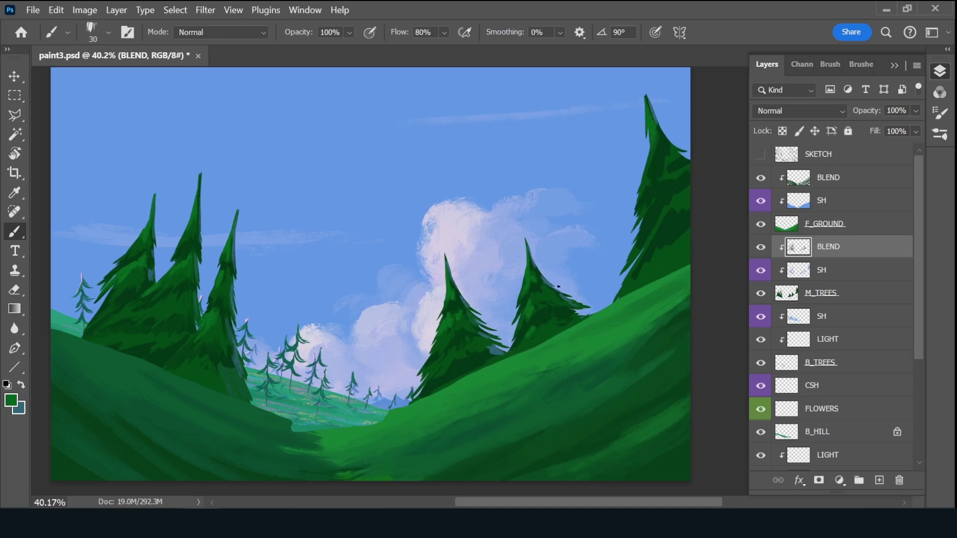
- Smooth and darken the right-edge tree with sampled greens, then save the painting
alt+click(653, 152)
drag(666, 143, 651, 111)
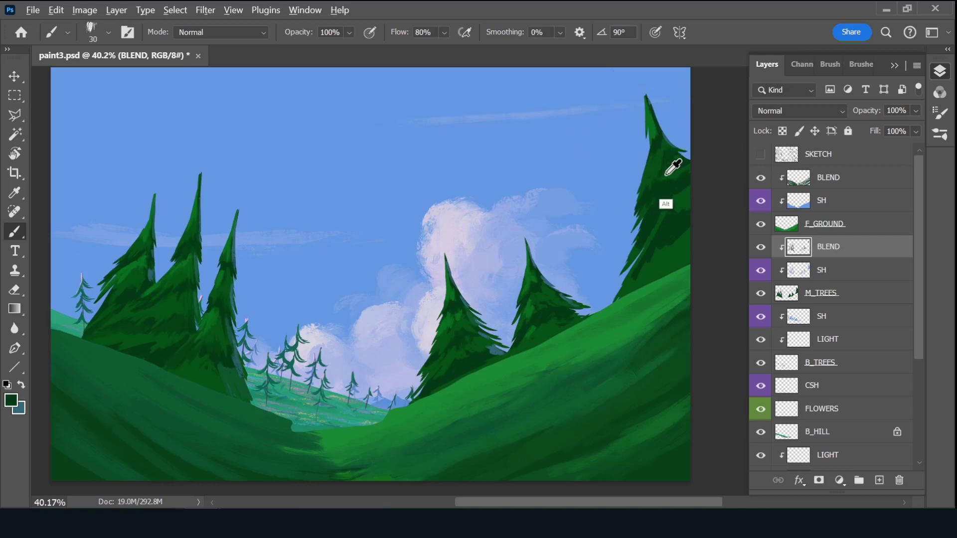
alt+click(684, 186)
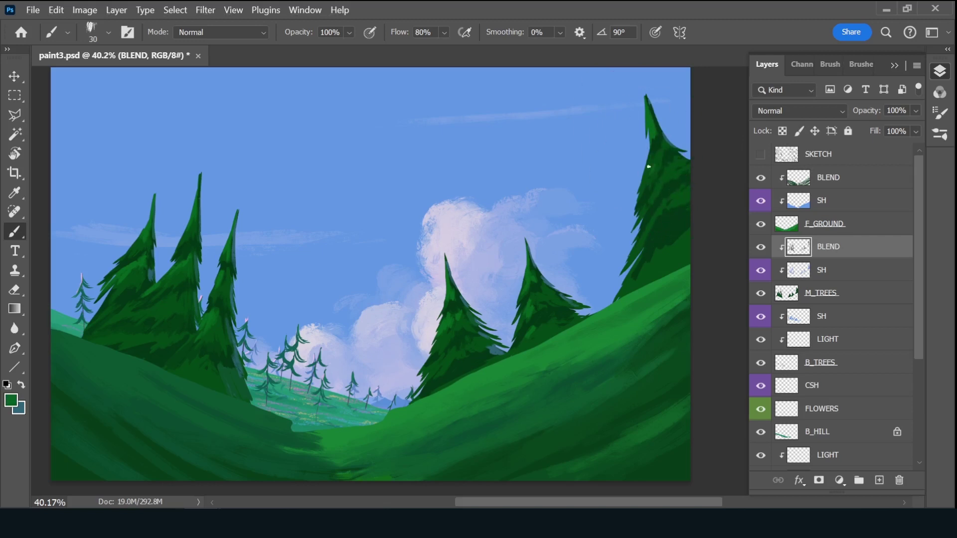
alt+click(672, 202)
mouse_move(670, 225)
mouse_down()
mouse_move(675, 263)
mouse_move(633, 262)
mouse_move(636, 291)
mouse_up()
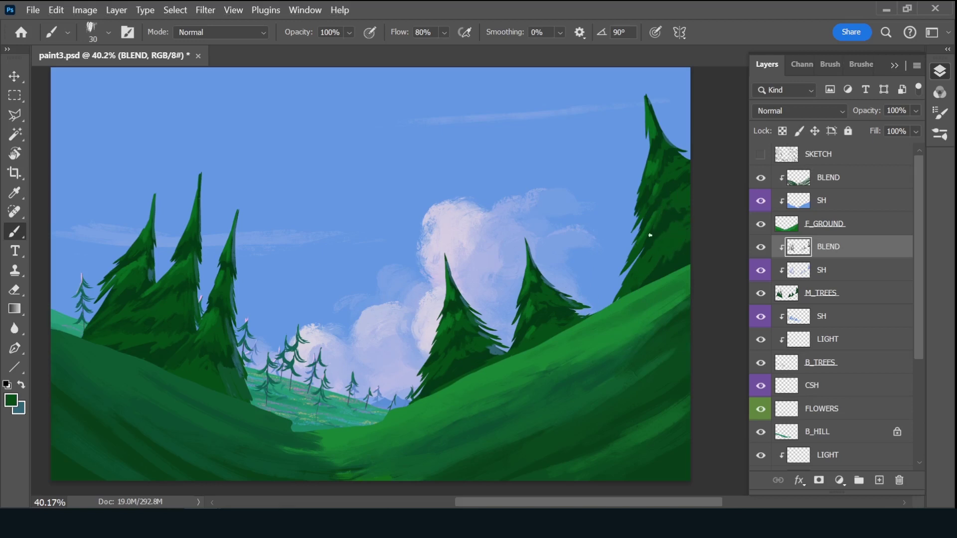
key(ctrl+s)
- Add a new layer named SH with a violet label and Multiply blending
click(879, 480)
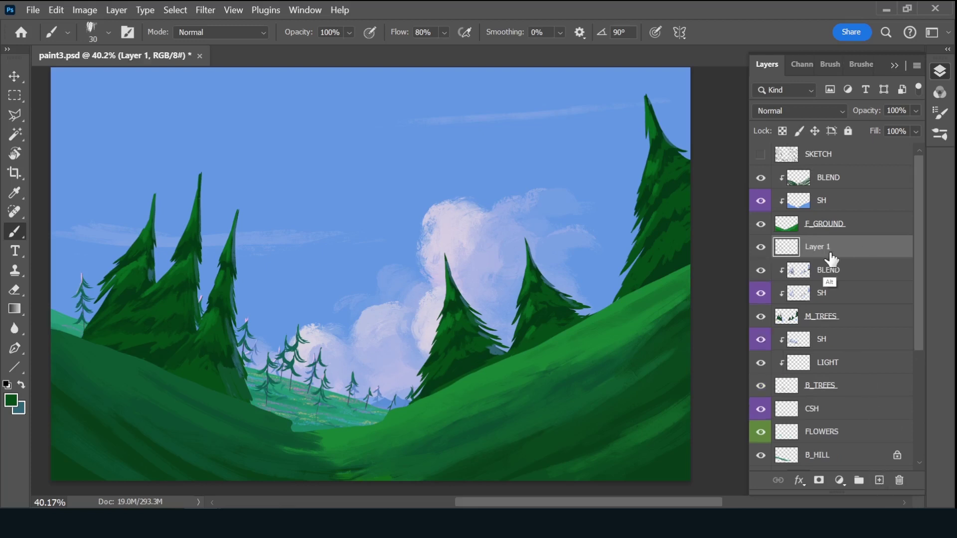
double_click(828, 247)
text(SH)
key(Return)
right_click(761, 248)
click(793, 426)
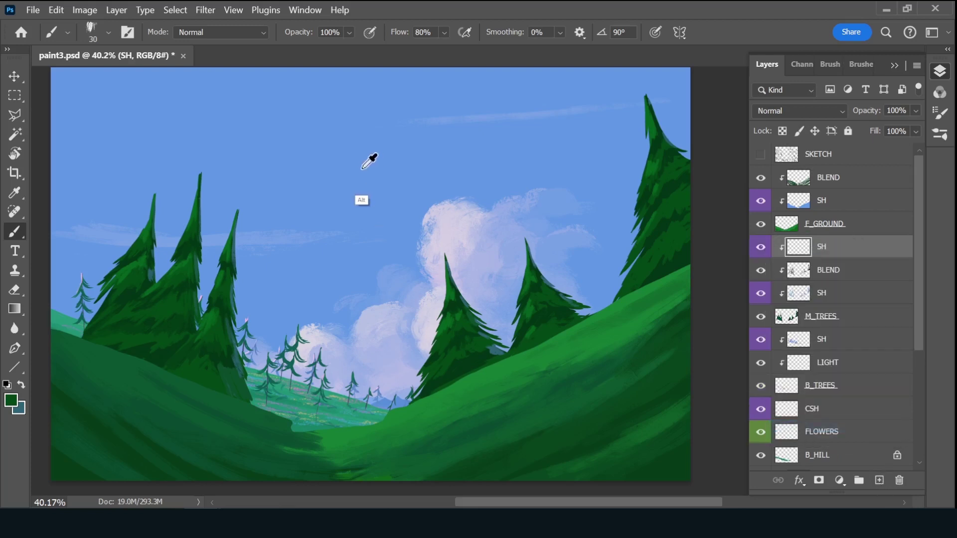
click(797, 110)
click(786, 135)
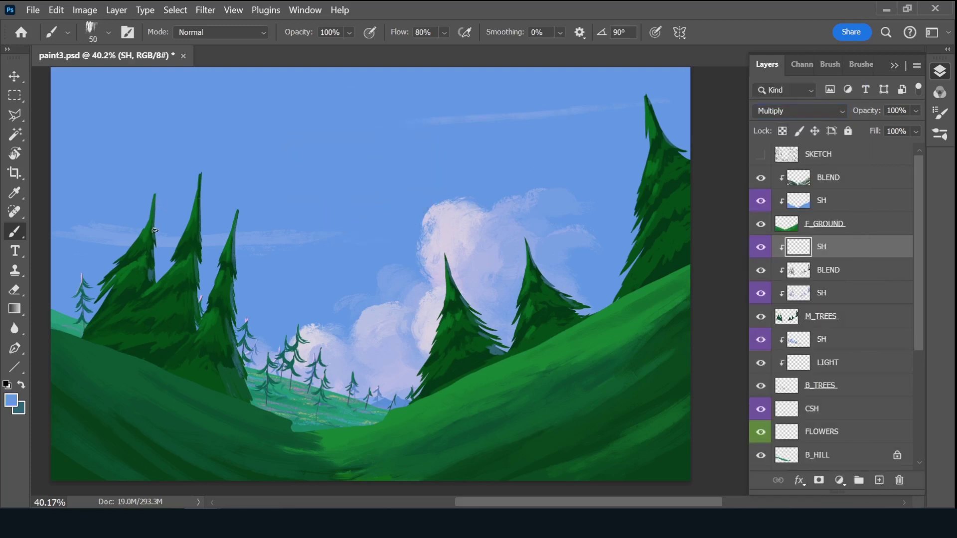
- Brush dark green shadows over the left, centre and right pine trees
mouse_move(155, 230)
mouse_down()
mouse_move(93, 319)
mouse_move(134, 294)
mouse_up()
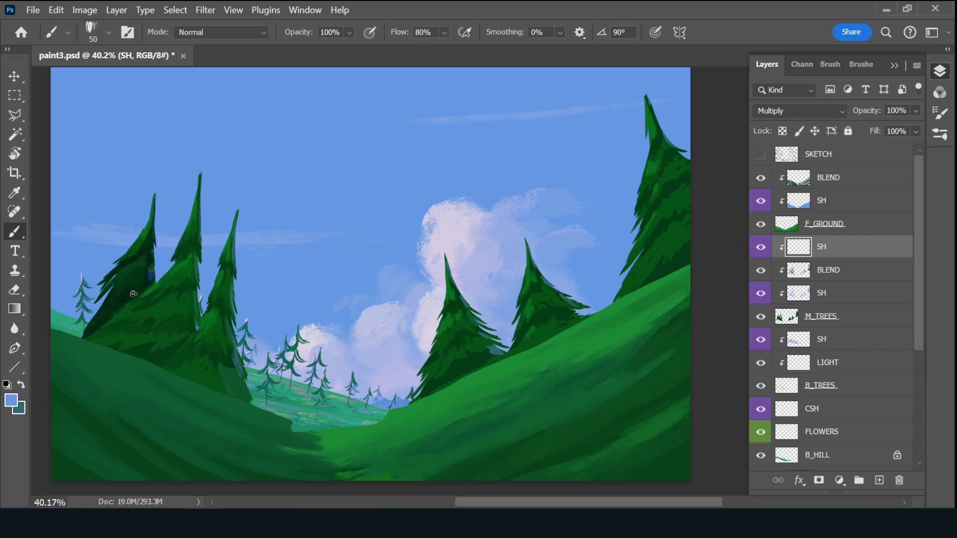
mouse_move(202, 177)
mouse_down()
mouse_move(196, 231)
mouse_move(144, 307)
mouse_move(95, 343)
mouse_move(166, 284)
mouse_up()
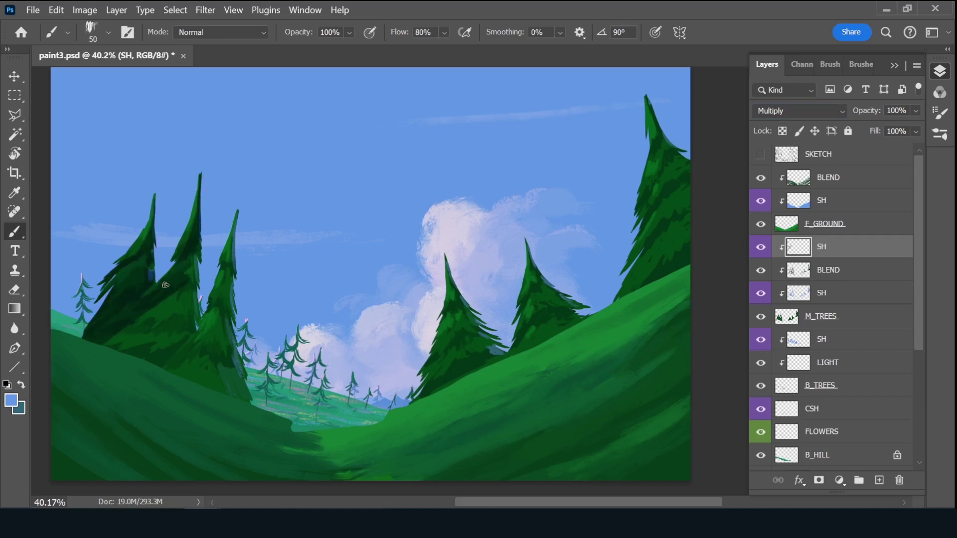
mouse_move(109, 329)
mouse_down()
mouse_move(175, 299)
mouse_move(197, 245)
mouse_move(188, 283)
mouse_up()
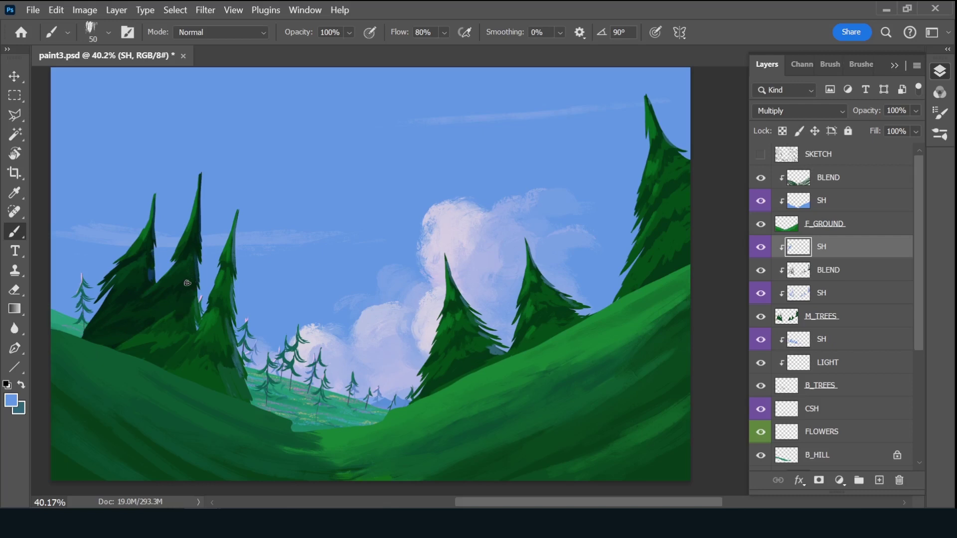
mouse_move(241, 221)
mouse_down()
mouse_move(233, 270)
mouse_move(125, 336)
mouse_move(185, 359)
mouse_move(190, 384)
mouse_move(257, 385)
mouse_up()
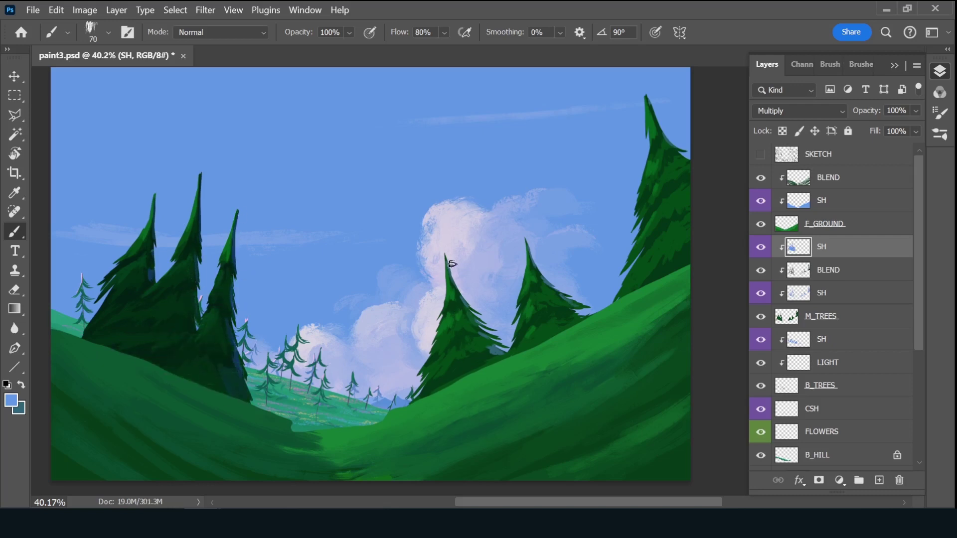
mouse_move(452, 264)
mouse_down()
mouse_move(444, 343)
mouse_move(493, 327)
mouse_move(461, 365)
mouse_move(486, 364)
mouse_up()
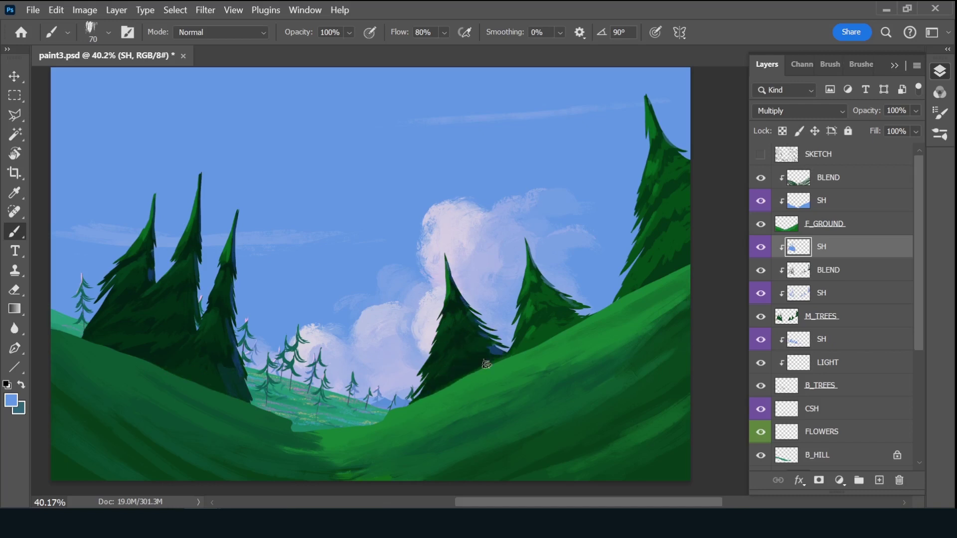
drag(529, 261, 516, 348)
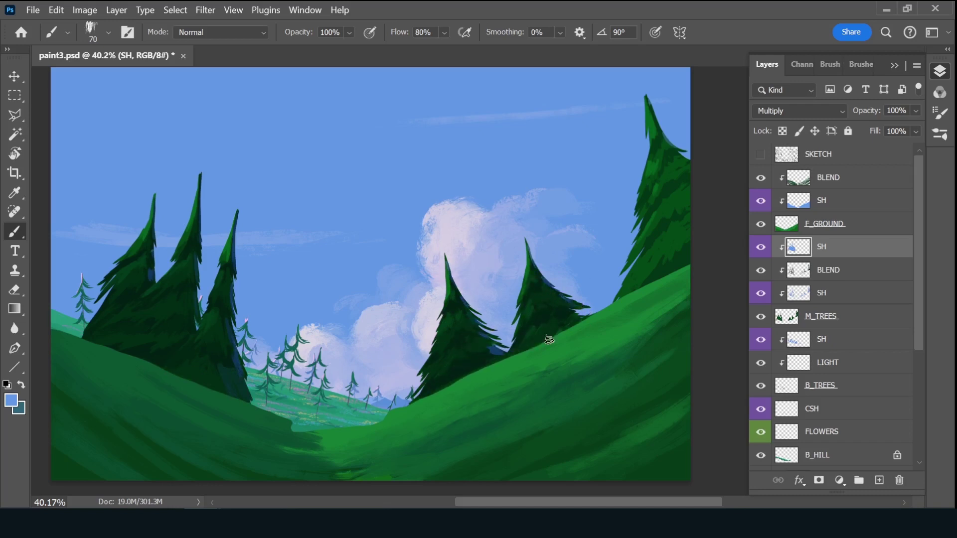
mouse_move(649, 166)
mouse_down()
mouse_move(663, 149)
mouse_move(668, 189)
mouse_move(658, 209)
mouse_move(703, 199)
mouse_move(637, 278)
mouse_move(673, 264)
mouse_move(683, 272)
mouse_up()
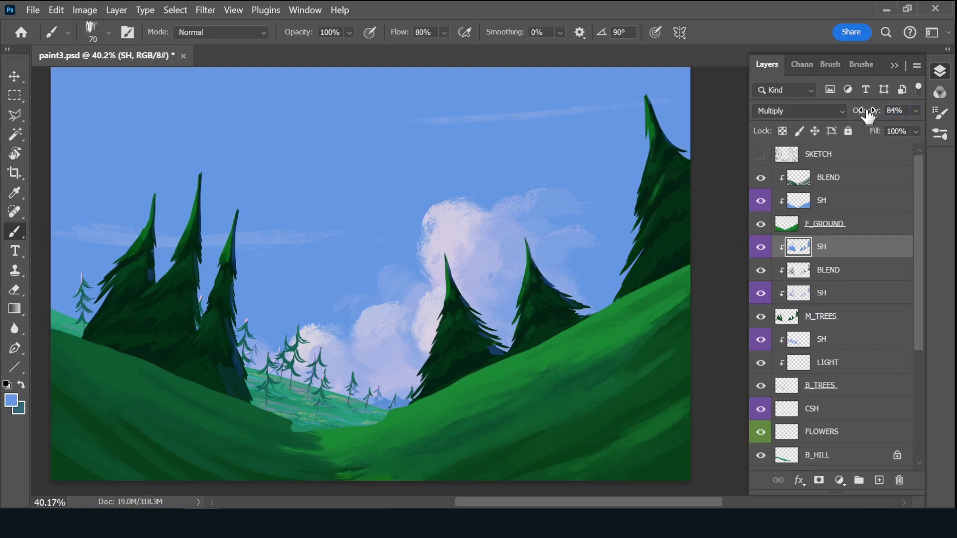
- Add a LIGHT layer, pick a pale pink light colour, and show the SKETCH layer again
click(879, 480)
double_click(825, 246)
text(LIGHT)
key(Return)
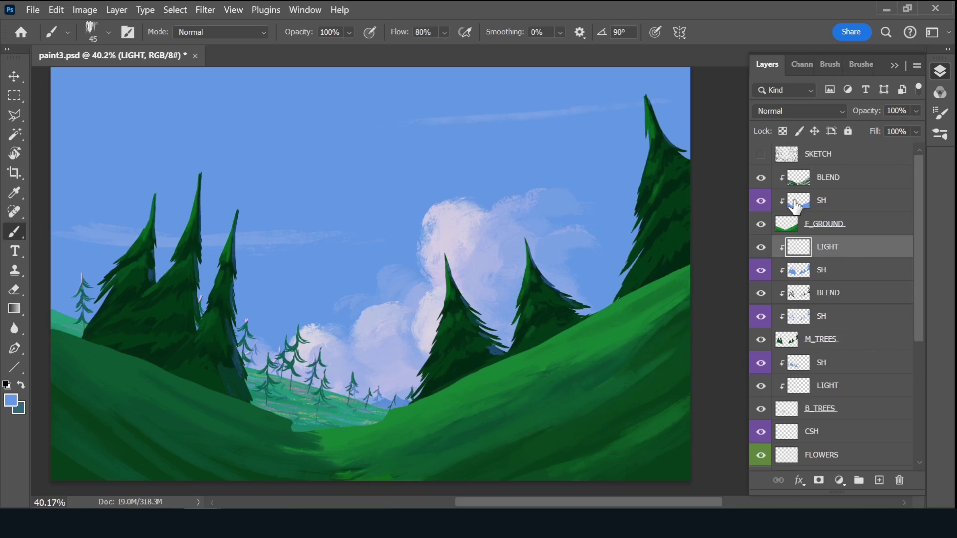
key(i)
click(249, 314)
click(247, 319)
key(Return)
key(b)
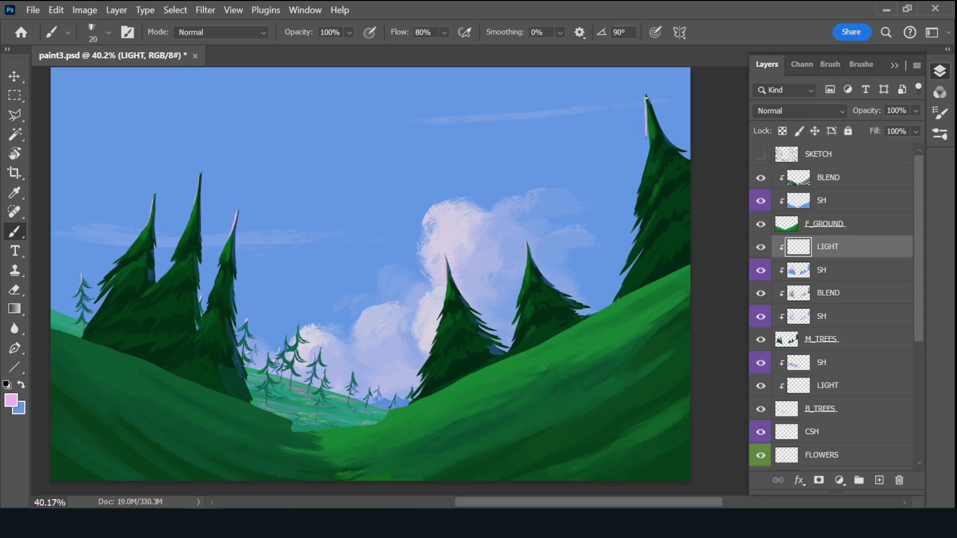
click(761, 154)
click(838, 178)
- Add a layer named M_TREES_2 and choose a brush preset for painting trunks
click(879, 480)
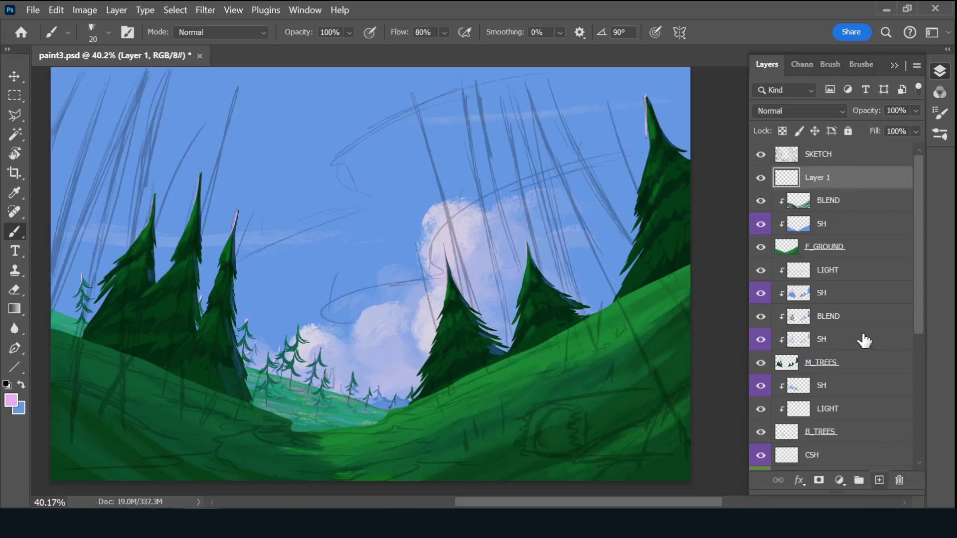
double_click(817, 177)
text(_2)
key(Return)
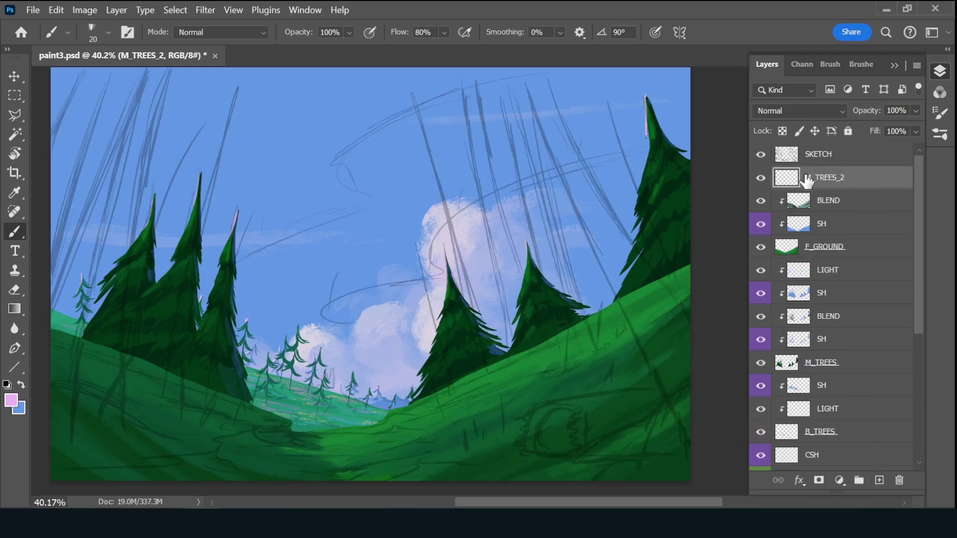
click(861, 64)
click(822, 260)
click(767, 64)
- Pick a dark brown foreground colour in the Color Picker
key(x)
click(12, 400)
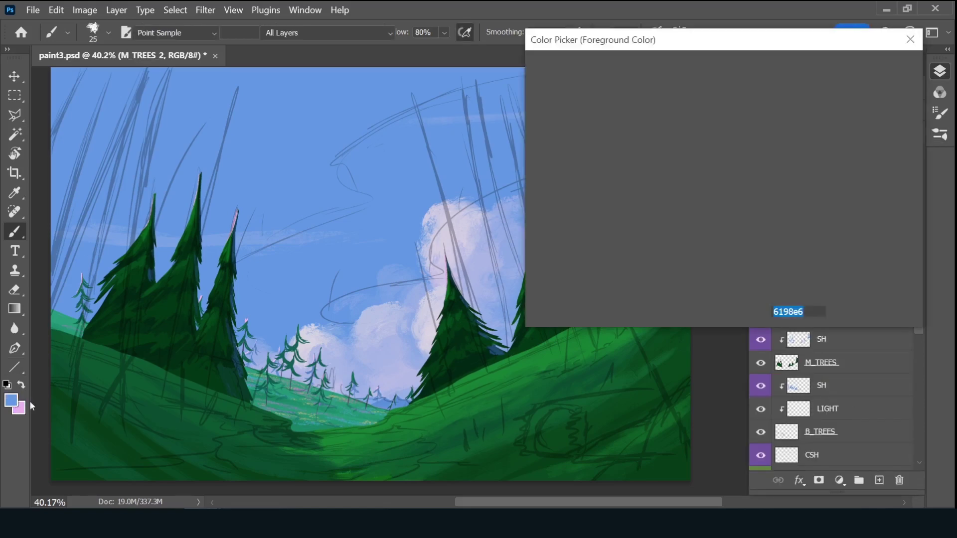
click(740, 248)
click(594, 212)
key(Return)
key(b)
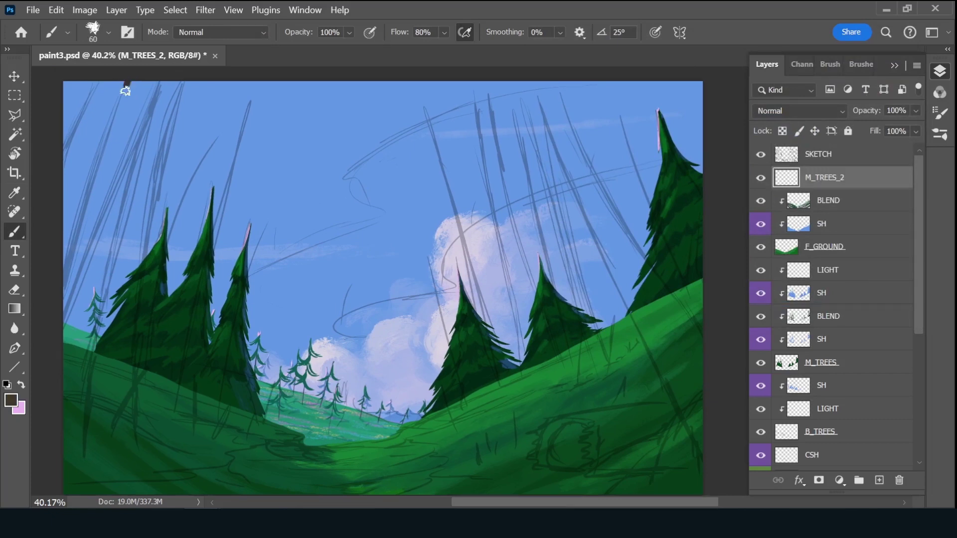
- Paint a tall, wide brown trunk down the left edge of the scene
drag(125, 91, 63, 292)
mouse_move(98, 82)
mouse_down()
mouse_move(59, 184)
mouse_move(58, 280)
mouse_move(109, 120)
mouse_move(113, 83)
mouse_move(92, 124)
mouse_move(106, 67)
mouse_up()
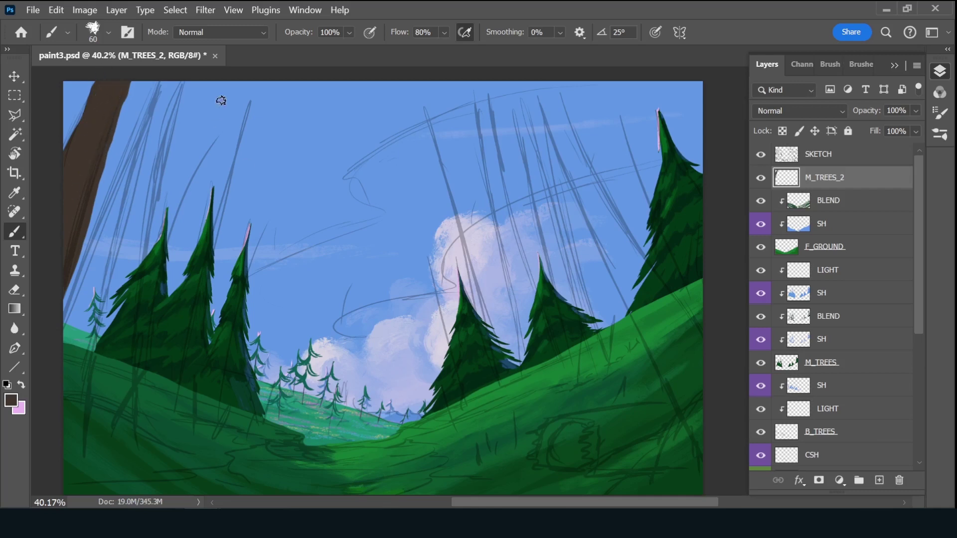
mouse_move(235, 82)
mouse_down()
mouse_move(113, 386)
mouse_move(237, 139)
mouse_move(178, 371)
mouse_move(180, 406)
mouse_up()
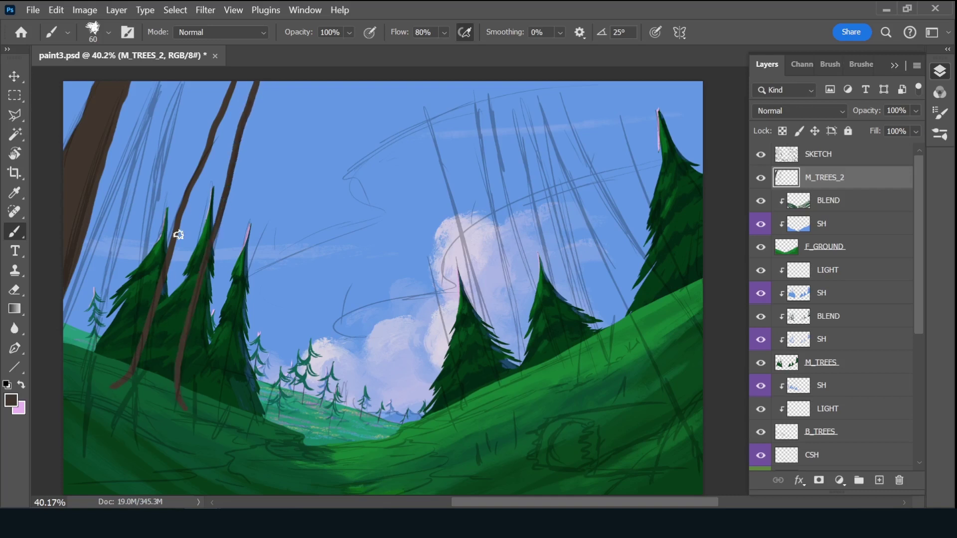
mouse_move(178, 234)
mouse_down()
mouse_move(160, 301)
mouse_move(190, 275)
mouse_move(214, 194)
mouse_move(179, 235)
mouse_move(177, 223)
mouse_move(133, 321)
mouse_move(87, 363)
mouse_move(149, 314)
mouse_move(167, 322)
mouse_move(167, 366)
mouse_move(155, 367)
mouse_up()
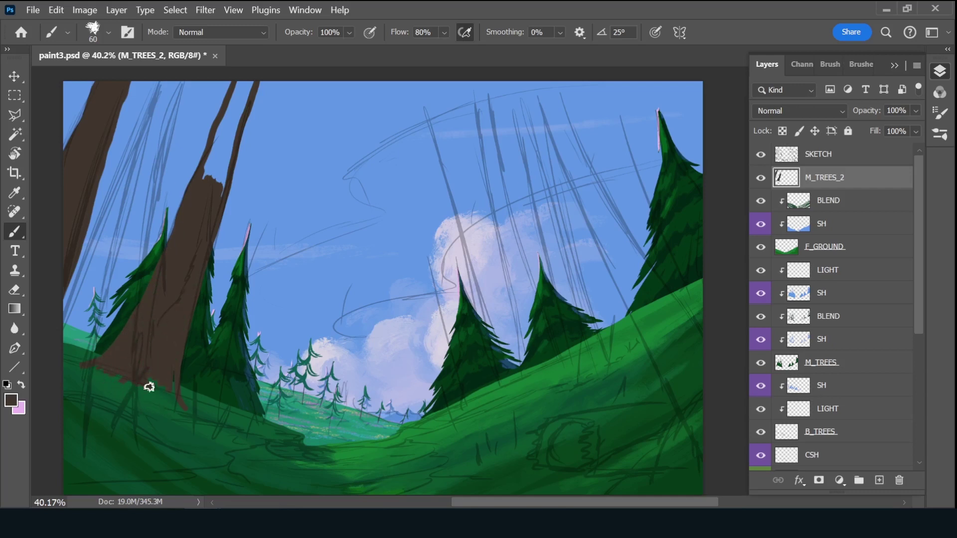
mouse_move(215, 215)
mouse_down()
mouse_move(252, 81)
mouse_move(229, 96)
mouse_move(207, 165)
mouse_move(242, 99)
mouse_up()
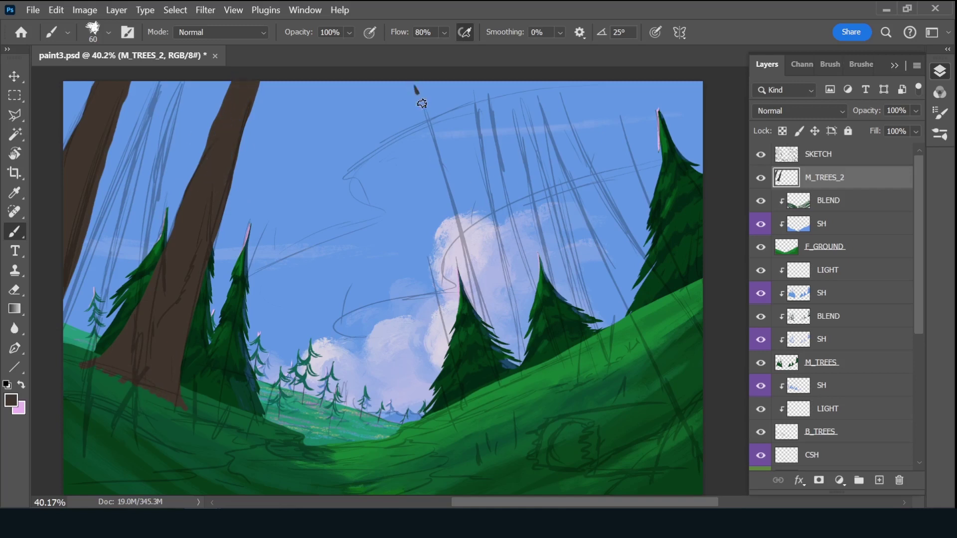
- Paint a second, thinner trunk through the centre and trim its top back to sky
drag(422, 103, 501, 394)
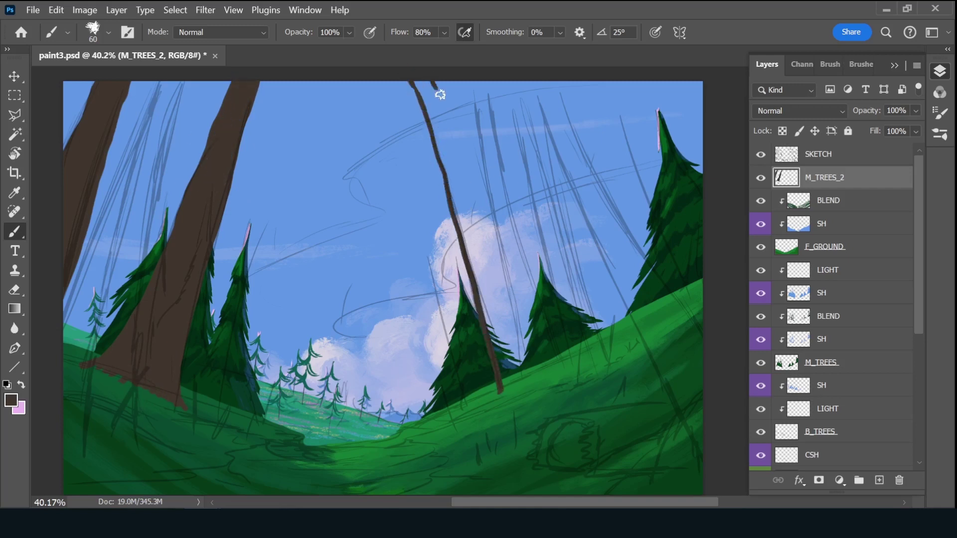
mouse_move(440, 94)
mouse_down()
mouse_move(538, 338)
mouse_move(563, 366)
mouse_up()
mouse_move(445, 159)
mouse_down()
mouse_move(436, 130)
mouse_move(451, 154)
mouse_up()
mouse_move(439, 115)
mouse_down()
mouse_move(415, 80)
mouse_move(466, 208)
mouse_move(467, 170)
mouse_up()
mouse_move(420, 78)
mouse_down()
mouse_move(427, 145)
mouse_move(446, 167)
mouse_move(439, 218)
mouse_move(464, 254)
mouse_move(465, 312)
mouse_move(541, 324)
mouse_move(532, 384)
mouse_move(554, 364)
mouse_up()
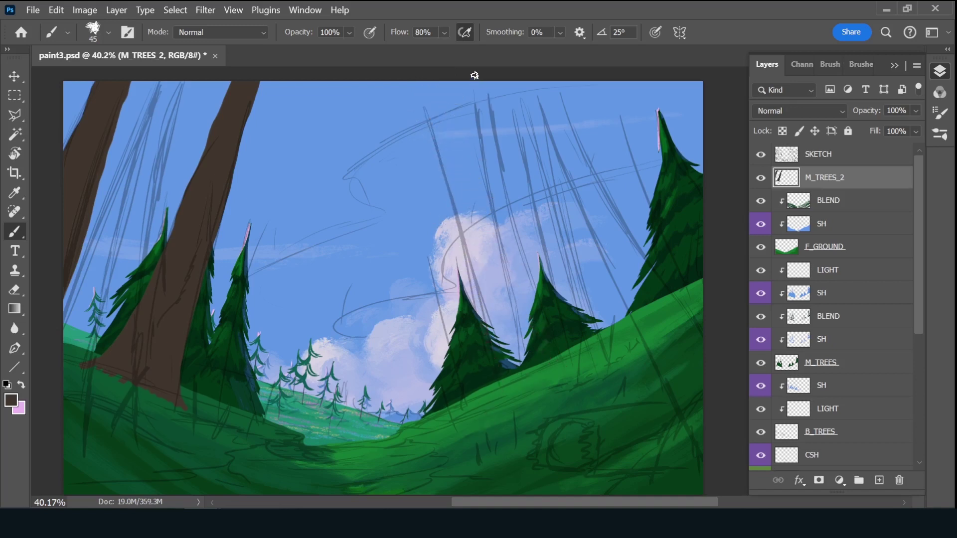
- Paint a thin solid brown trunk down the centre of the forest
drag(475, 75, 517, 381)
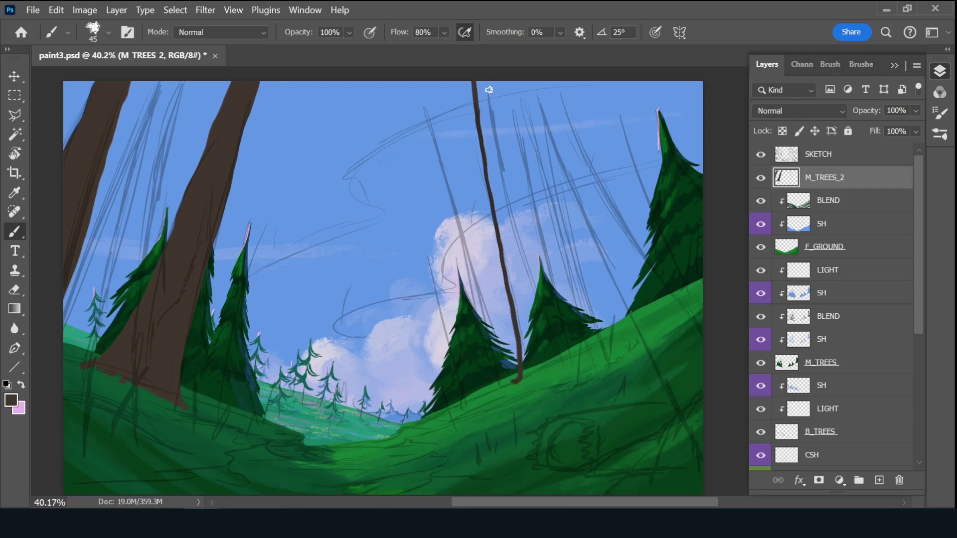
mouse_move(489, 89)
mouse_down()
mouse_move(524, 247)
mouse_move(561, 352)
mouse_up()
mouse_move(480, 92)
mouse_down()
mouse_move(489, 189)
mouse_move(498, 181)
mouse_move(521, 285)
mouse_move(516, 306)
mouse_move(520, 282)
mouse_move(532, 287)
mouse_move(518, 346)
mouse_move(546, 362)
mouse_up()
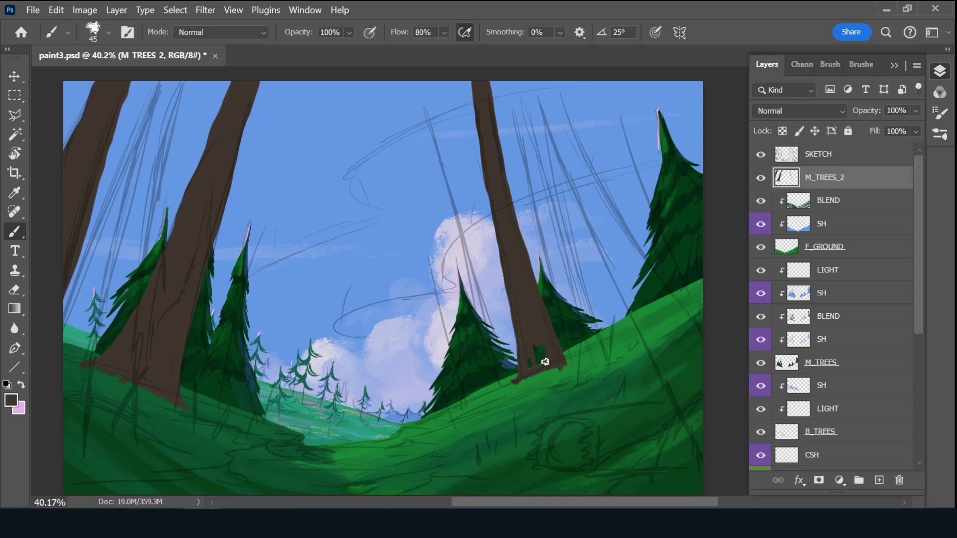
- Paint a brown trunk across the right pine, undoing a stray line and widening its base
mouse_move(611, 83)
mouse_down()
mouse_move(687, 305)
mouse_move(663, 175)
mouse_move(698, 252)
mouse_up()
key(ctrl+z)
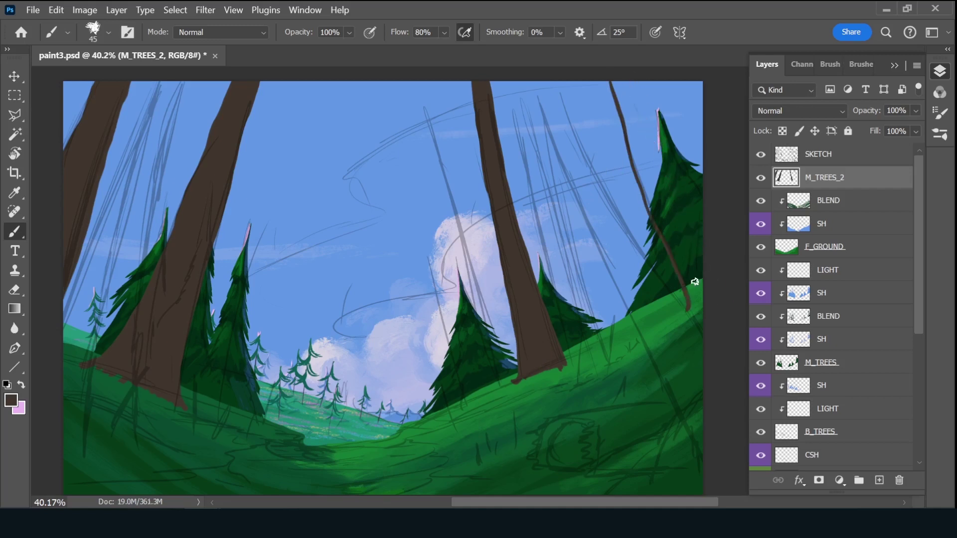
drag(628, 84, 708, 269)
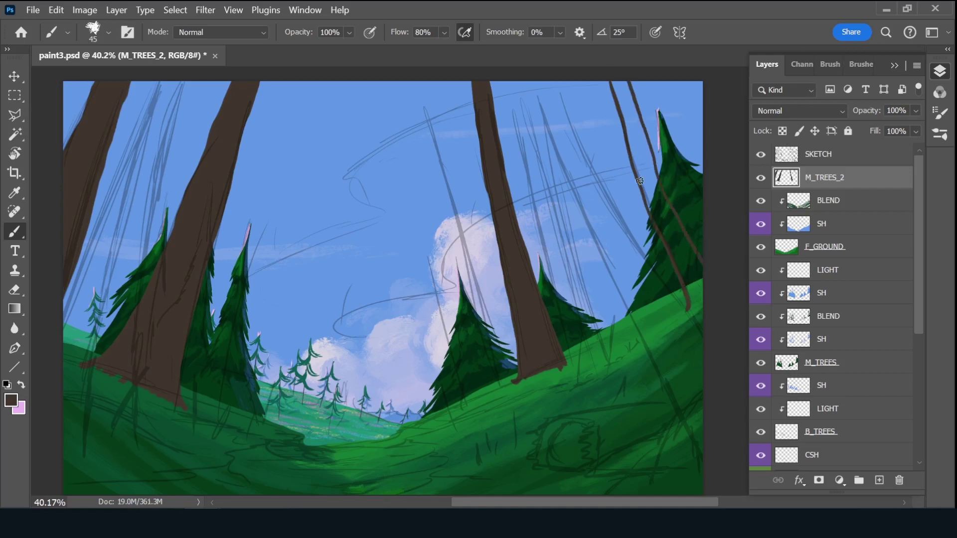
mouse_move(638, 165)
mouse_down()
mouse_move(649, 209)
mouse_move(637, 125)
mouse_move(645, 141)
mouse_move(617, 88)
mouse_move(626, 140)
mouse_up()
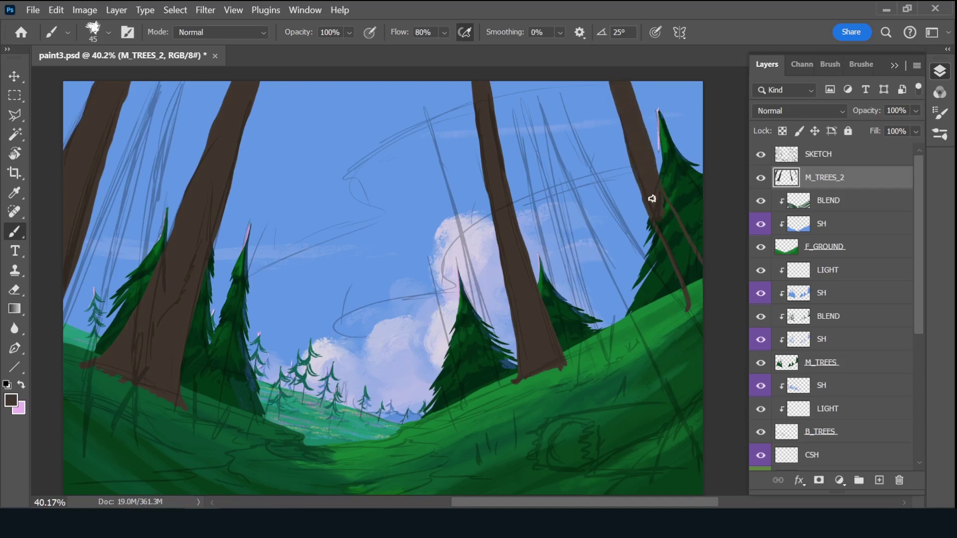
mouse_move(652, 199)
mouse_down()
mouse_move(694, 278)
mouse_move(685, 241)
mouse_up()
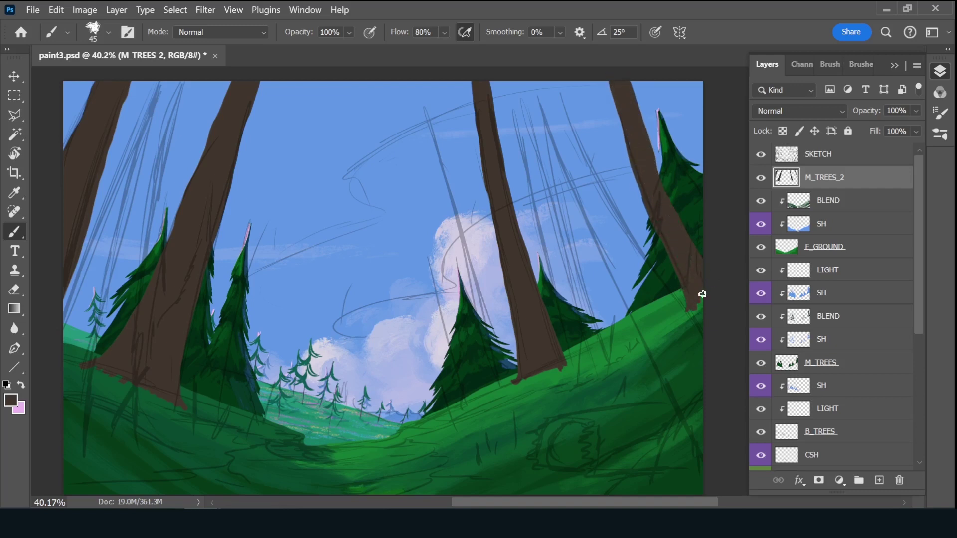
- Add a long brown trunk right of centre, then sketch a thin bare branch on the left trunk
drag(519, 80, 596, 376)
drag(540, 82, 652, 339)
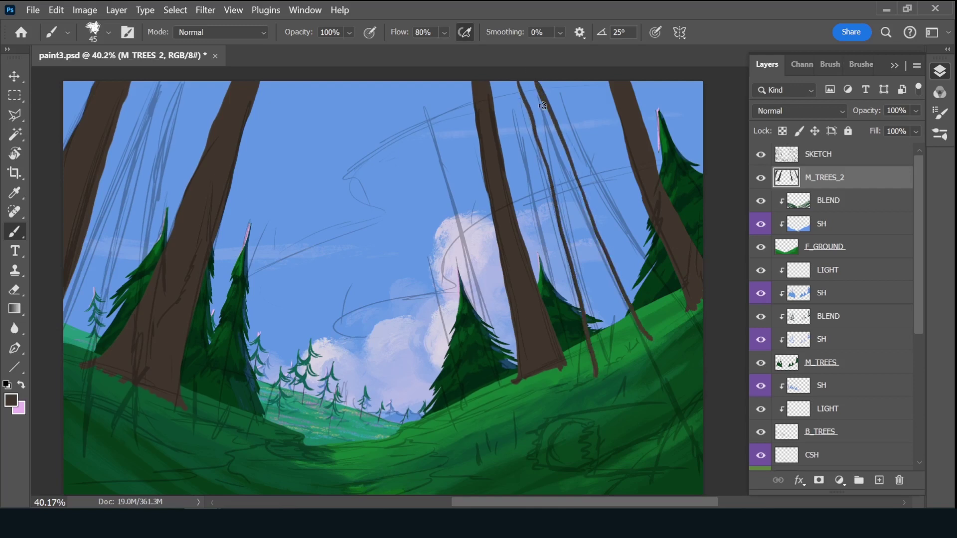
drag(543, 105, 525, 88)
drag(541, 125, 575, 188)
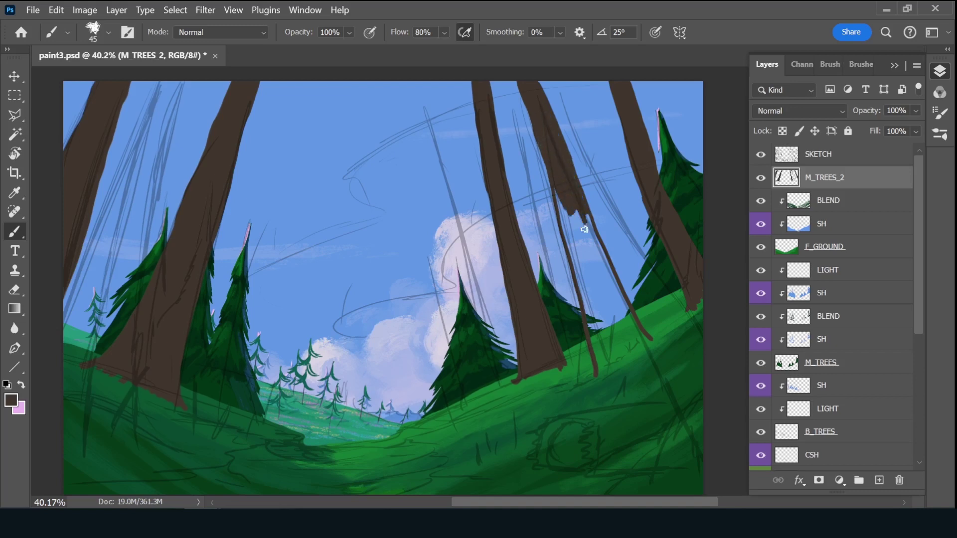
mouse_move(584, 229)
mouse_down()
mouse_move(568, 232)
mouse_move(590, 278)
mouse_move(582, 211)
mouse_move(592, 225)
mouse_move(554, 182)
mouse_up()
mouse_move(591, 314)
mouse_down()
mouse_move(620, 348)
mouse_move(649, 338)
mouse_up()
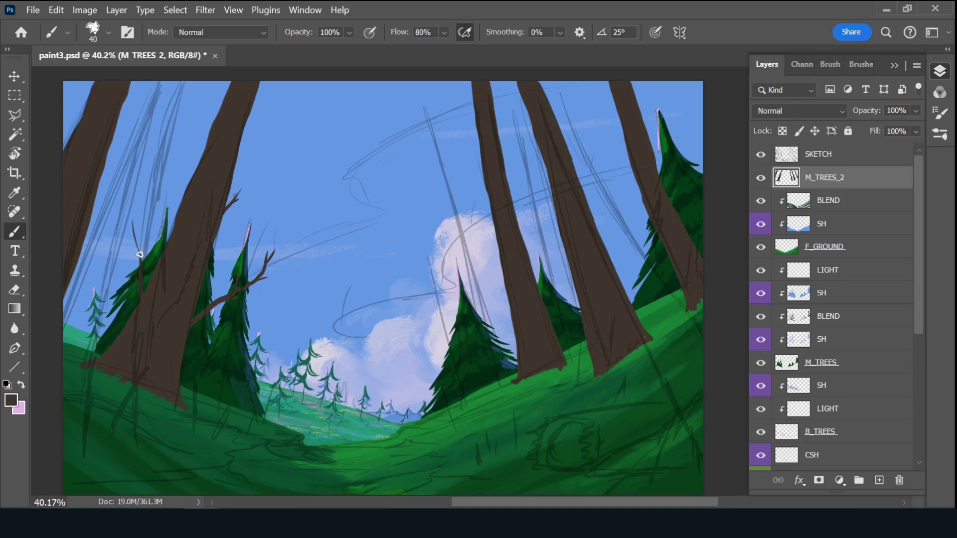
drag(183, 199, 172, 148)
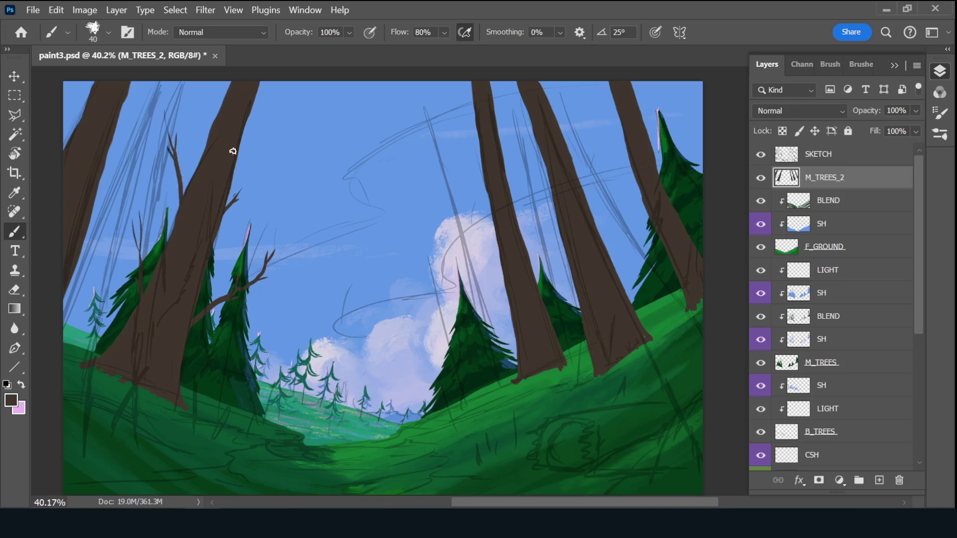
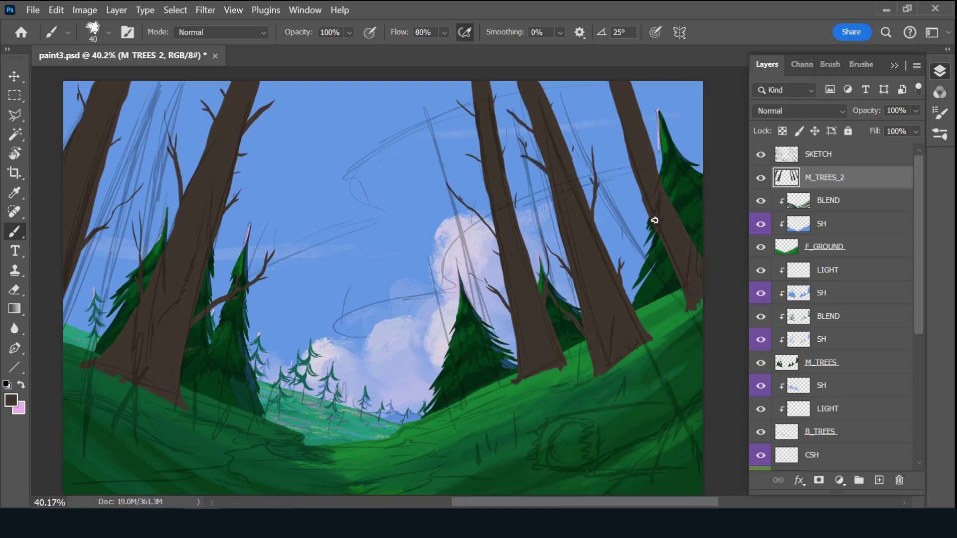
- Add a colour-labelled layer named SH, clipped to the layer below
click(879, 480)
key(ctrl+alt+g)
double_click(828, 178)
text(SH)
right_click(762, 178)
click(798, 329)
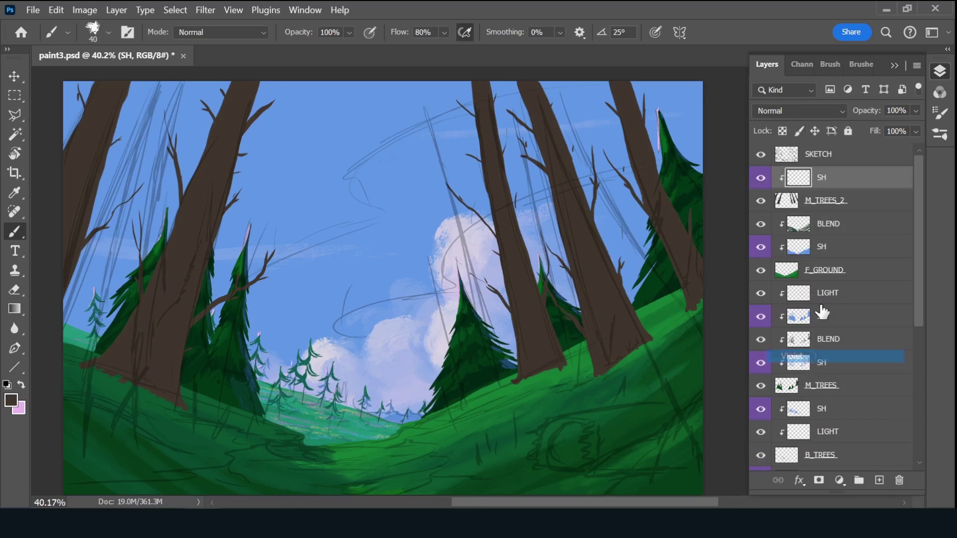
- Select M_TREES_2, choose a dark brown paint colour and enlarge the brush to 125
click(827, 200)
click(861, 64)
click(766, 64)
click(11, 400)
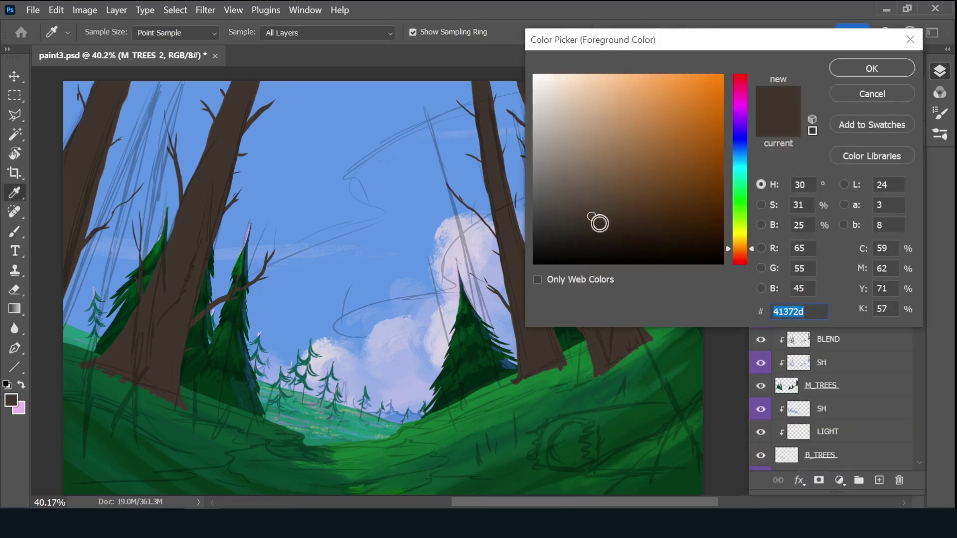
key(Return)
key(bracketright)
key(bracketright)
key(bracketright)
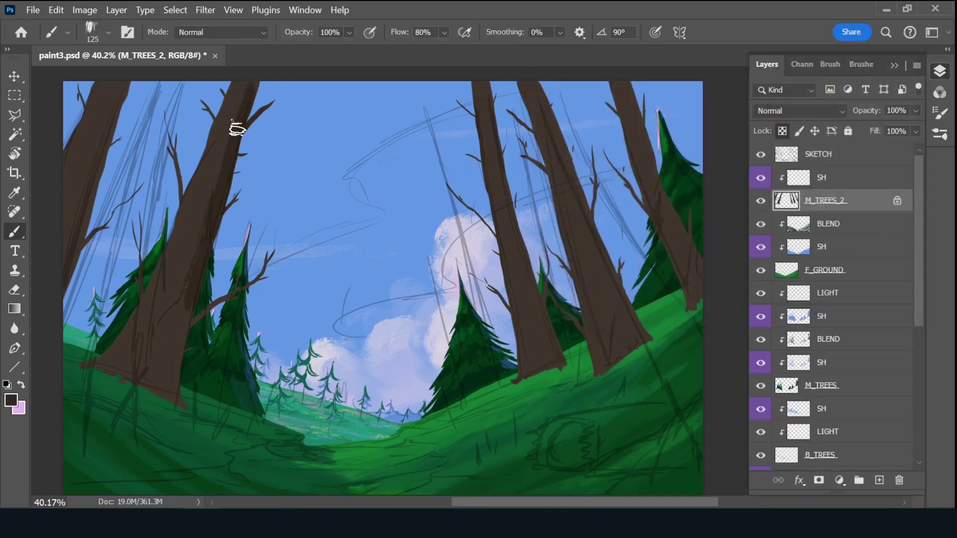
- Paint darker brown over the left, middle and right tree trunks
drag(222, 142, 182, 271)
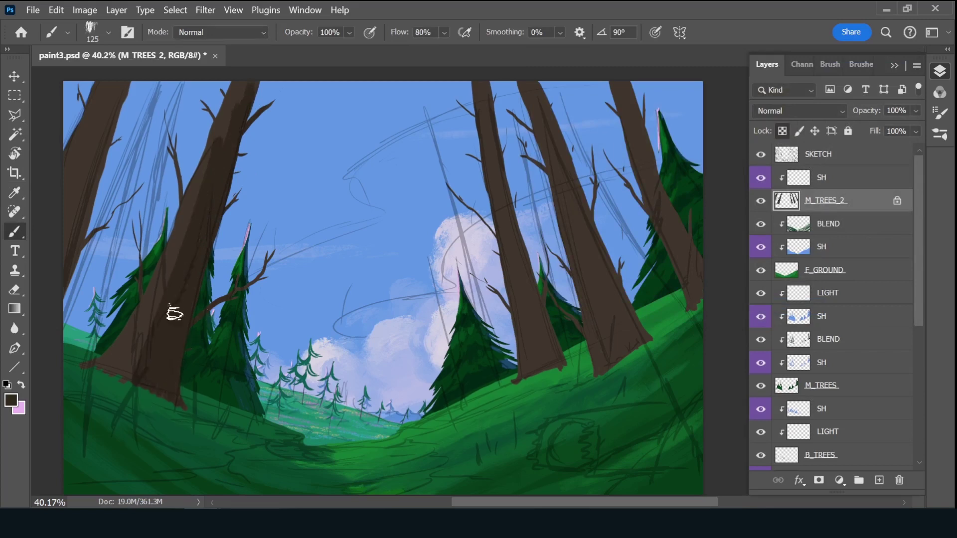
drag(84, 235, 128, 85)
drag(98, 158, 77, 214)
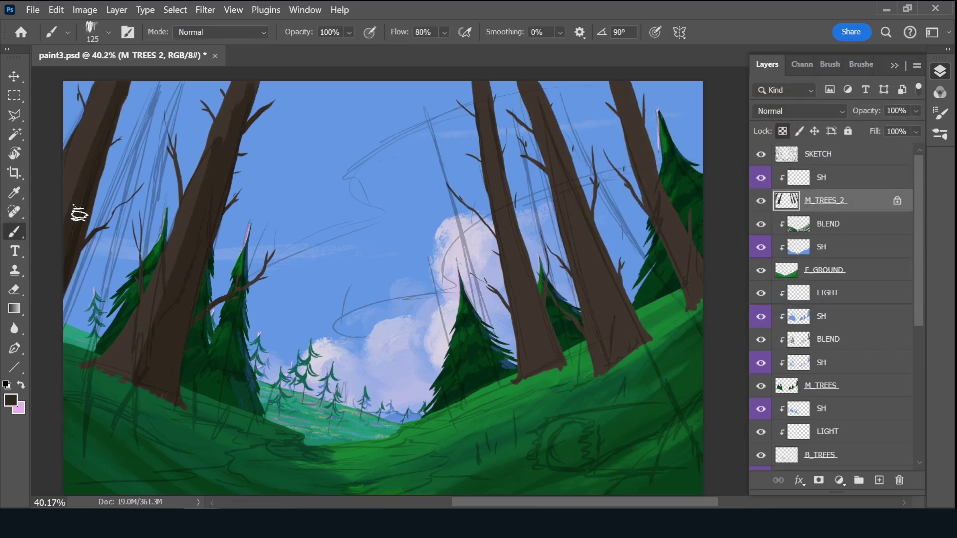
key(bracketleft)
key(bracketleft)
drag(516, 238, 551, 380)
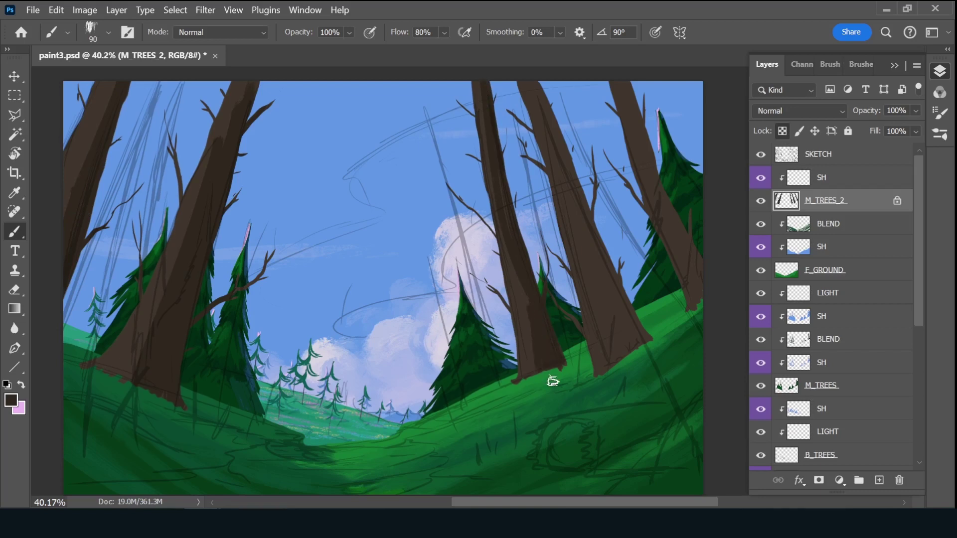
drag(541, 88, 620, 297)
- Darken the right trunk's top and edge, then set an 80 brush in sky blue
key(bracketright)
key(bracketright)
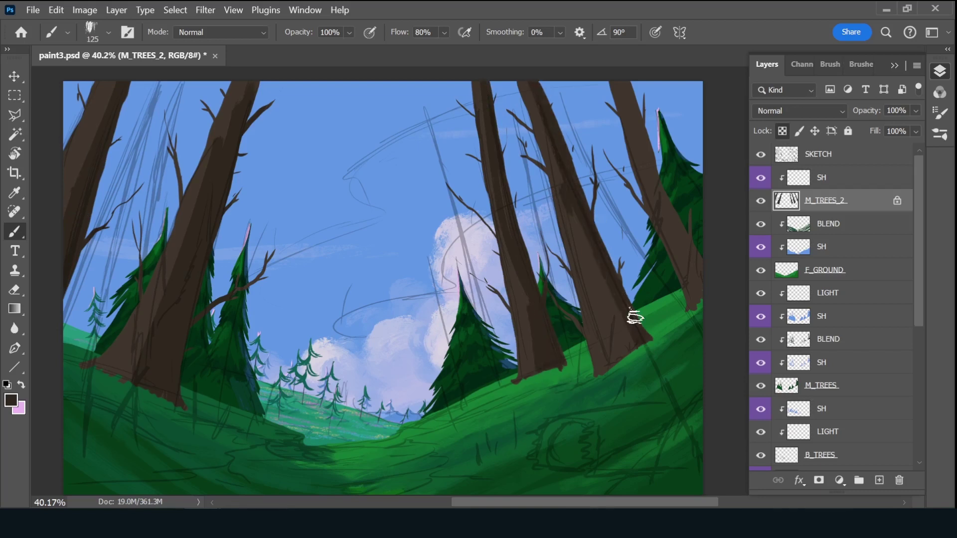
drag(657, 100, 654, 153)
drag(666, 199, 704, 267)
key(bracketleft)
key(bracketleft)
key(bracketleft)
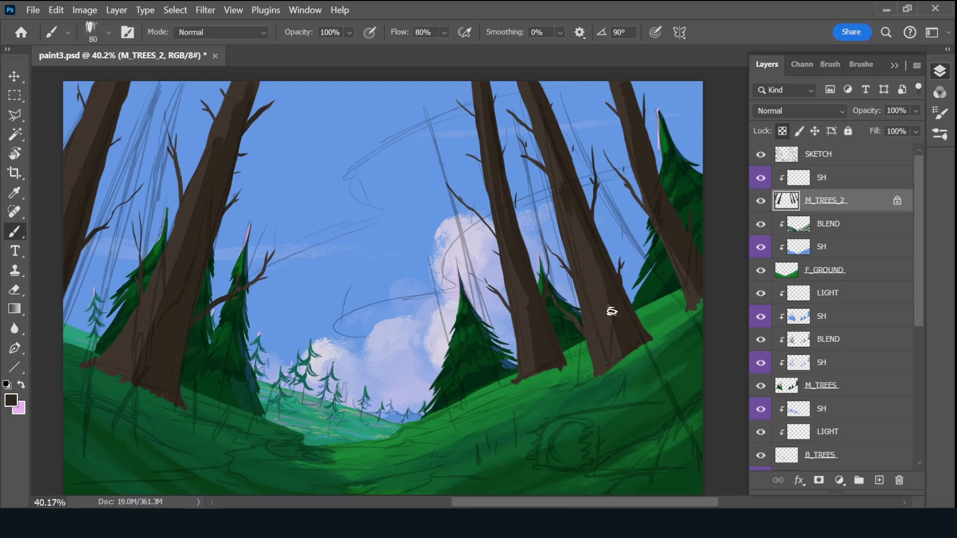
key(alt+bracketright)
- Set SH to Multiply and brush blue shadows down the left and centre trunks
alt+click(300, 163)
click(783, 112)
click(778, 129)
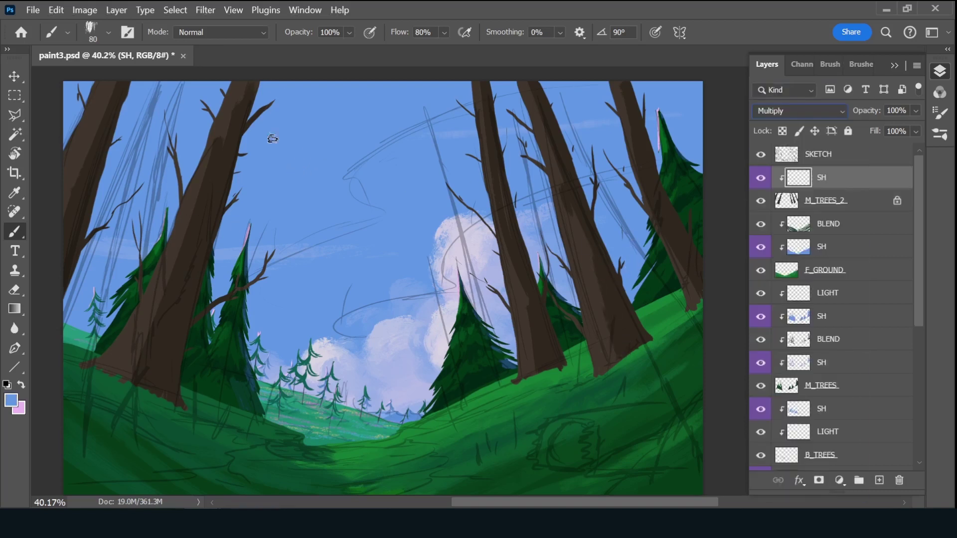
drag(243, 87, 135, 381)
drag(200, 213, 145, 403)
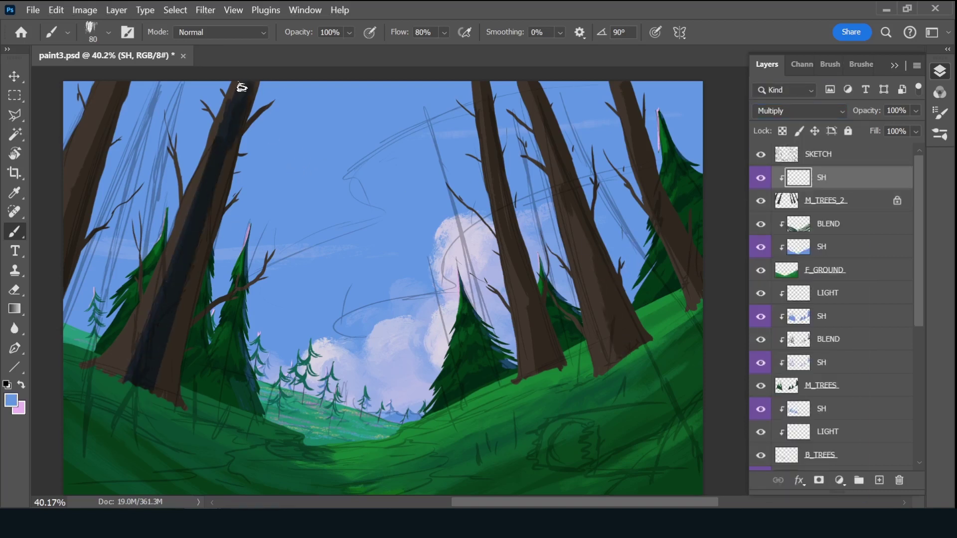
mouse_move(114, 84)
mouse_down()
mouse_move(65, 239)
mouse_move(79, 180)
mouse_up()
- Shade the centre, right-centre and far-right trunks, then add a layer beneath M_TREES_2
drag(486, 80, 496, 200)
drag(508, 253, 538, 383)
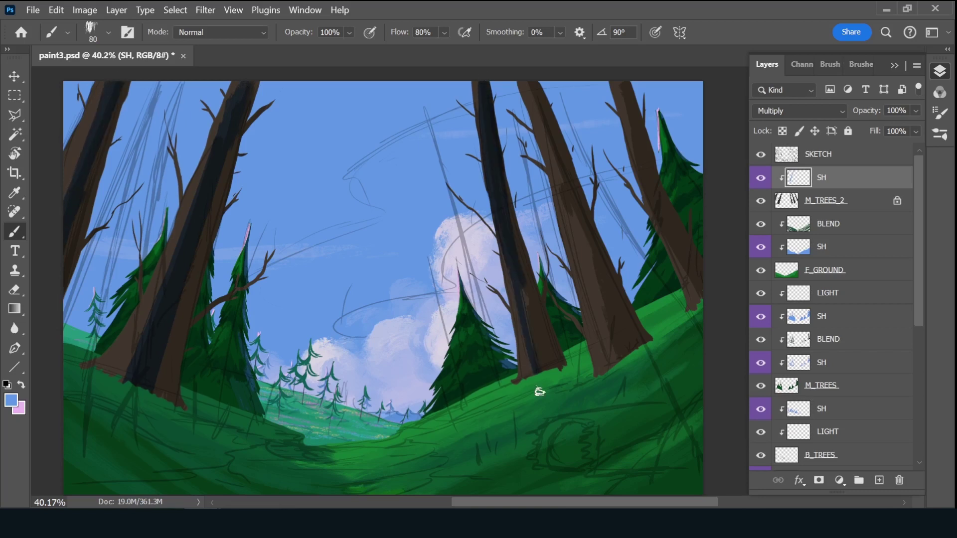
mouse_move(508, 184)
mouse_down()
mouse_move(520, 339)
mouse_move(550, 369)
mouse_up()
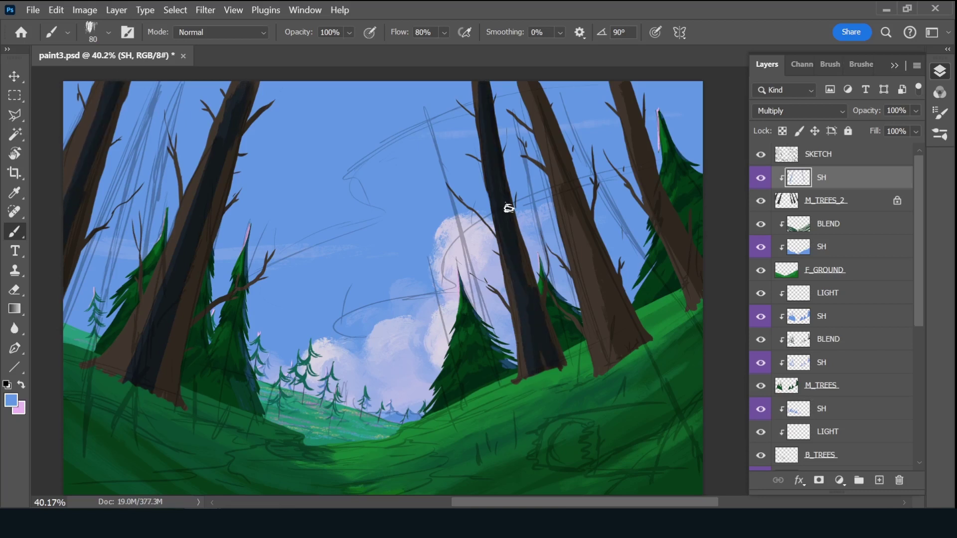
drag(509, 207, 528, 289)
mouse_move(528, 83)
mouse_down()
mouse_move(577, 243)
mouse_move(626, 349)
mouse_up()
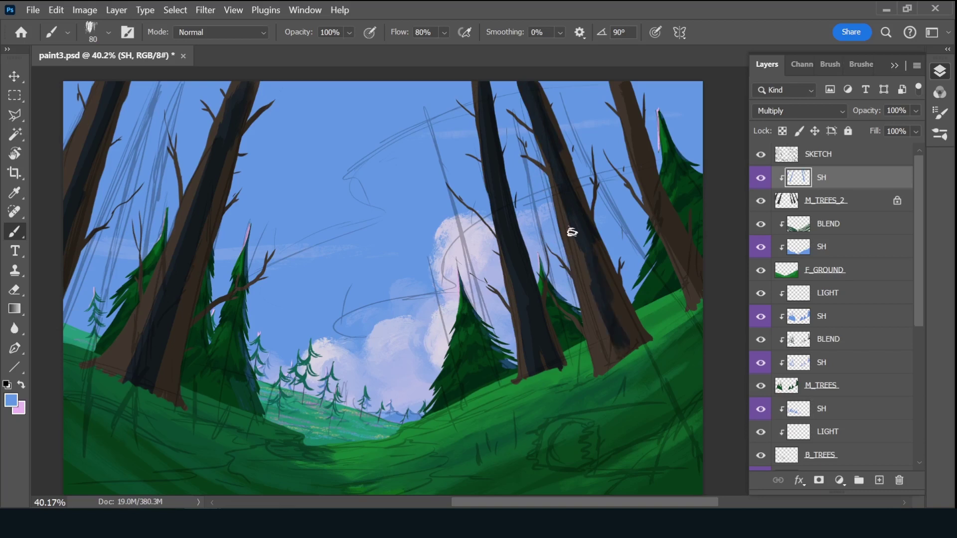
mouse_move(570, 230)
mouse_down()
mouse_move(591, 286)
mouse_move(639, 350)
mouse_up()
drag(623, 82, 700, 290)
drag(625, 82, 636, 159)
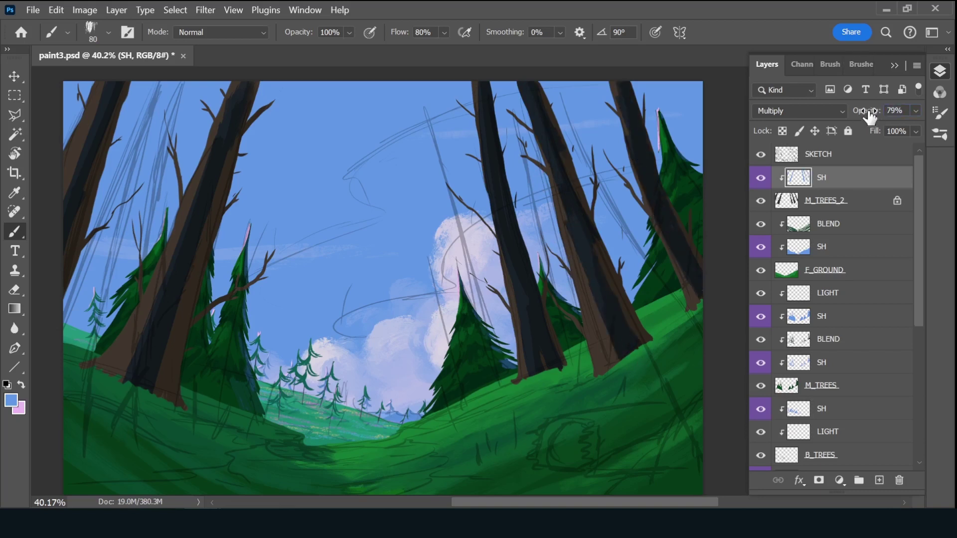
key(ctrl+shift+alt+n)
- Clip the new layer, name it CSH with a Blue label, Multiply mode and a 60 brush
key(ctrl+alt+g)
double_click(817, 224)
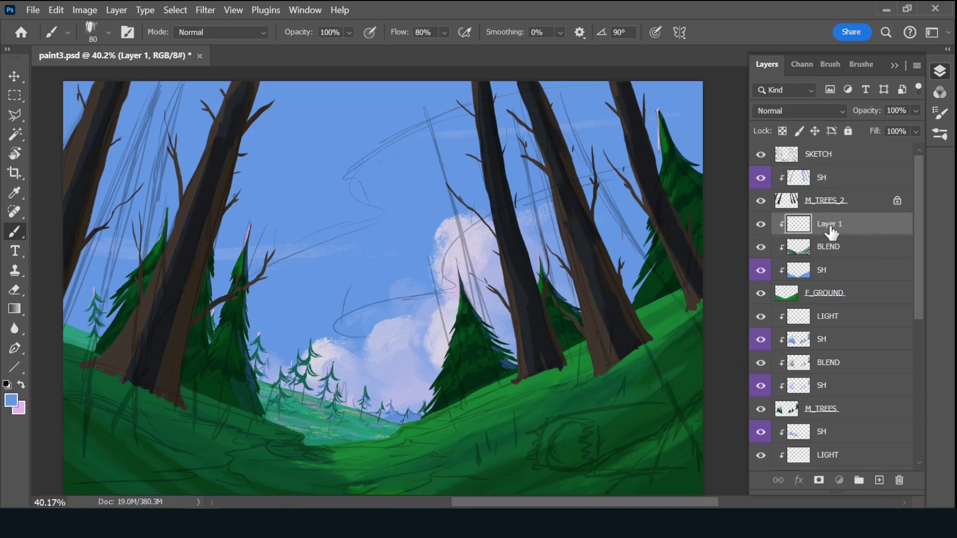
text(CSH)
key(Return)
right_click(767, 225)
click(809, 351)
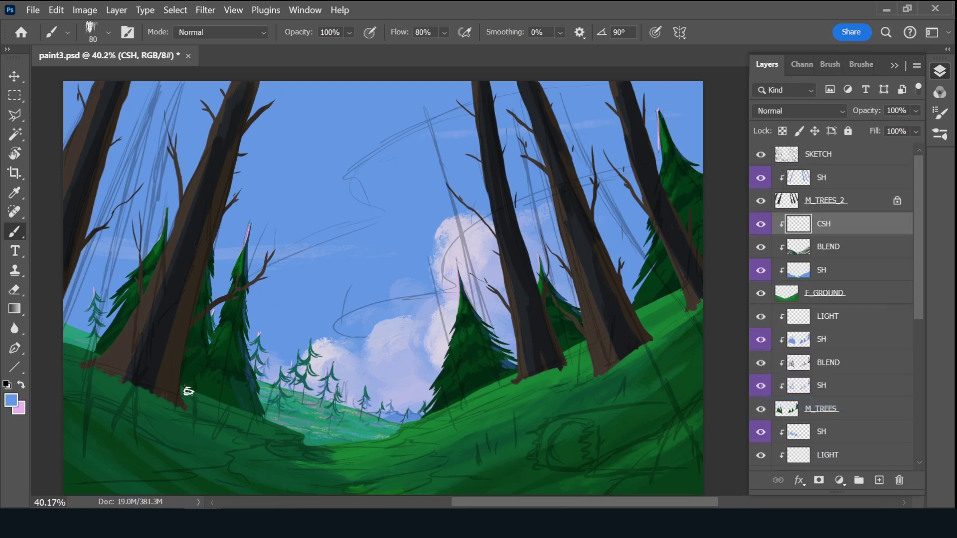
key(bracketleft)
key(bracketleft)
click(797, 110)
click(792, 134)
- Paint cast shadows on the grass around the left, pine and right tree bases
mouse_move(216, 415)
mouse_down()
mouse_move(250, 432)
mouse_move(242, 414)
mouse_up()
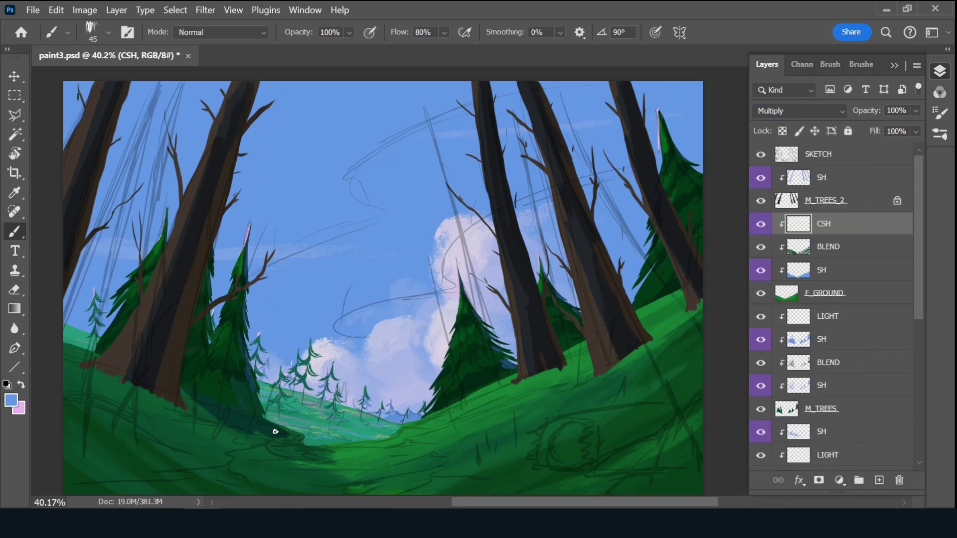
drag(187, 402, 228, 431)
drag(291, 448, 240, 436)
mouse_move(423, 419)
mouse_down()
mouse_move(515, 376)
mouse_move(491, 393)
mouse_up()
drag(641, 316, 634, 315)
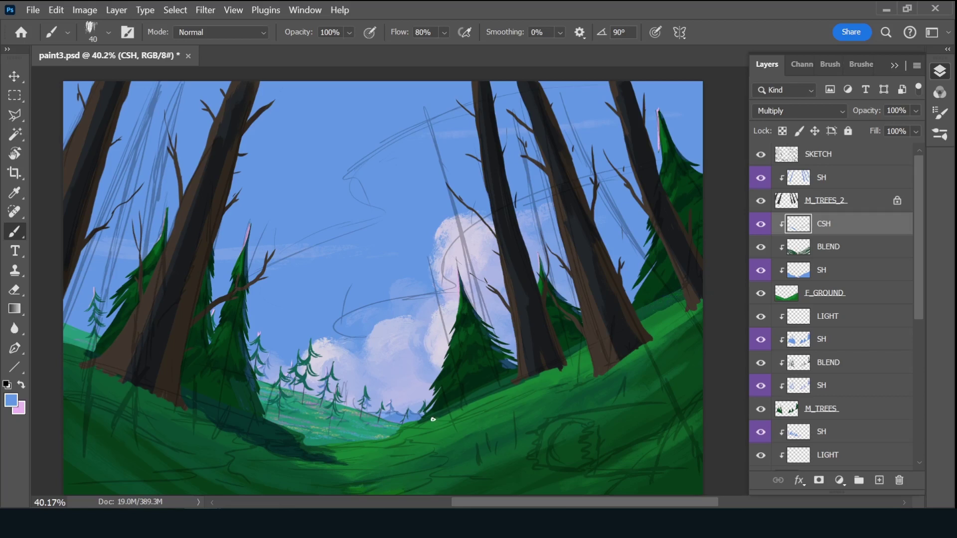
mouse_move(433, 419)
mouse_down()
mouse_move(597, 354)
mouse_move(581, 349)
mouse_up()
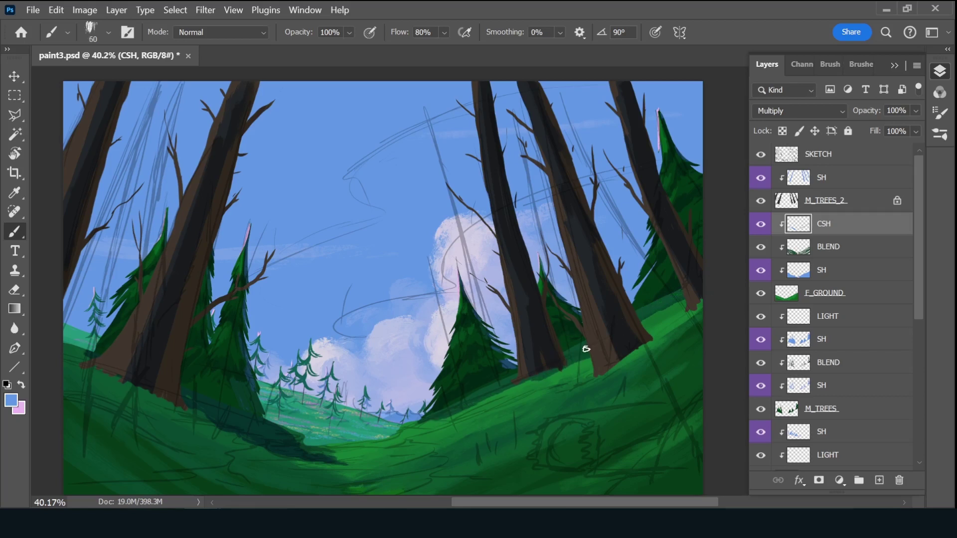
drag(643, 327, 685, 302)
click(845, 177)
- Create a clipped layer named BLEND and hide the SKETCH layer
click(879, 480)
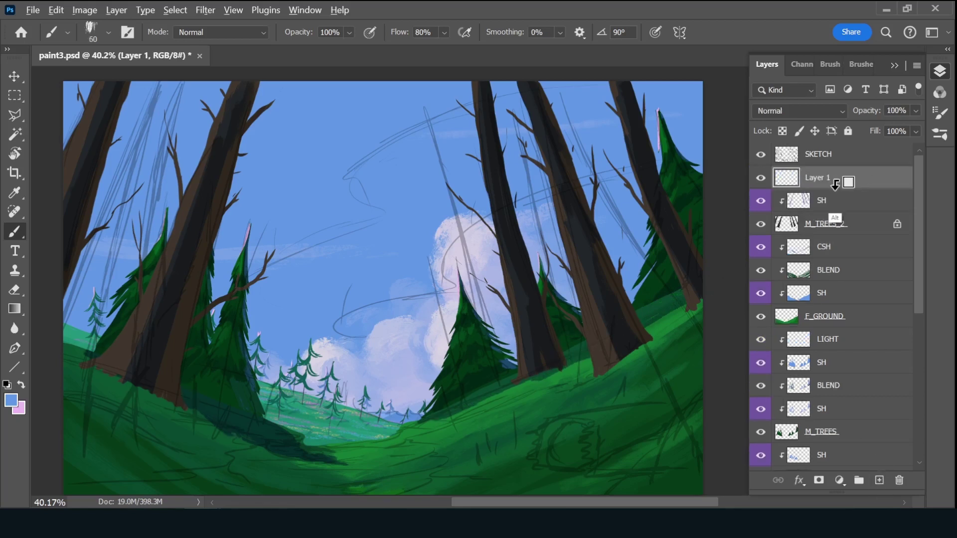
double_click(827, 177)
text(BLEND)
key(Return)
click(761, 154)
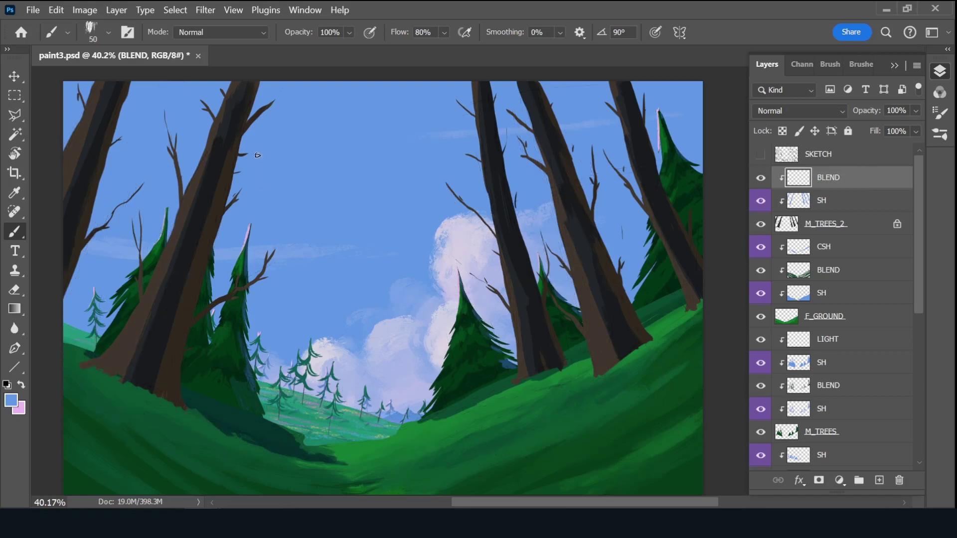
- Sample the left trunk's dark and brown tones and blend a light stroke along it
key(x)
alt+click(103, 112)
alt+click(88, 129)
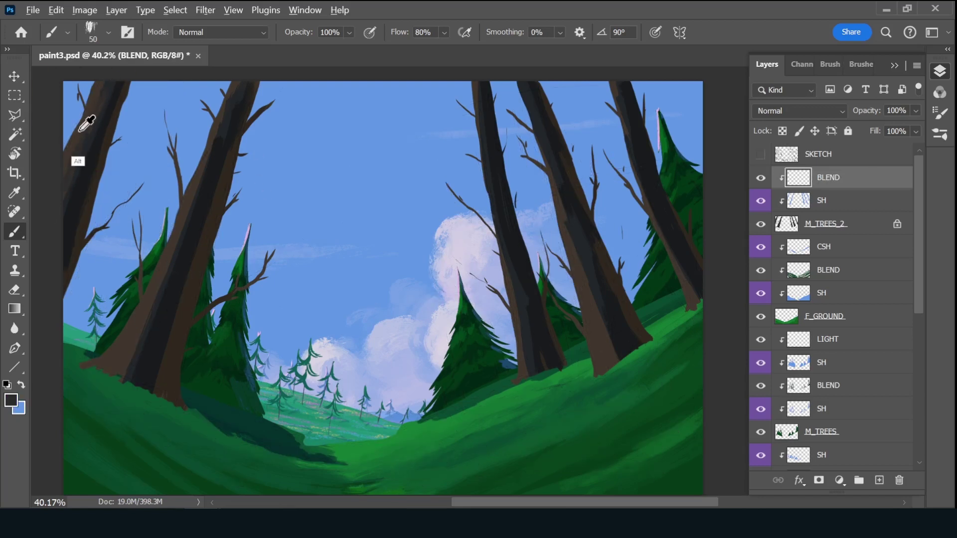
alt+click(95, 150)
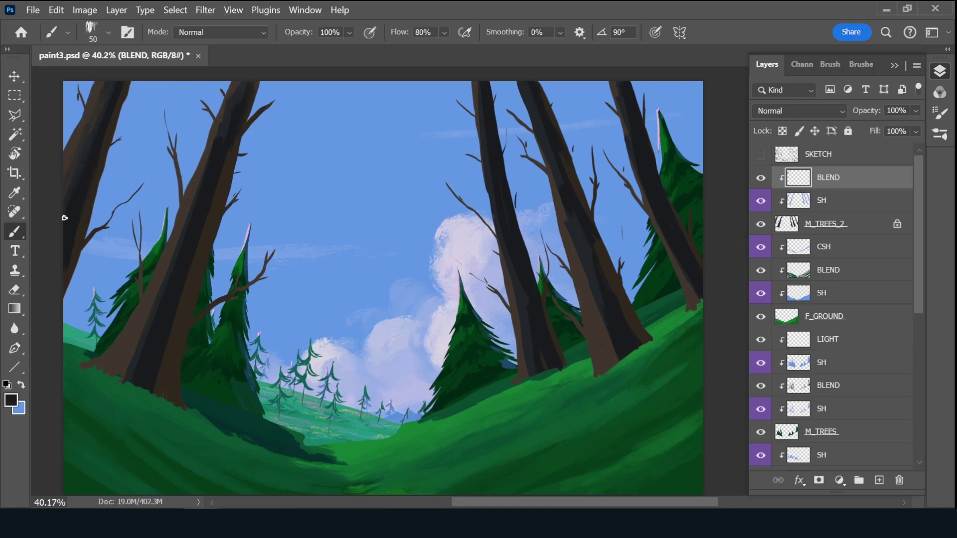
key(x)
drag(118, 107, 85, 238)
alt+click(117, 116)
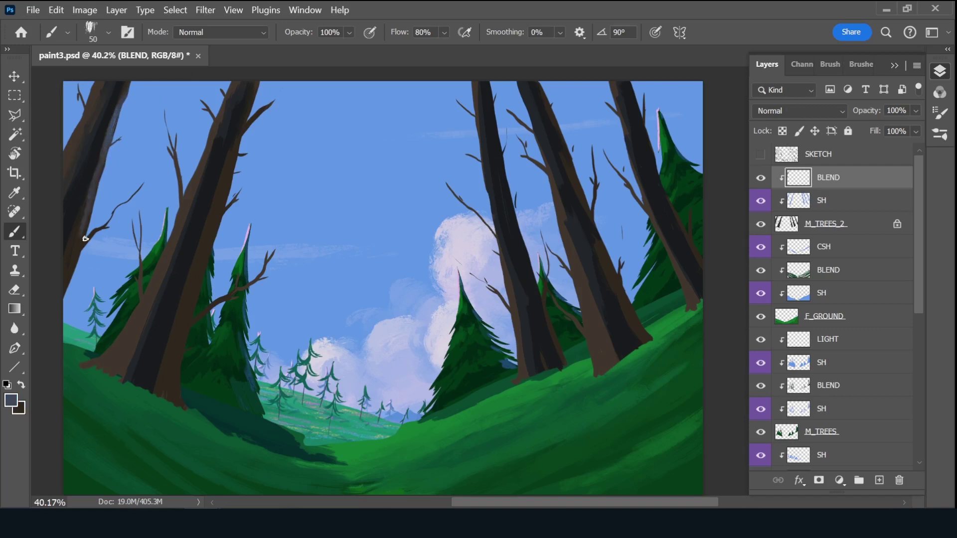
alt+click(76, 245)
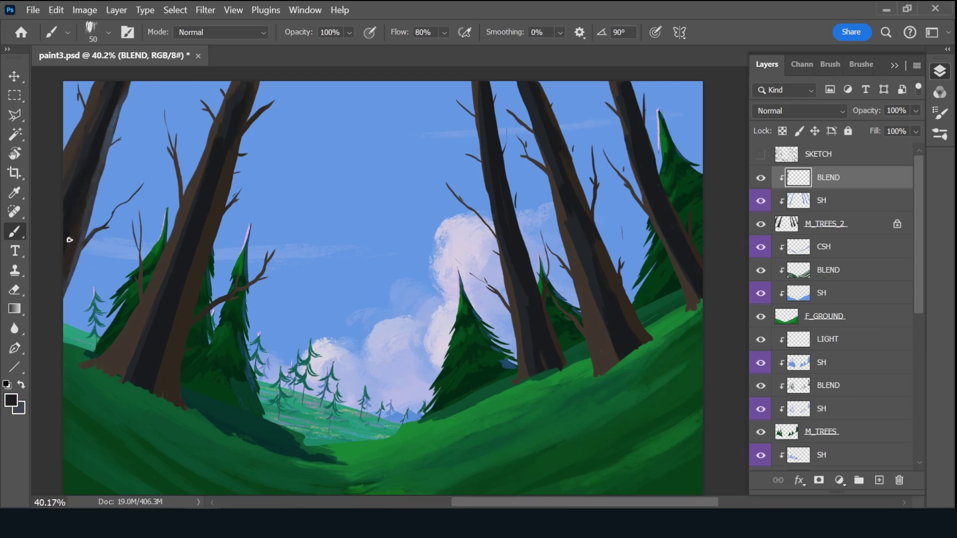
- Blend darker brown into the left trunk base, sampling nearby trunk colours
right_click(77, 211)
key(Escape)
click(11, 401)
key(Return)
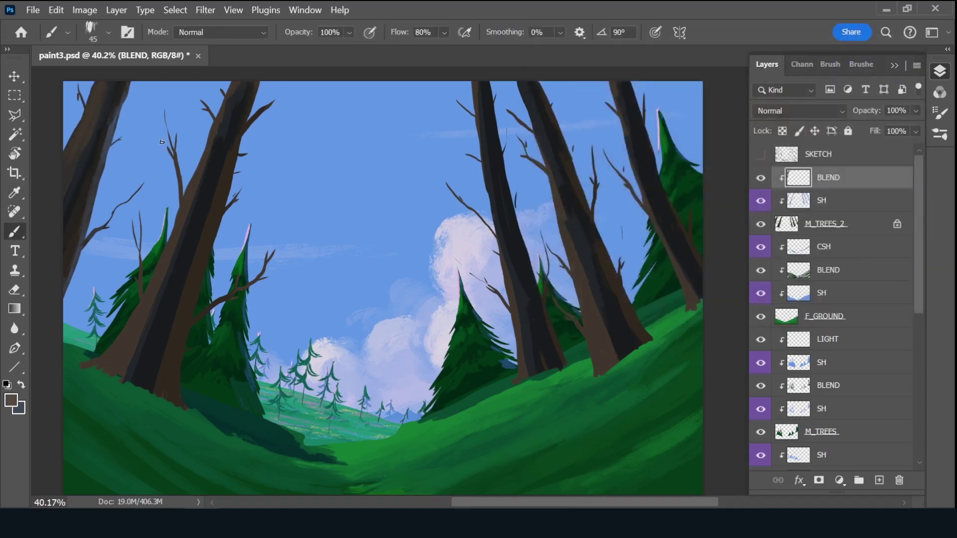
alt+click(250, 231)
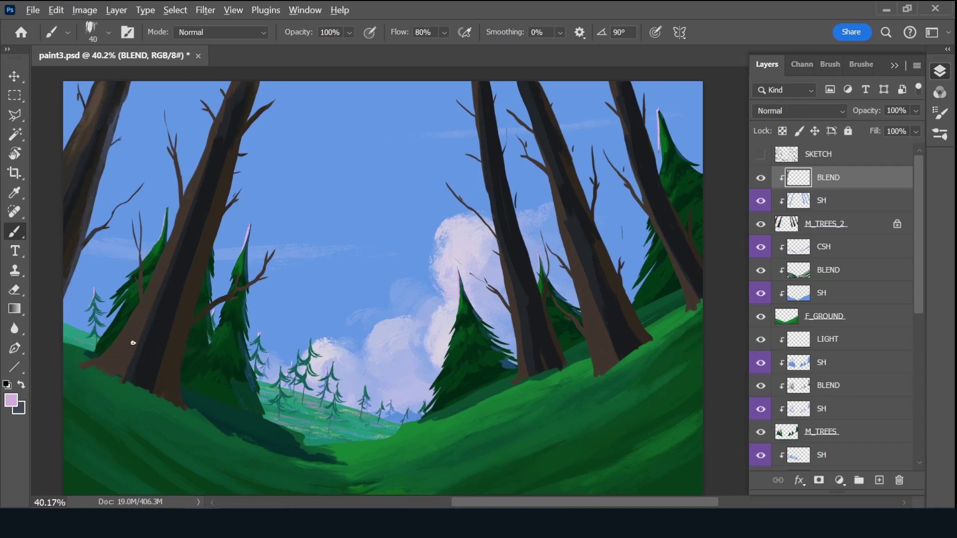
alt+click(150, 325)
drag(137, 329, 95, 373)
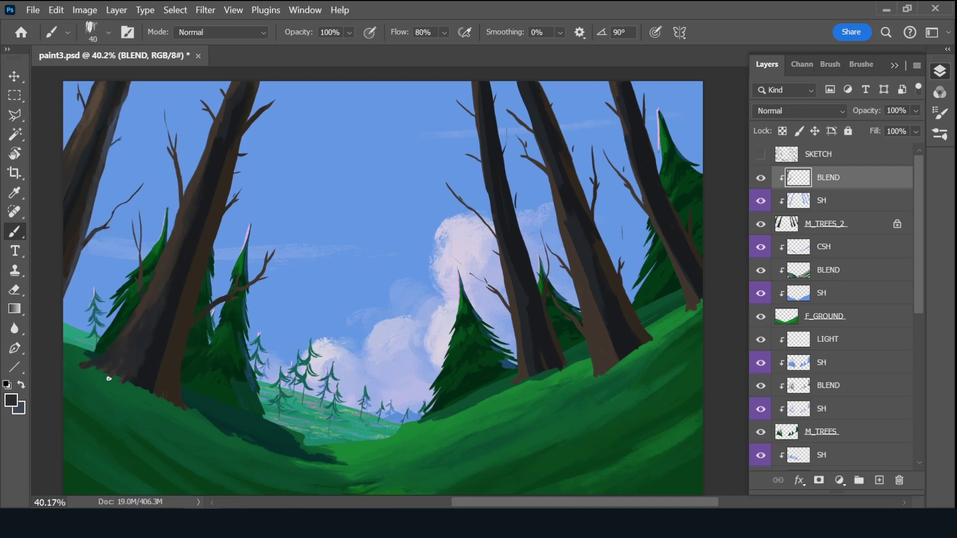
alt+click(167, 304)
alt+click(159, 277)
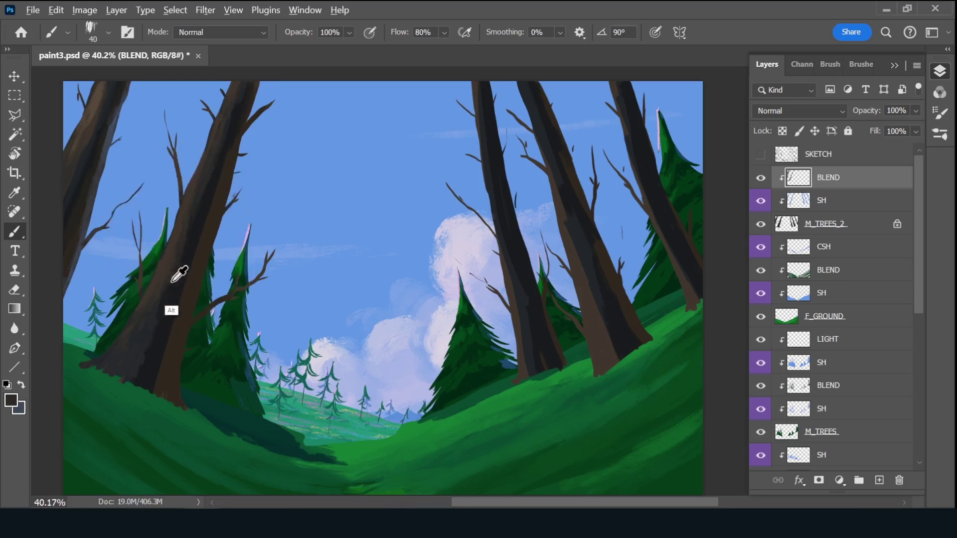
- Sample dark trunk browns and paint shading down the left trunk's base
key(x)
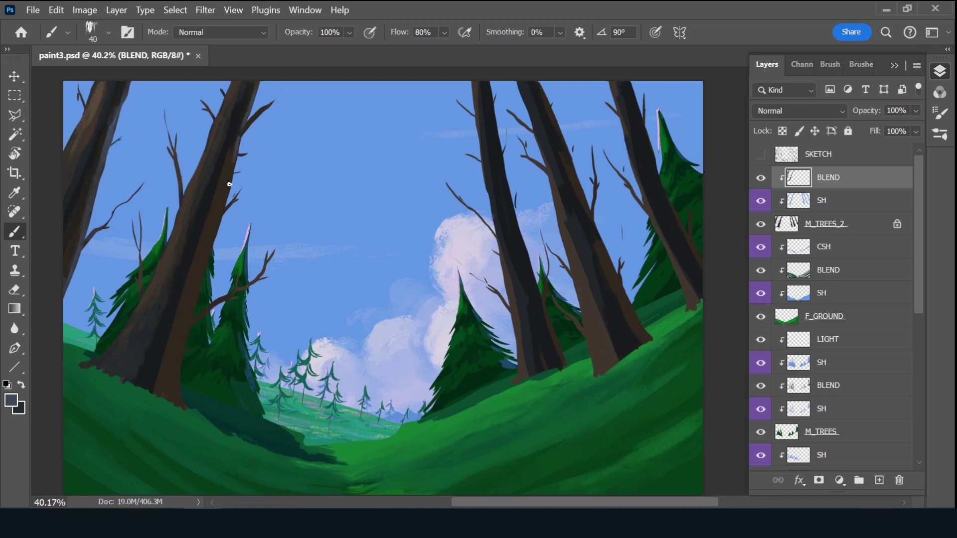
alt+click(188, 310)
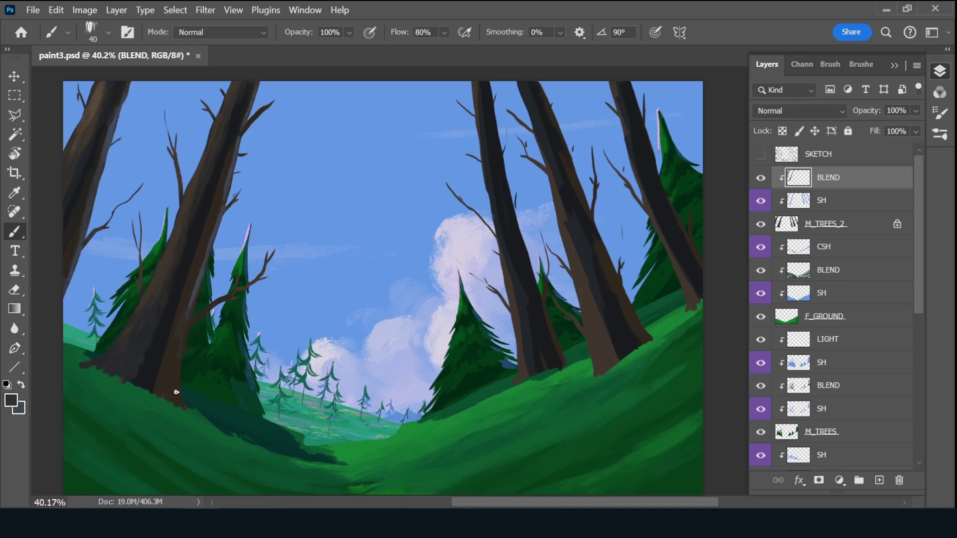
alt+click(189, 311)
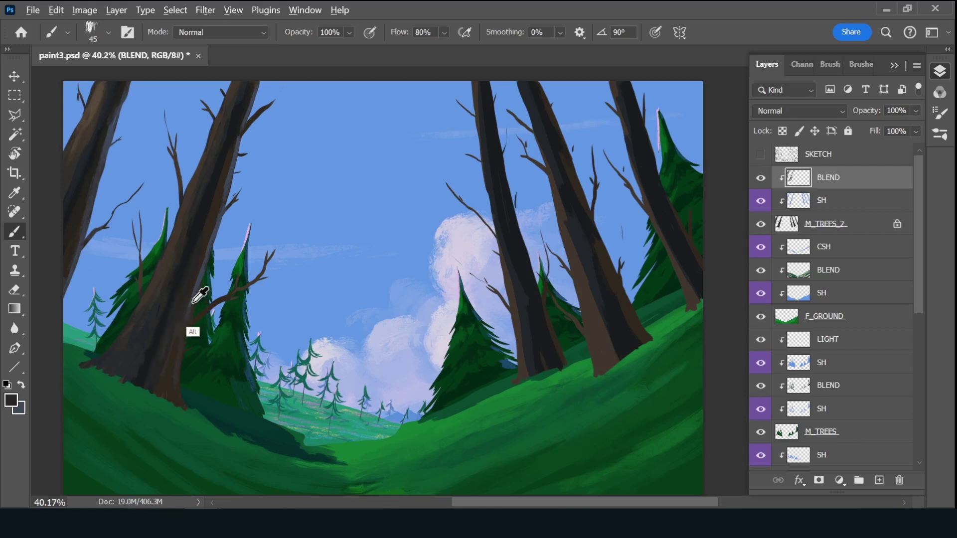
alt+click(207, 239)
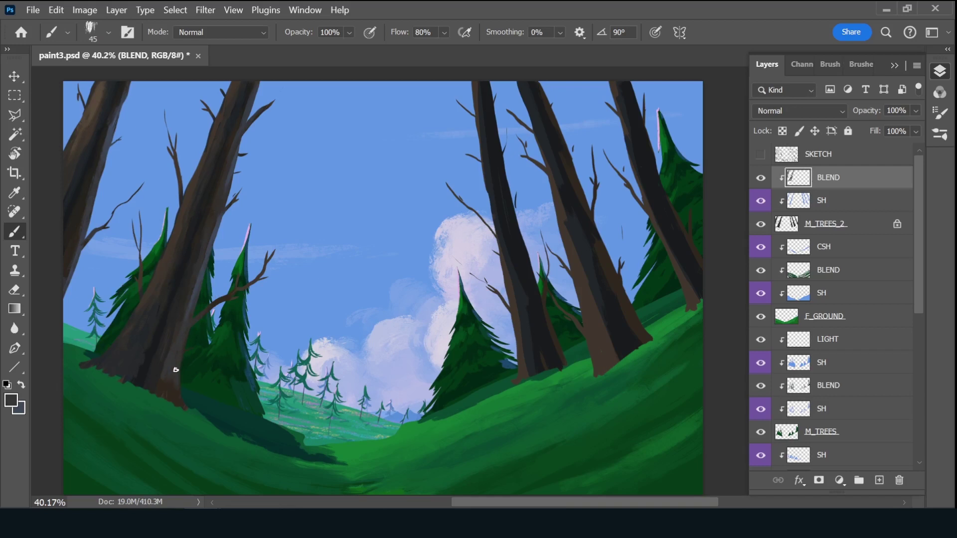
drag(169, 342, 154, 383)
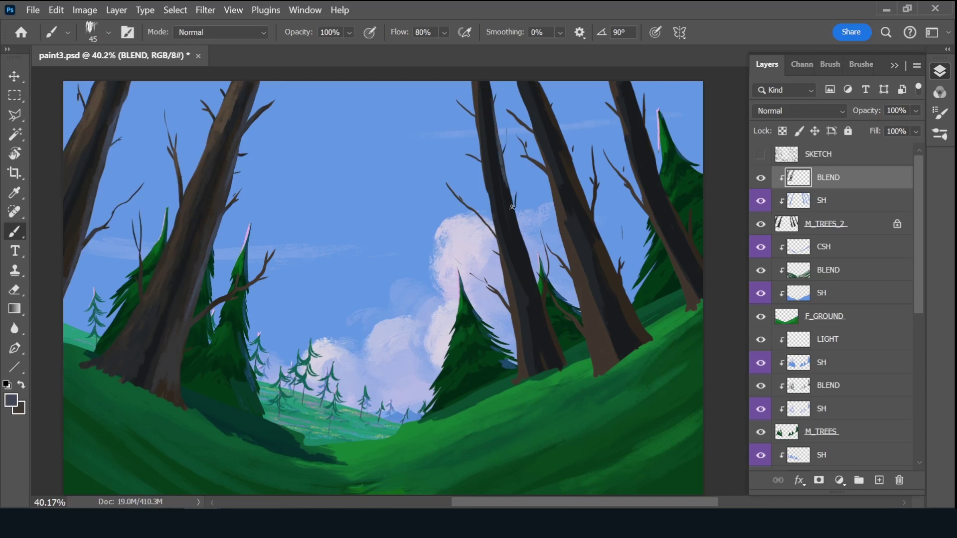
- Darken the centre trunk's left edge and lower part with sampled near-black browns
alt+click(643, 119)
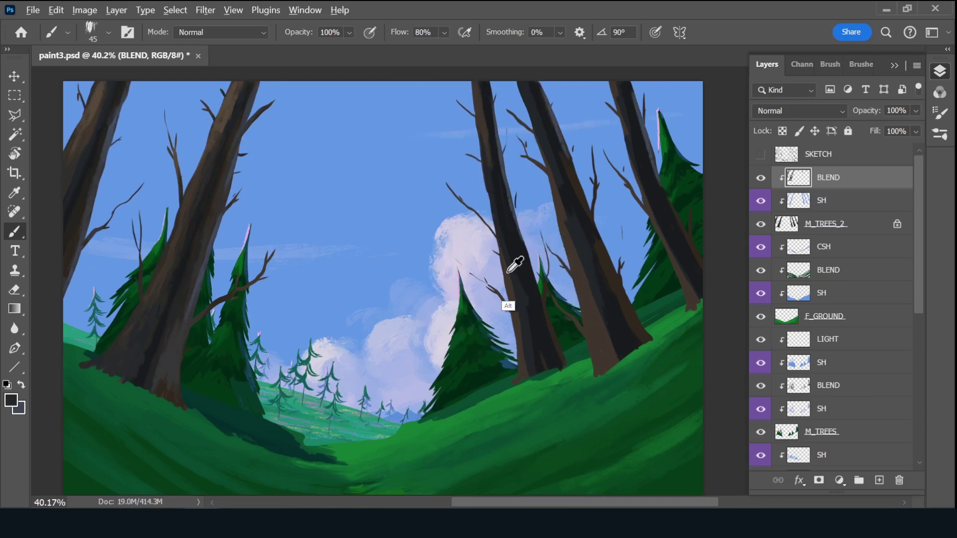
drag(509, 261, 516, 349)
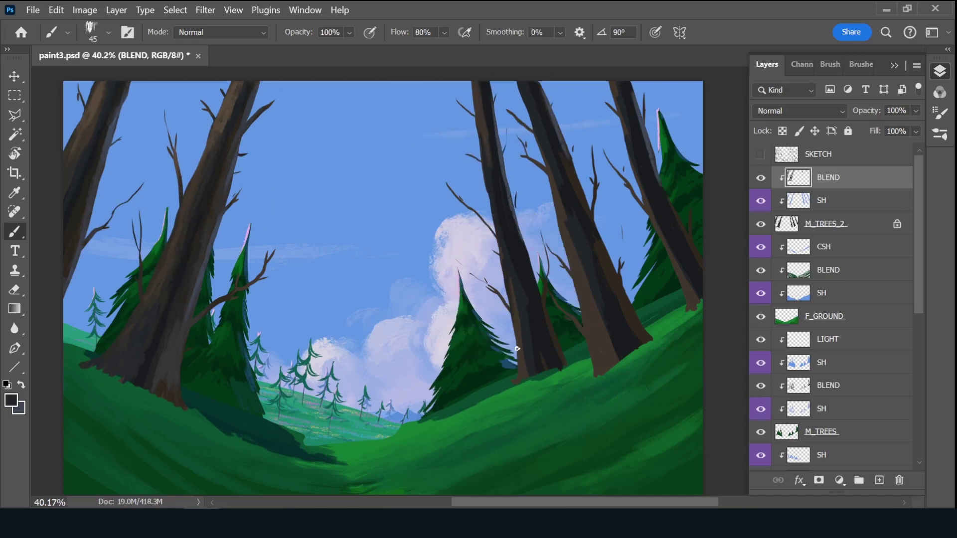
alt+click(513, 286)
alt+click(493, 162)
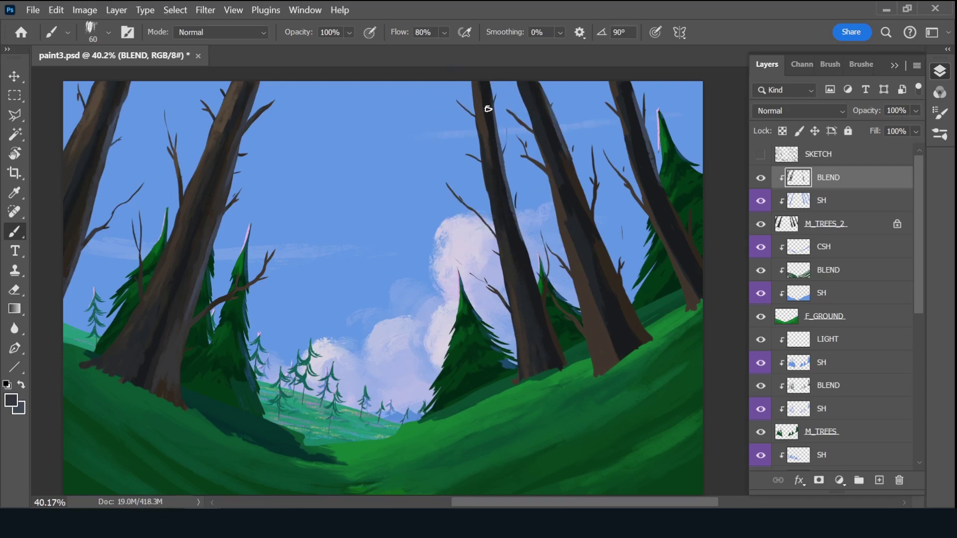
alt+click(493, 162)
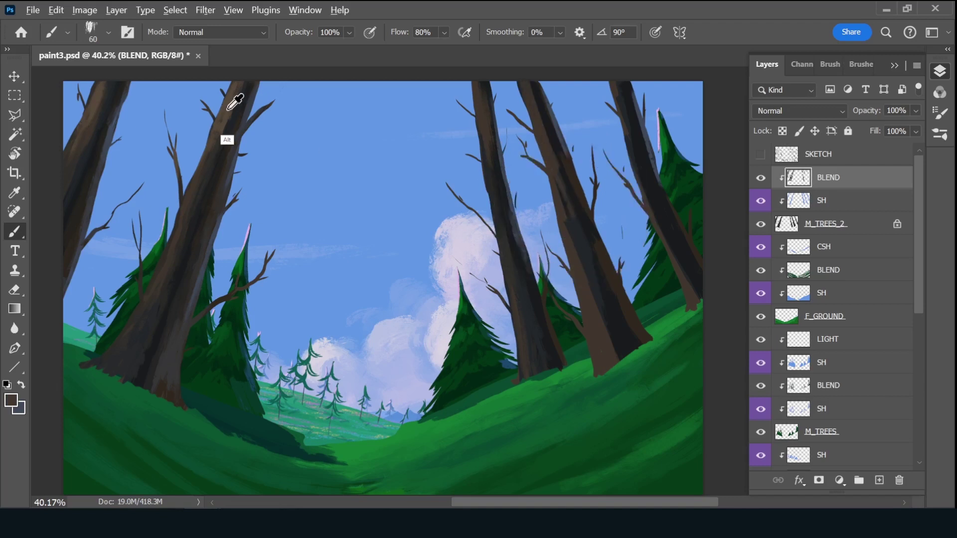
alt+click(571, 239)
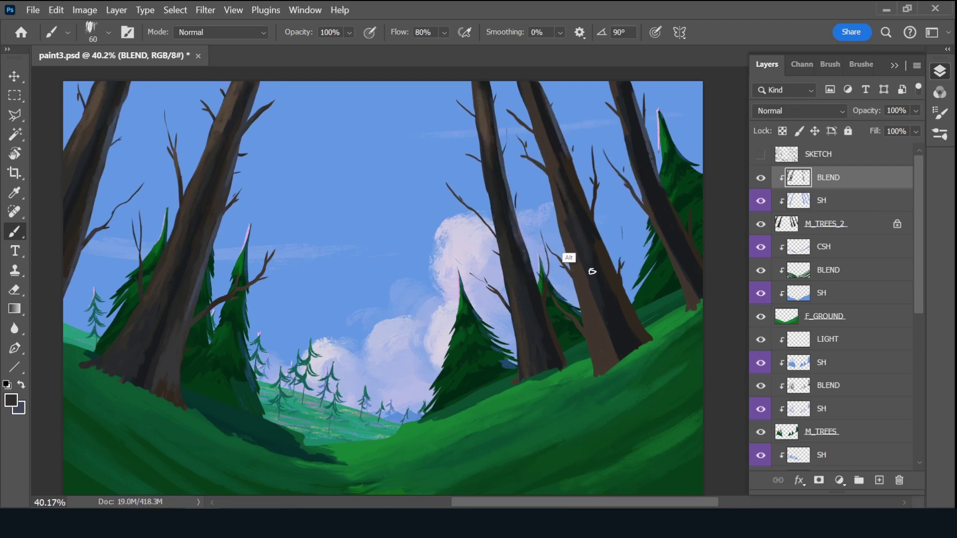
drag(603, 338, 598, 373)
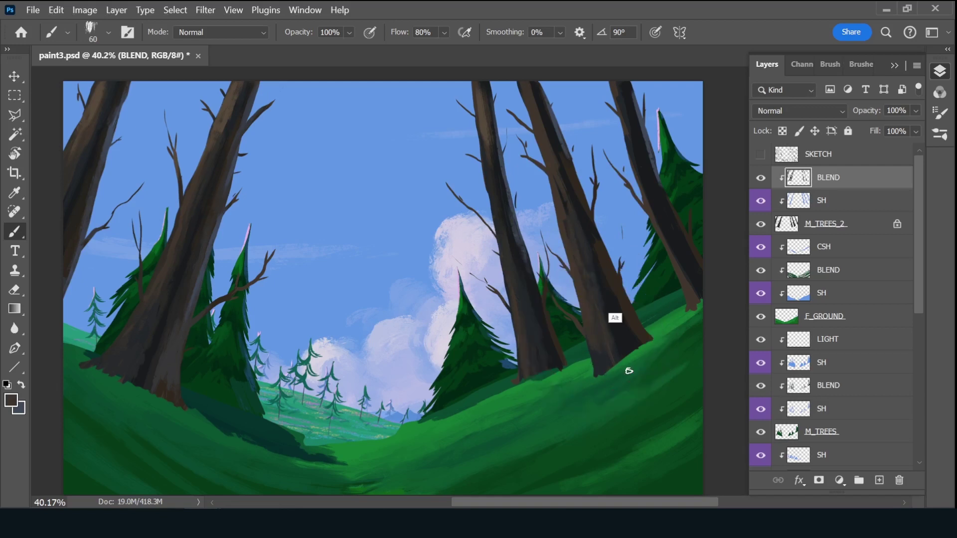
- Sample further dark browns from the centre and right trunks
alt+click(623, 294)
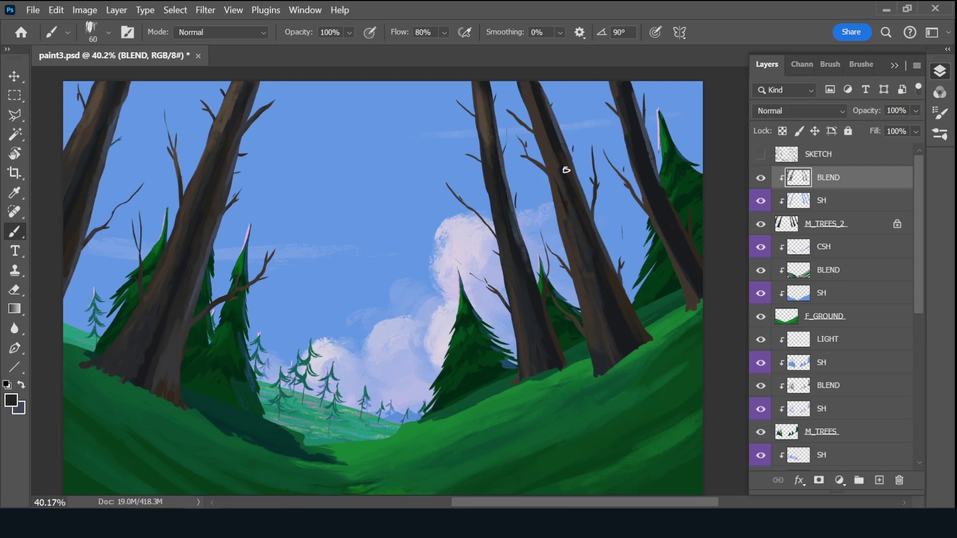
alt+click(541, 139)
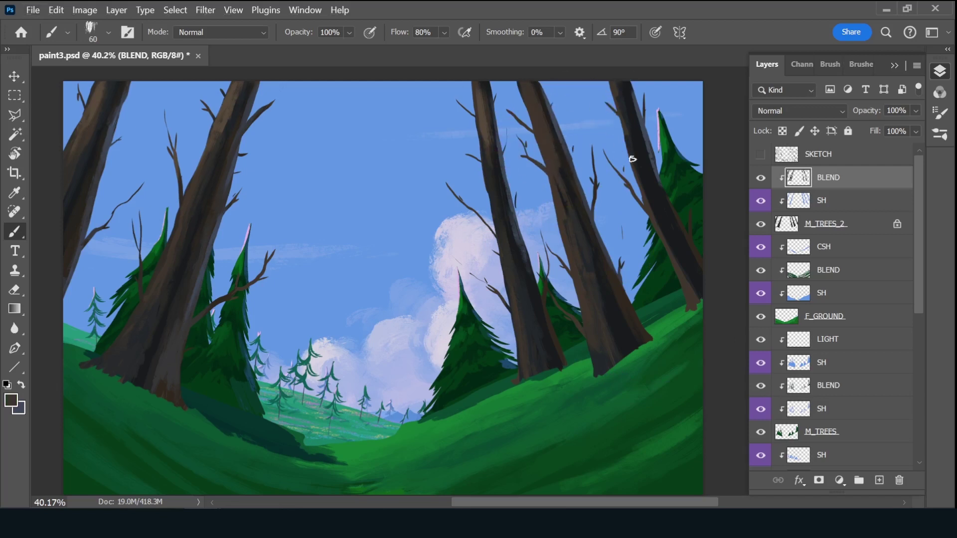
alt+click(564, 175)
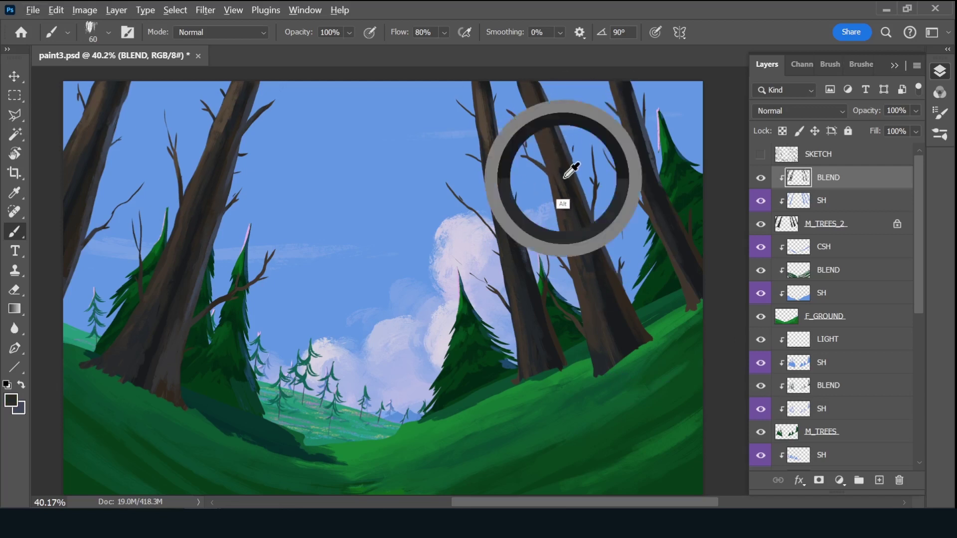
alt+click(684, 288)
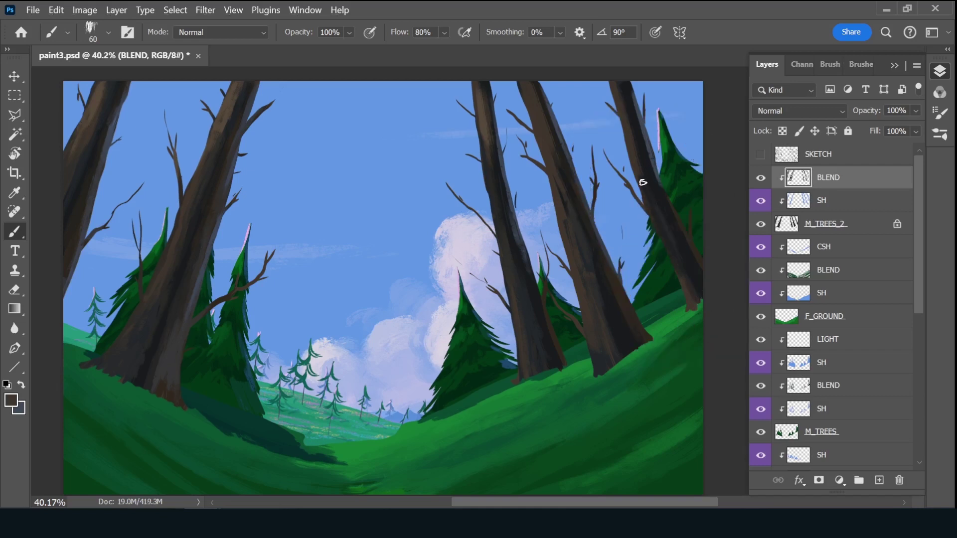
alt+click(688, 238)
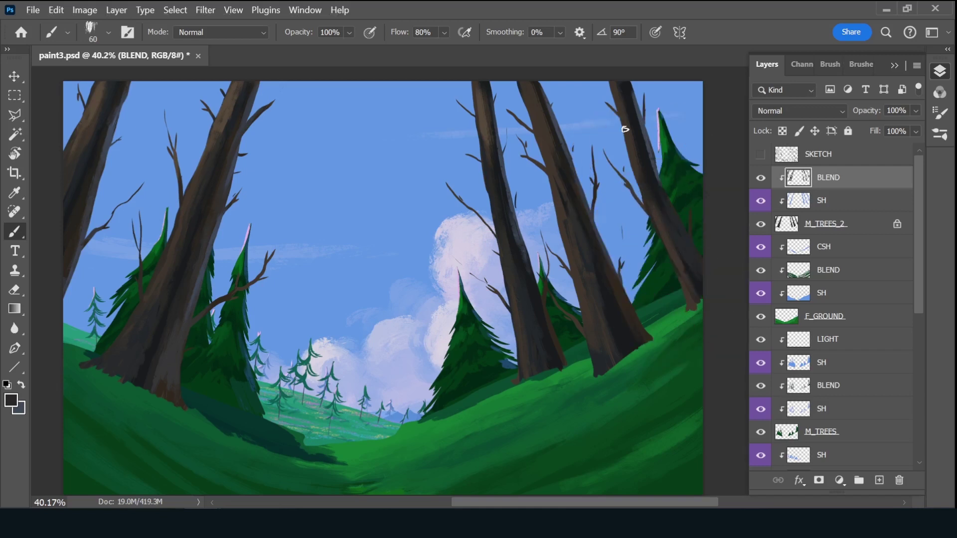
alt+click(483, 129)
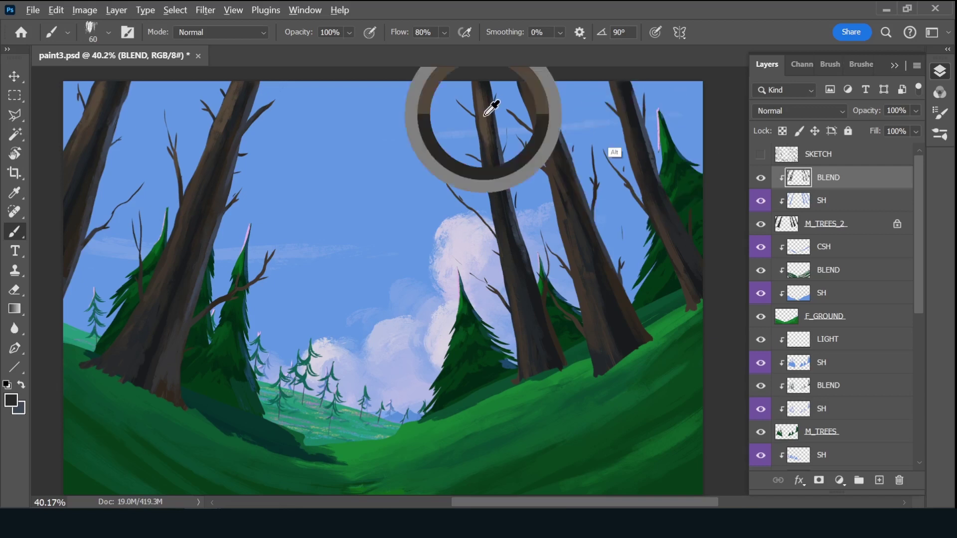
- Add a new layer named DETAILS and choose the rough inking brush
click(879, 480)
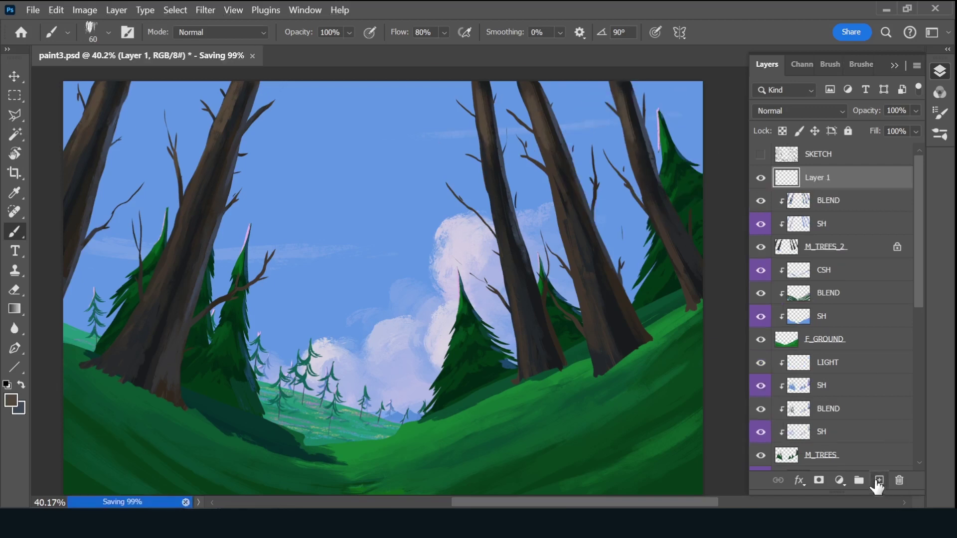
double_click(842, 178)
text(DETAILS)
key(Return)
click(853, 64)
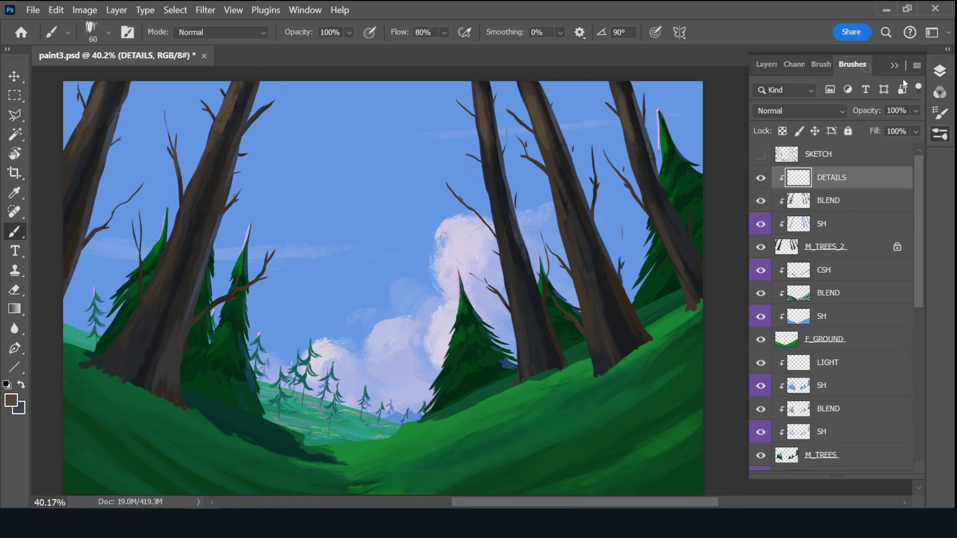
click(822, 266)
- Draw near-black bark crack lines on the trunks and save the painting
click(11, 400)
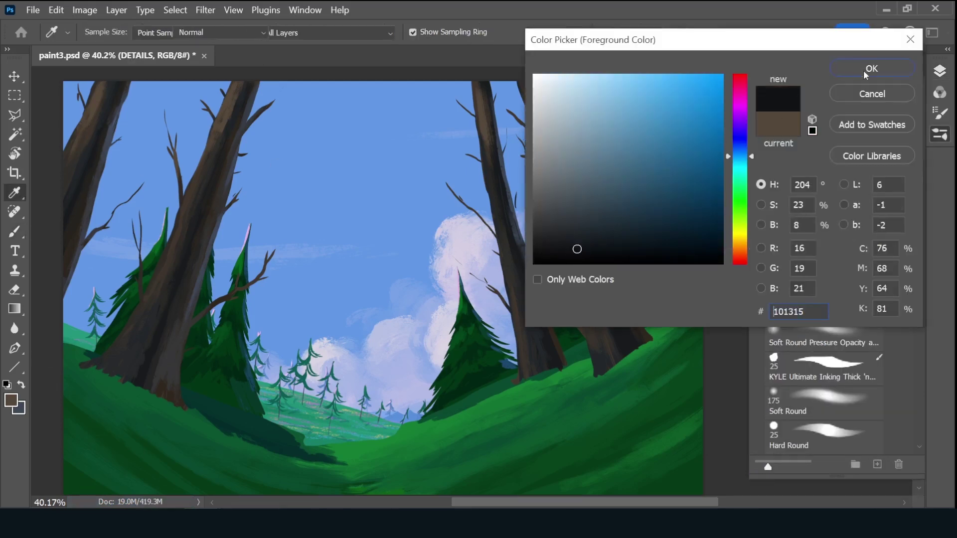
key(Return)
drag(105, 90, 88, 92)
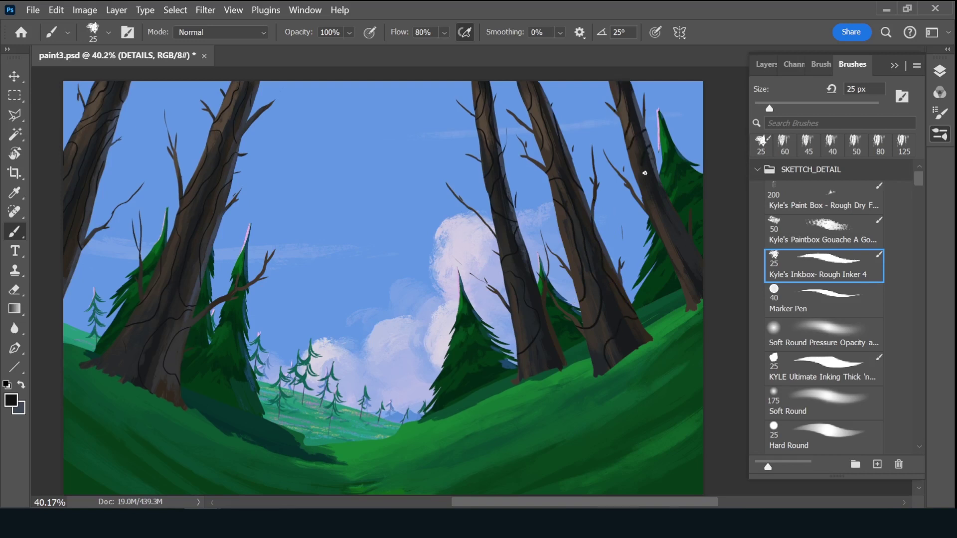
key(ctrl+s)
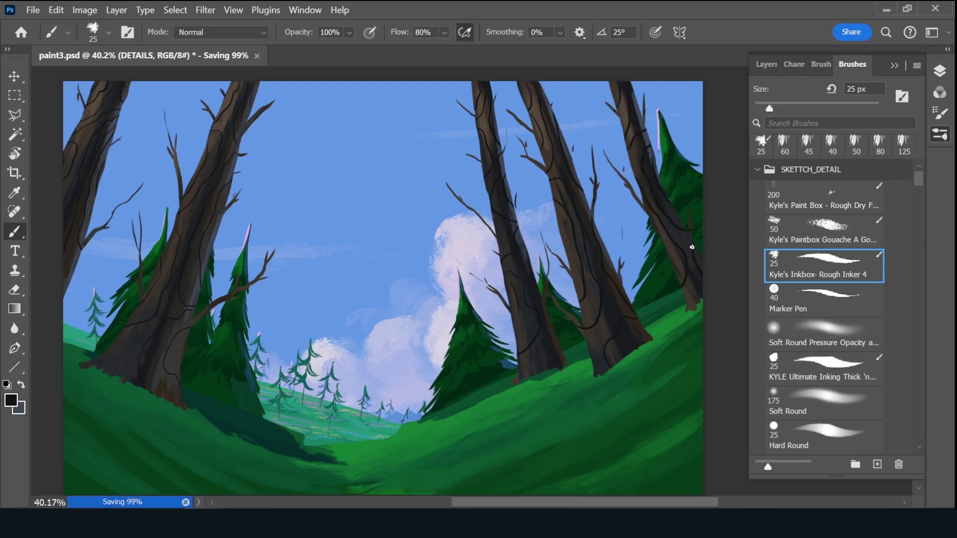
- Pick a darker brown from the trunk and set the brush size to 70 px
key(i)
click(97, 138)
click(14, 394)
click(74, 149)
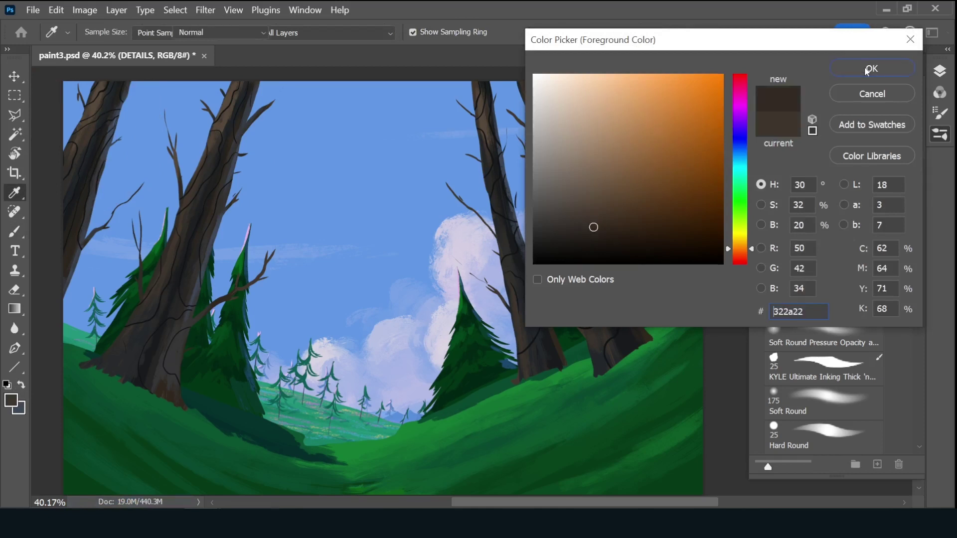
key(Return)
key(b)
click(225, 141)
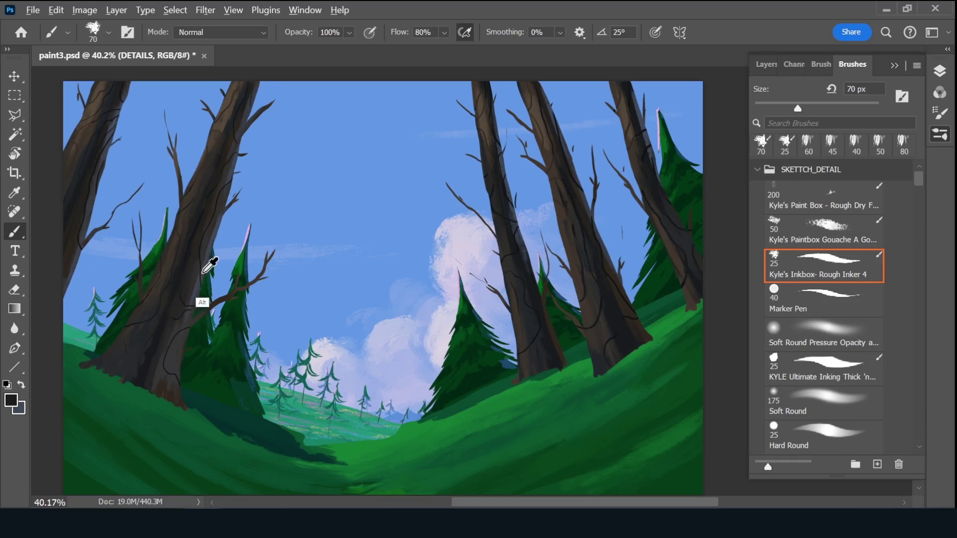
- Choose a dark blue-grey, save, and duplicate the DETAILS layer
click(11, 401)
key(Return)
key(b)
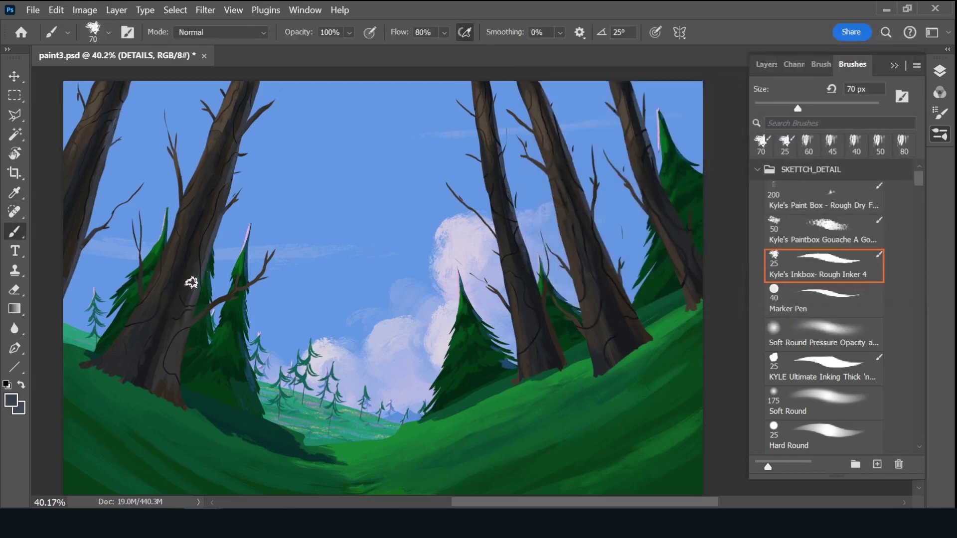
key(ctrl+s)
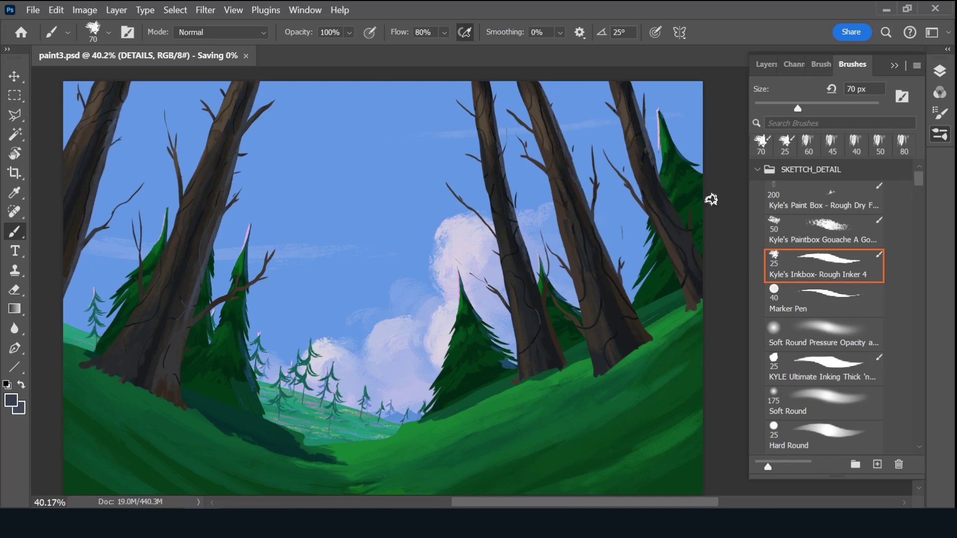
key(ctrl+j)
click(766, 64)
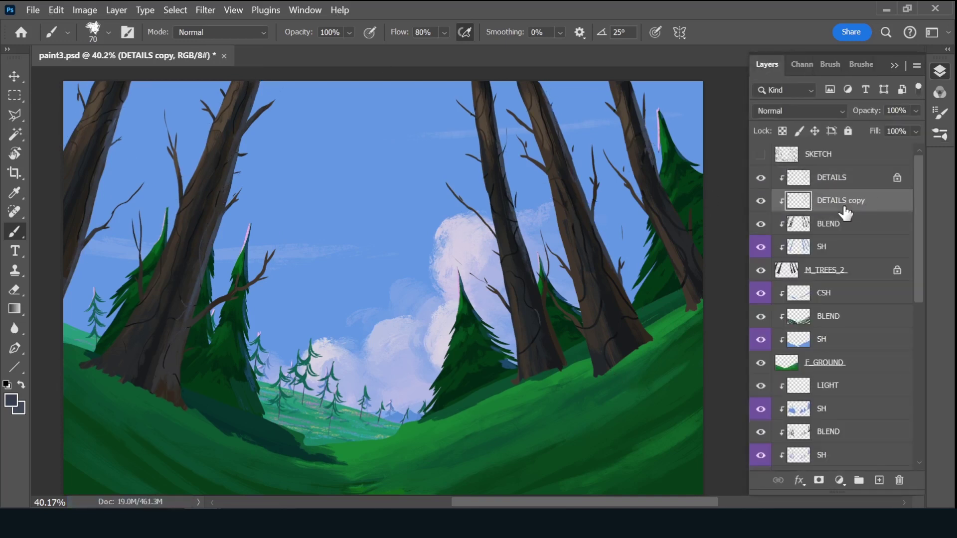
- Rename the duplicate layer LIGHT and lock its transparent pixels
double_click(841, 200)
text(LIGHT)
key(Return)
key(slash)
- Recolour the copied bark lines pale sky blue, then pick the brown 50483e
alt+click(410, 193)
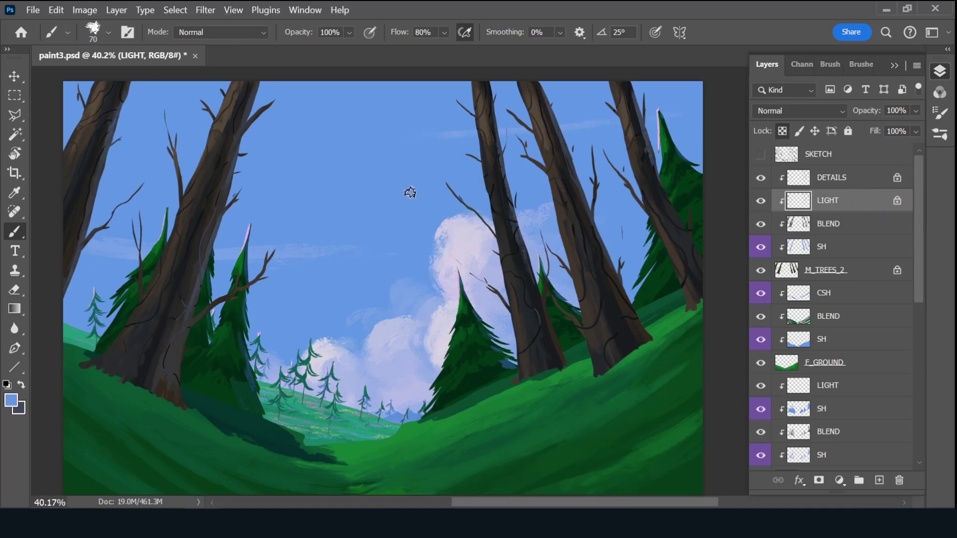
key(v)
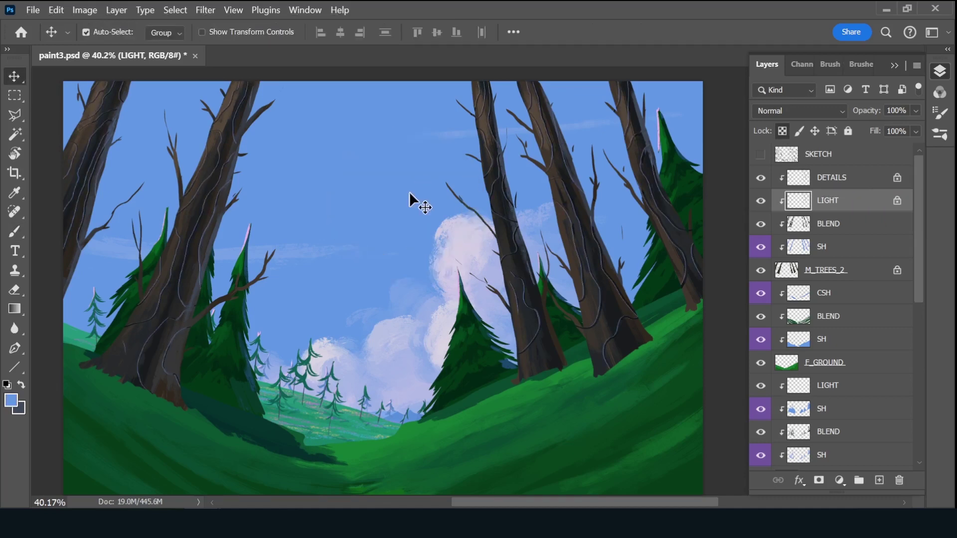
key(b)
click(11, 400)
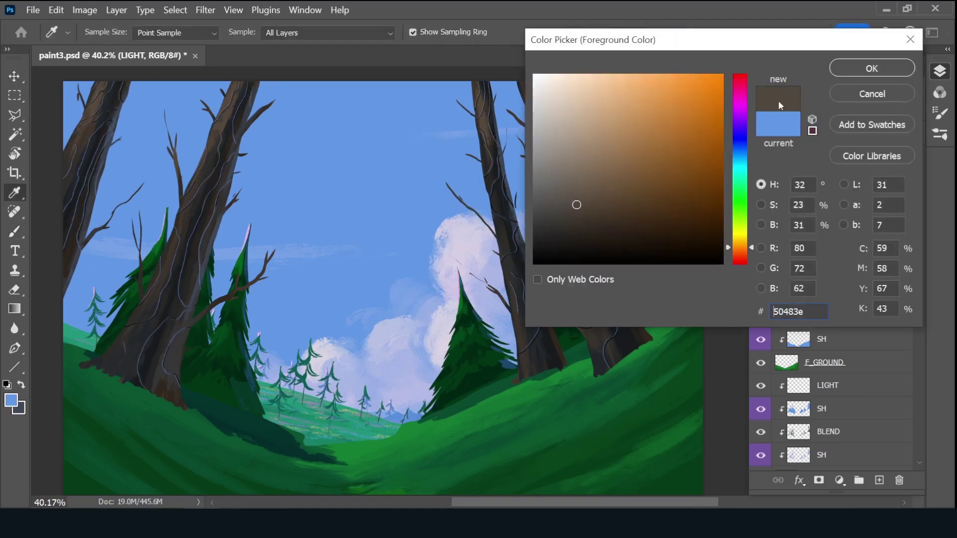
key(Return)
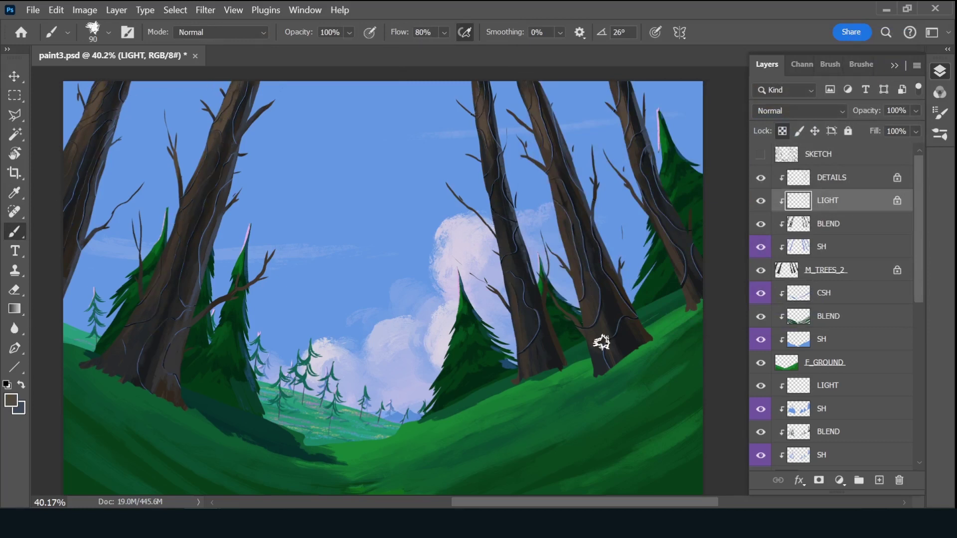
- Add a new layer above DETAILS and name it MOSS
click(879, 480)
drag(850, 200, 850, 177)
double_click(850, 178)
text(MO)
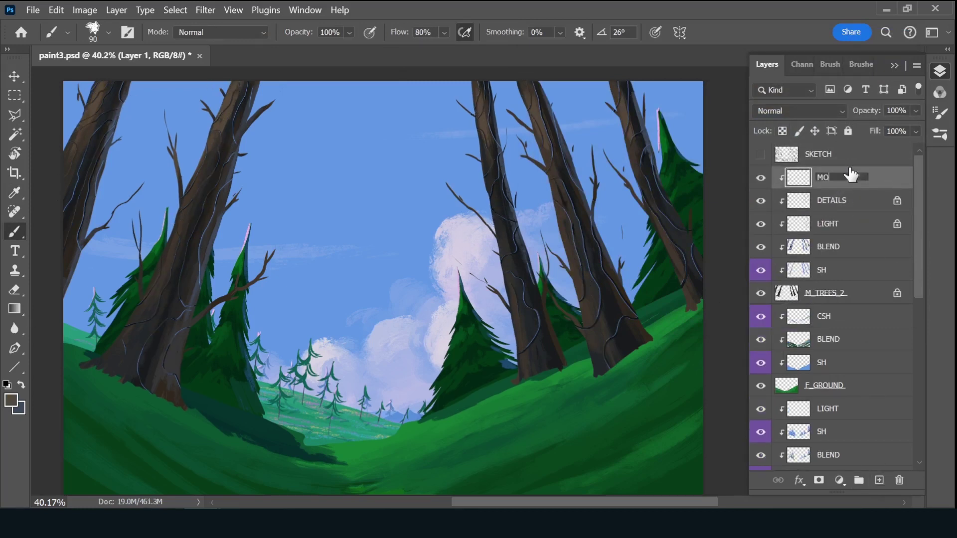
text(XX)
key(Return)
double_click(851, 177)
text(M)
key(Return)
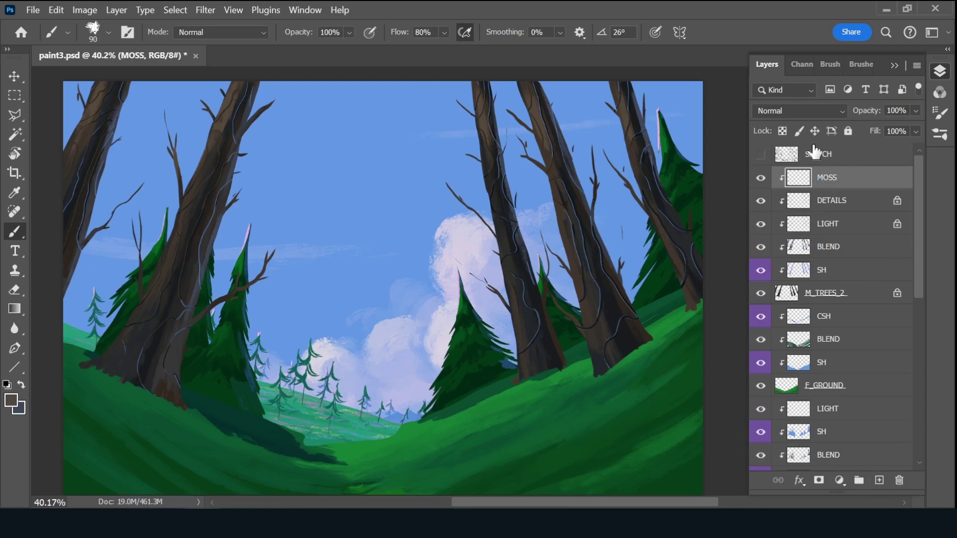
right_click(761, 177)
- Load the Bush_Flat brush with green sampled from the grass, sized to 150 px
click(861, 64)
drag(919, 178, 919, 252)
click(824, 350)
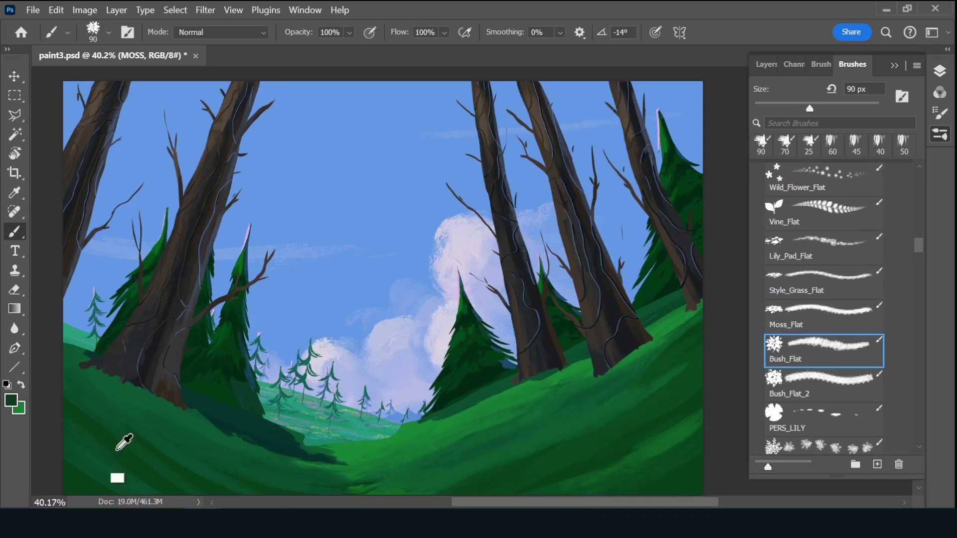
alt+click(93, 463)
key(x)
key(bracketright)
key(bracketright)
key(bracketright)
- Paint moss up the middle, right and left trunks and around their bases
mouse_move(565, 357)
mouse_down()
mouse_move(536, 374)
mouse_move(540, 306)
mouse_move(523, 312)
mouse_up()
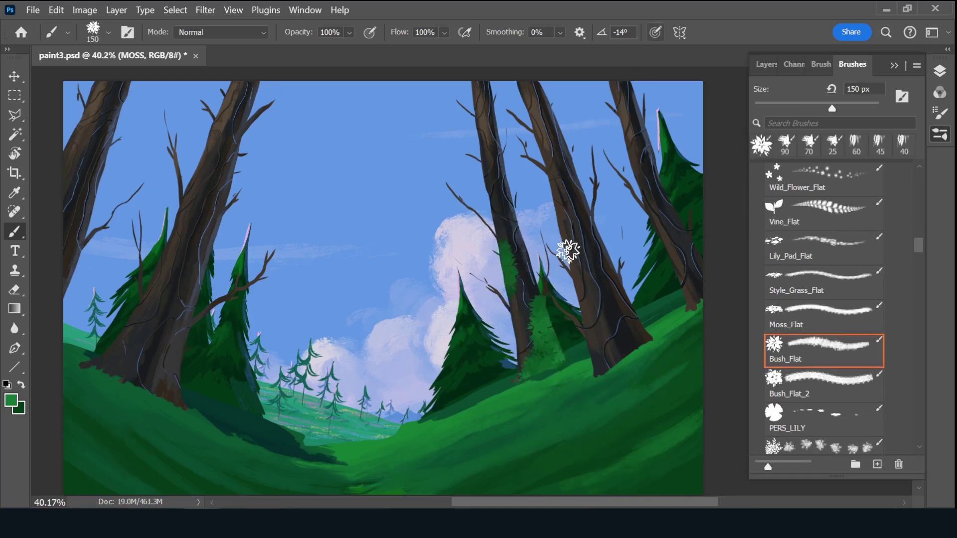
mouse_move(568, 252)
mouse_down()
mouse_move(633, 342)
mouse_move(600, 390)
mouse_move(655, 335)
mouse_up()
drag(670, 215, 698, 286)
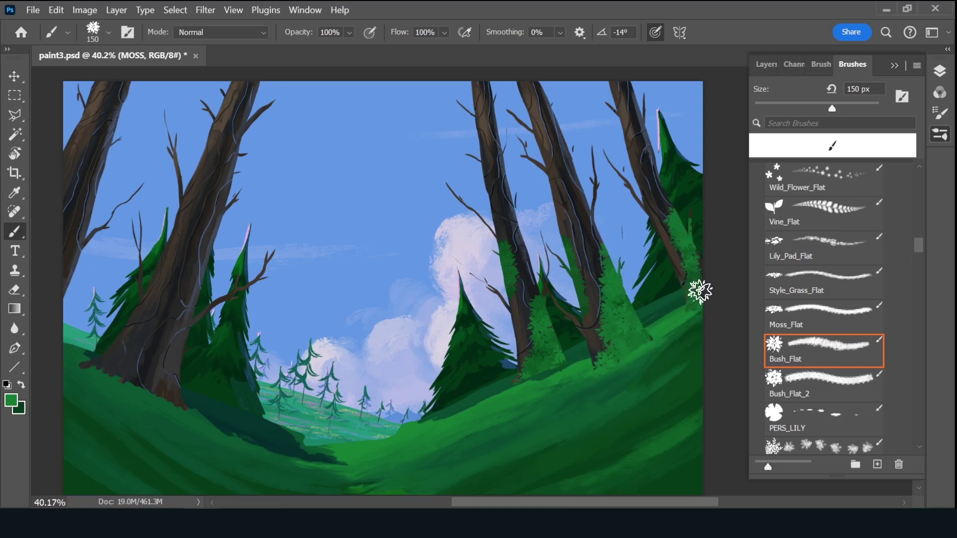
mouse_move(167, 394)
mouse_down()
mouse_move(186, 343)
mouse_move(120, 367)
mouse_up()
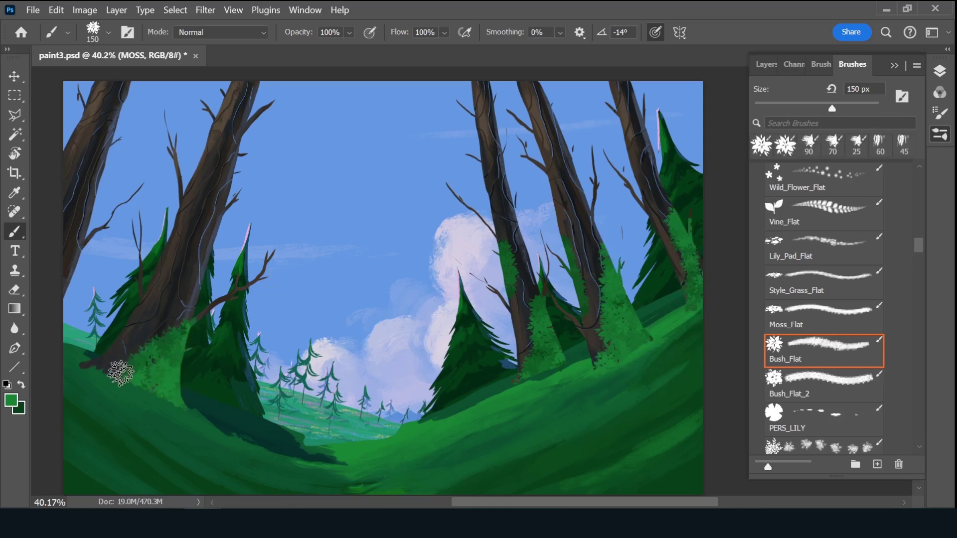
key(bracketright)
mouse_move(186, 319)
mouse_down()
mouse_move(150, 267)
mouse_move(171, 367)
mouse_move(81, 228)
mouse_move(55, 226)
mouse_up()
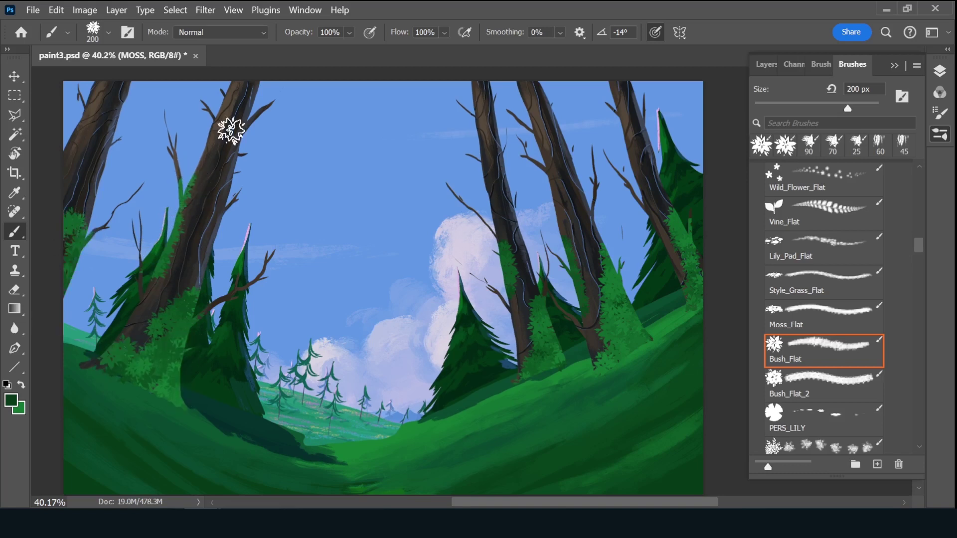
drag(228, 128, 257, 85)
click(766, 64)
- Add a purple-labelled Multiply layer named CSH and pick a sky-blue shading colour
click(879, 479)
double_click(824, 178)
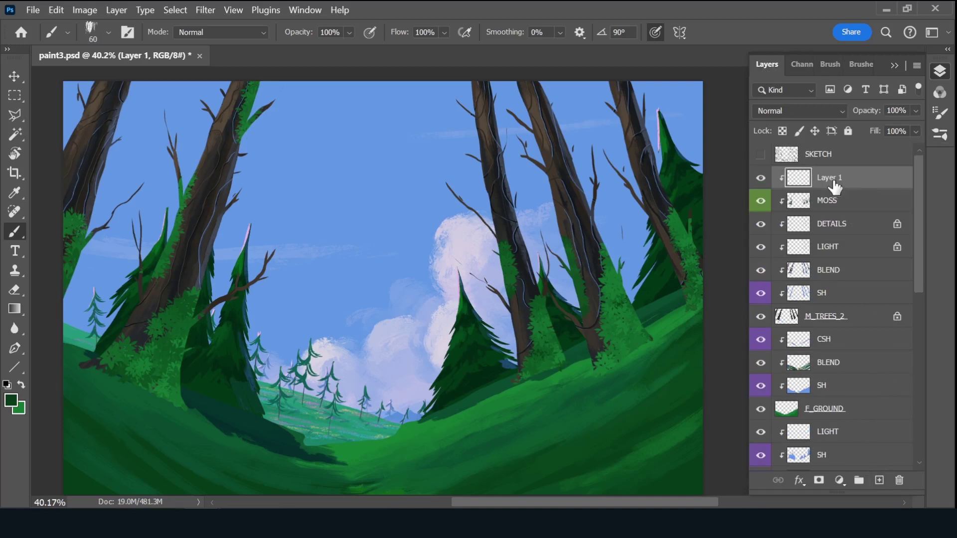
text(CSH)
key(Return)
right_click(765, 183)
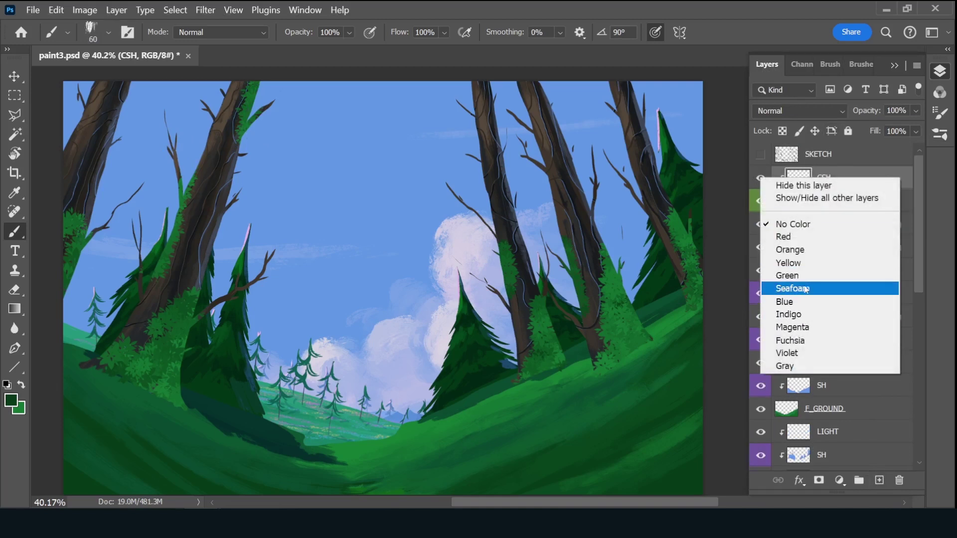
click(777, 342)
alt+click(383, 199)
click(815, 114)
key(bracketright)
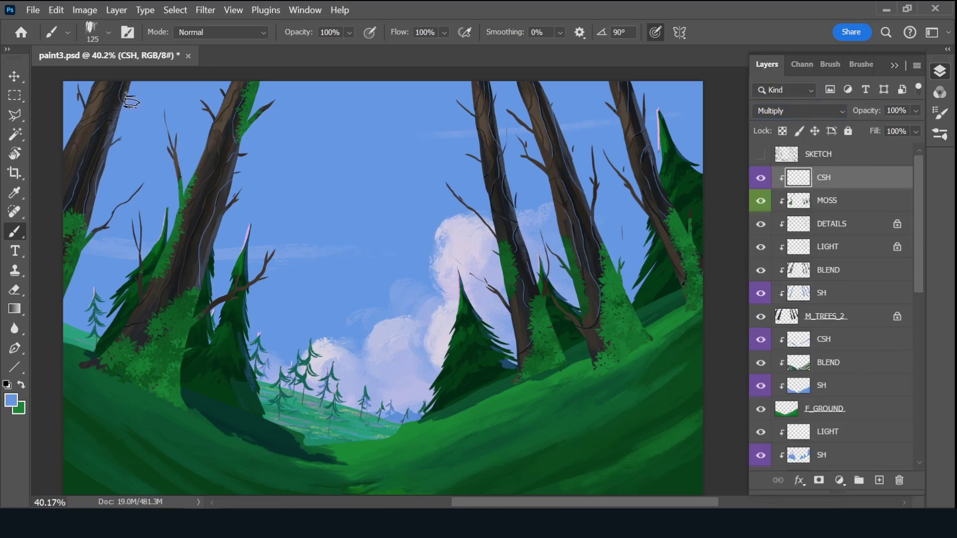
- Shade the left and central-left trunks darker down to their bases
drag(131, 101, 52, 181)
mouse_move(118, 135)
mouse_down()
mouse_move(44, 235)
mouse_move(42, 301)
mouse_up()
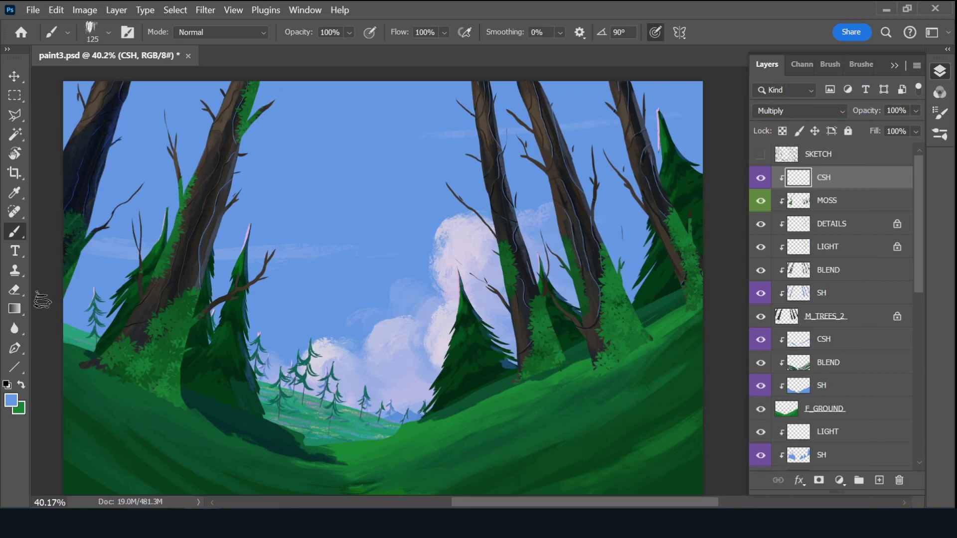
key(bracketleft)
key(bracketleft)
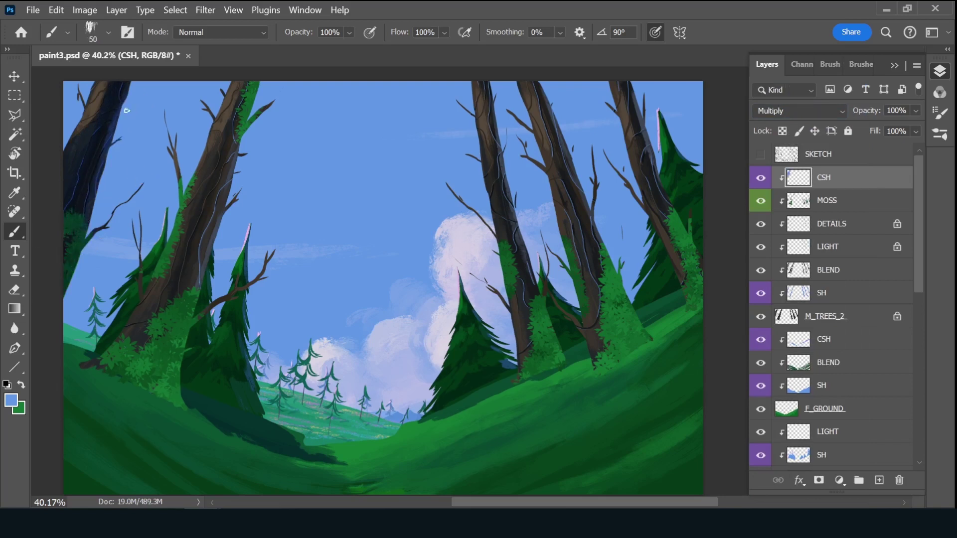
drag(245, 105, 250, 90)
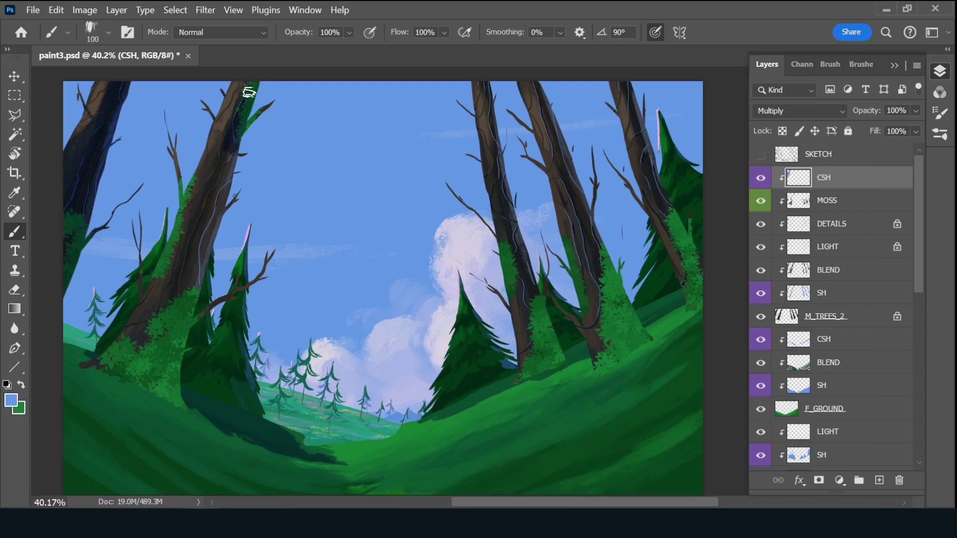
key(bracketright)
key(bracketright)
key(bracketright)
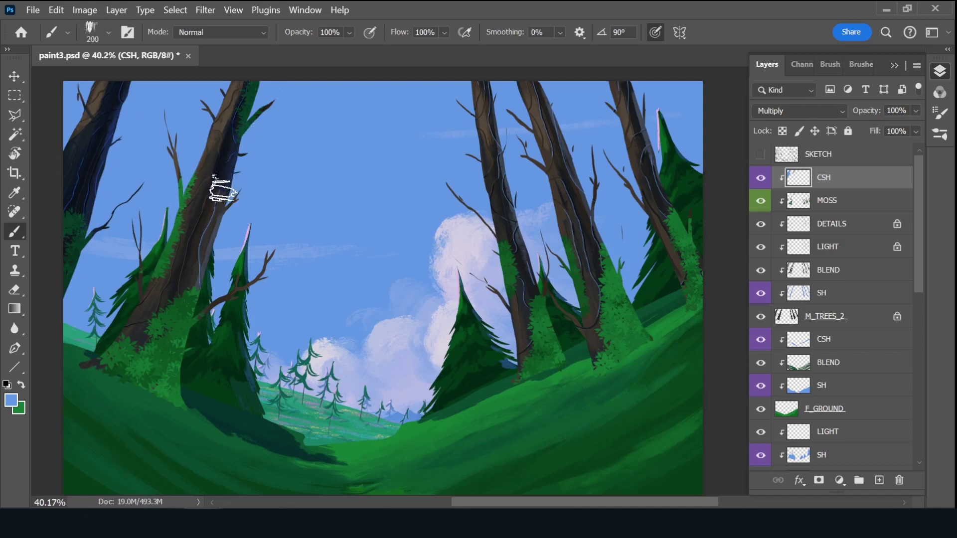
mouse_move(224, 184)
mouse_down()
mouse_move(229, 166)
mouse_move(158, 402)
mouse_up()
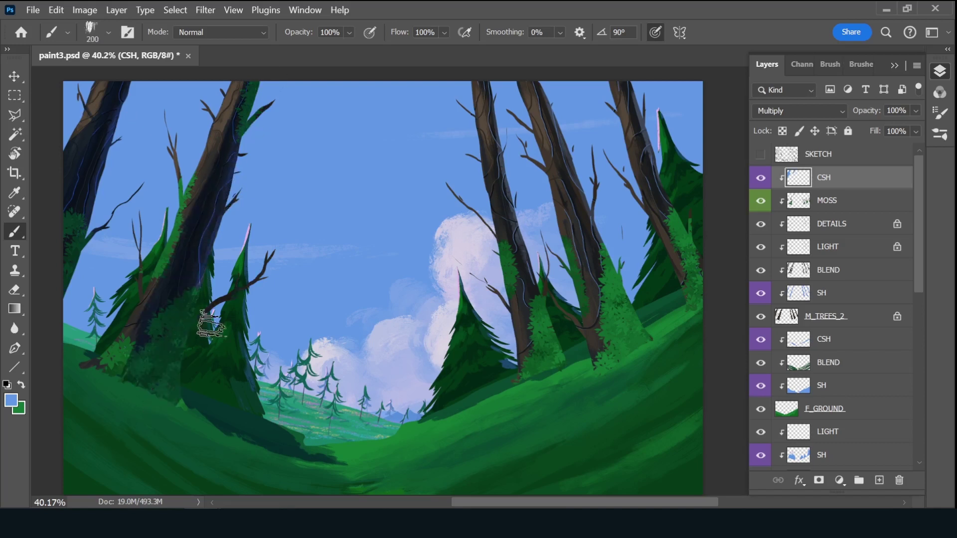
drag(149, 321, 162, 268)
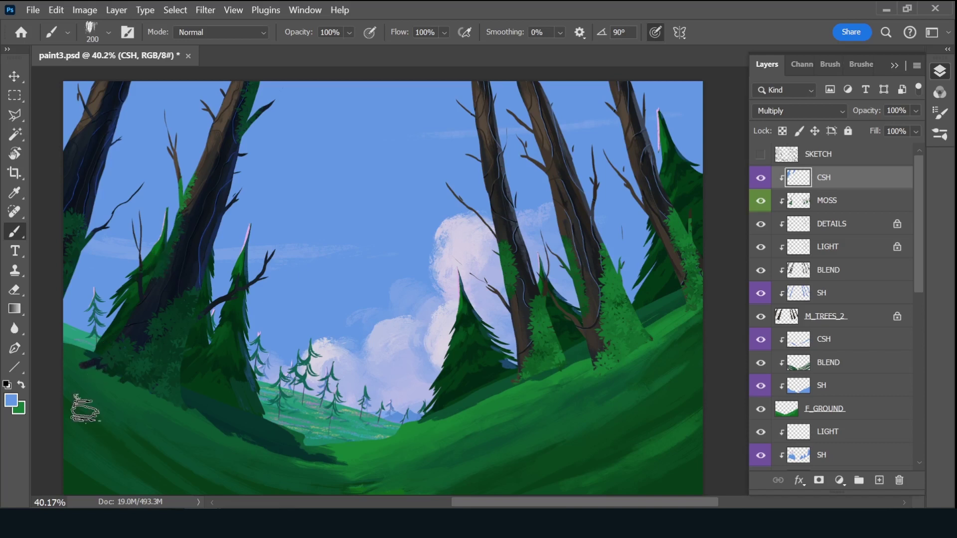
- Shade the central, right and rightmost trunks in dark blue
key(bracketleft)
key(bracketleft)
key(bracketleft)
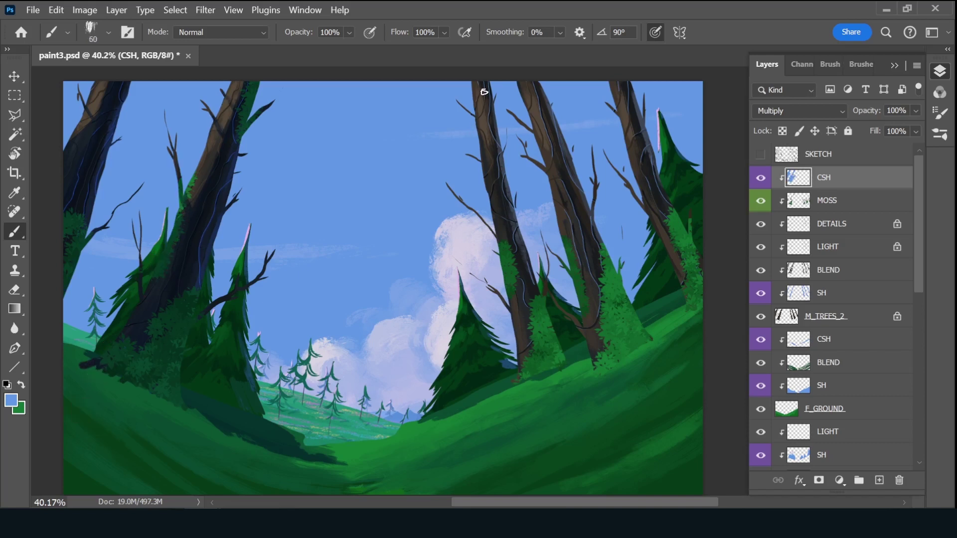
key(bracketright)
key(bracketright)
mouse_move(484, 92)
mouse_down()
mouse_move(542, 347)
mouse_move(519, 274)
mouse_move(548, 318)
mouse_move(512, 260)
mouse_up()
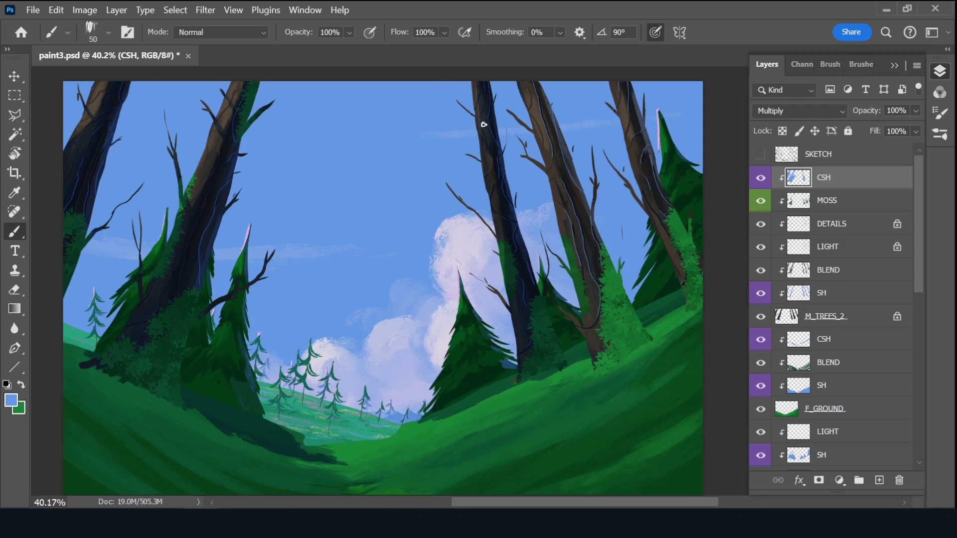
key(bracketright)
key(bracketright)
key(bracketright)
mouse_move(533, 86)
mouse_down()
mouse_move(588, 261)
mouse_move(624, 331)
mouse_move(648, 312)
mouse_up()
drag(624, 91, 675, 278)
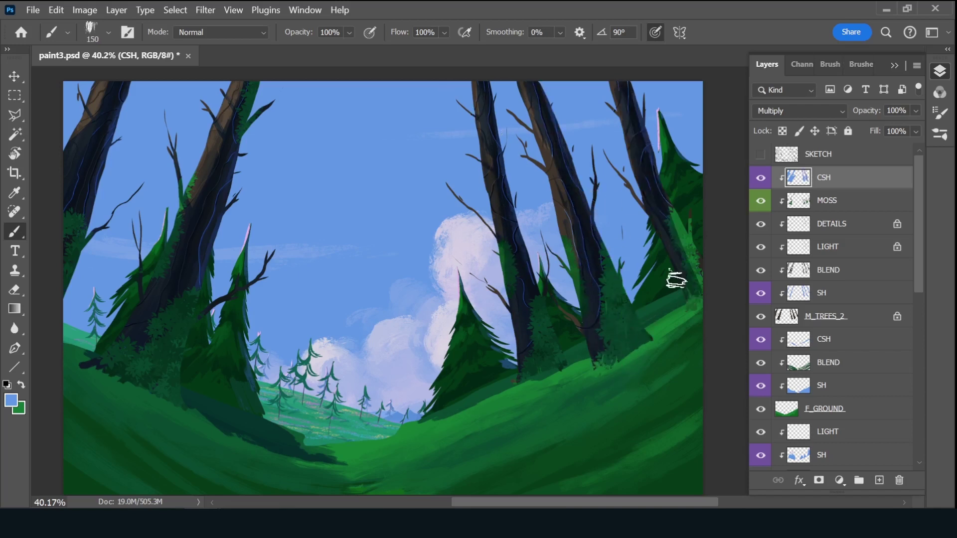
key(bracketleft)
key(bracketleft)
key(bracketleft)
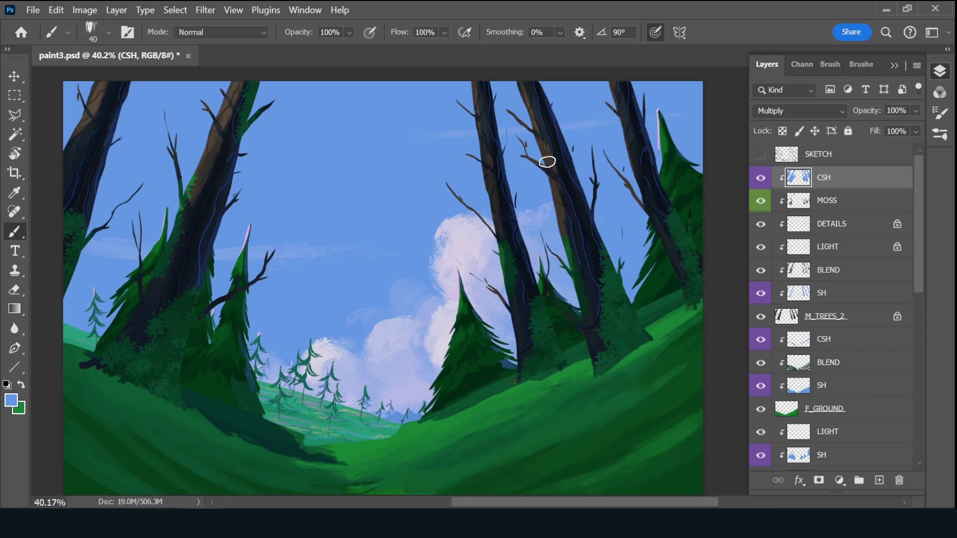
- Create a yellow-labelled LIGHT layer in Soft Light mode with a pink colour
key(x)
click(879, 480)
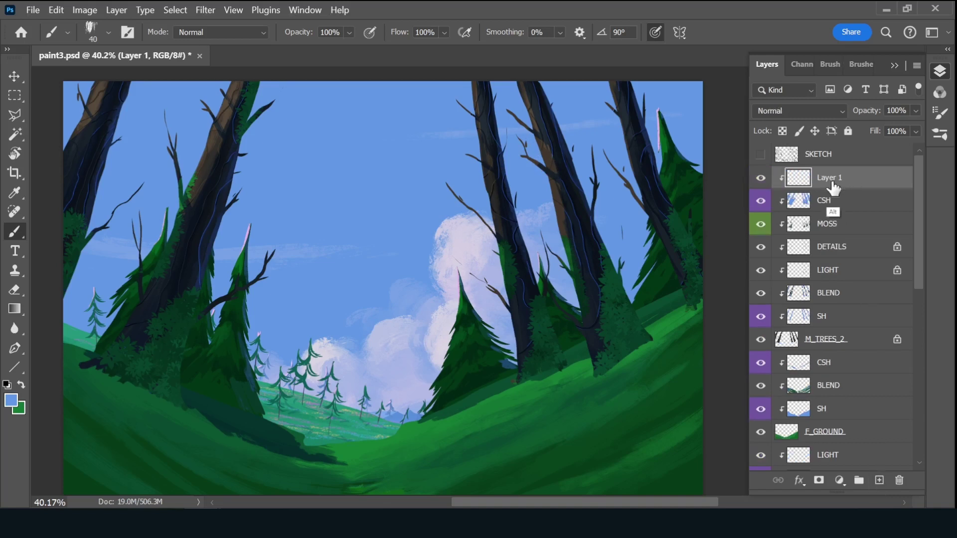
double_click(828, 178)
text(LIGHT)
key(Return)
alt+click(248, 230)
click(842, 200)
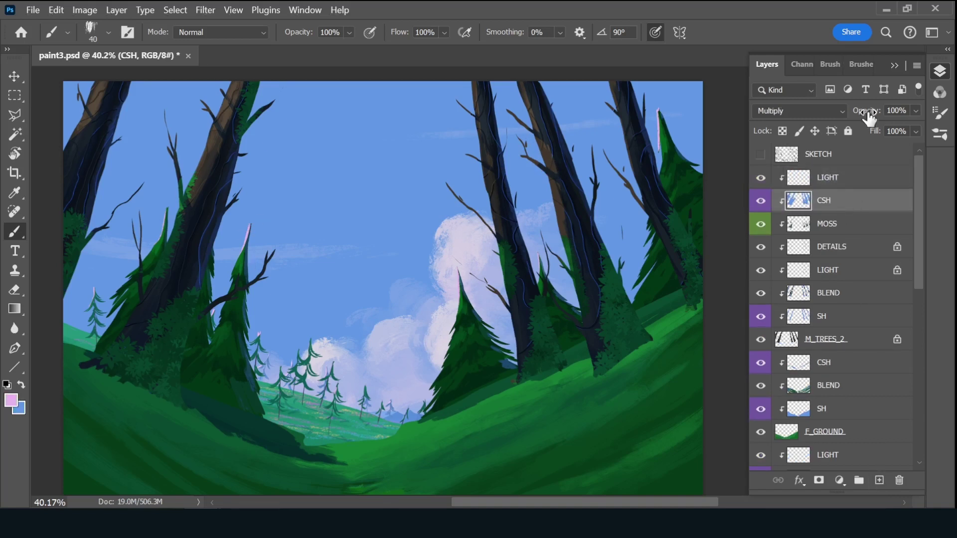
click(843, 178)
right_click(768, 177)
click(788, 265)
click(800, 110)
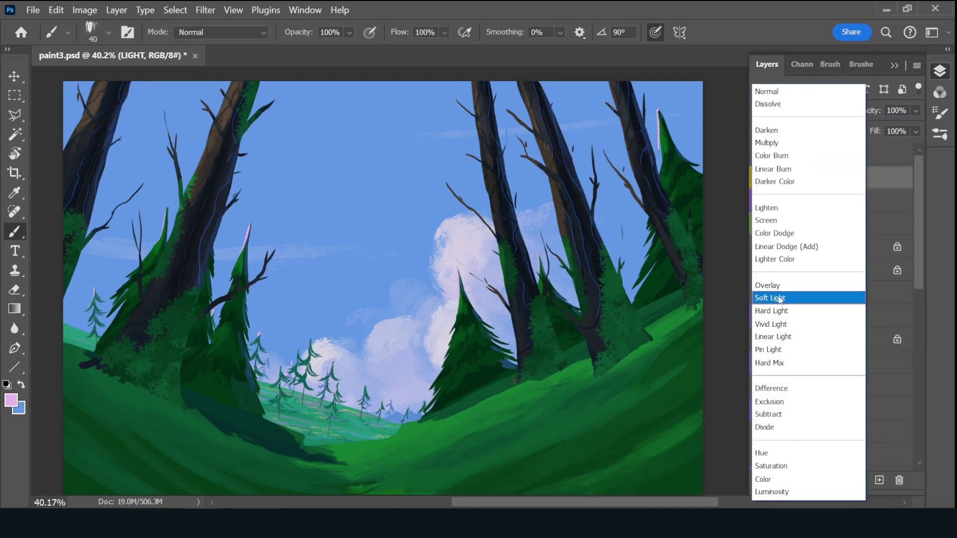
click(772, 299)
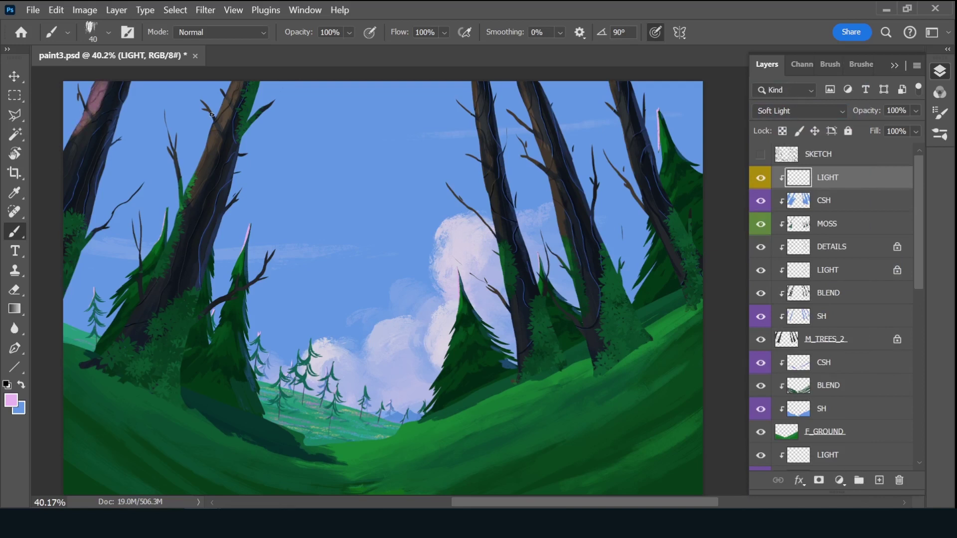
- Paint pink light on the left and middle trunks, then switch LIGHT to Overlay
drag(205, 155, 213, 152)
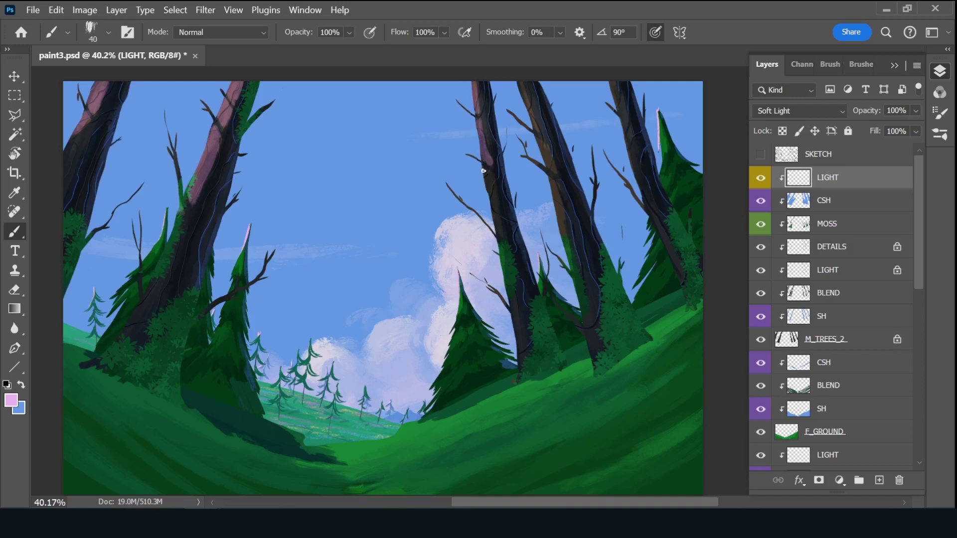
drag(540, 140, 557, 168)
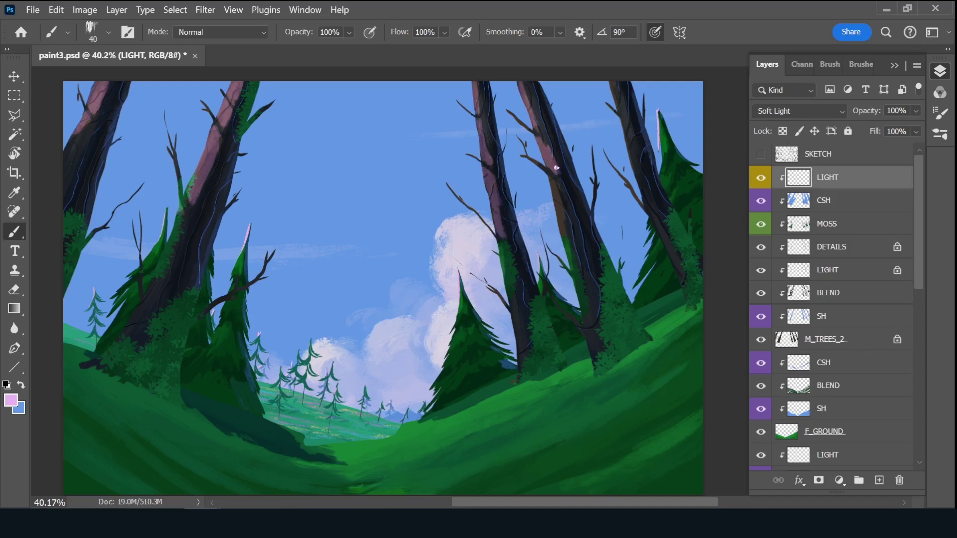
drag(556, 205, 571, 277)
click(798, 111)
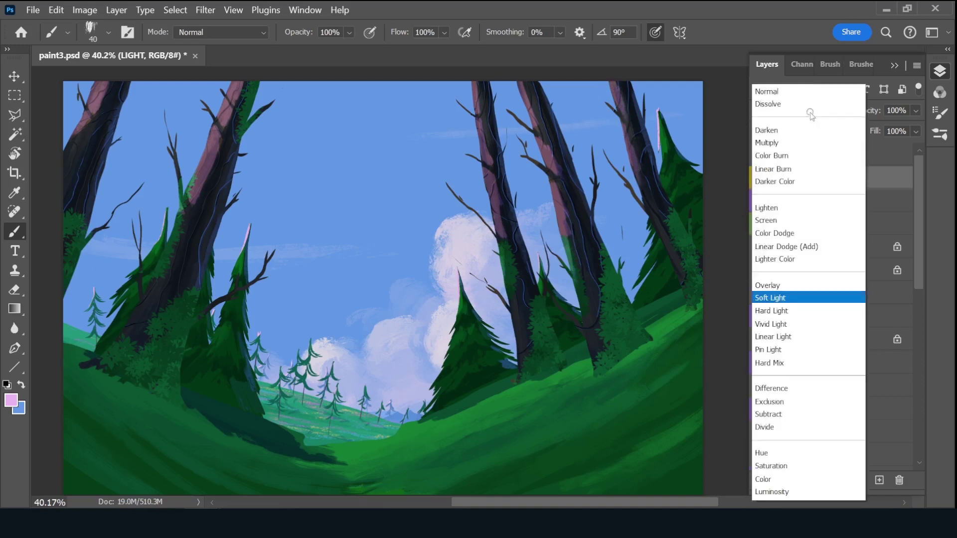
click(770, 285)
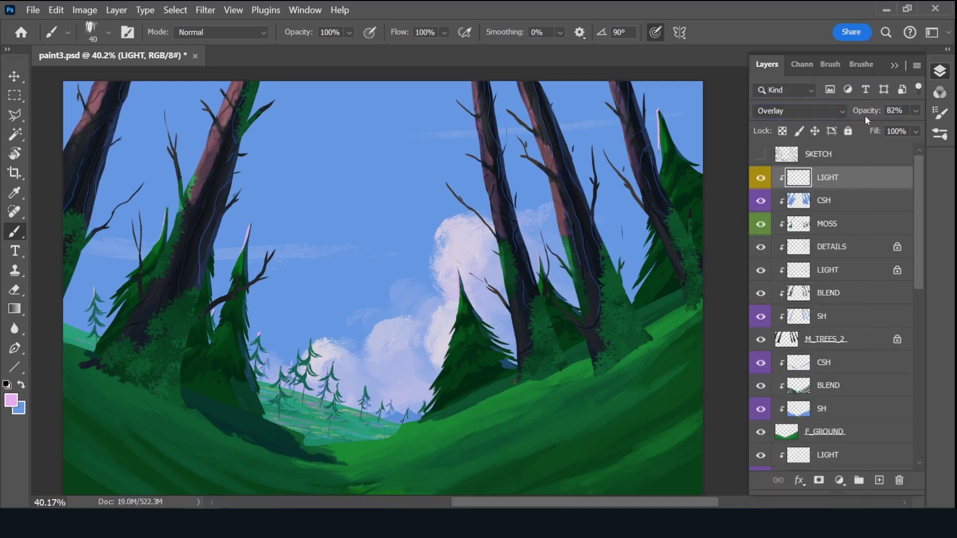
- Set the lower LIGHT layer's blending and yellow label, save, and show SKETCH
scroll(917, 260, down, 2)
click(828, 420)
click(797, 110)
click(777, 284)
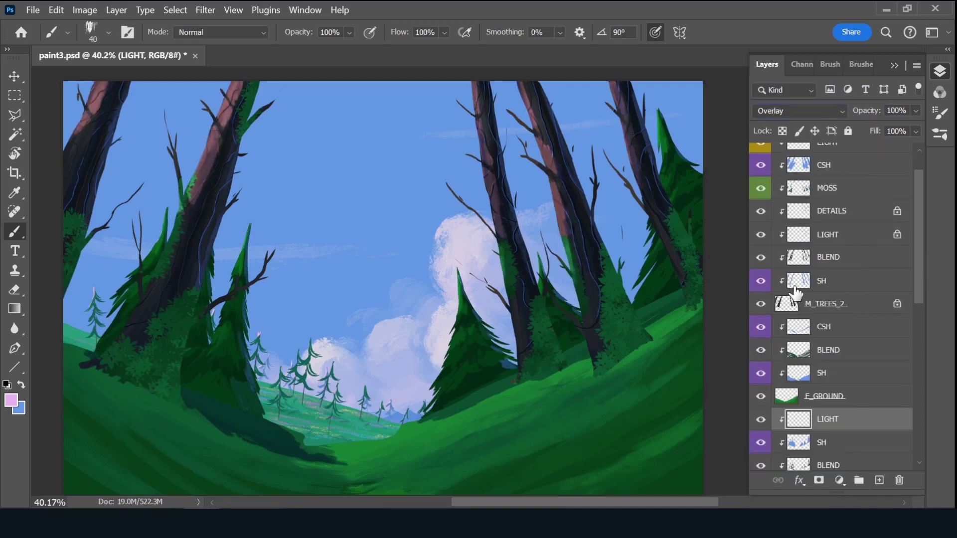
right_click(761, 419)
click(778, 303)
click(797, 110)
click(770, 90)
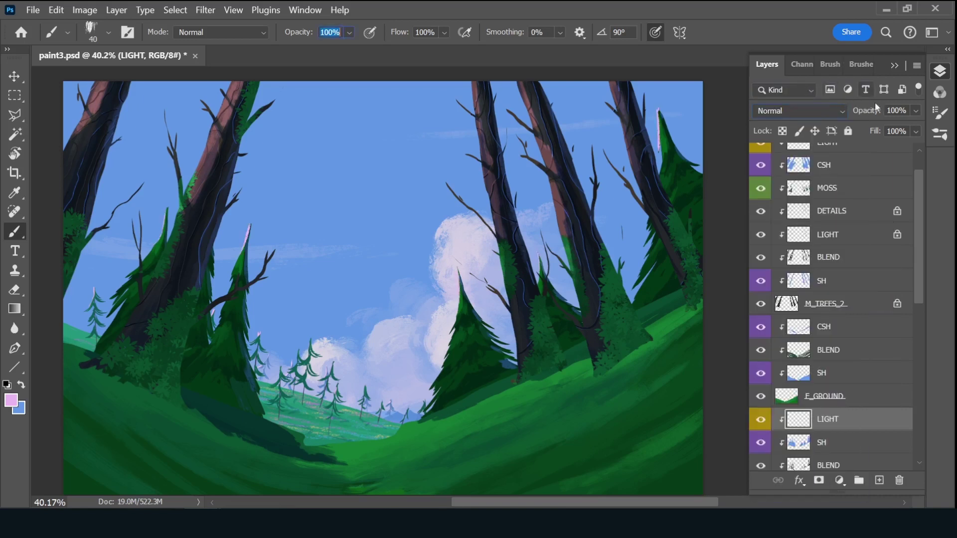
scroll(897, 235, up, 2)
click(878, 182)
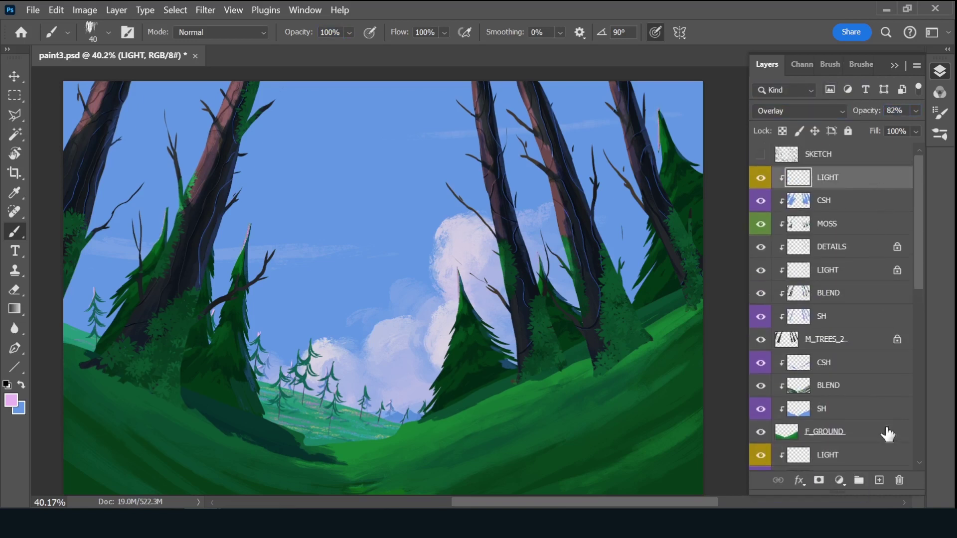
key(ctrl+s)
click(881, 480)
- Add an F_TREE_STUMP layer with the rough inker brush and dark brown colour
click(760, 154)
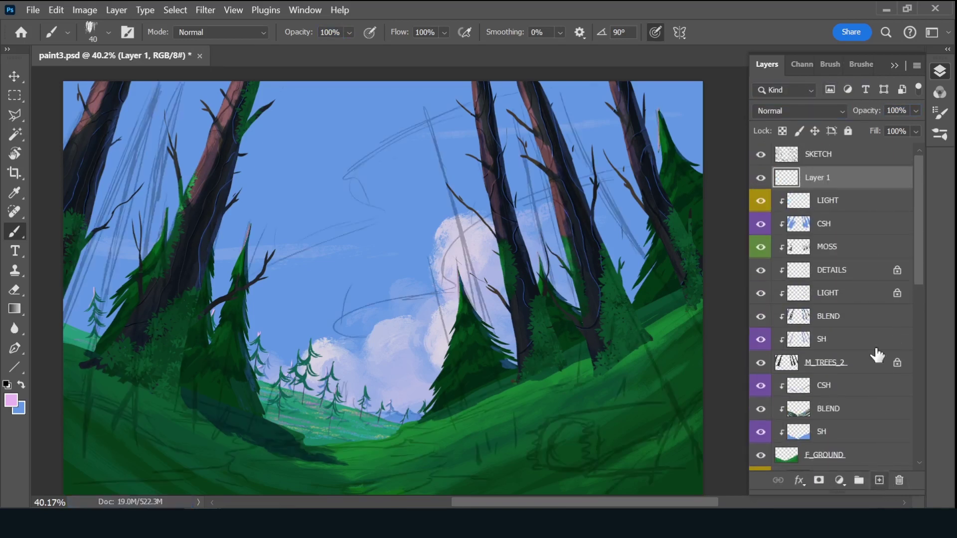
double_click(817, 177)
text(F_TREE_STUMP)
key(Return)
click(861, 64)
click(817, 263)
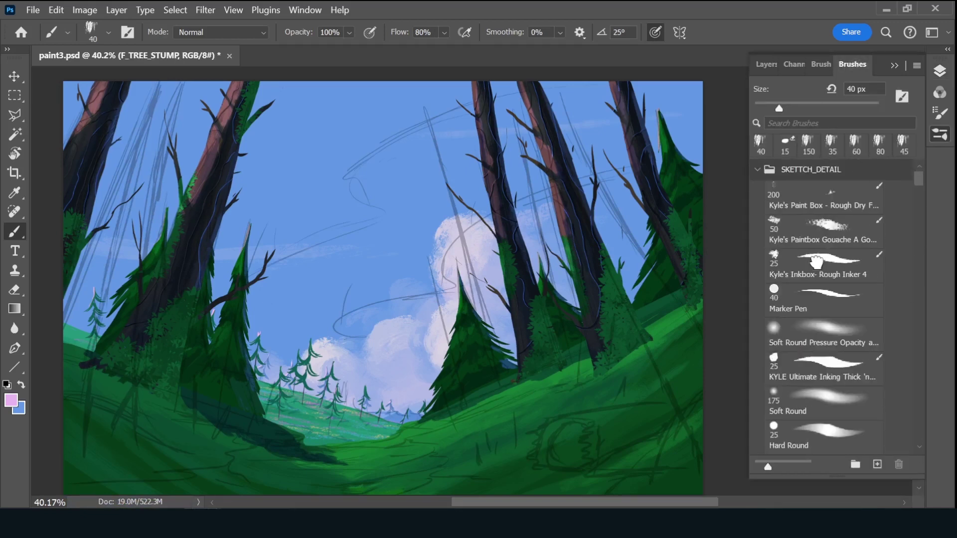
click(767, 65)
click(12, 399)
click(564, 233)
click(740, 254)
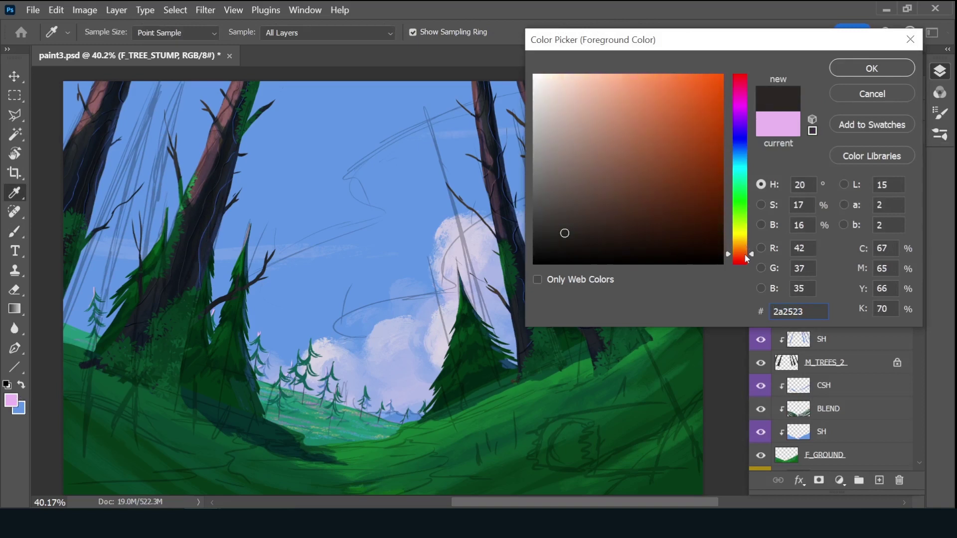
click(591, 232)
click(864, 70)
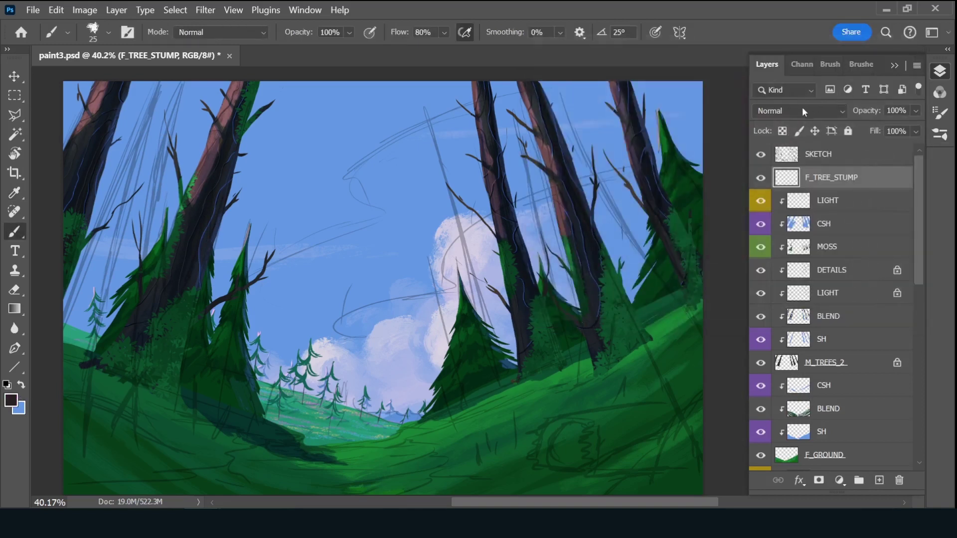
- Paint the big left foreground trunk in solid dark brown
mouse_move(186, 80)
mouse_down()
mouse_move(152, 219)
mouse_move(136, 428)
mouse_up()
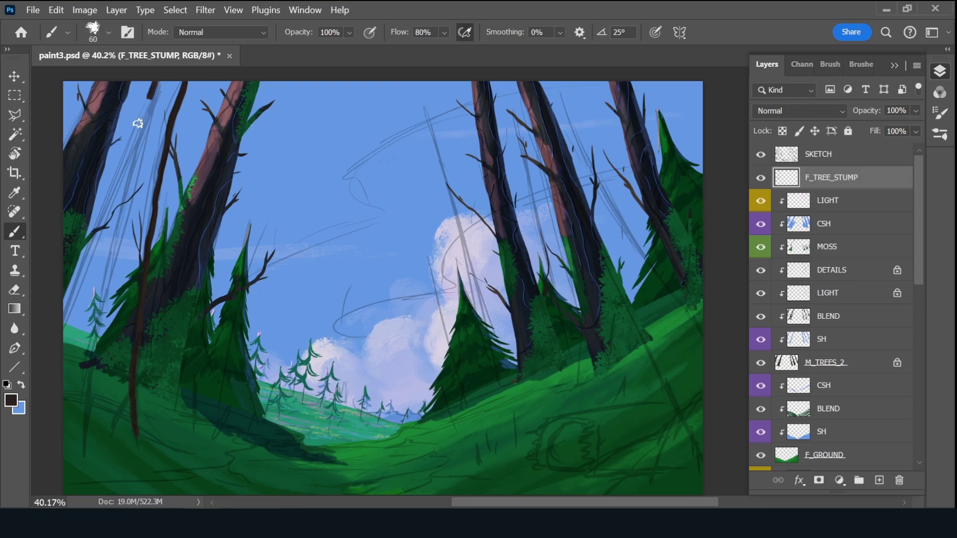
drag(150, 98, 70, 285)
key(ctrl+z)
drag(145, 76, 71, 242)
mouse_move(90, 211)
mouse_down()
mouse_move(63, 394)
mouse_move(77, 324)
mouse_move(86, 380)
mouse_move(100, 410)
mouse_move(129, 432)
mouse_up()
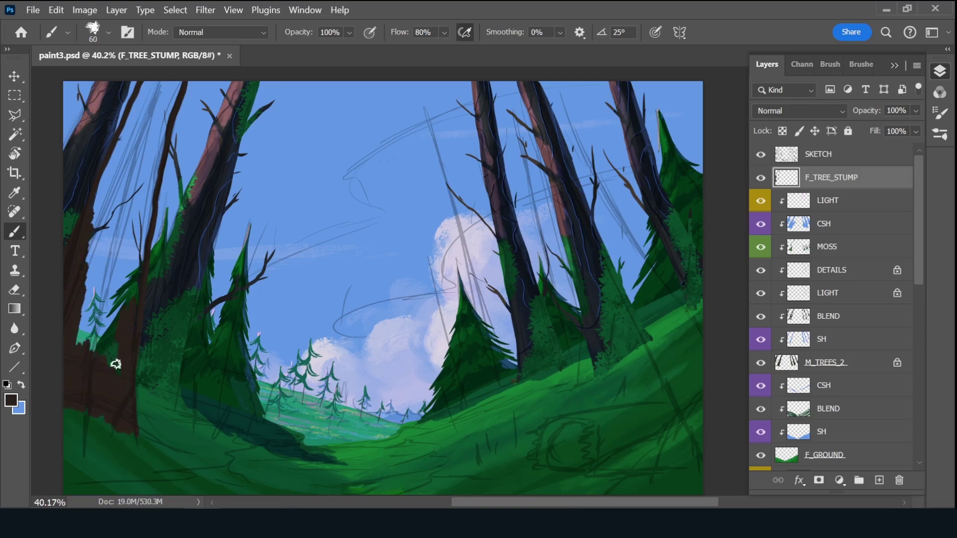
mouse_move(119, 319)
mouse_down()
mouse_move(122, 369)
mouse_move(94, 241)
mouse_move(117, 140)
mouse_move(149, 90)
mouse_move(117, 205)
mouse_move(107, 299)
mouse_move(117, 317)
mouse_move(140, 265)
mouse_move(177, 90)
mouse_move(157, 96)
mouse_move(108, 406)
mouse_up()
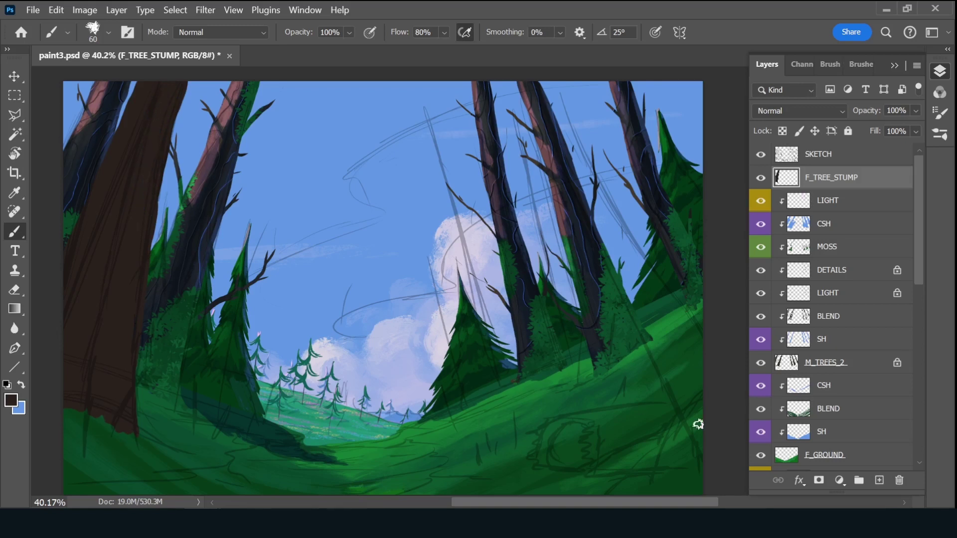
- Outline and fill the fallen log at lower right in dark brown
drag(550, 417, 700, 394)
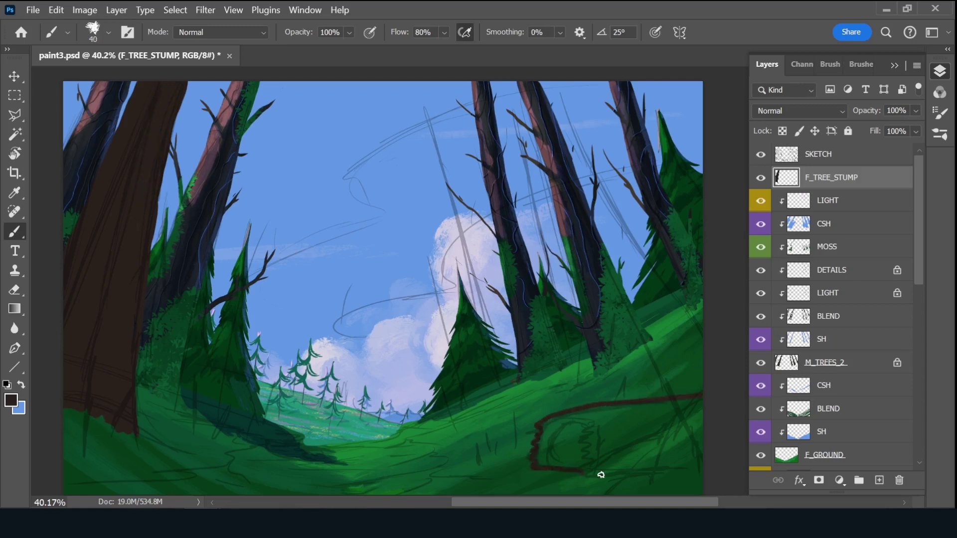
drag(600, 475, 700, 461)
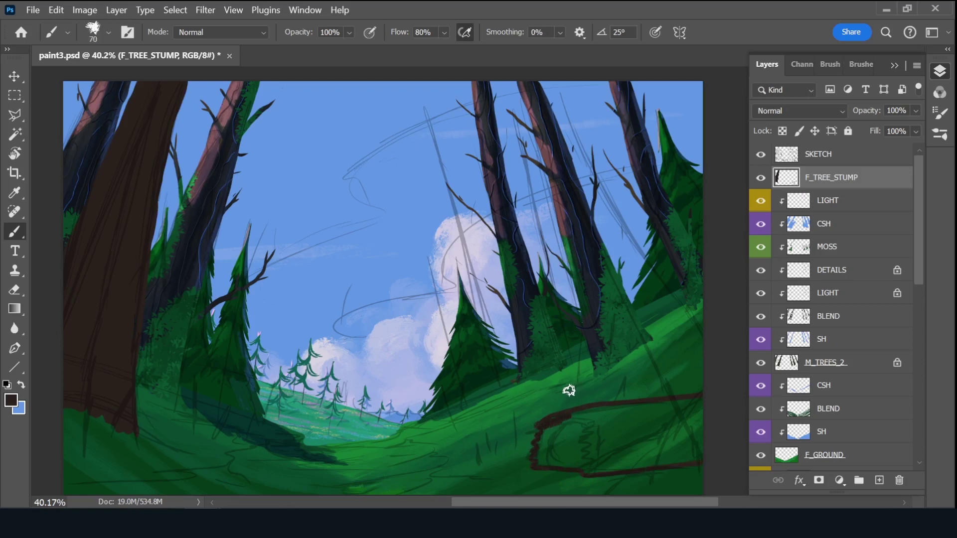
mouse_move(592, 412)
mouse_down()
mouse_move(620, 404)
mouse_move(643, 446)
mouse_move(679, 456)
mouse_up()
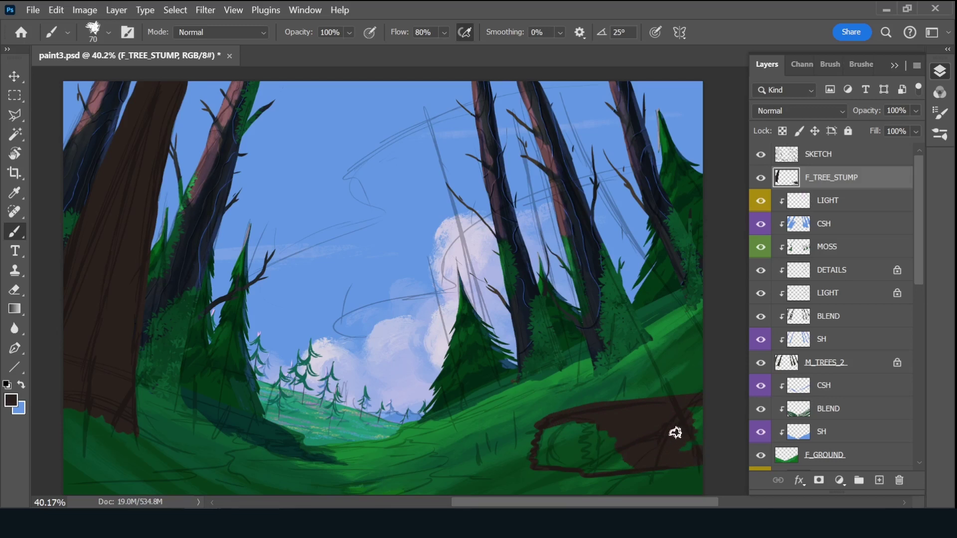
mouse_move(548, 430)
mouse_down()
mouse_move(621, 446)
mouse_move(618, 465)
mouse_move(551, 441)
mouse_move(554, 453)
mouse_up()
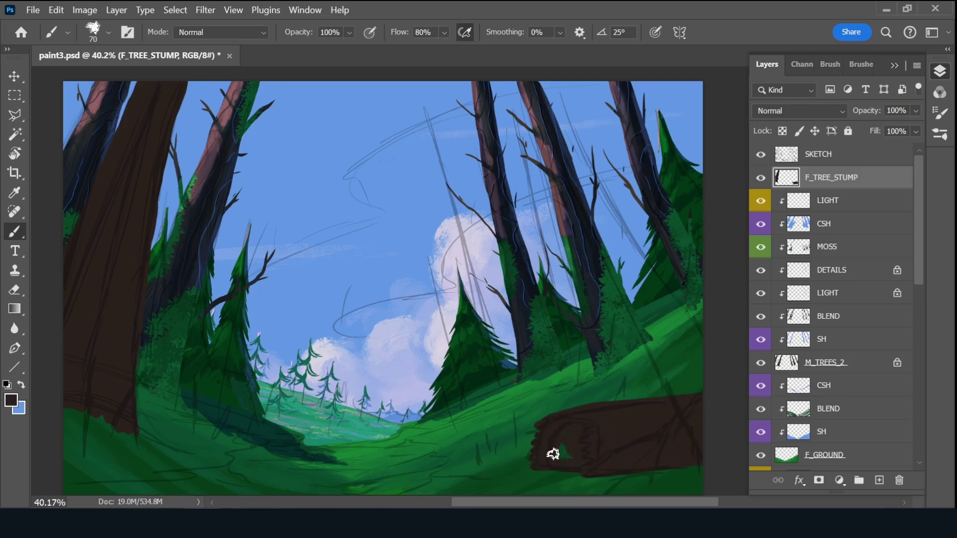
- Add a violet-labelled, clipped Multiply layer named CSH
click(838, 362)
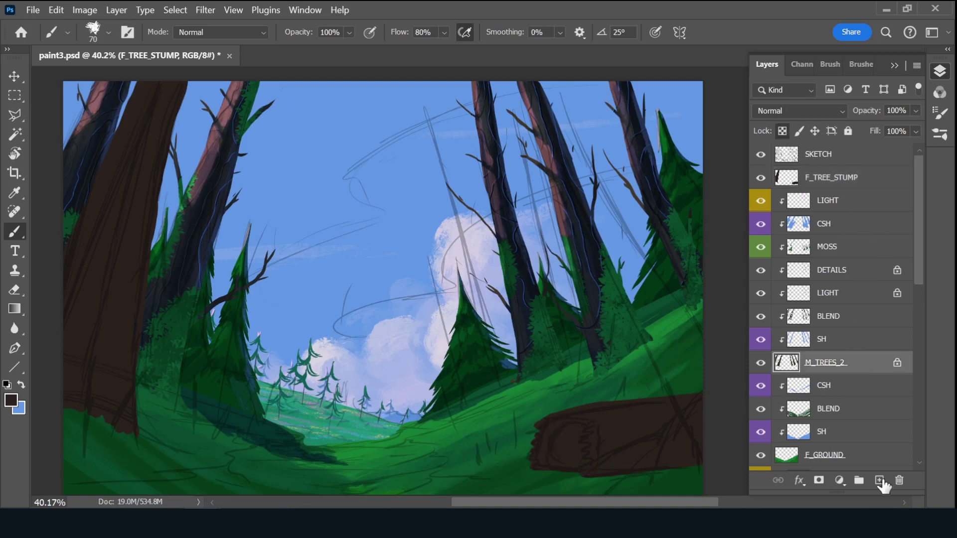
ctrl+click(879, 480)
double_click(822, 385)
text(CSH)
key(Return)
right_click(767, 385)
click(801, 364)
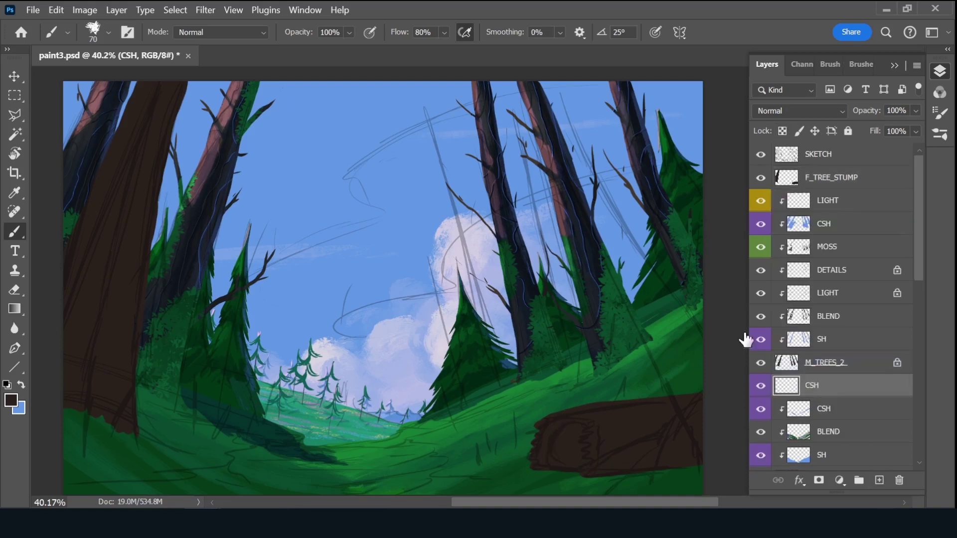
click(798, 110)
click(777, 95)
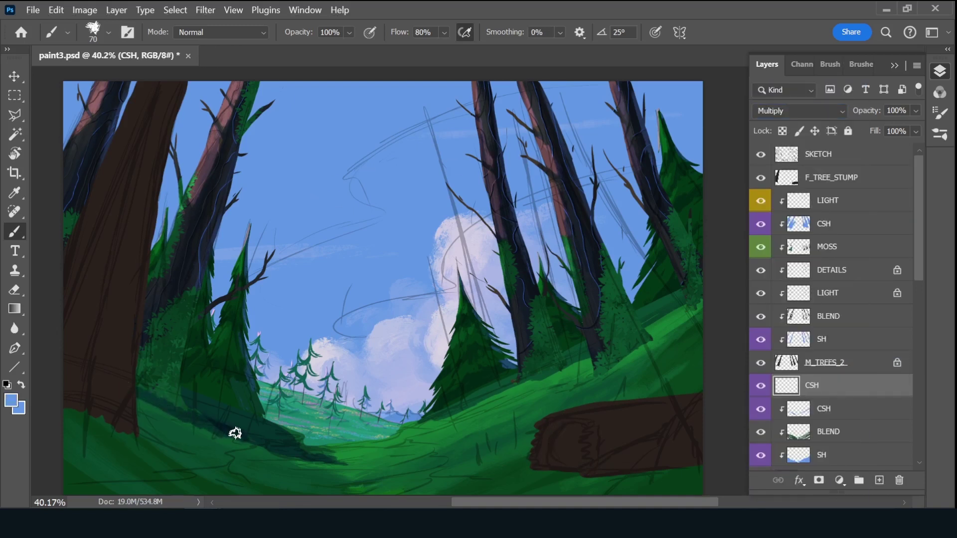
key(ctrl+e)
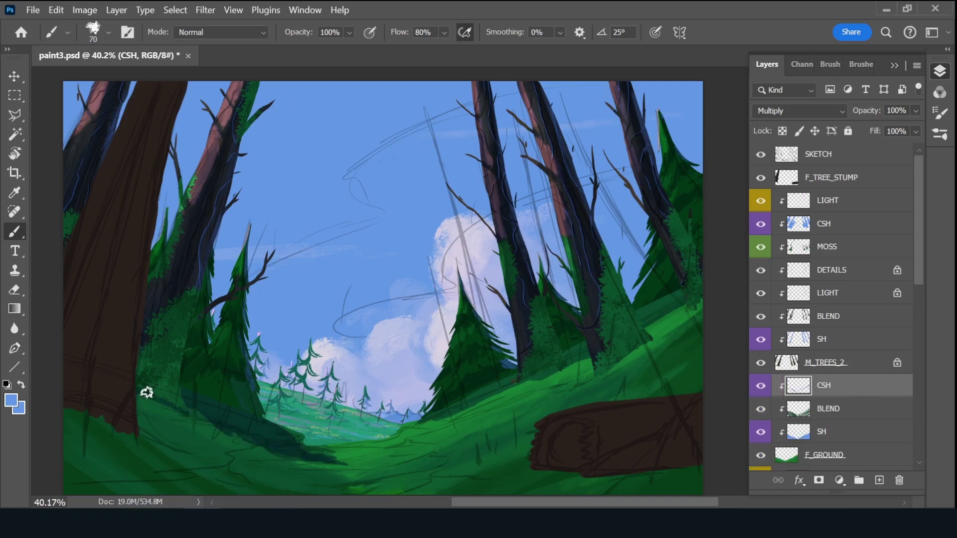
- Darken the ground under the left trees and the green slope on the right
mouse_move(145, 391)
mouse_down()
mouse_move(265, 447)
mouse_move(118, 385)
mouse_move(291, 464)
mouse_up()
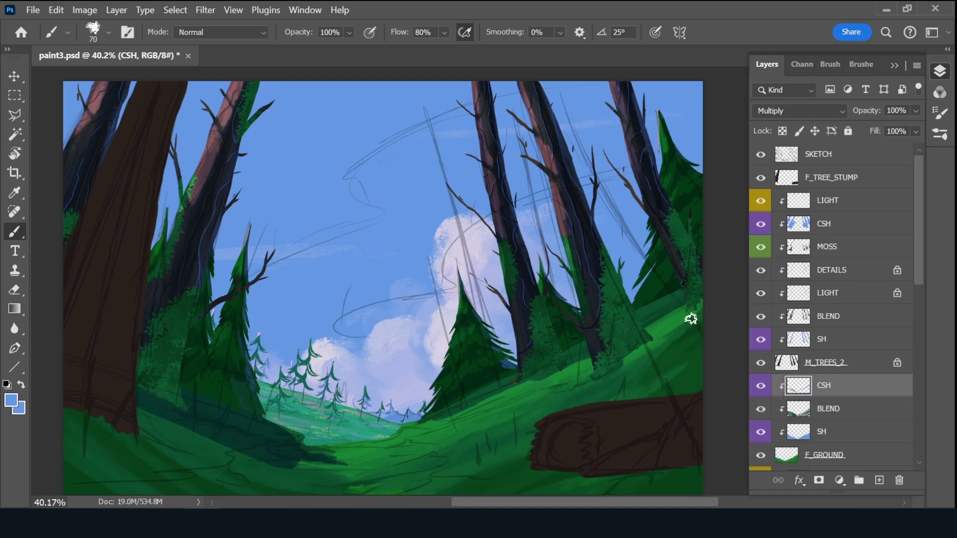
mouse_move(690, 316)
mouse_down()
mouse_move(717, 316)
mouse_move(626, 330)
mouse_up()
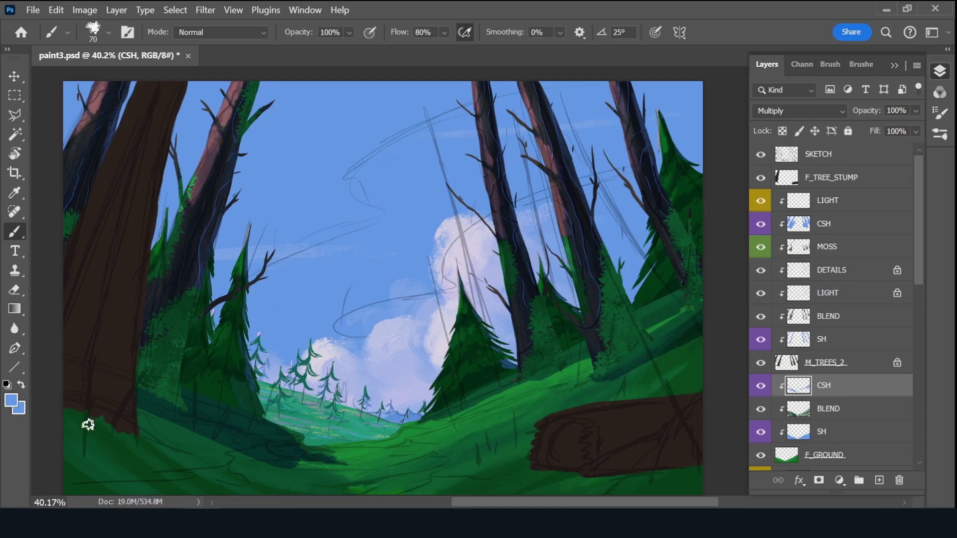
mouse_move(85, 421)
mouse_down()
mouse_move(160, 448)
mouse_move(91, 442)
mouse_move(83, 413)
mouse_move(213, 494)
mouse_up()
mouse_move(301, 438)
mouse_down()
mouse_move(52, 417)
mouse_move(67, 430)
mouse_up()
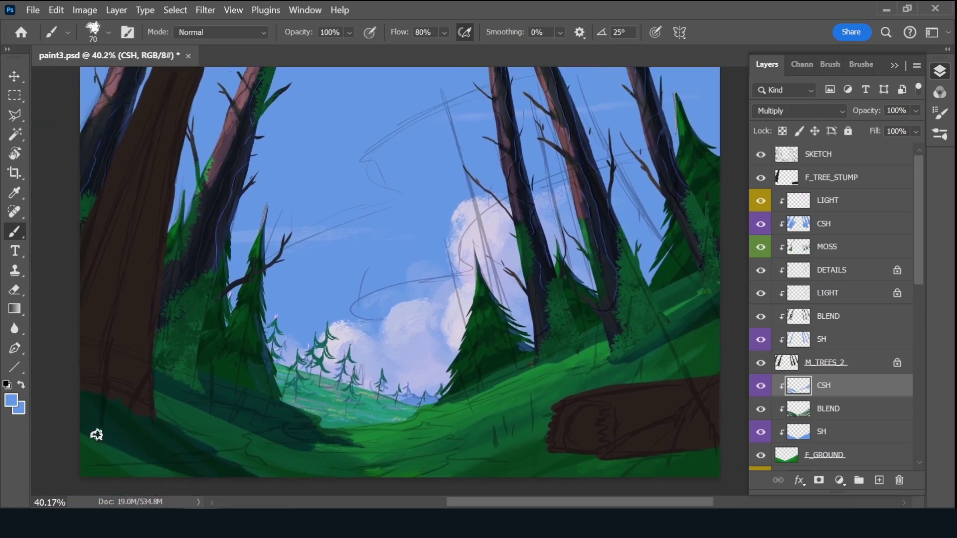
- On F_TREE_STUMP, sample the trunk brown and paint dark branches off the left trunk
click(875, 179)
alt+click(134, 309)
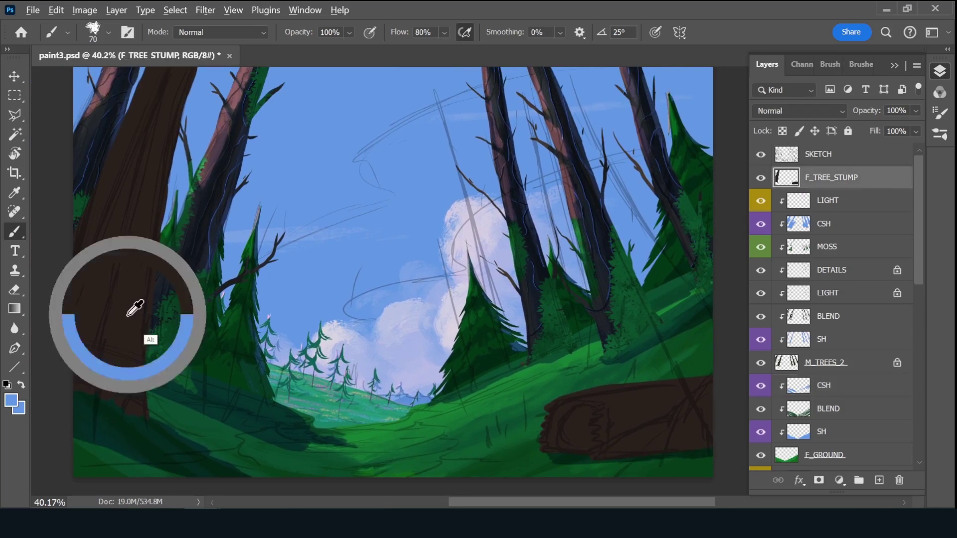
drag(244, 334, 248, 357)
key(bracketright)
key(bracketright)
key(bracketright)
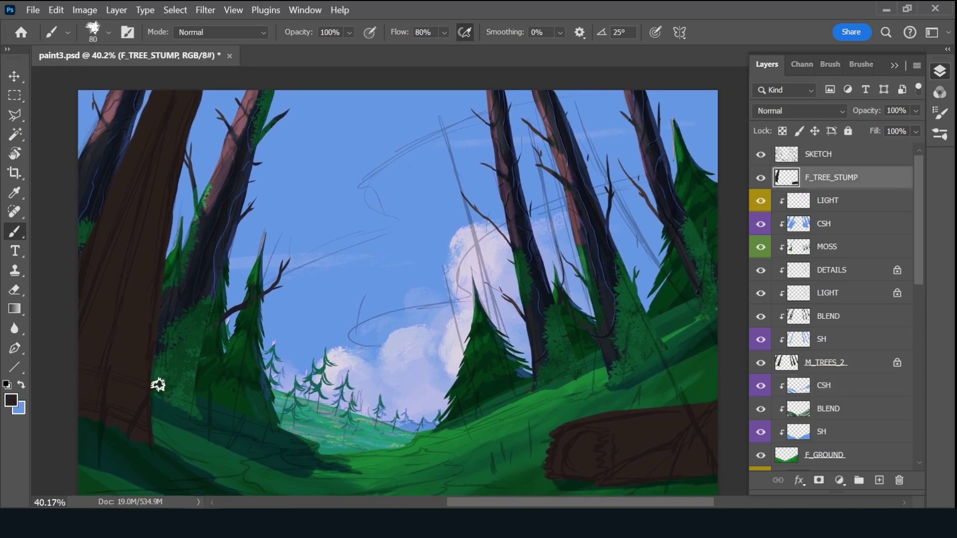
drag(152, 361, 255, 249)
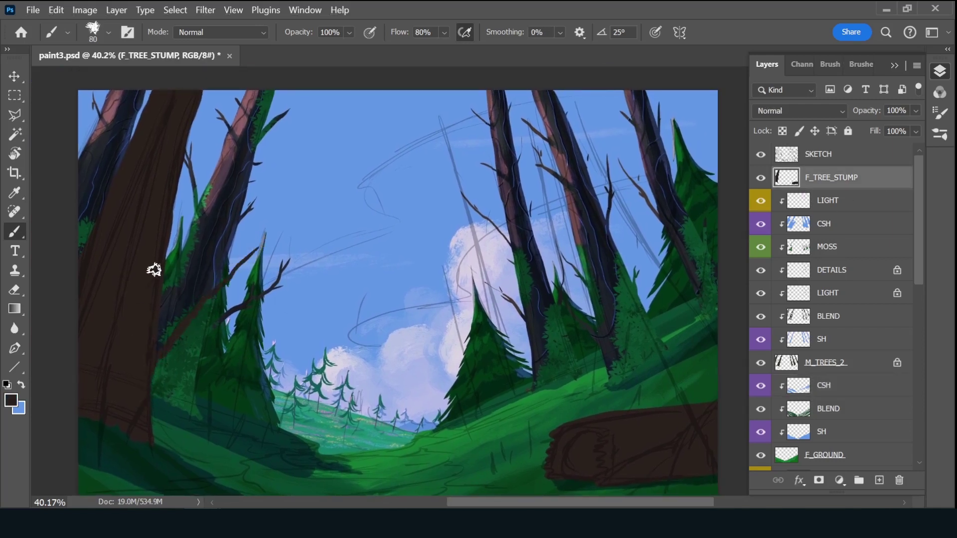
mouse_move(95, 259)
mouse_down()
mouse_move(89, 198)
mouse_move(129, 190)
mouse_move(114, 97)
mouse_up()
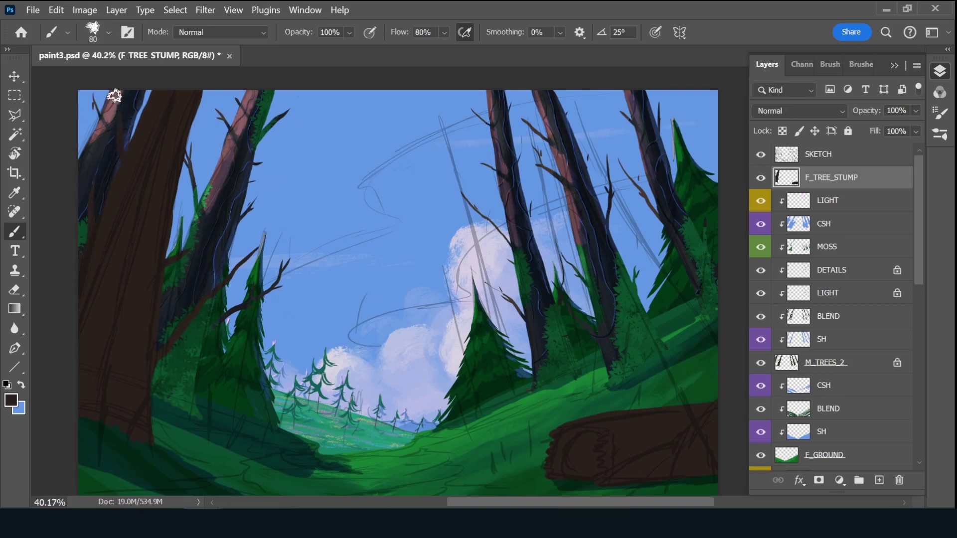
drag(204, 95, 225, 90)
key(bracketleft)
key(bracketleft)
drag(181, 175, 211, 160)
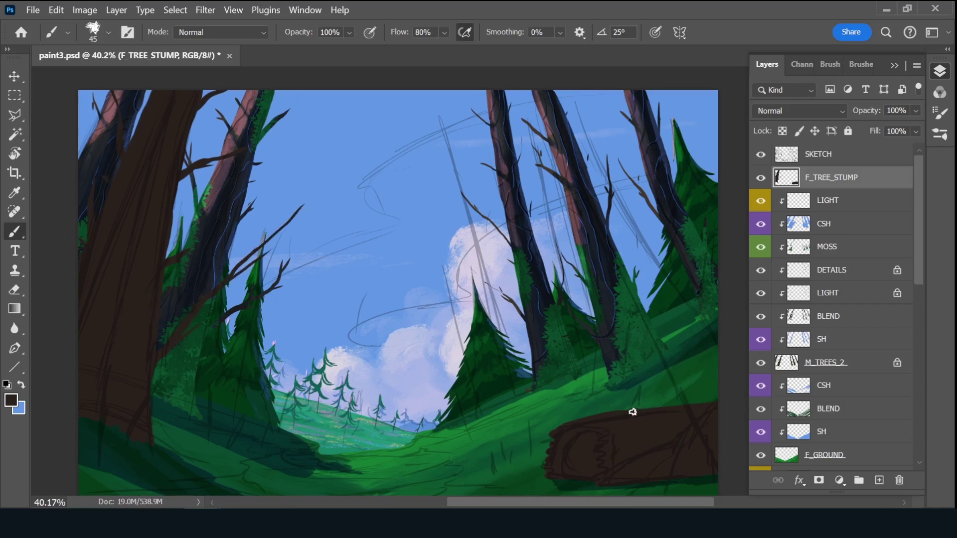
- Switch to a 40 px brush angled at 90° and enlarge it to 175
click(861, 64)
click(817, 269)
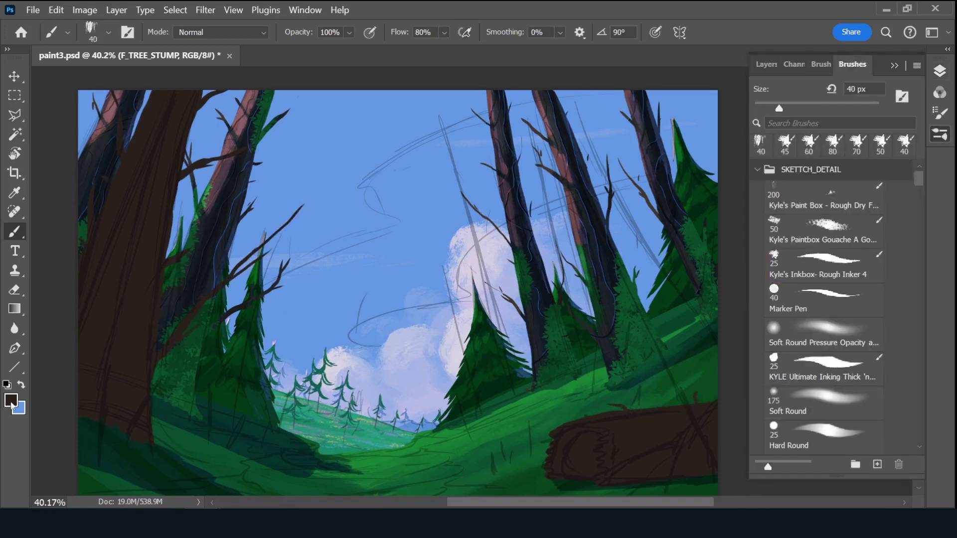
click(11, 400)
key(Return)
click(767, 65)
key(bracketright)
key(bracketright)
key(bracketright)
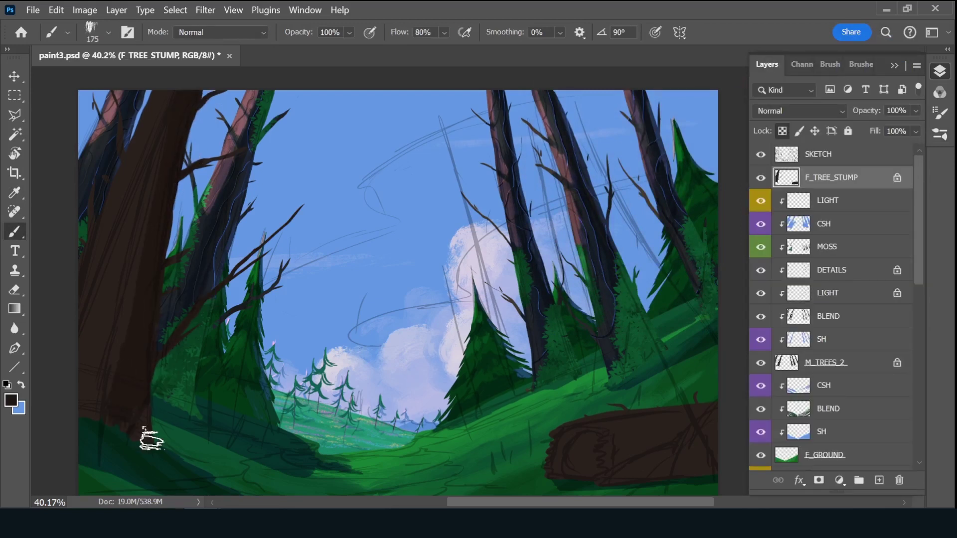
- Repaint the big left trunk and the fallen log in smoother, darker brown
drag(127, 289, 112, 394)
drag(165, 100, 77, 426)
key(bracketleft)
key(bracketleft)
key(bracketleft)
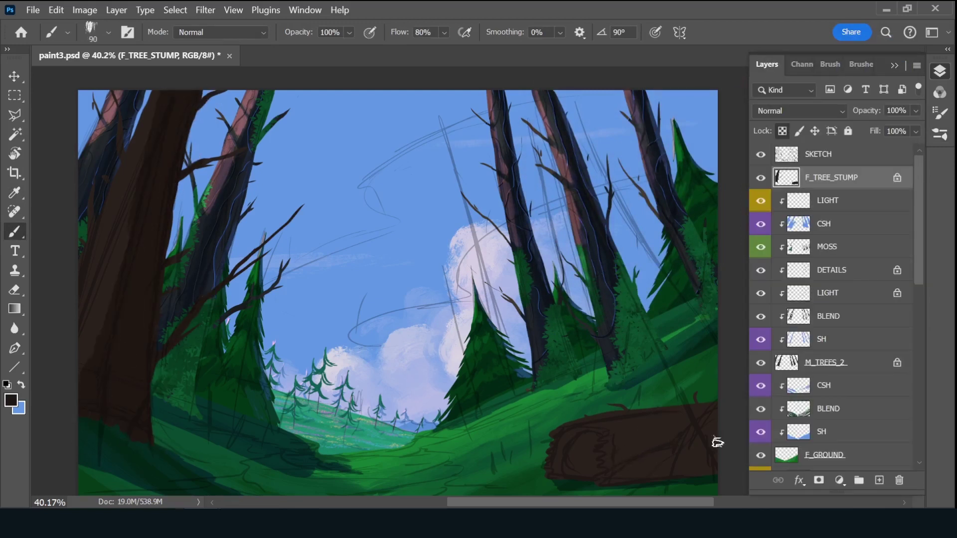
mouse_move(611, 459)
mouse_down()
mouse_move(609, 481)
mouse_move(591, 459)
mouse_move(565, 471)
mouse_up()
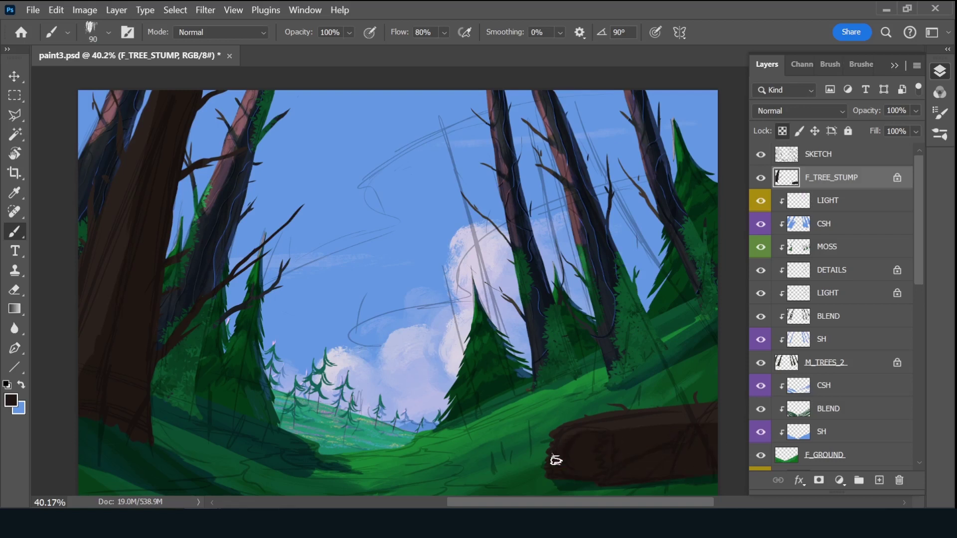
- Add a violet-labelled SH layer clipped to the stump and set it to Multiply
key(ctrl+shift+alt+n)
alt+click(835, 190)
double_click(830, 178)
text(SH)
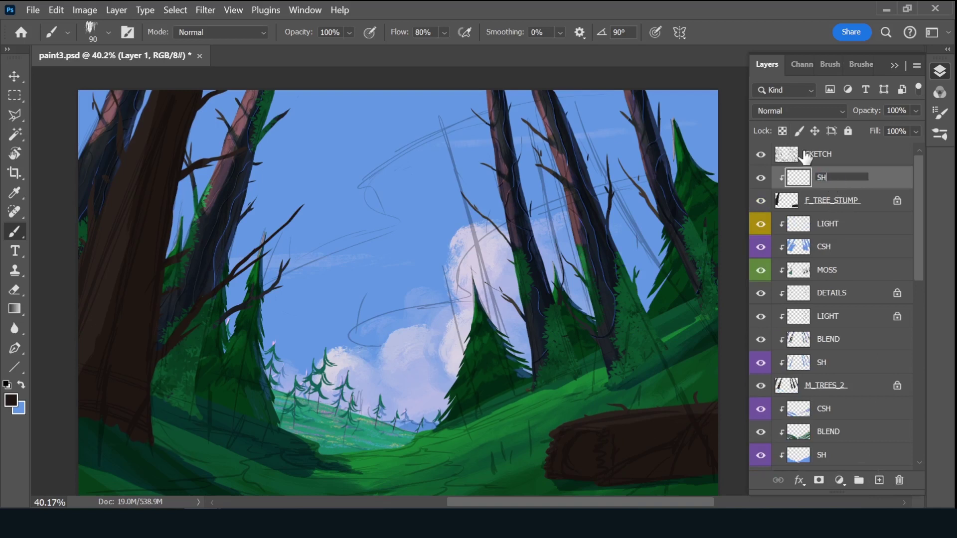
key(Return)
right_click(761, 179)
click(790, 353)
key(x)
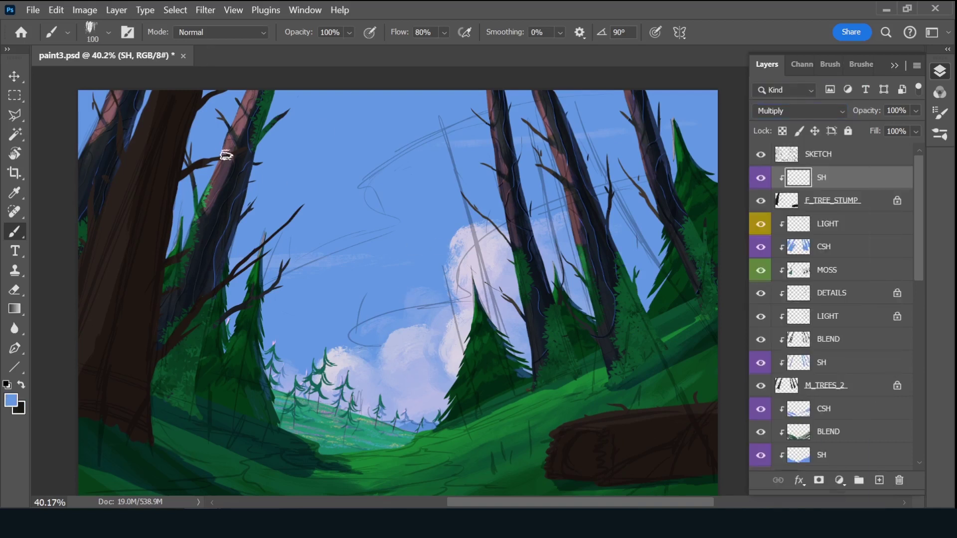
key(bracketright)
key(bracketright)
key(bracketright)
- Shade the left trunk and the fallen log with dark navy strokes
drag(67, 391, 149, 99)
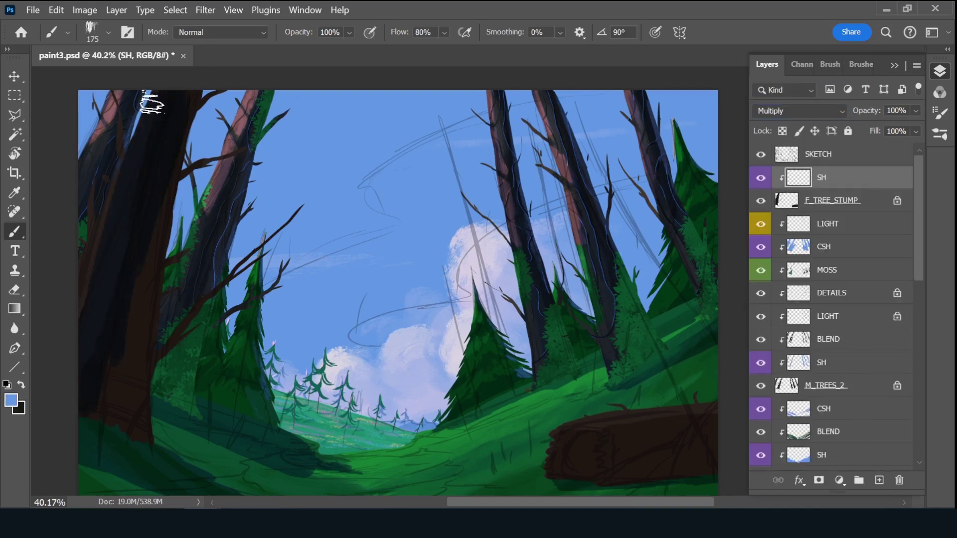
key(bracketleft)
key(bracketleft)
key(bracketleft)
drag(53, 357, 122, 299)
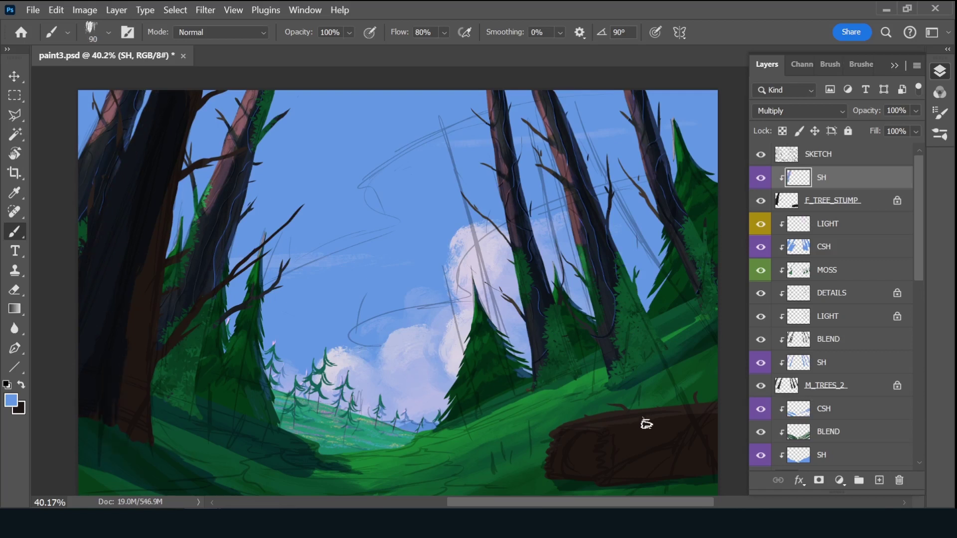
mouse_move(647, 424)
mouse_down()
mouse_move(611, 443)
mouse_move(648, 451)
mouse_up()
drag(744, 446, 705, 427)
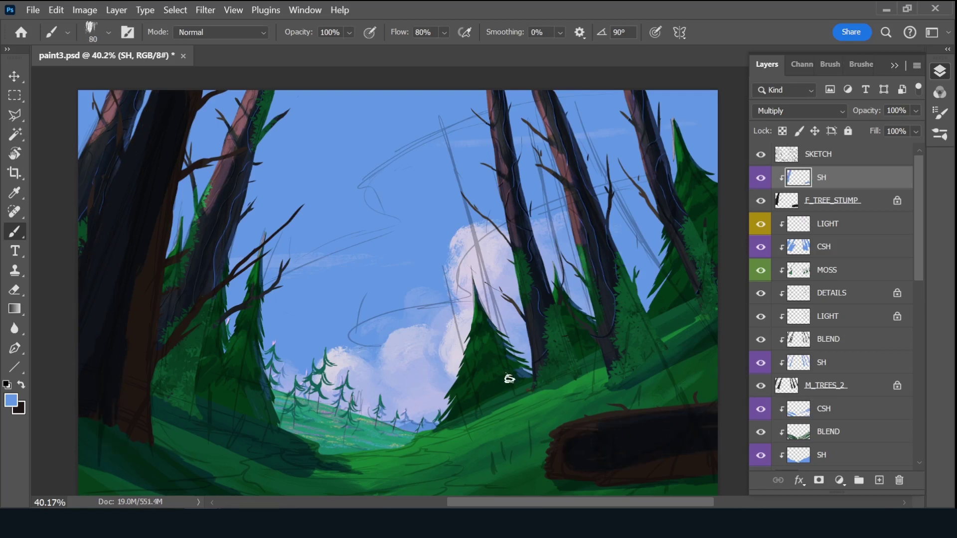
- Add a clipped BLEND layer above SH and hide the sketch lines
click(879, 480)
double_click(847, 178)
text(BLEND)
key(Return)
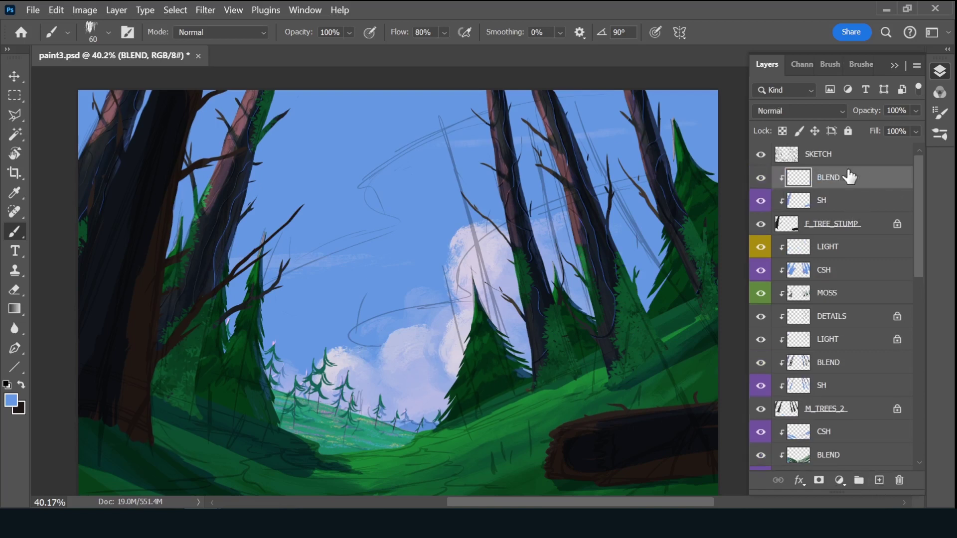
click(761, 154)
- Blend the left trunk's upper edge with blue-grey and brown sampled from the trunk
alt+click(184, 157)
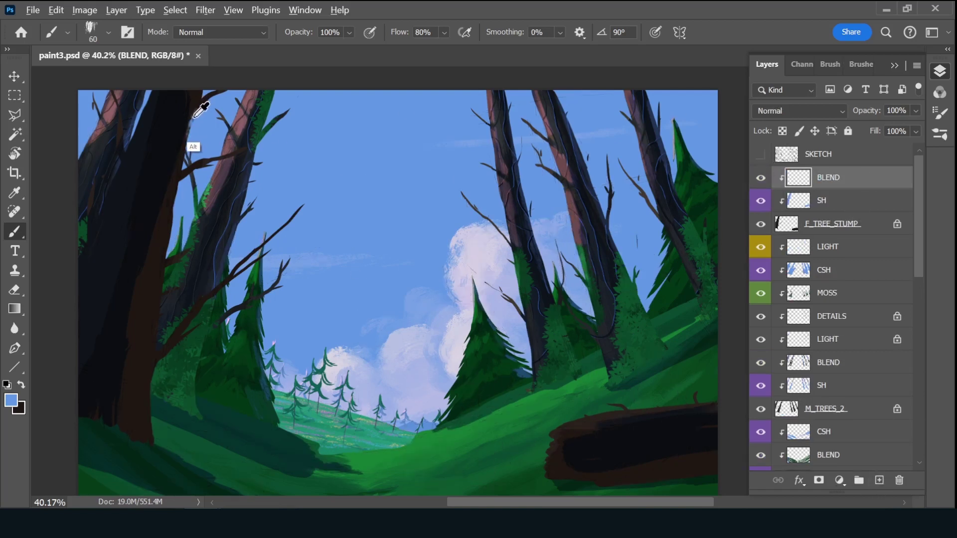
drag(193, 122, 184, 172)
alt+click(193, 157)
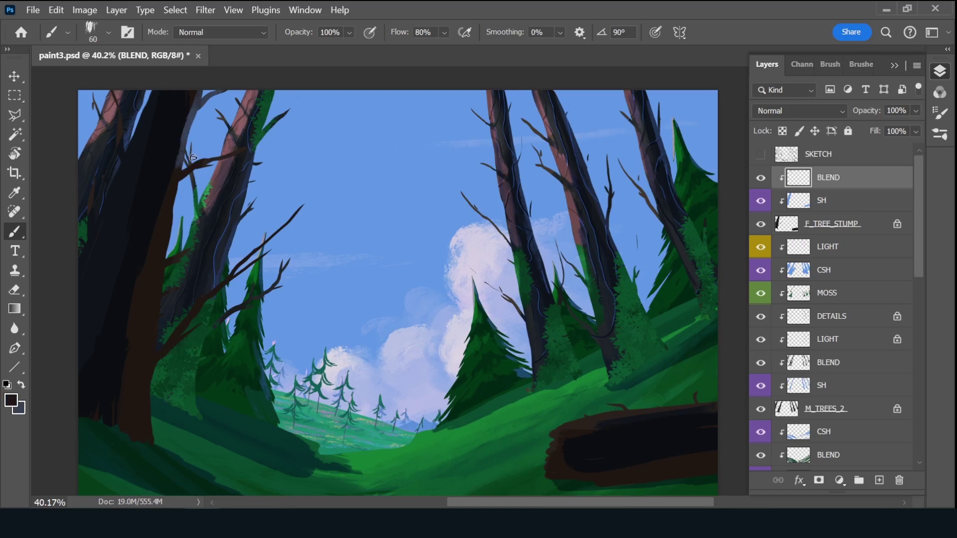
alt+click(140, 187)
alt+click(108, 217)
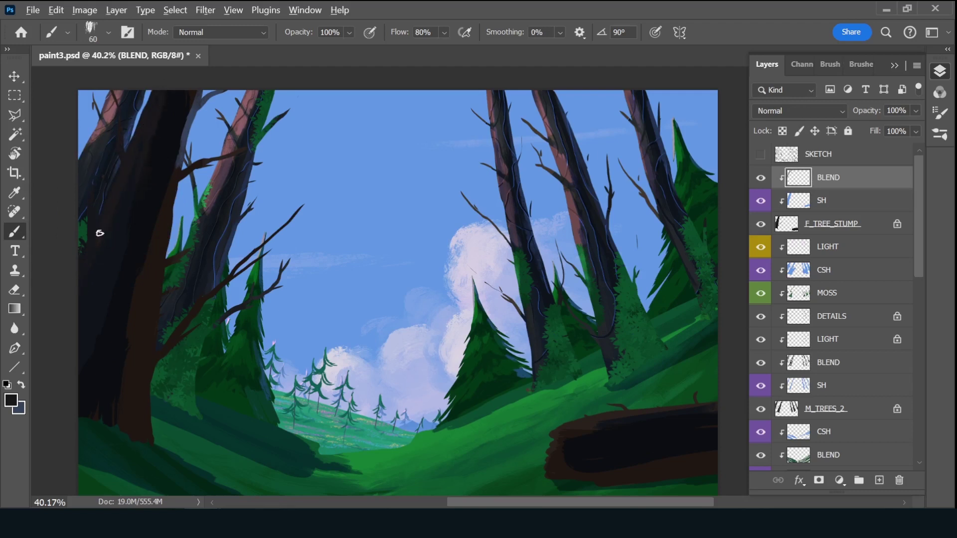
key(bracketright)
- Darken the left trunk's light edges with dark colours sampled from the trunk
alt+click(114, 252)
alt+click(125, 239)
alt+click(124, 355)
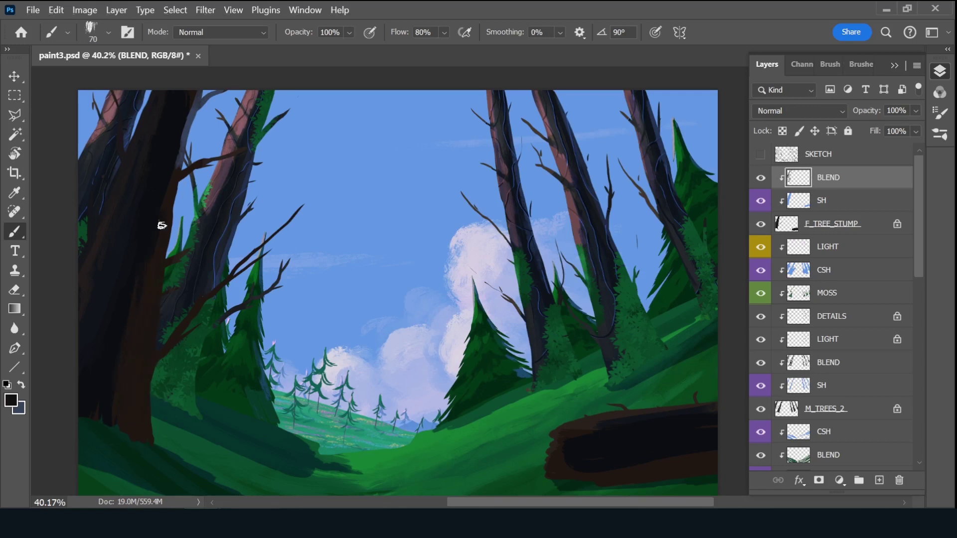
alt+click(146, 301)
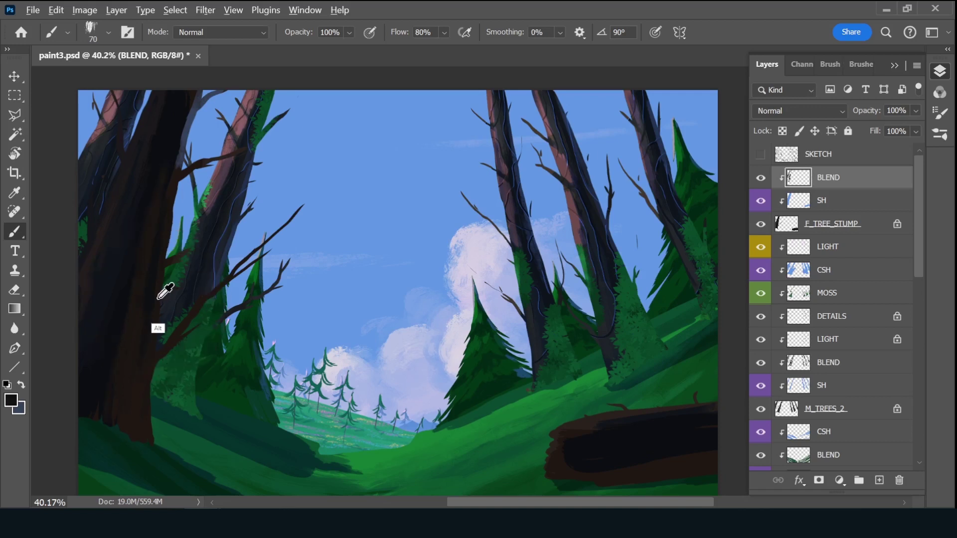
alt+click(179, 166)
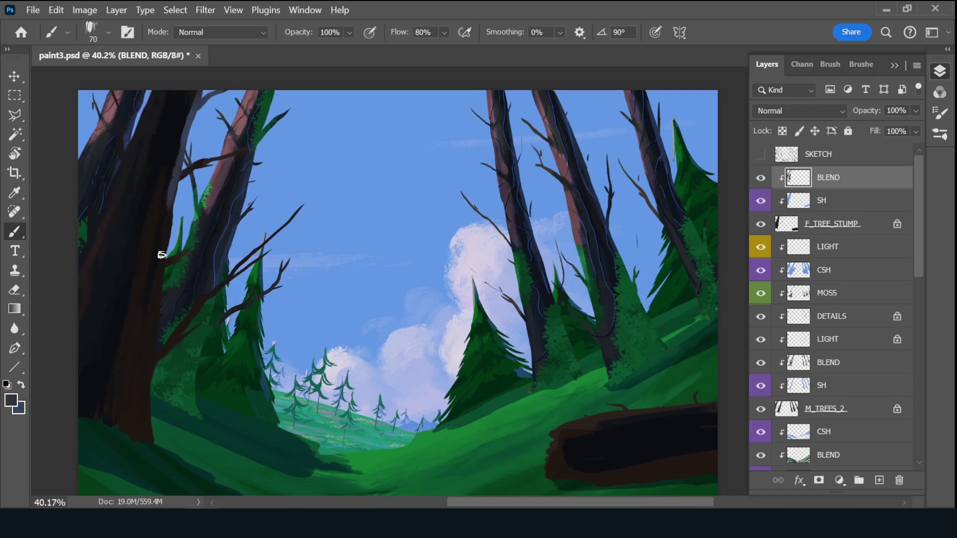
drag(154, 291, 155, 354)
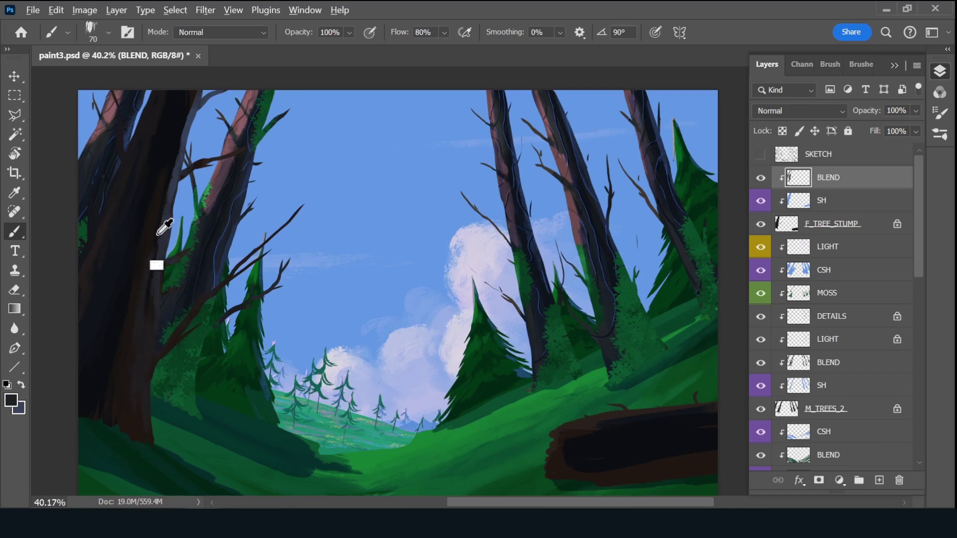
drag(185, 160, 194, 95)
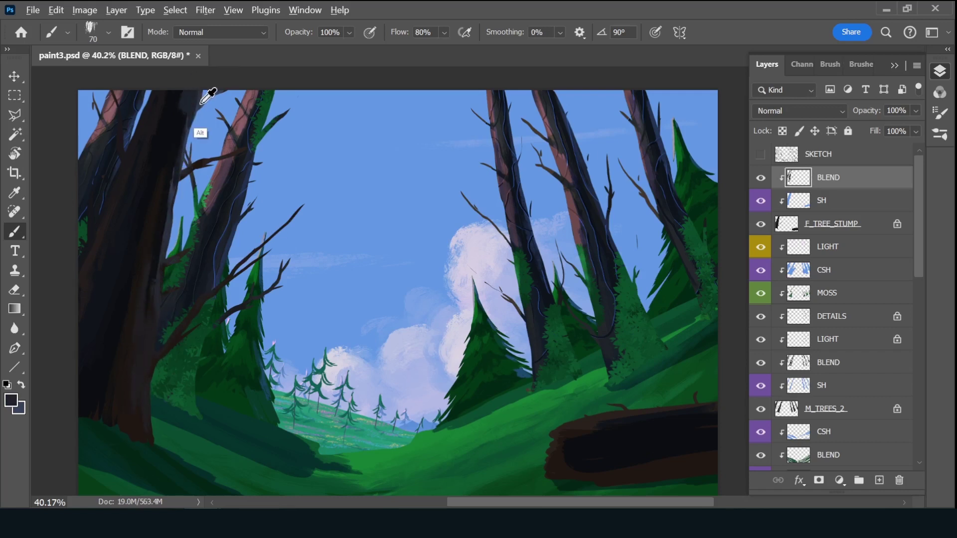
drag(184, 130, 161, 180)
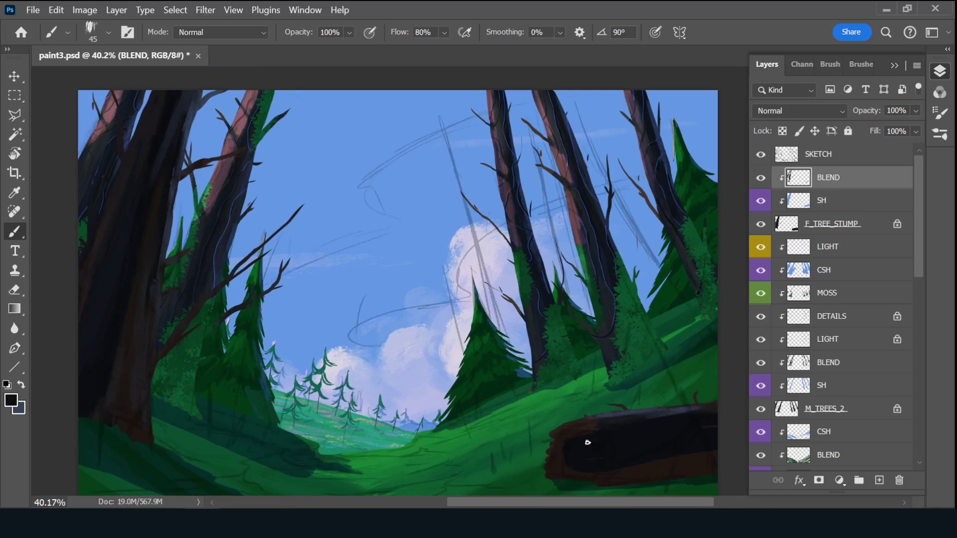
- With the sketch visible, outline the fallen log's left end in a polygonal selection
key(l)
click(556, 426)
click(614, 435)
click(593, 447)
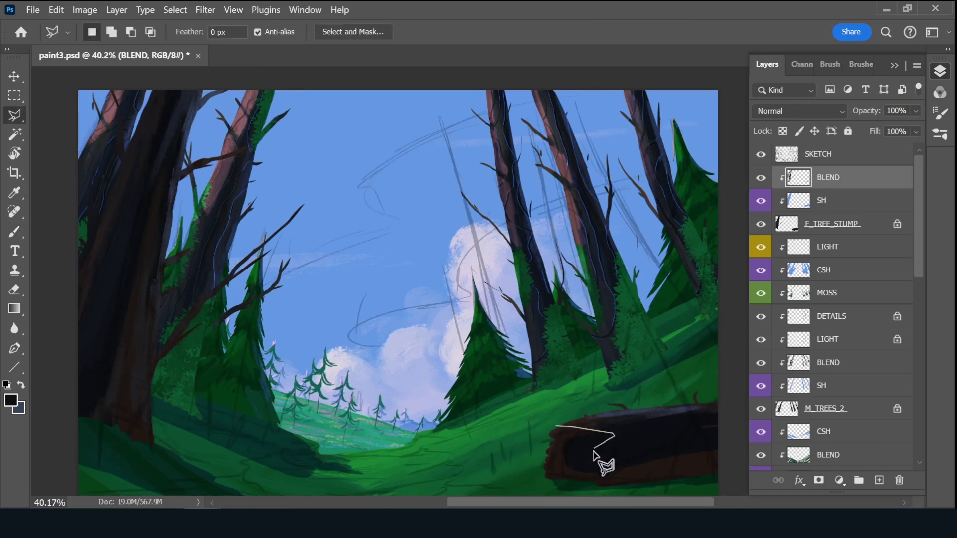
click(598, 485)
click(530, 480)
click(534, 441)
click(556, 426)
key(b)
- Paint a dark hollow inside the log-end selection with a smaller brush
key(ctrl+comma)
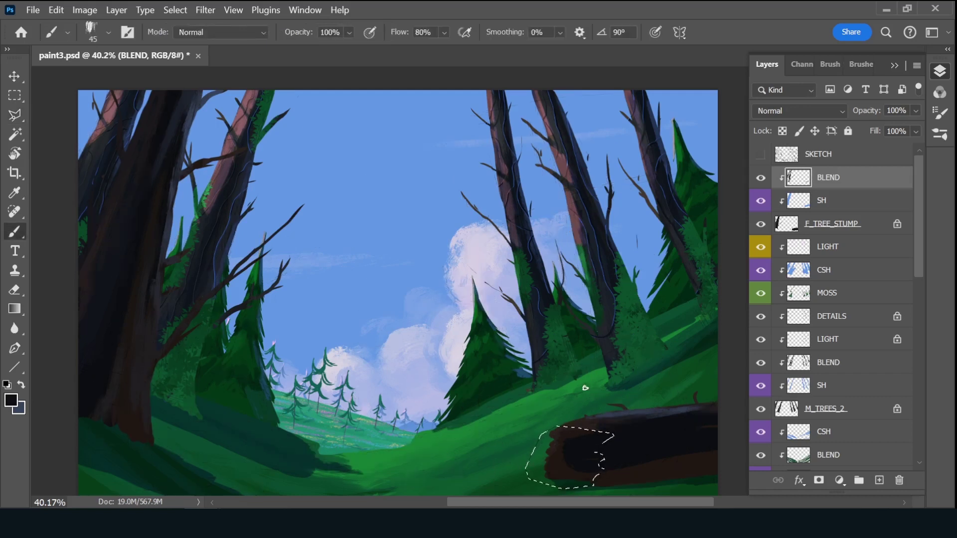
drag(577, 450, 590, 470)
mouse_move(574, 435)
mouse_down()
mouse_move(556, 466)
mouse_move(573, 474)
mouse_move(573, 436)
mouse_up()
key(bracketleft)
key(bracketleft)
key(alt)
click(11, 402)
key(Return)
- Sample dark blue-grey and near-black colours from the stump for the hollow
alt+click(573, 455)
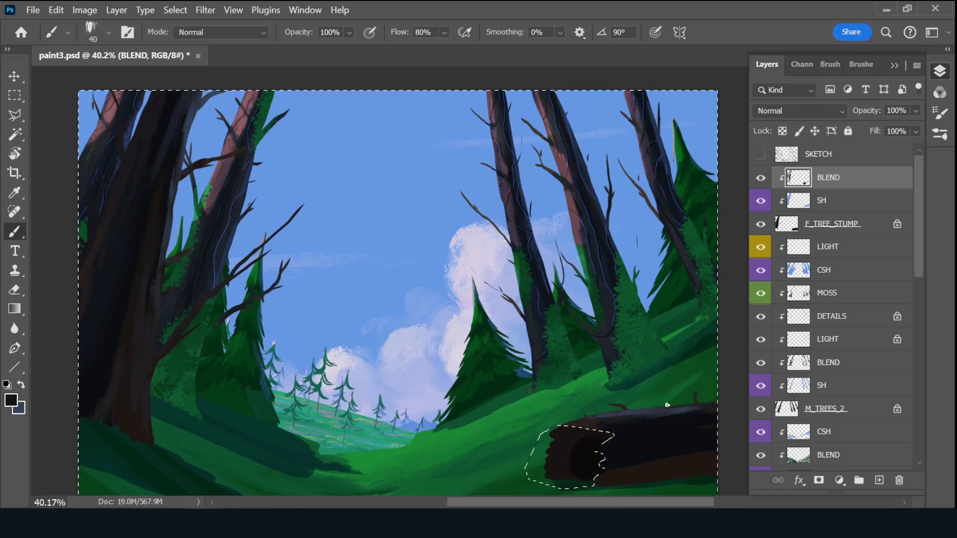
key(bracketright)
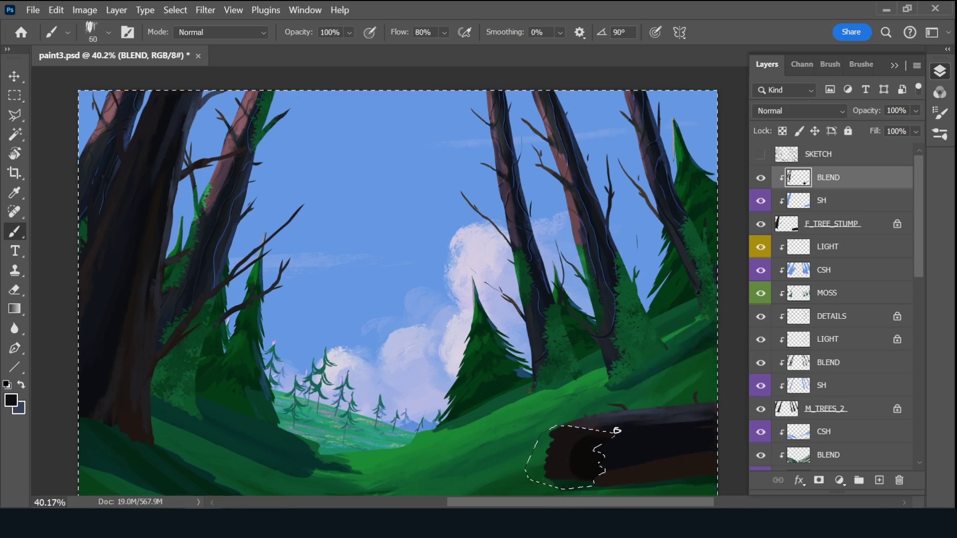
alt+click(561, 453)
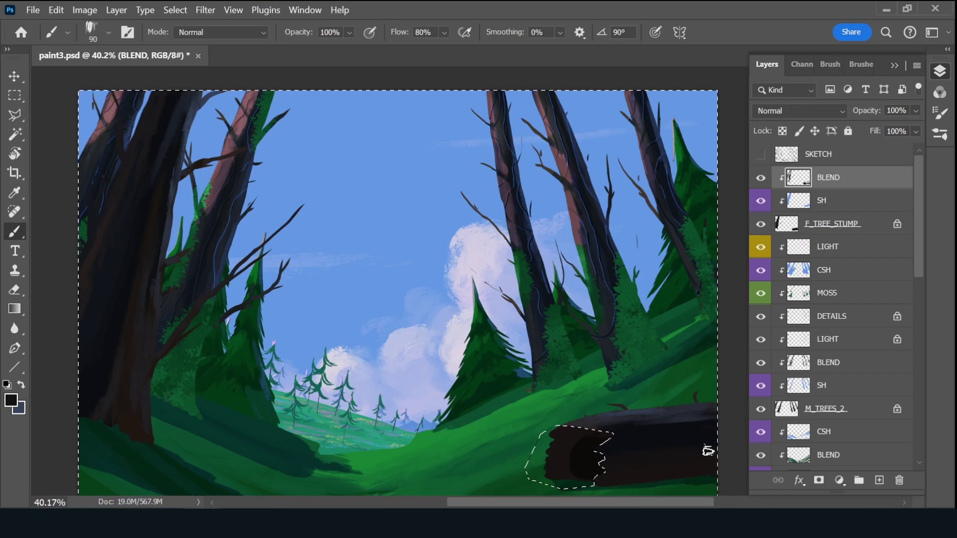
key(bracketleft)
key(bracketleft)
key(bracketleft)
alt+click(592, 424)
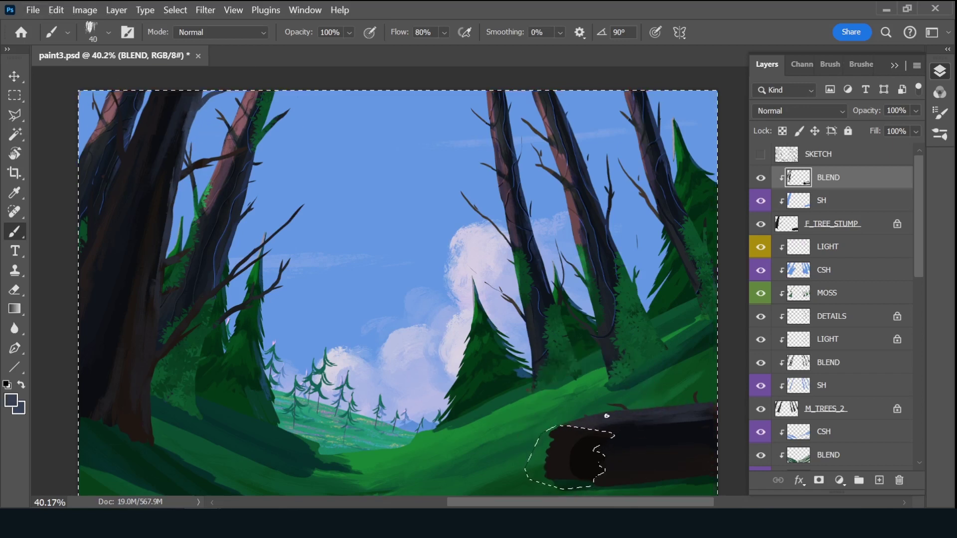
alt+click(643, 424)
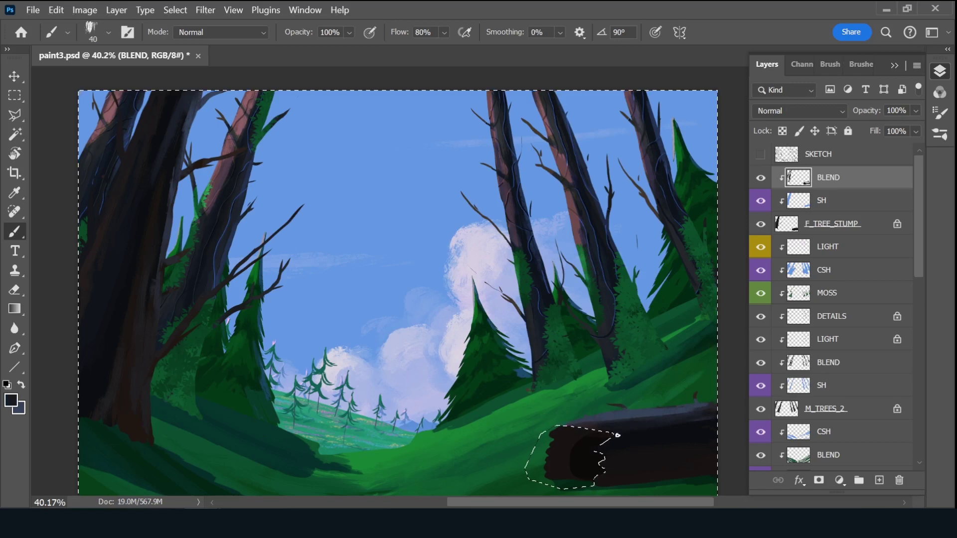
alt+click(611, 421)
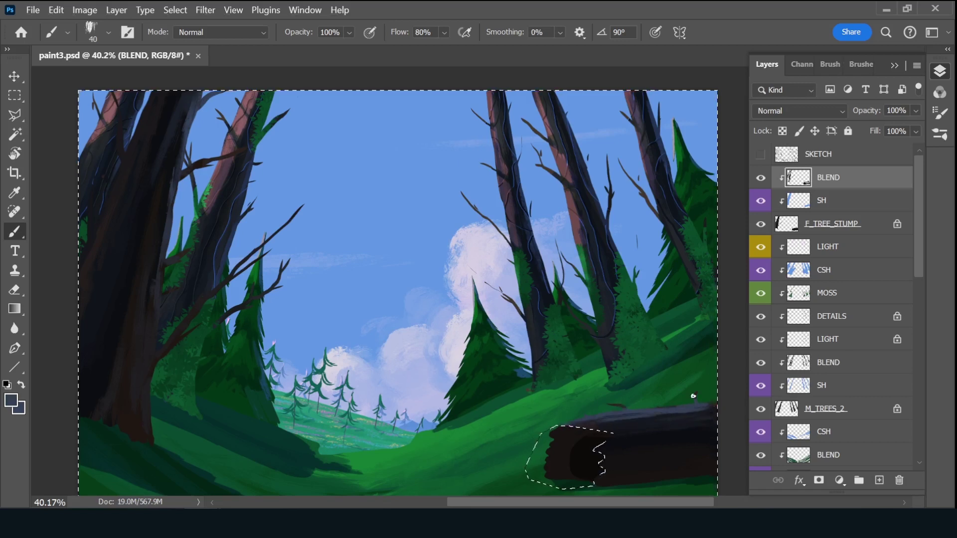
alt+click(625, 416)
alt+click(670, 419)
- Add a DETAILS layer and choose a textured brush angled at 25
click(879, 479)
double_click(829, 180)
text(DETA)
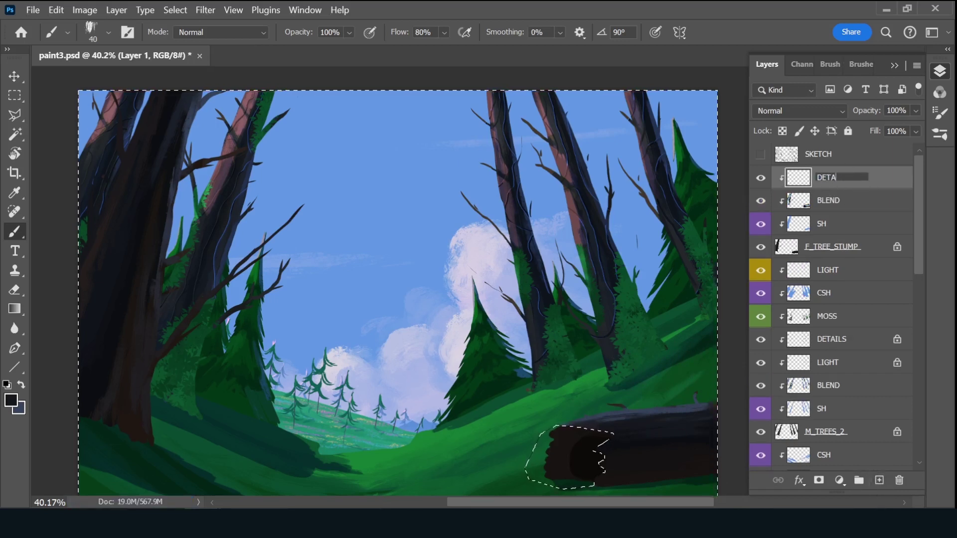
text(ILS)
key(Return)
click(862, 64)
click(775, 118)
click(767, 64)
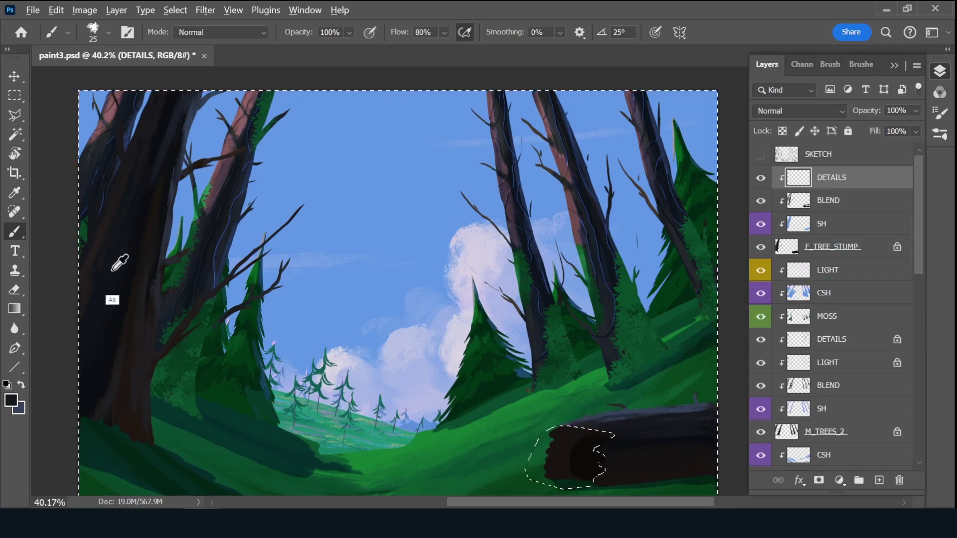
key(bracketright)
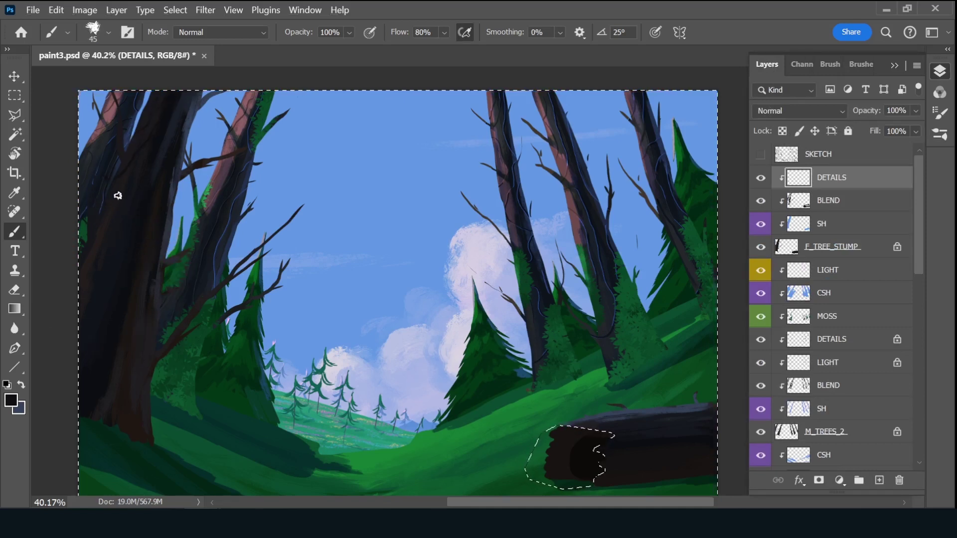
- Paint bark detail into the log hollow, lock DETAILS' transparency and deselect
drag(175, 182, 82, 243)
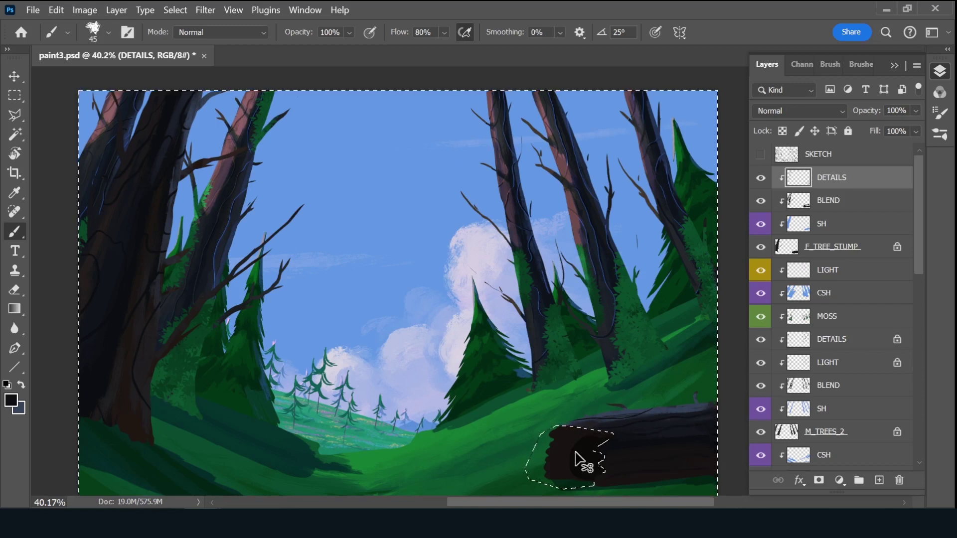
drag(579, 457, 588, 439)
key(bracketright)
key(bracketright)
key(bracketright)
key(slash)
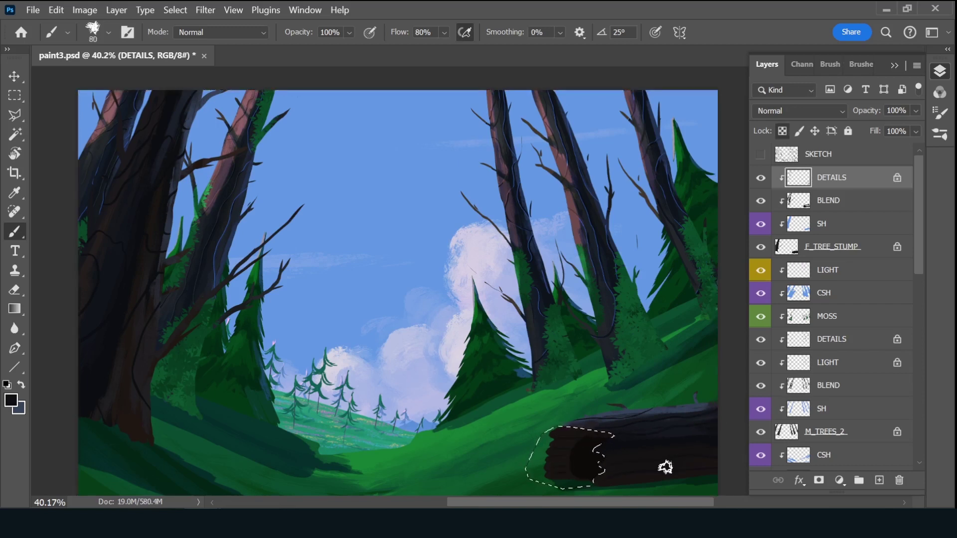
key(ctrl+d)
- Switch the paint colour to a darker near-black
click(11, 400)
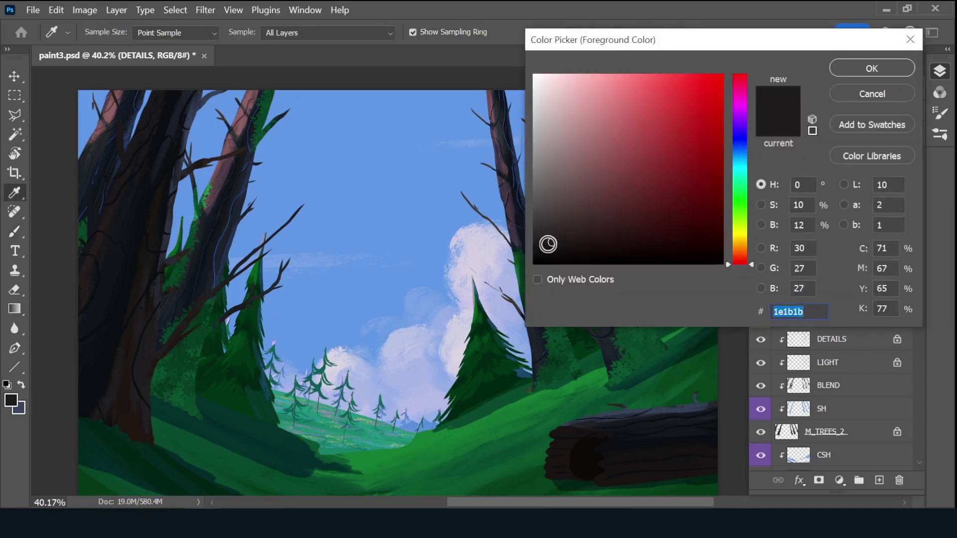
key(Return)
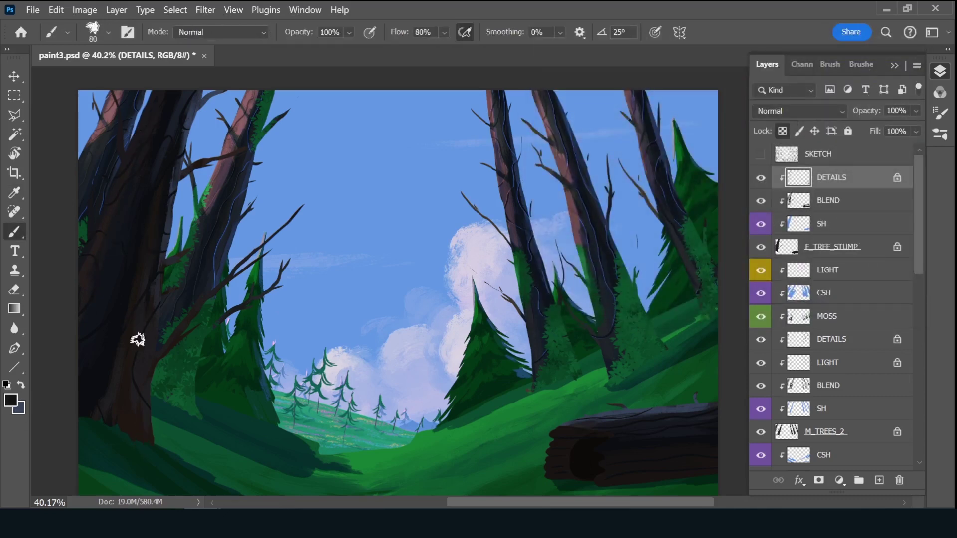
click(11, 401)
click(555, 246)
key(Return)
click(11, 401)
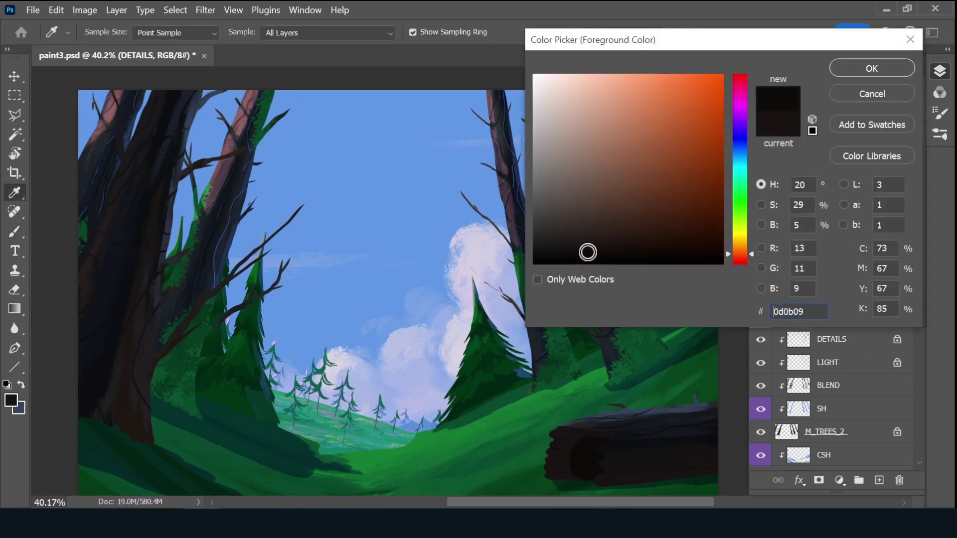
key(Return)
- Duplicate DETAILS into a LIGHT layer placed below it
key(ctrl+j)
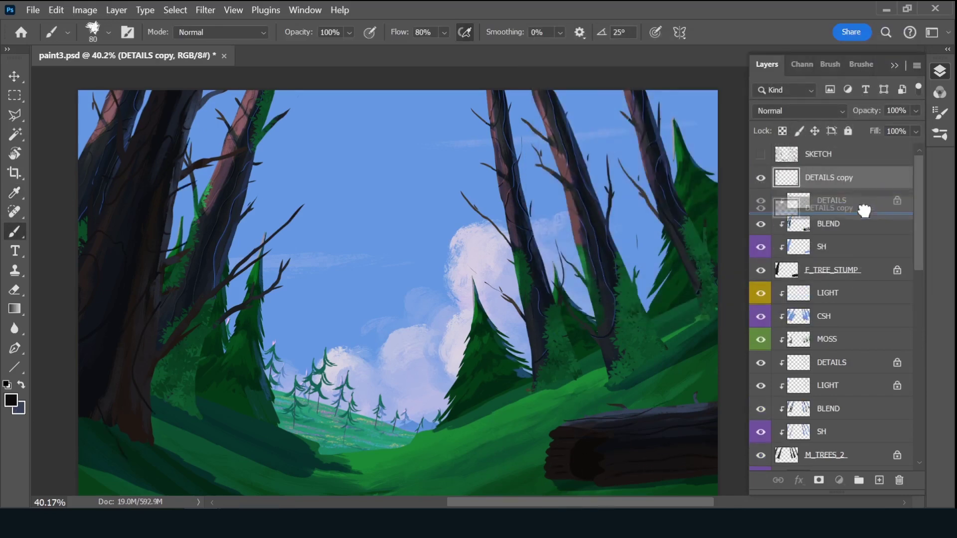
drag(847, 178, 860, 204)
double_click(832, 200)
text(LIGHT)
key(Return)
alt+click(369, 166)
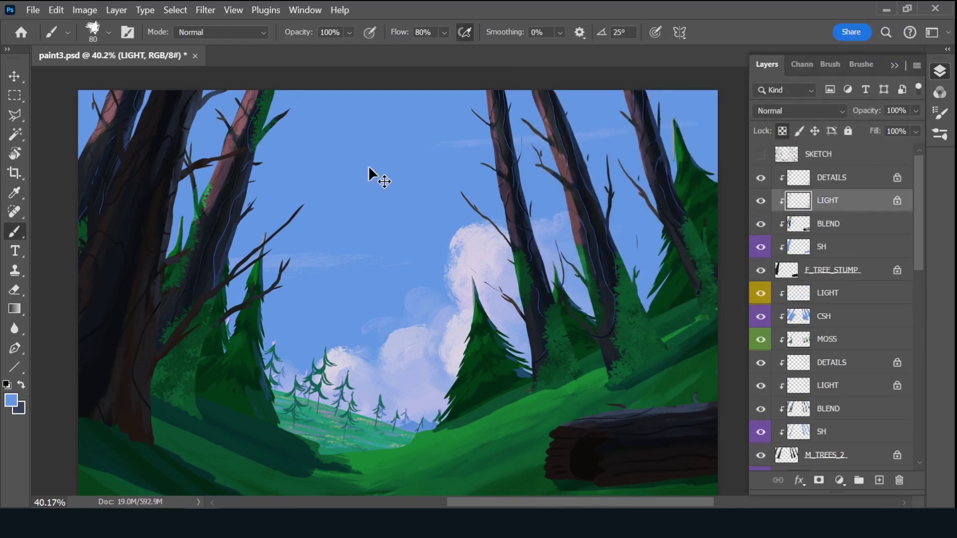
key(ctrl+z)
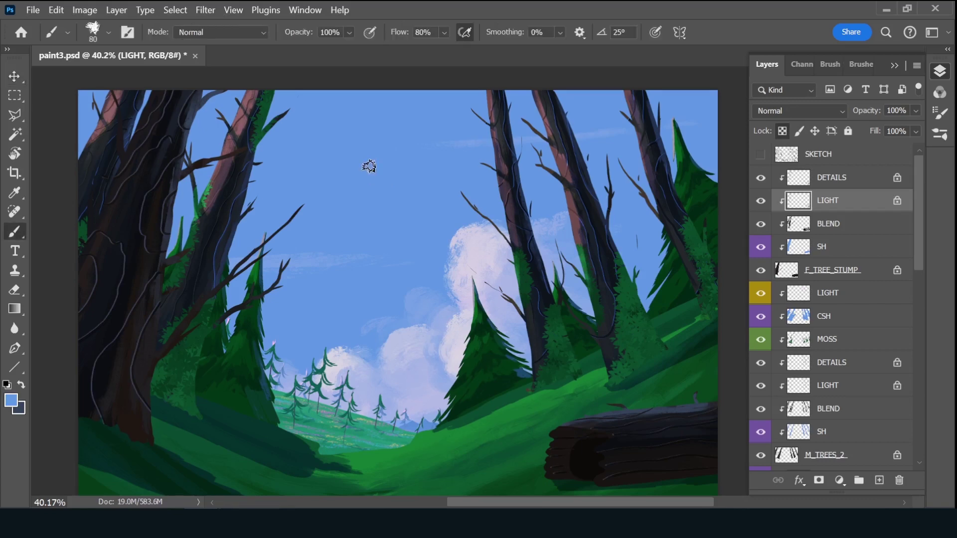
- Set a dark brown paint colour at brush size 125 and save the painting
key(bracketright)
key(bracketright)
key(bracketright)
alt+click(92, 273)
click(11, 401)
key(Return)
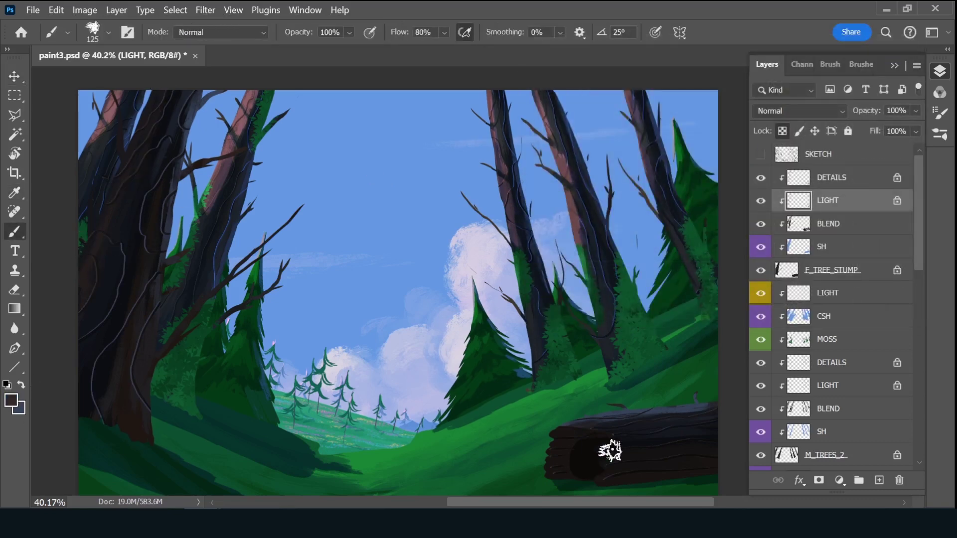
key(ctrl+s)
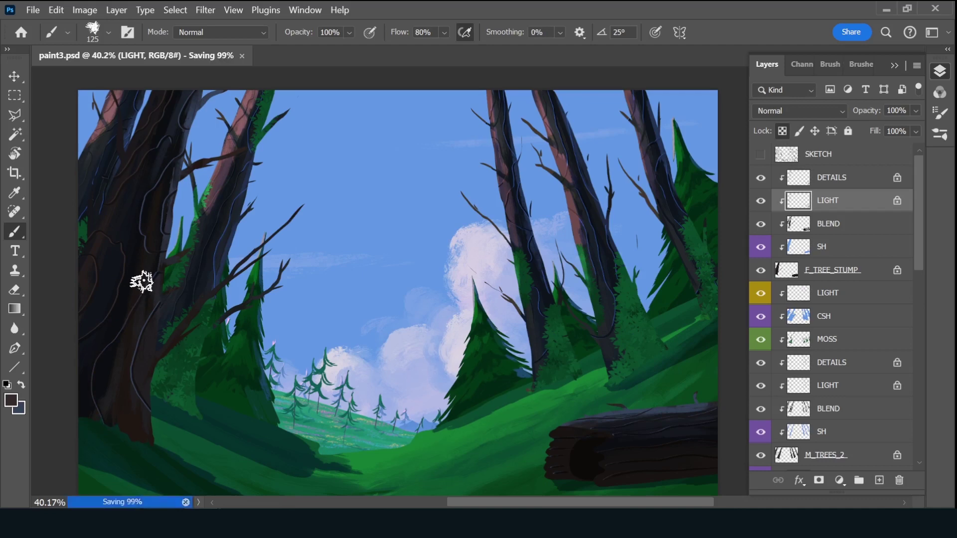
- Add a new layer named MOSS above DETAILS
click(847, 180)
key(ctrl+shift+alt+n)
double_click(830, 178)
text(MOSS)
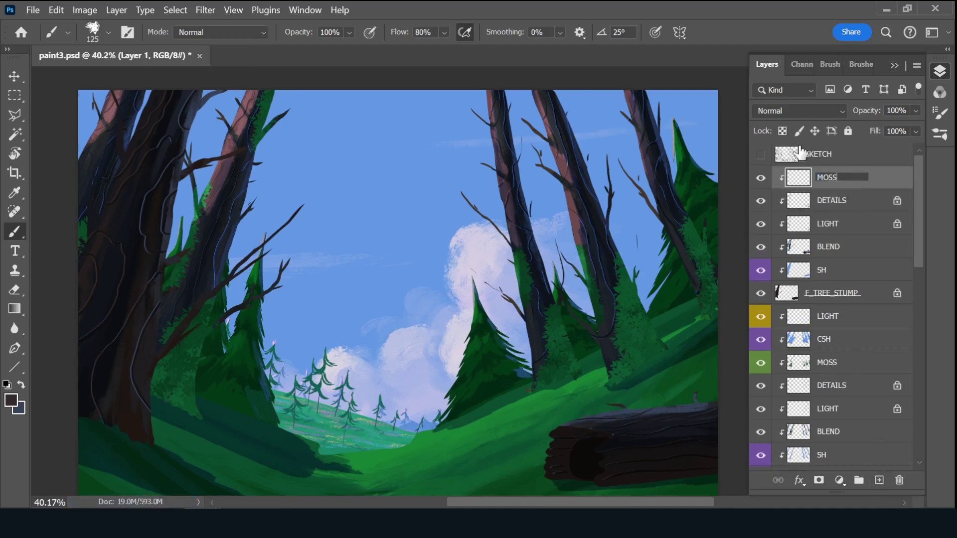
key(Return)
- Choose the Bush_Flat brush at size 250
click(867, 64)
drag(917, 201, 918, 250)
click(822, 263)
alt+click(96, 477)
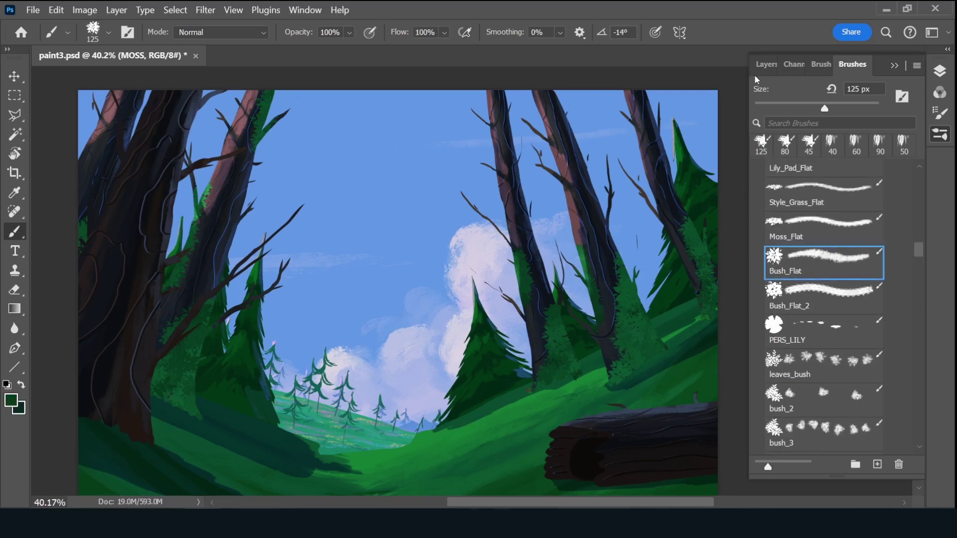
click(766, 64)
key(bracketright)
key(bracketright)
key(bracketright)
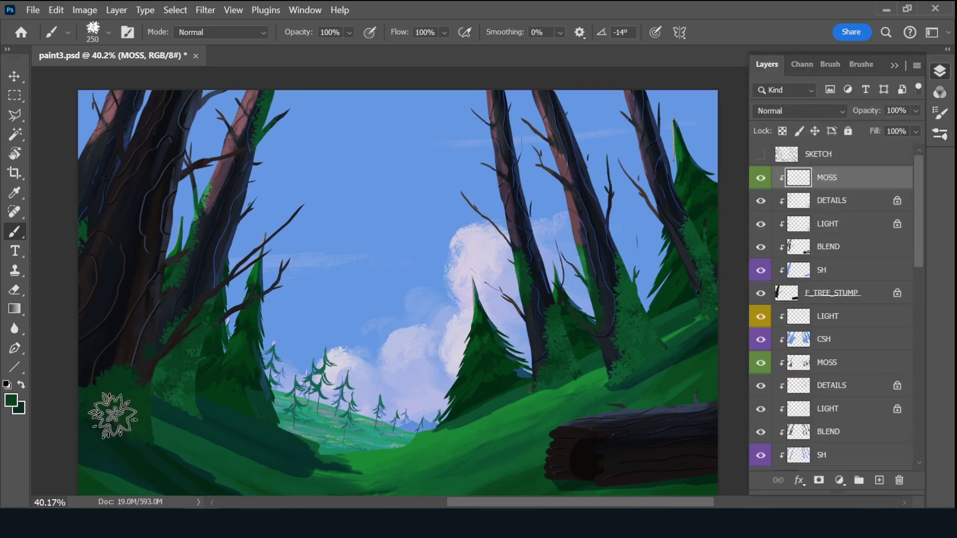
- Paint moss up the left trunk and grass over the log's bottom edge, then add a clipped layer
mouse_move(113, 416)
mouse_down()
mouse_move(86, 363)
mouse_move(103, 368)
mouse_up()
key(bracketleft)
key(bracketleft)
key(bracketleft)
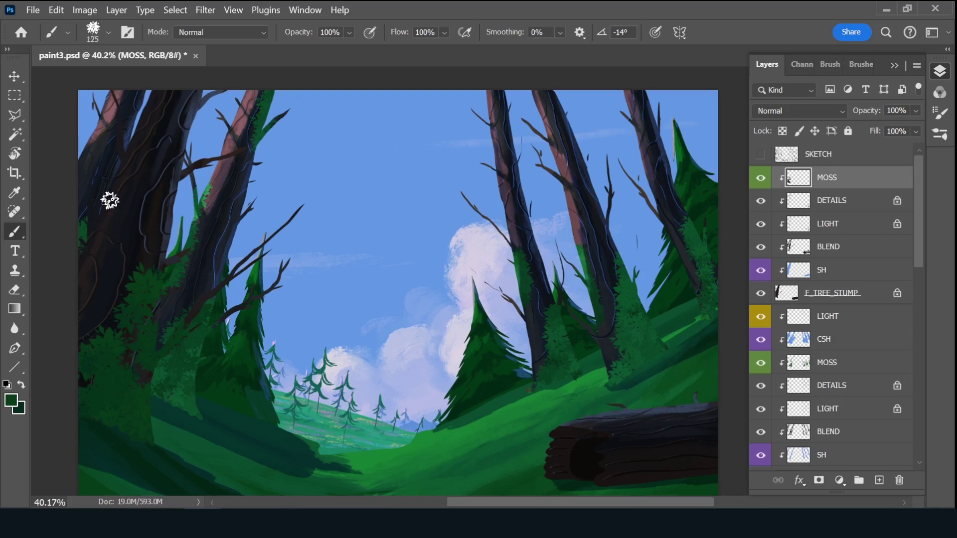
key(bracketright)
drag(105, 223, 127, 168)
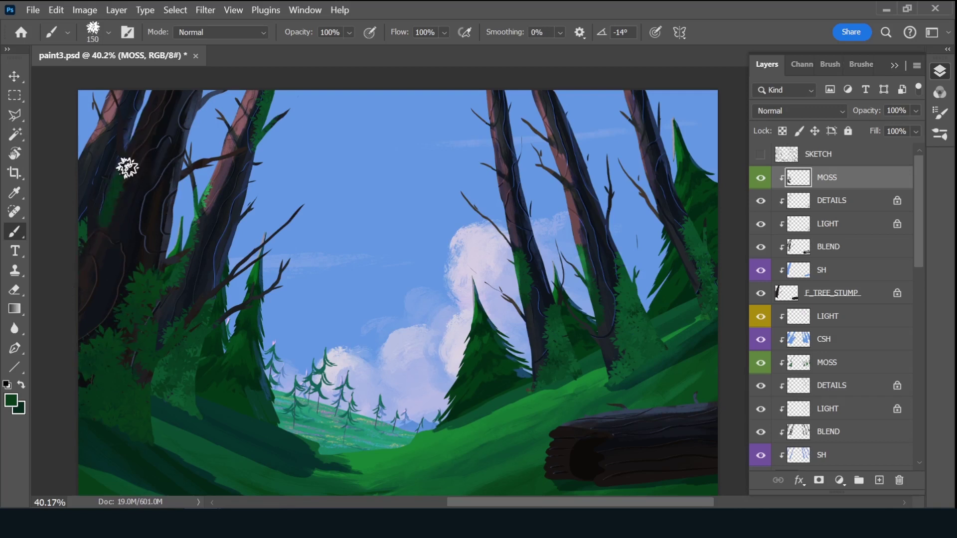
mouse_move(700, 468)
mouse_down()
mouse_move(728, 457)
mouse_move(600, 487)
mouse_move(633, 470)
mouse_up()
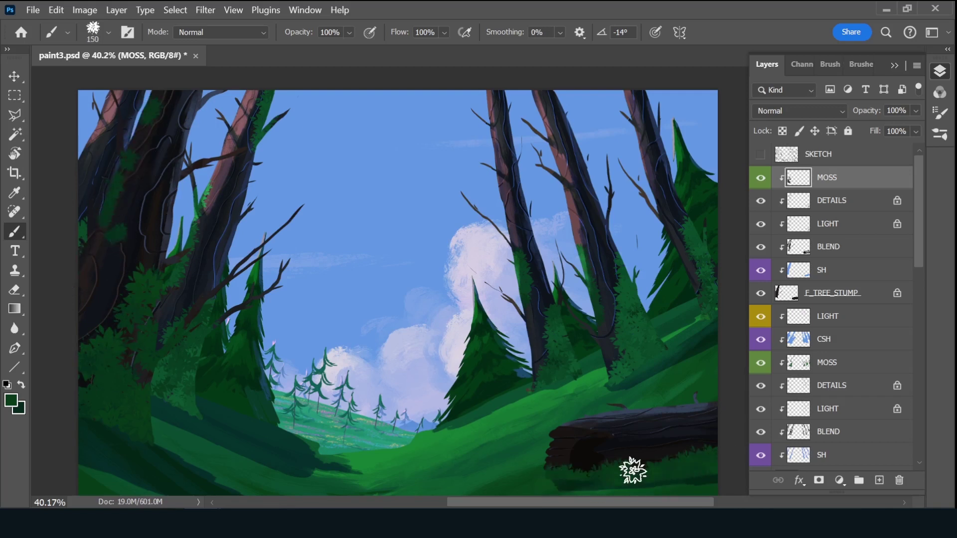
click(879, 480)
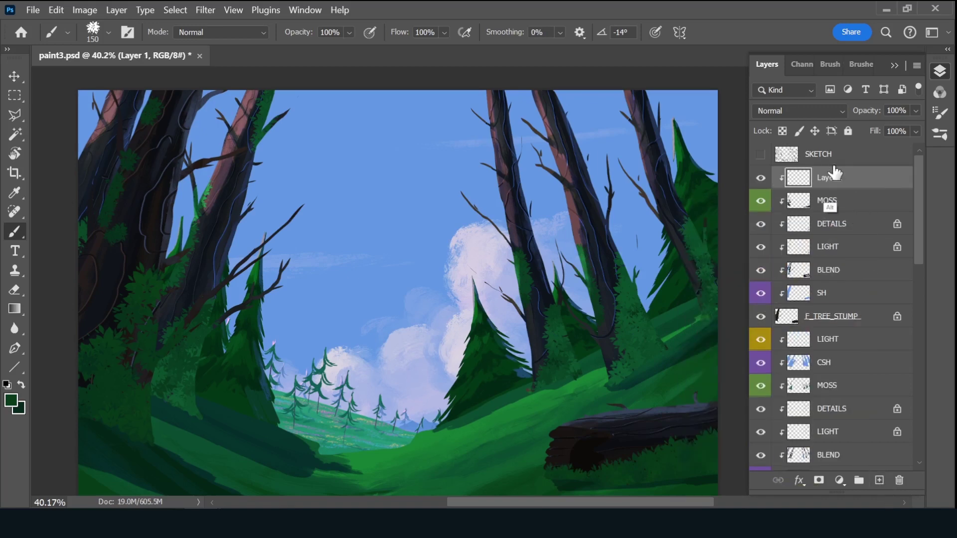
- Create a violet-tagged Multiply layer CSH filled with sky blue
double_click(825, 178)
text(CSH)
key(Return)
right_click(761, 178)
click(796, 350)
click(822, 257)
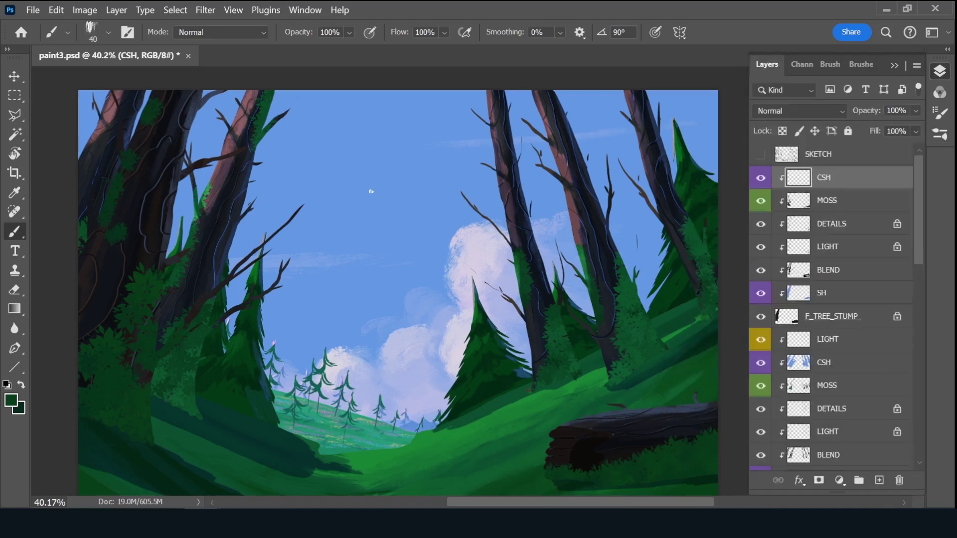
alt+click(371, 191)
click(797, 110)
click(778, 127)
key(ctrl+BackSpace)
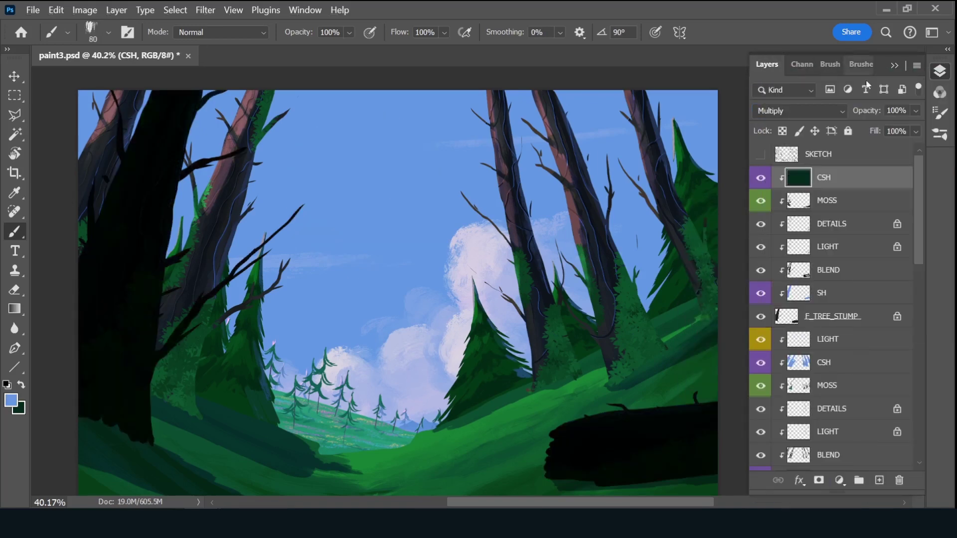
- Add a yellow-tagged Overlay layer LIGHT and set the paint colour to light pink
key(ctrl+shift+alt+n)
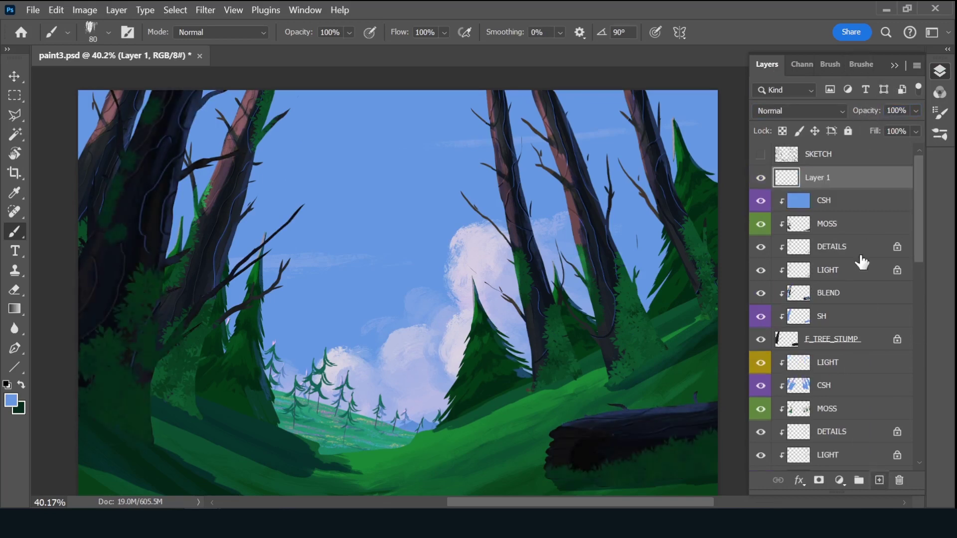
double_click(828, 178)
text(LIGHT)
right_click(761, 178)
click(777, 268)
click(798, 110)
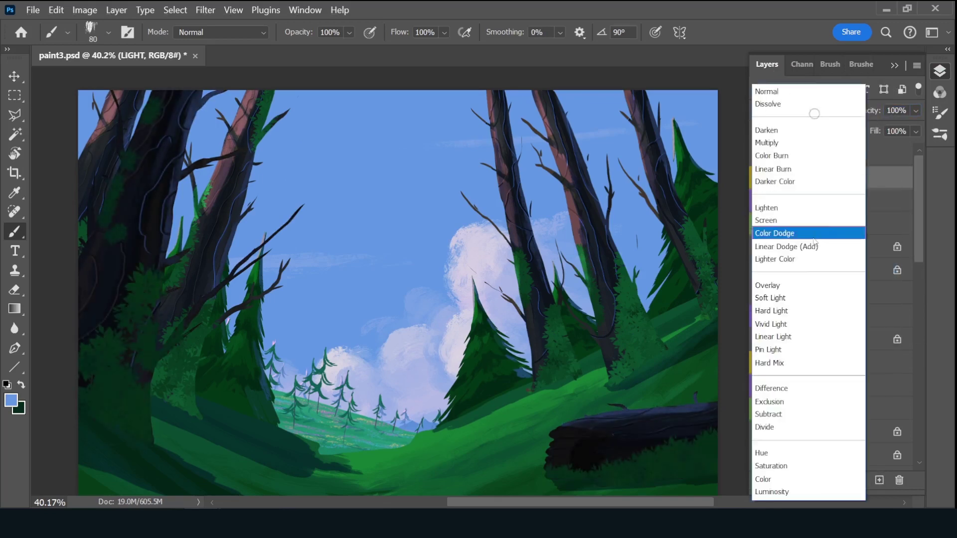
click(770, 286)
click(11, 401)
click(741, 89)
click(590, 77)
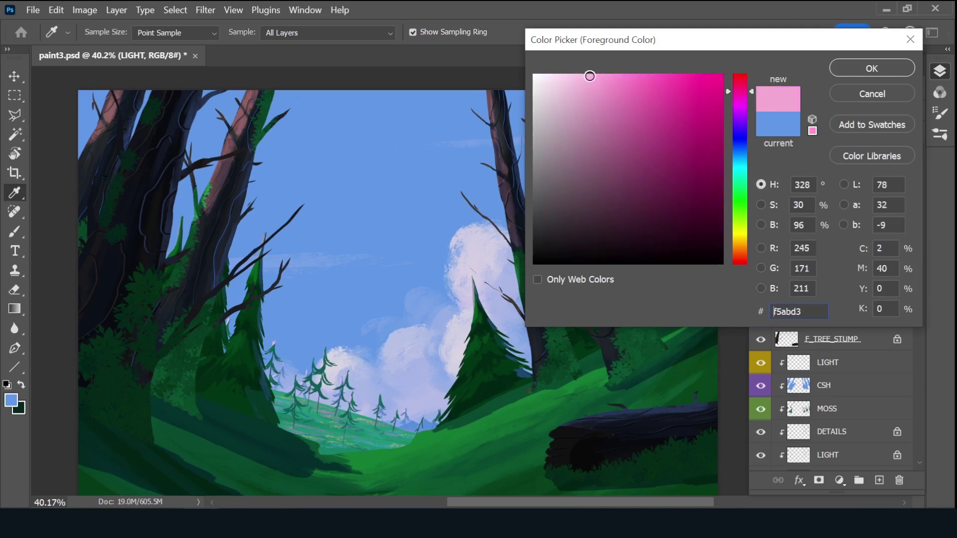
click(872, 67)
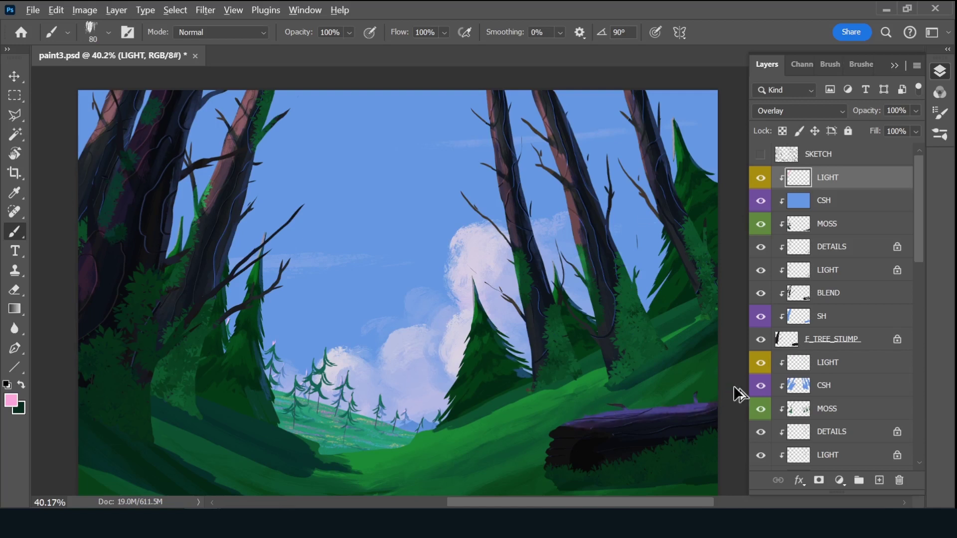
- Save the document and add another new layer above LIGHT
key(ctrl+s)
key(ctrl+shift+alt+n)
double_click(810, 177)
- Name the new layer F_F_TREES and lower the CSH layer's opacity
text(F_T)
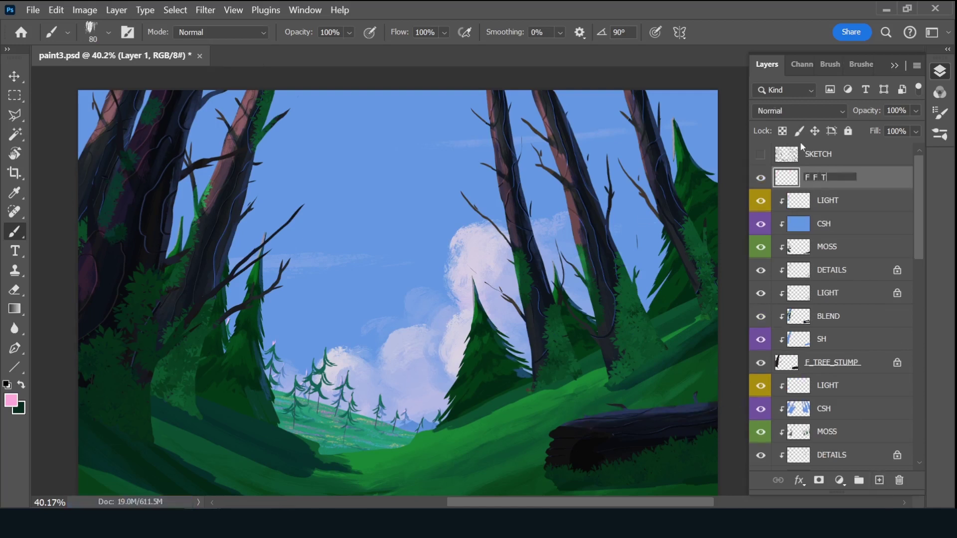
text(REES)
key(Return)
click(862, 64)
click(854, 157)
click(767, 64)
click(847, 224)
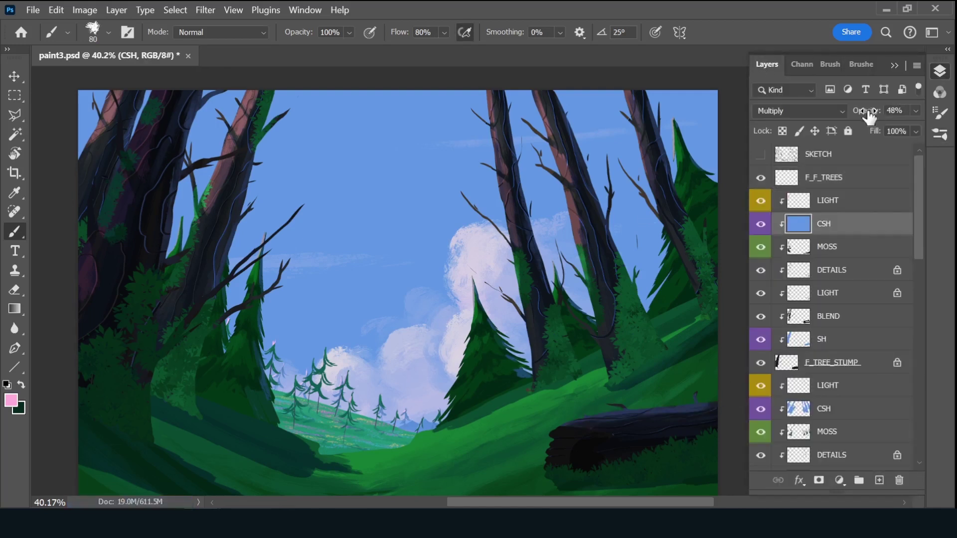
- Show the SKETCH layer and set the paint colour to dark brown #190f0c
click(760, 154)
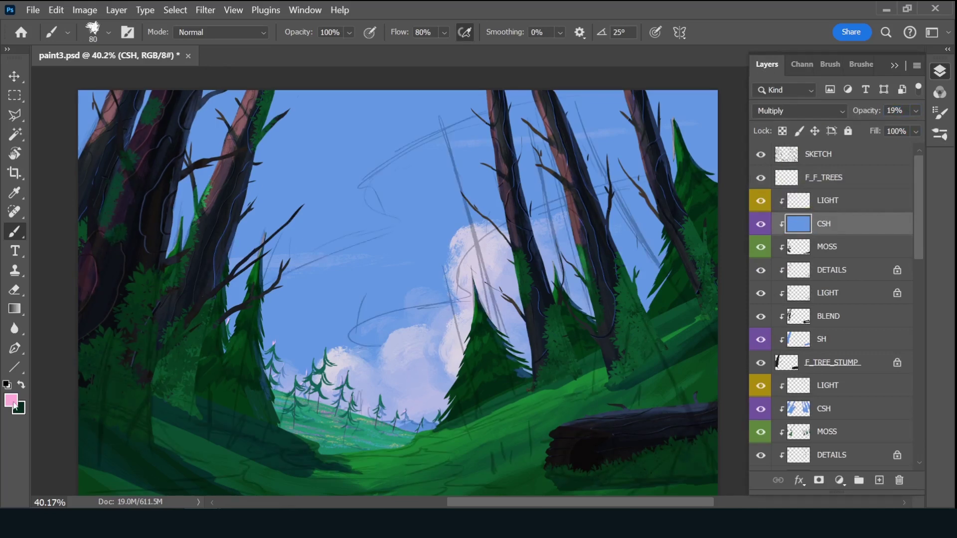
click(11, 400)
click(630, 246)
key(Return)
click(867, 179)
- Paint the big dark trunk slanting up the right side, redoing strokes until it fits
drag(566, 89, 748, 397)
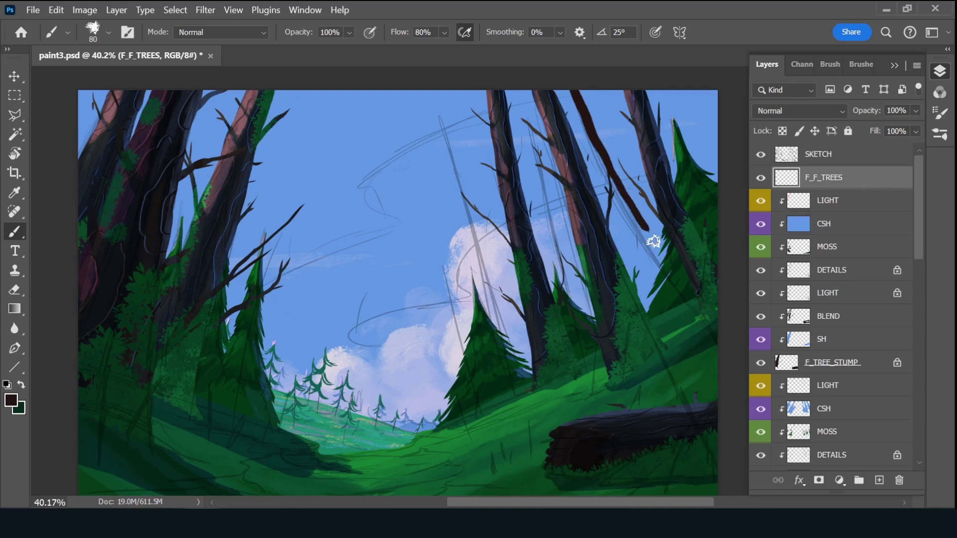
drag(528, 83, 613, 273)
key(ctrl+z)
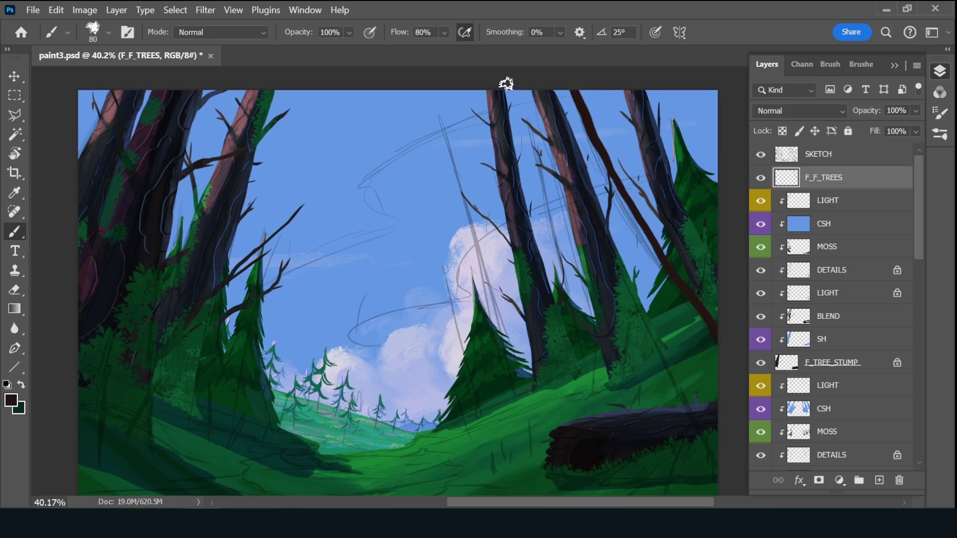
drag(506, 83, 546, 172)
key(ctrl+z)
drag(508, 89, 648, 369)
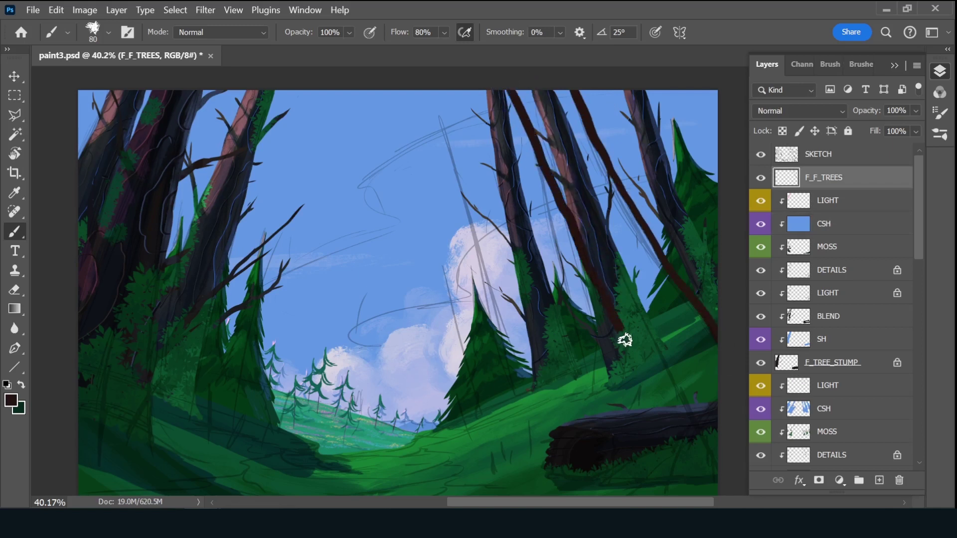
key(ctrl+z)
mouse_move(720, 480)
mouse_down()
mouse_move(516, 67)
mouse_move(649, 302)
mouse_move(688, 312)
mouse_move(726, 369)
mouse_move(666, 353)
mouse_move(691, 393)
mouse_up()
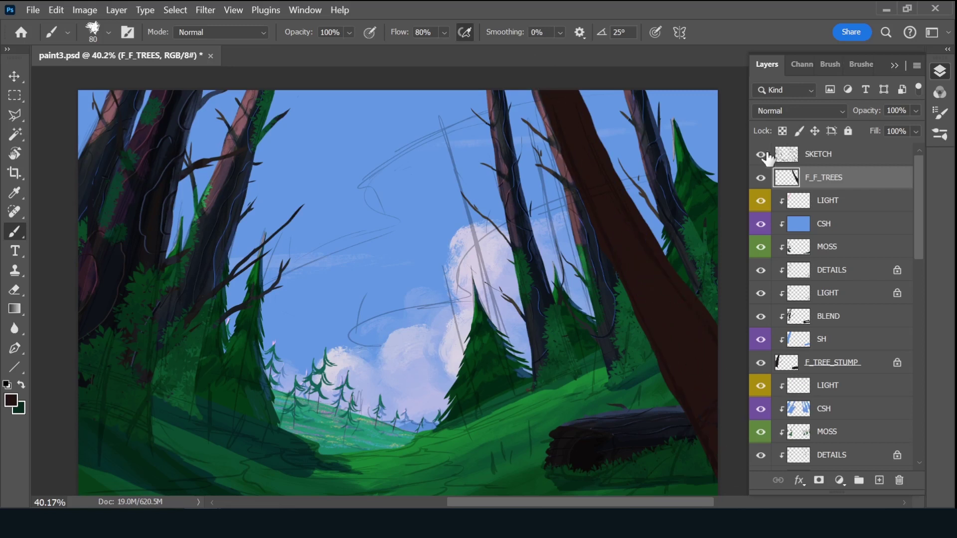
- Hide SKETCH and add thin branches, covering the green moss beside the trunk in brown
click(761, 156)
drag(668, 347, 657, 324)
key(bracketleft)
key(bracketleft)
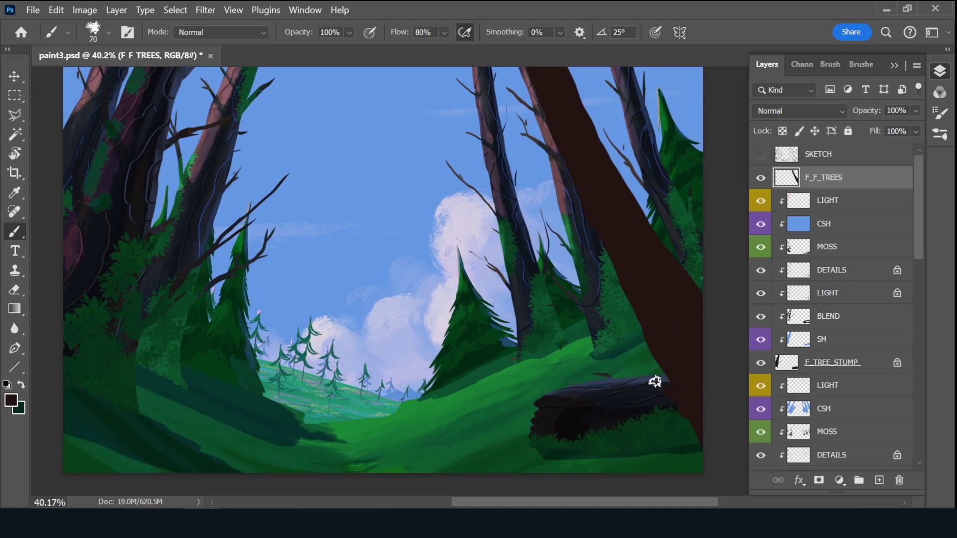
drag(654, 382, 579, 331)
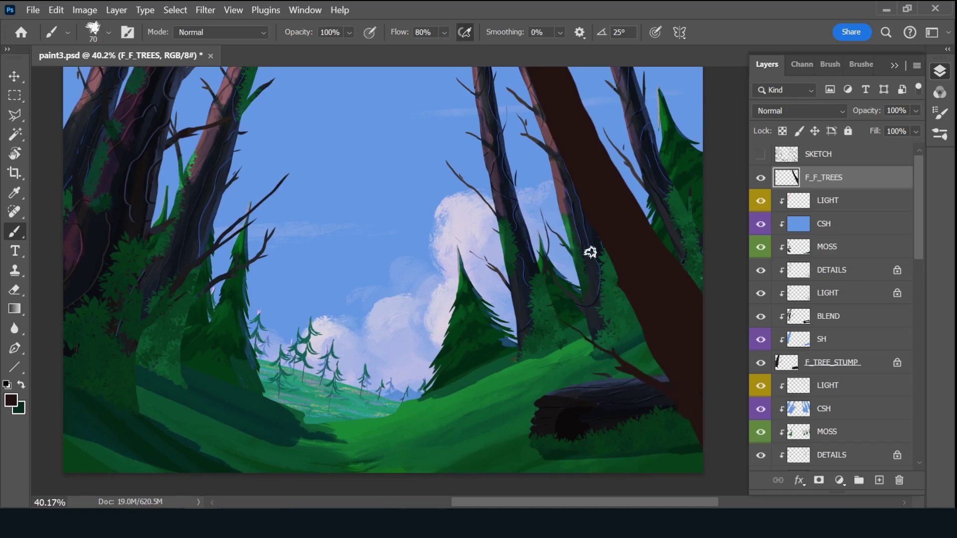
drag(590, 253, 687, 298)
drag(677, 152, 677, 263)
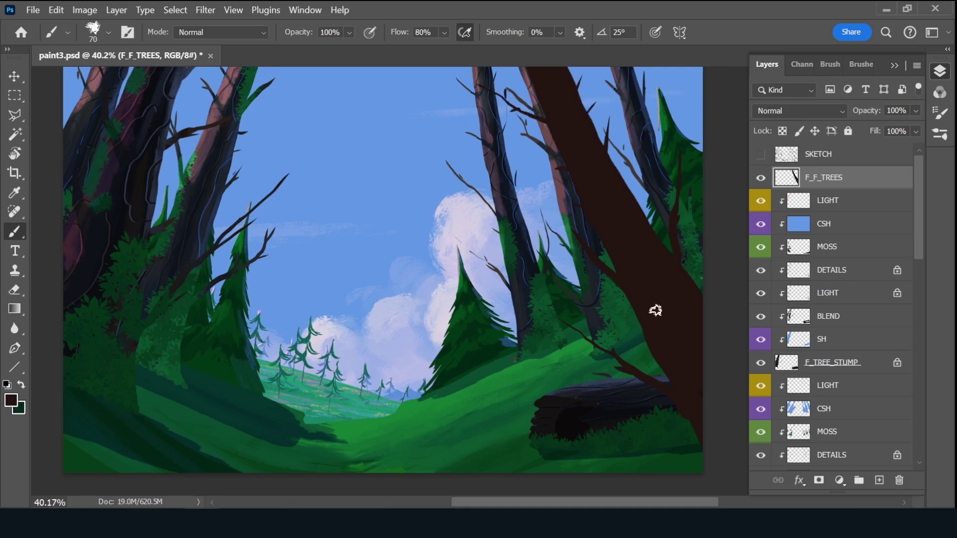
- Darken part of the big trunk with the 80 px brush preset, then size it to 150 px
click(853, 63)
click(856, 145)
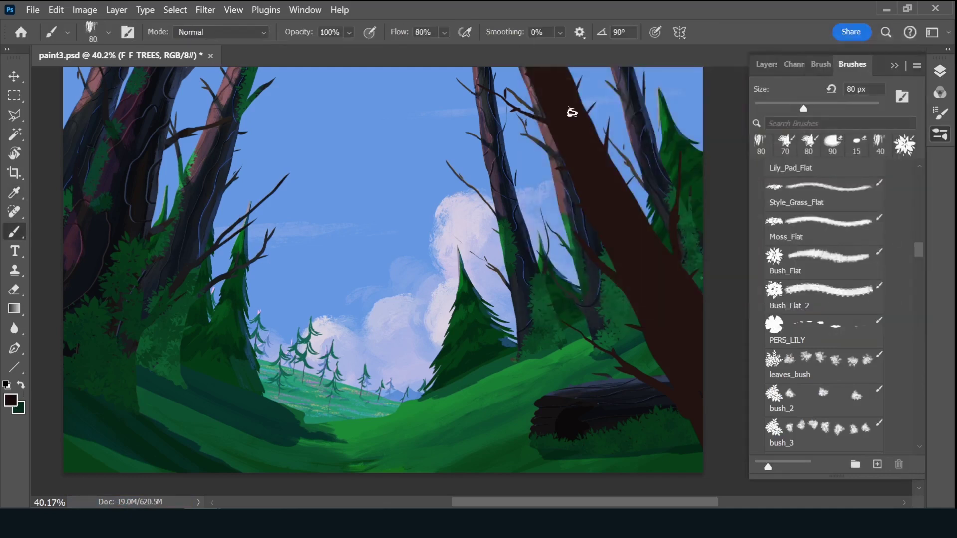
drag(620, 203, 720, 337)
key(bracketright)
key(bracketright)
key(bracketright)
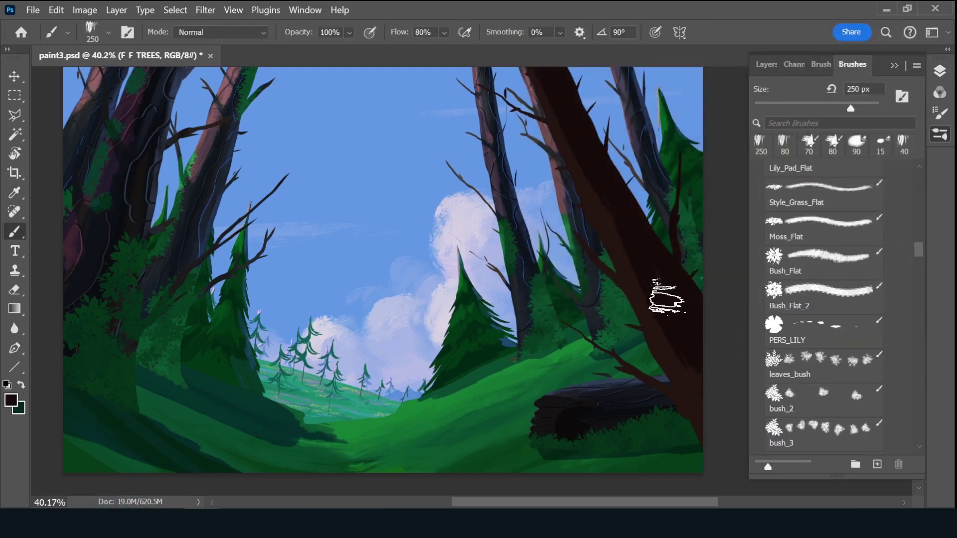
key(bracketleft)
key(bracketleft)
key(bracketleft)
key(F7)
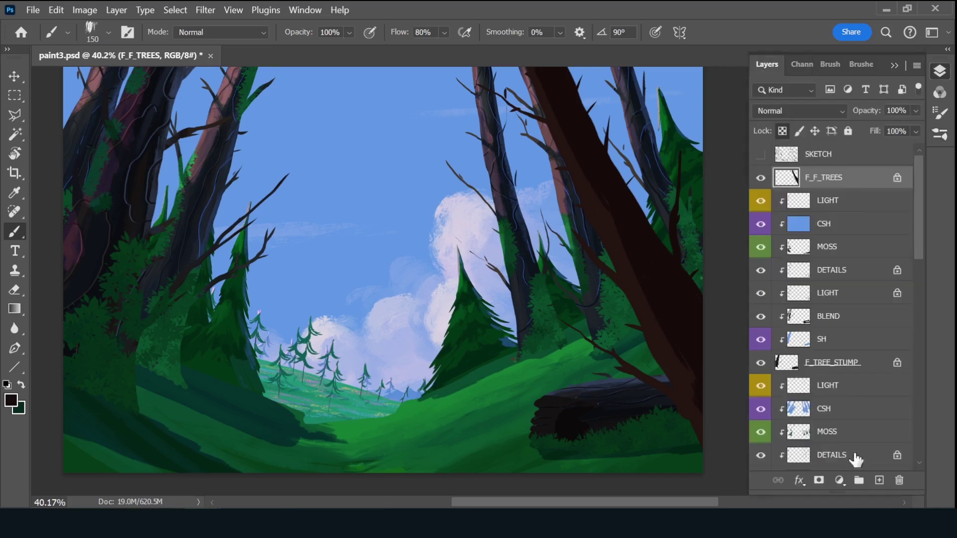
- Add a violet-tagged SH layer clipped to F_F_TREES, set to Multiply
key(ctrl+shift+alt+n)
key(ctrl+alt+g)
double_click(838, 177)
text(SH)
key(Return)
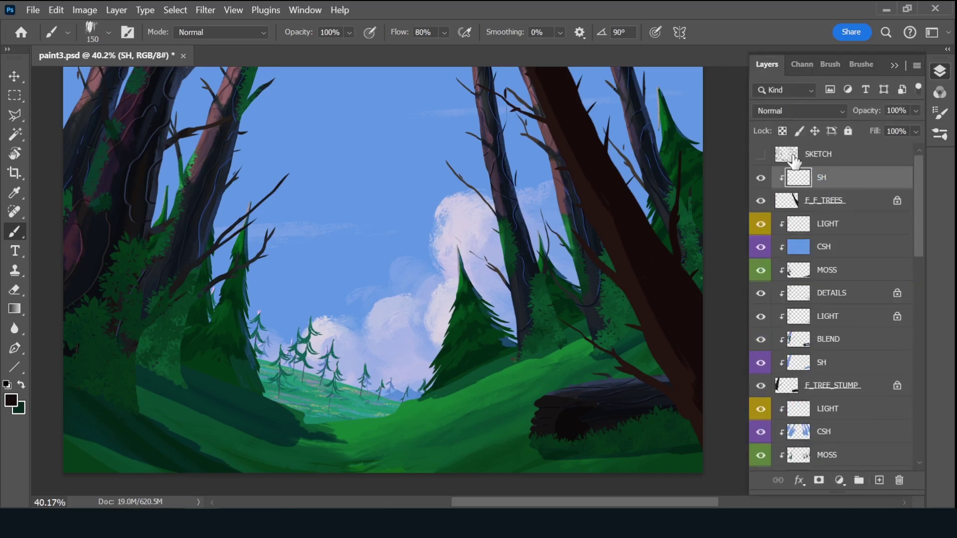
right_click(761, 177)
click(802, 369)
alt+click(397, 194)
- Shade the trunk darker and bluer with sky blue paint on SH
key(shift+alt+m)
key(bracketright)
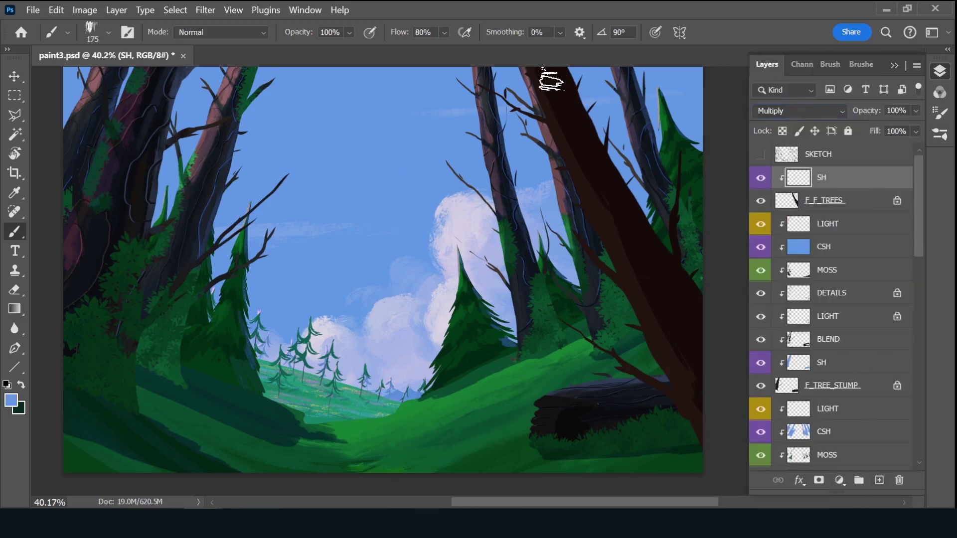
drag(550, 79, 694, 380)
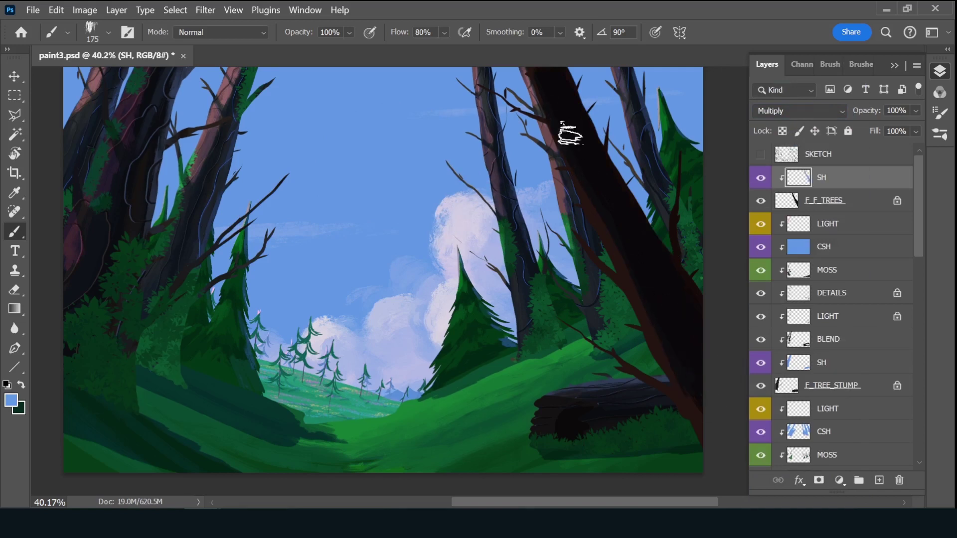
drag(570, 134, 679, 337)
- Add a clipped BLEND layer and blend the trunk tones using its sampled dark brown
key(ctrl+shift+alt+n)
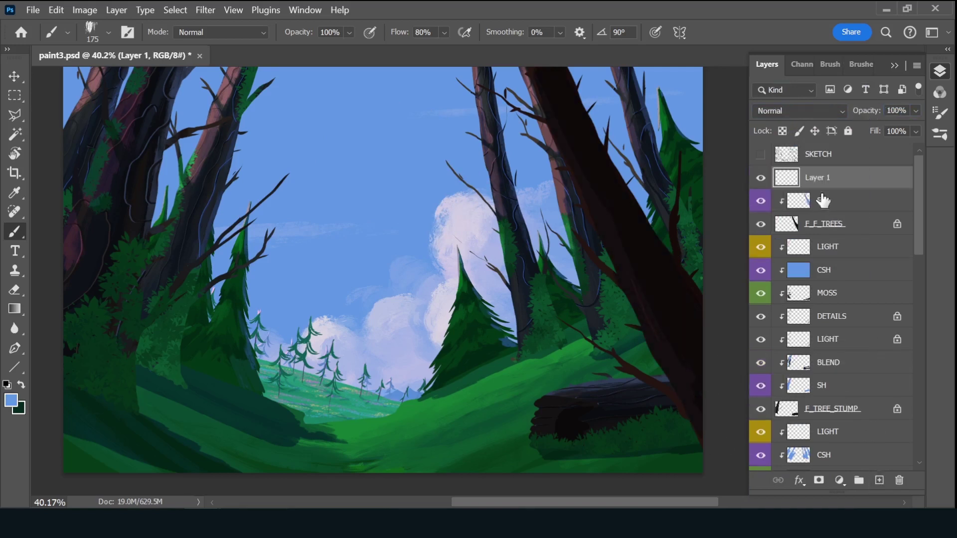
double_click(828, 178)
text(BLEND)
key(Return)
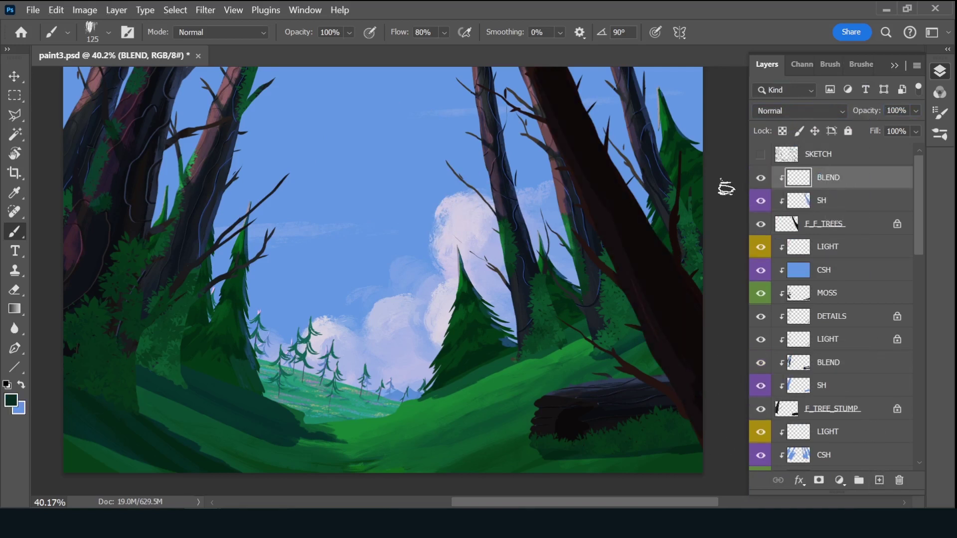
alt+click(605, 268)
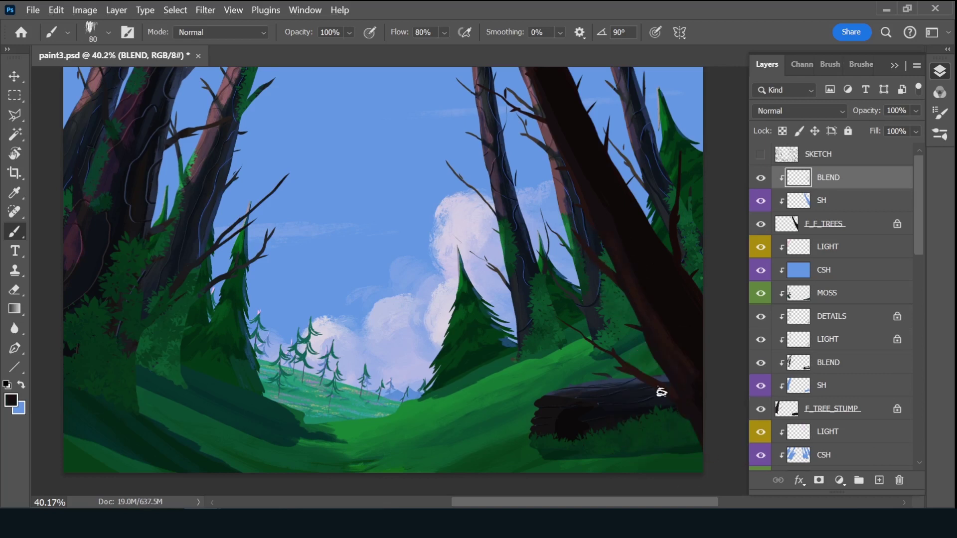
drag(662, 390, 572, 137)
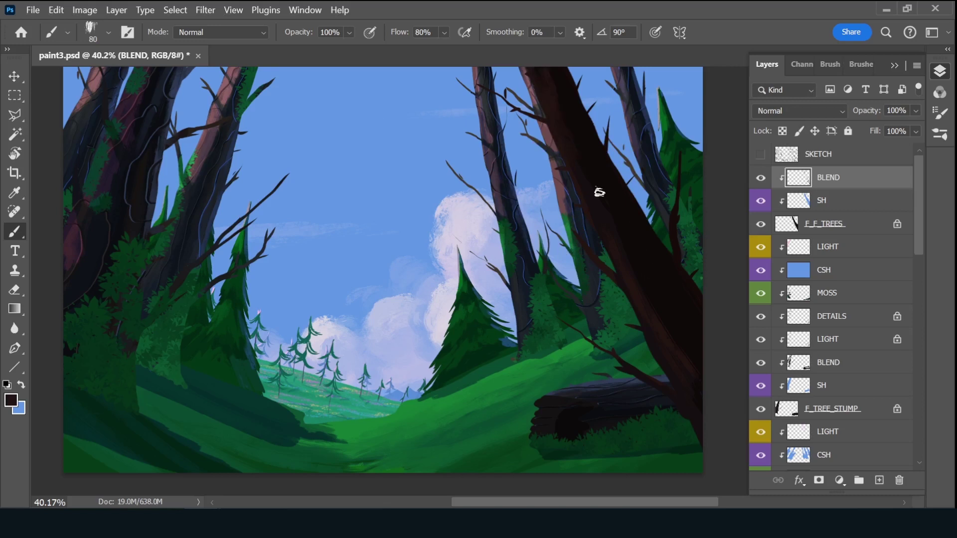
key(x)
key(bracketleft)
key(bracketleft)
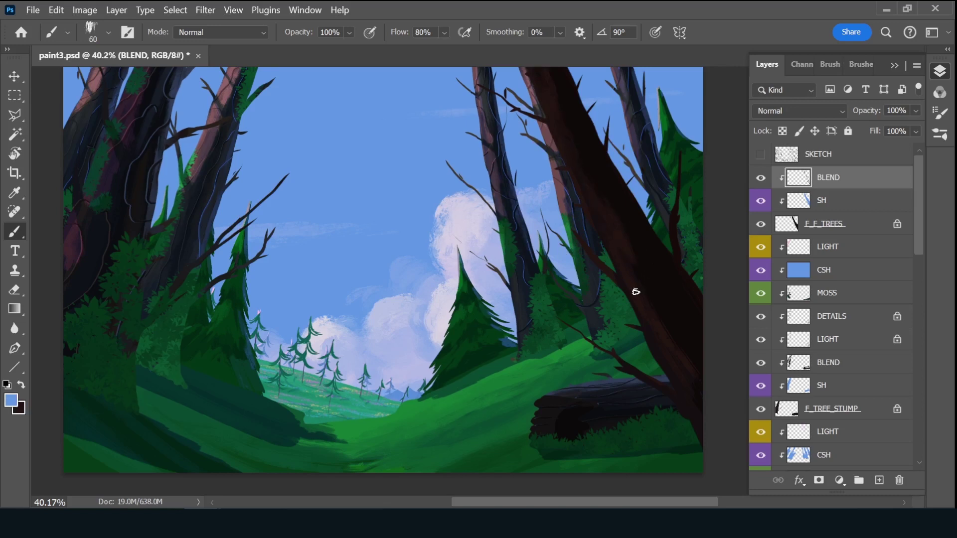
key(x)
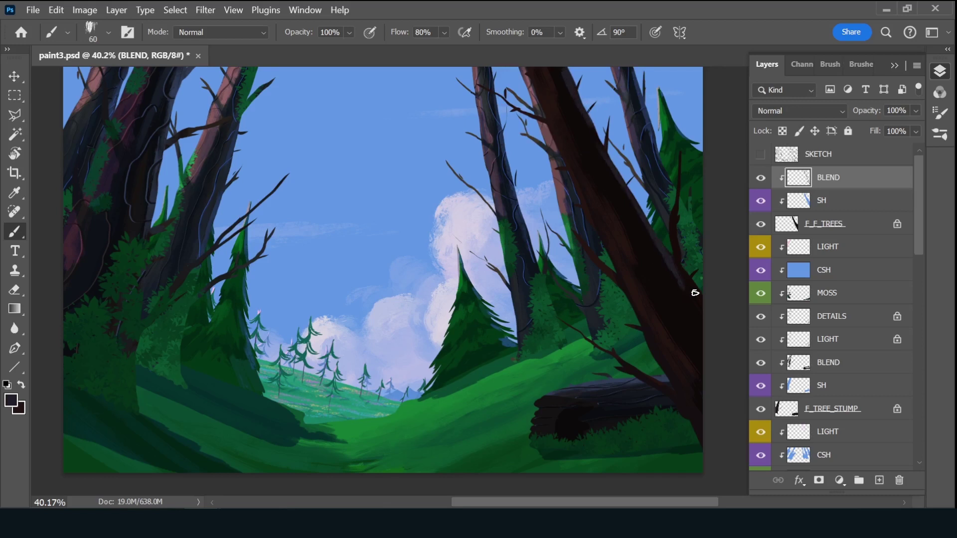
drag(696, 293, 683, 287)
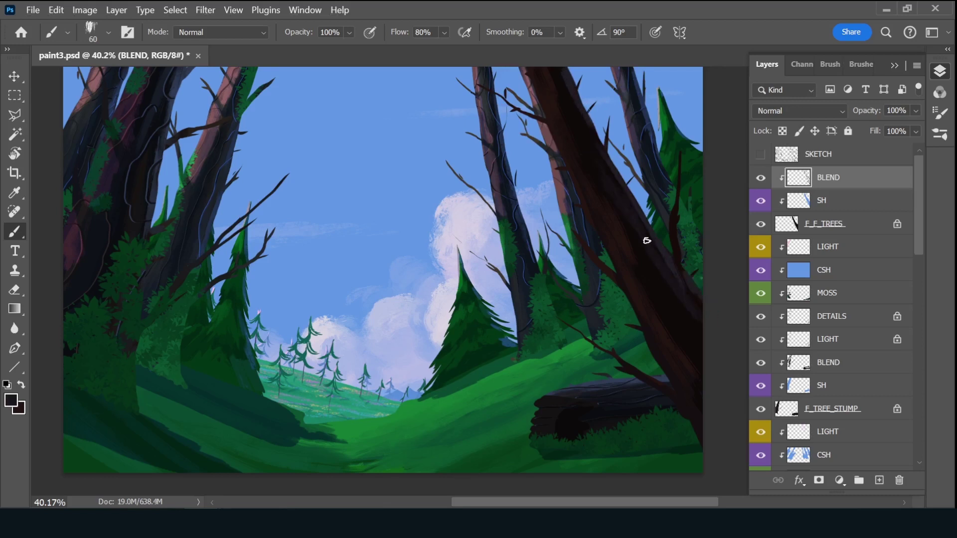
- Add a DETAILS layer above BLEND and choose the 70 px angled brush
click(879, 480)
double_click(837, 177)
text(DETAILS)
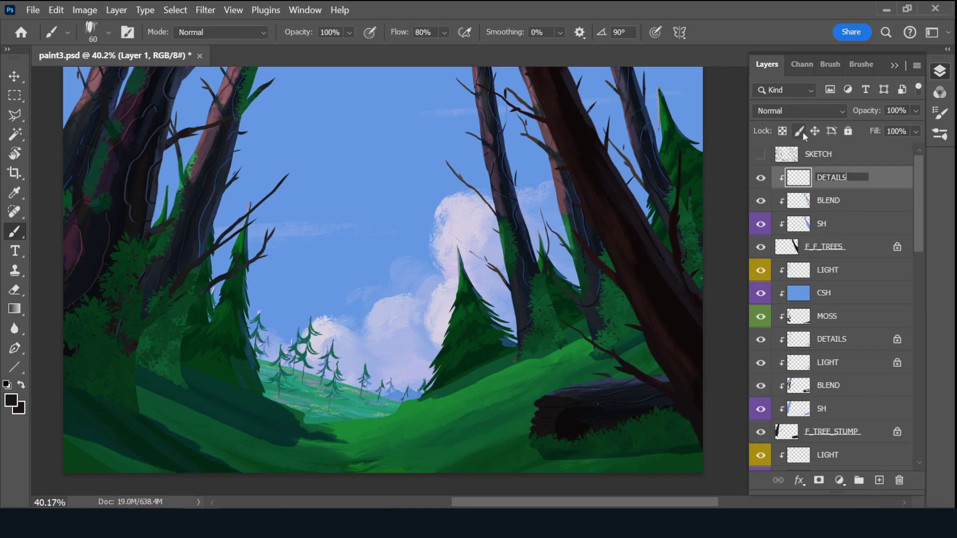
click(793, 167)
click(861, 64)
click(767, 64)
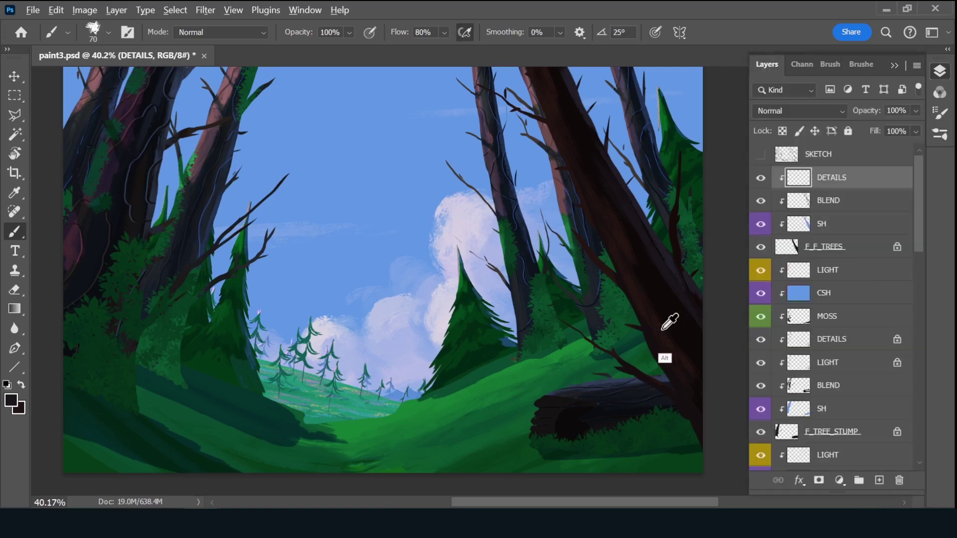
drag(612, 261, 605, 250)
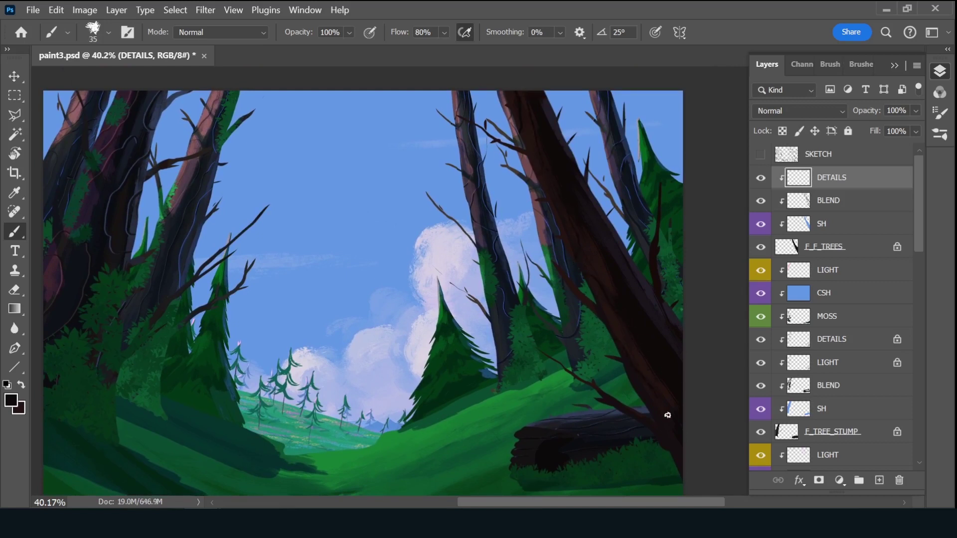
- Duplicate the LIGHT layer under DETAILS so pale blue lines show on the trunks
drag(796, 247, 875, 199)
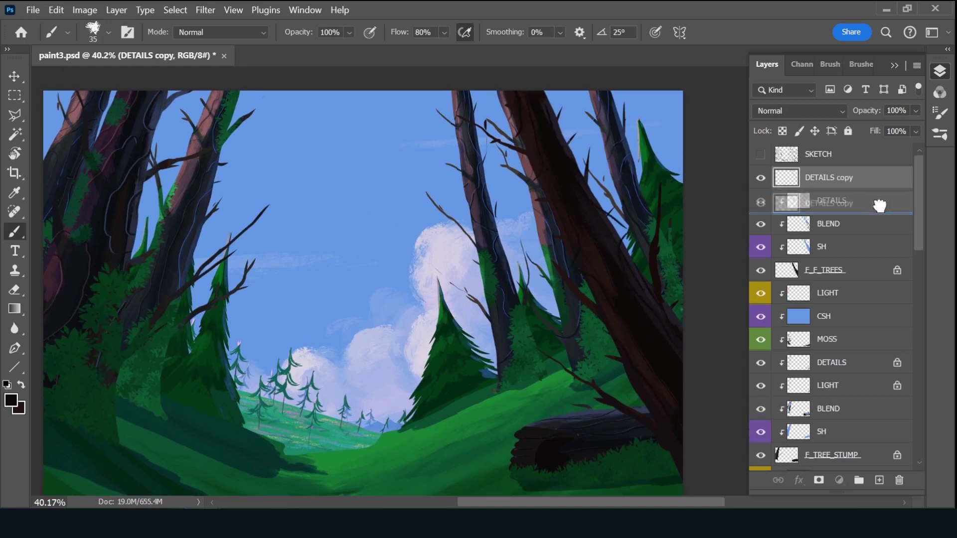
alt+click(387, 106)
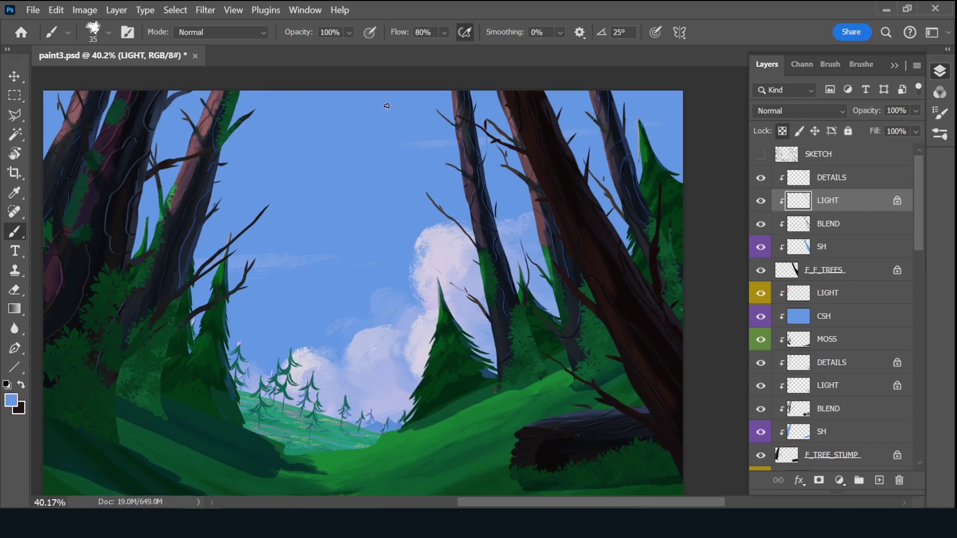
key(ctrl+z)
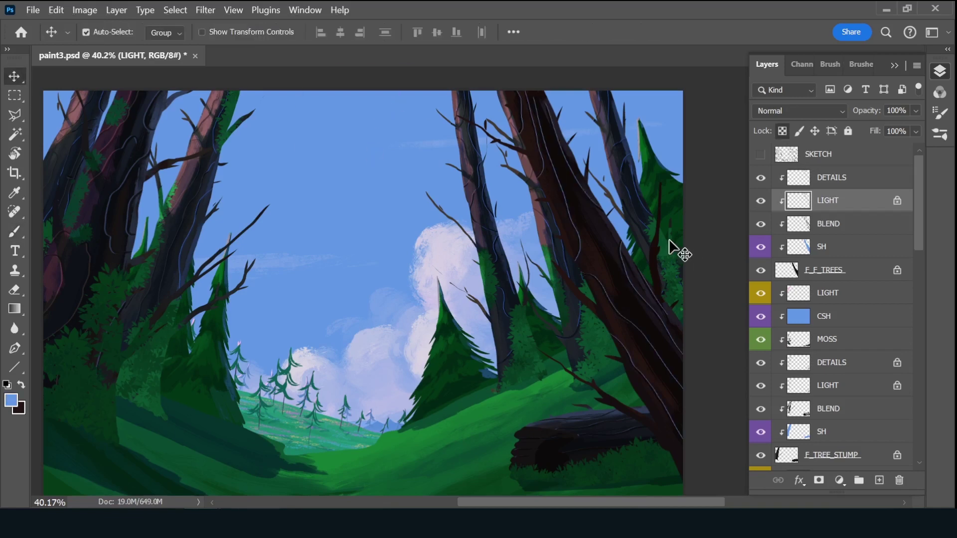
- Set the foreground colour to dark brown and add a new empty layer
alt+click(573, 218)
click(11, 400)
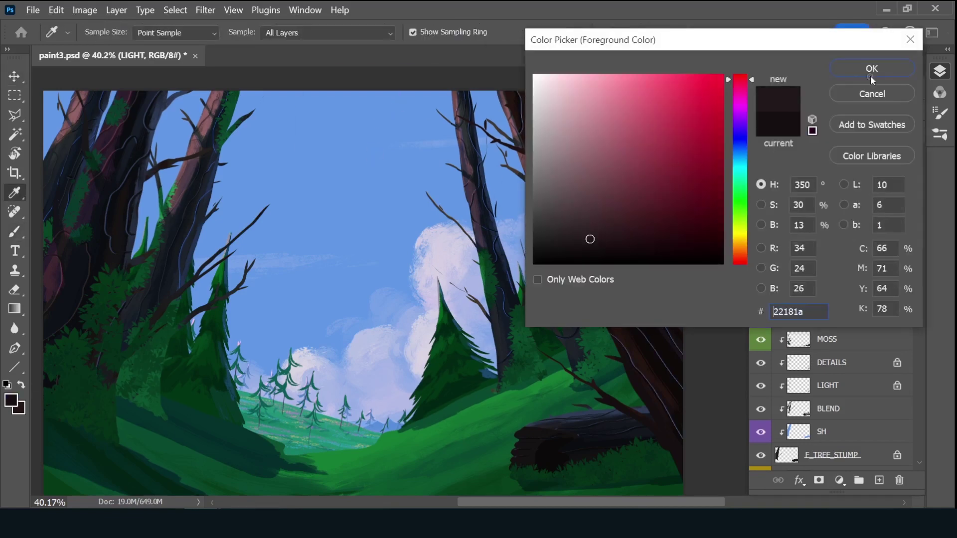
click(872, 70)
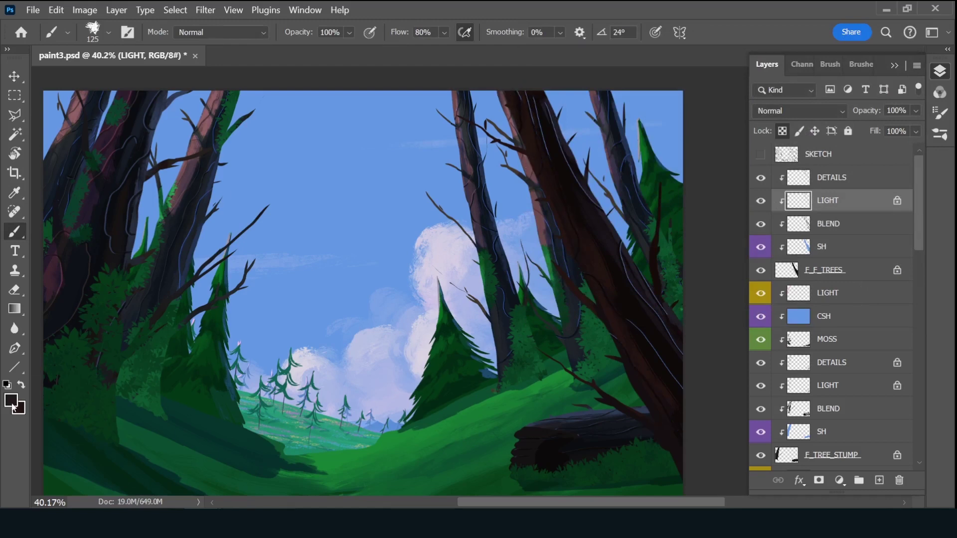
click(12, 401)
key(Return)
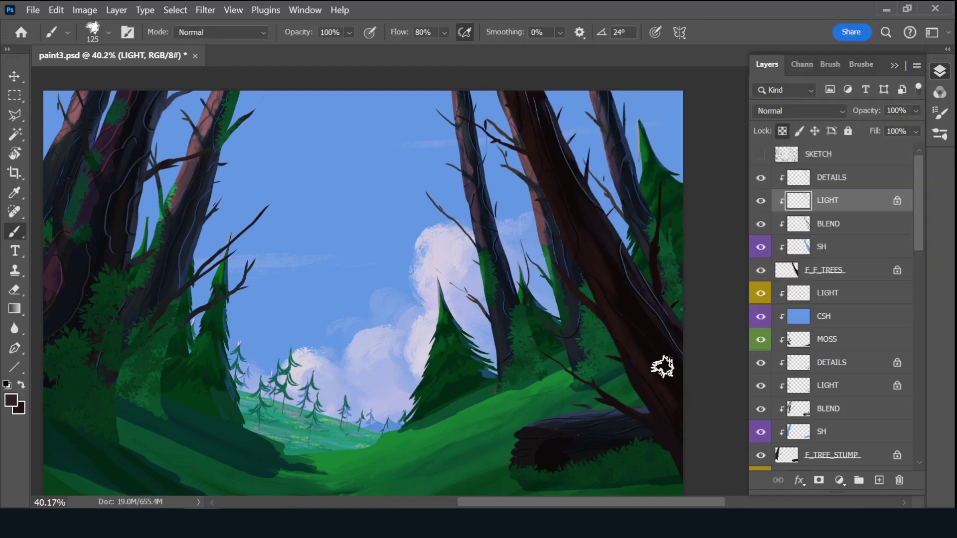
click(879, 480)
- Move the new layer above DETAILS, name it MOSS and tag it green
drag(872, 202, 823, 180)
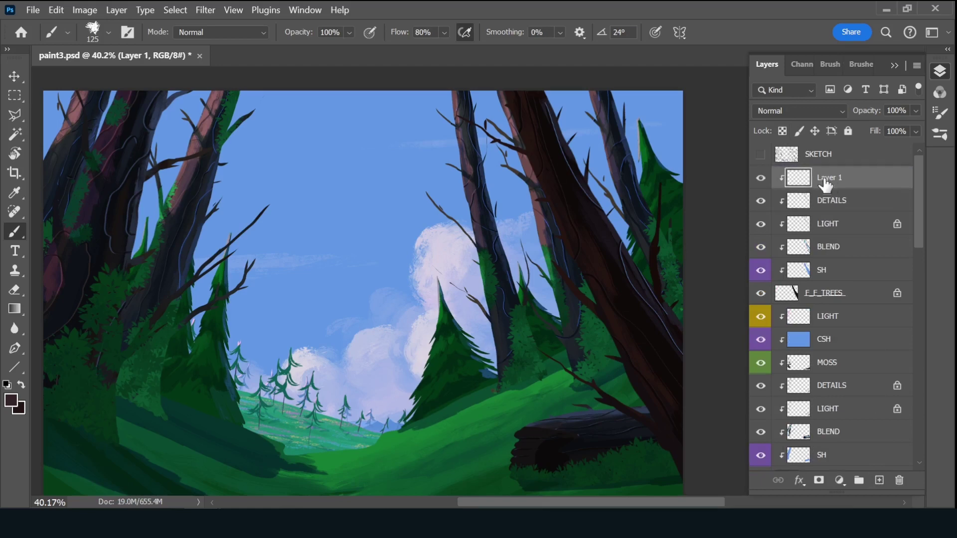
double_click(826, 177)
text(MOSS)
right_click(797, 154)
right_click(760, 154)
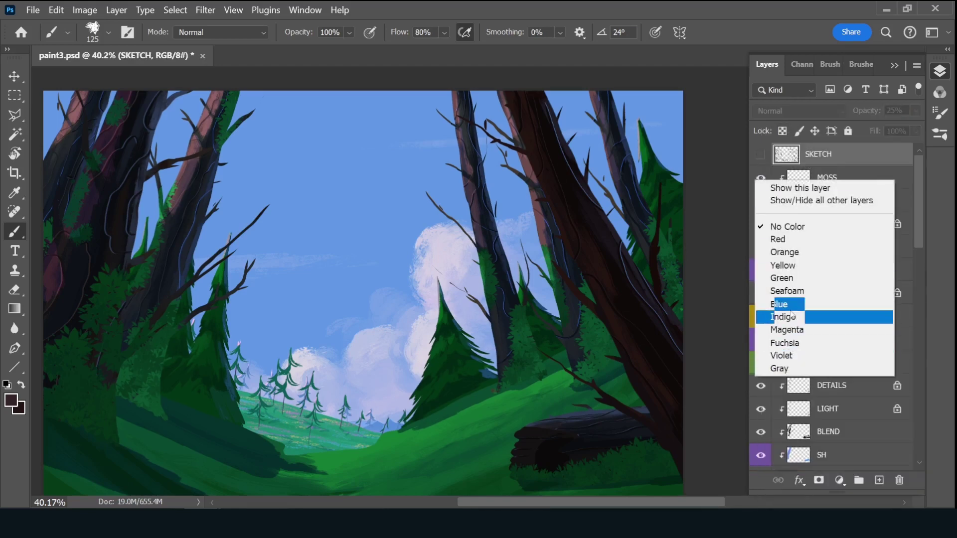
click(778, 275)
right_click(770, 171)
click(801, 276)
- Paint green moss along the right trunk with the Bush_Flat brush and a sampled green
click(861, 64)
scroll(822, 299, up, 1)
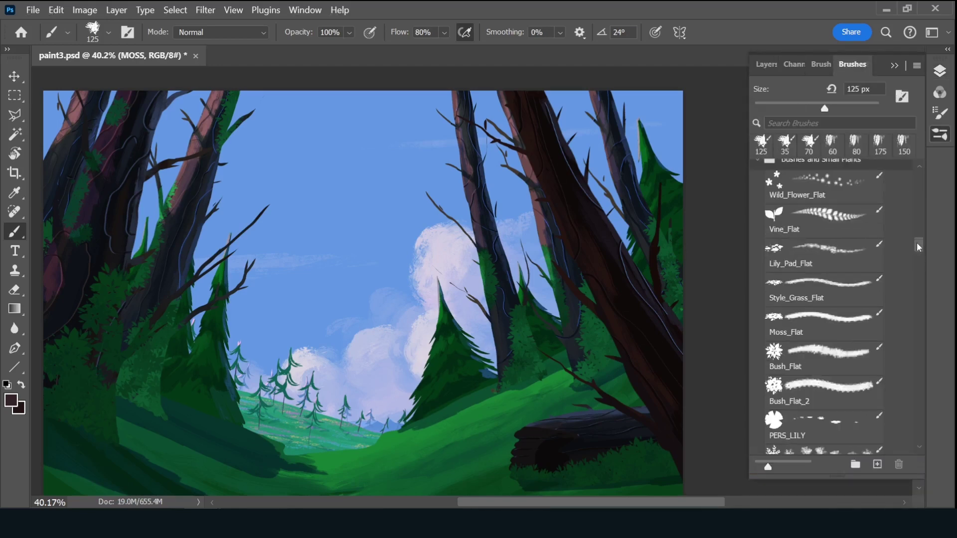
scroll(827, 299, down, 1)
click(833, 297)
alt+click(623, 476)
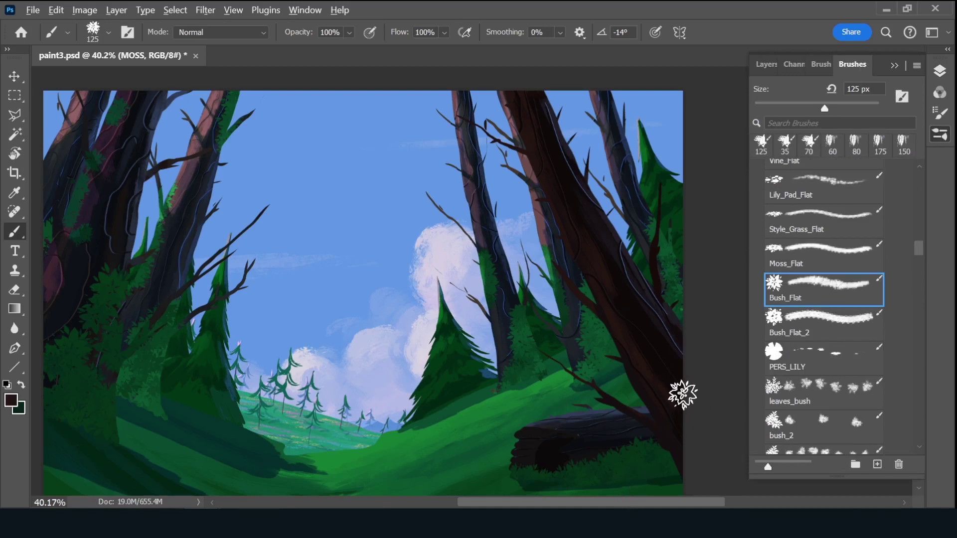
drag(697, 375, 691, 458)
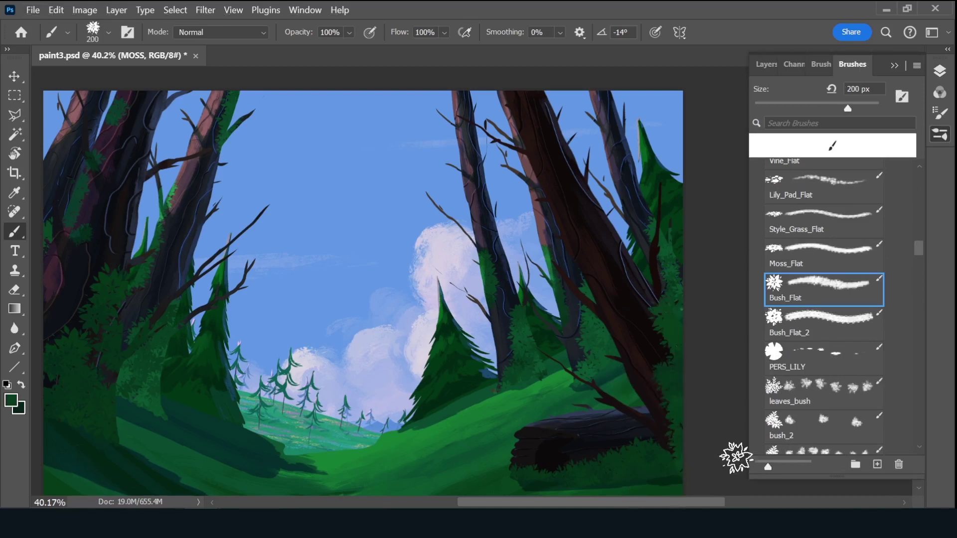
- Add a clipped SH layer and fill it with dark green, then blue
key(F7)
key(ctrl+shift+n)
alt+click(842, 181)
double_click(817, 178)
text(SH)
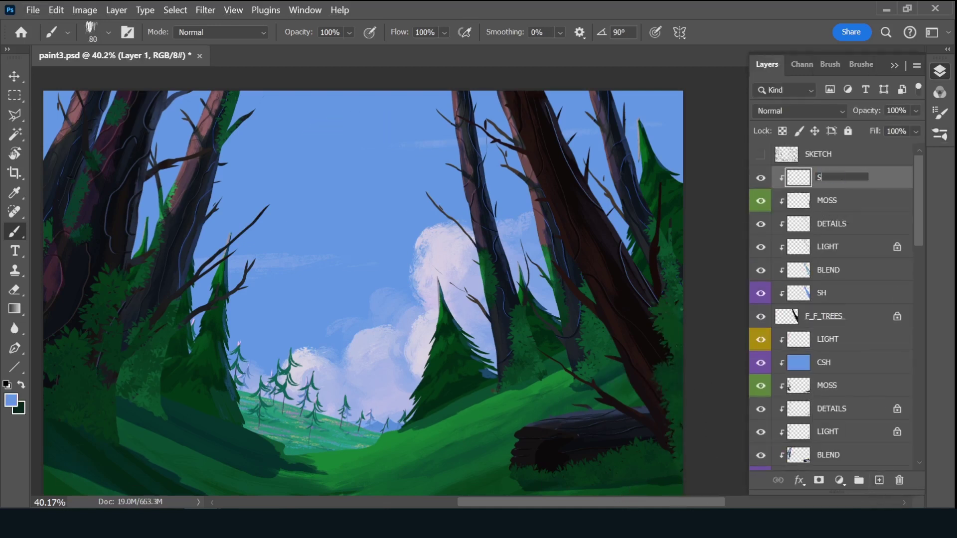
key(Return)
key(ctrl+BackSpace)
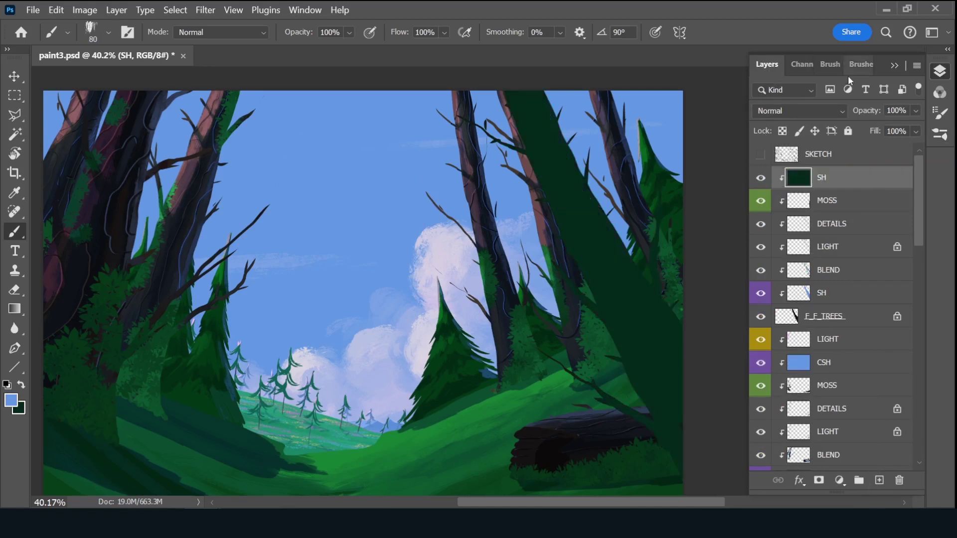
key(alt+BackSpace)
- Tag SH violet, set it to Multiply with lower opacity, then delete it
right_click(761, 177)
click(813, 357)
click(800, 111)
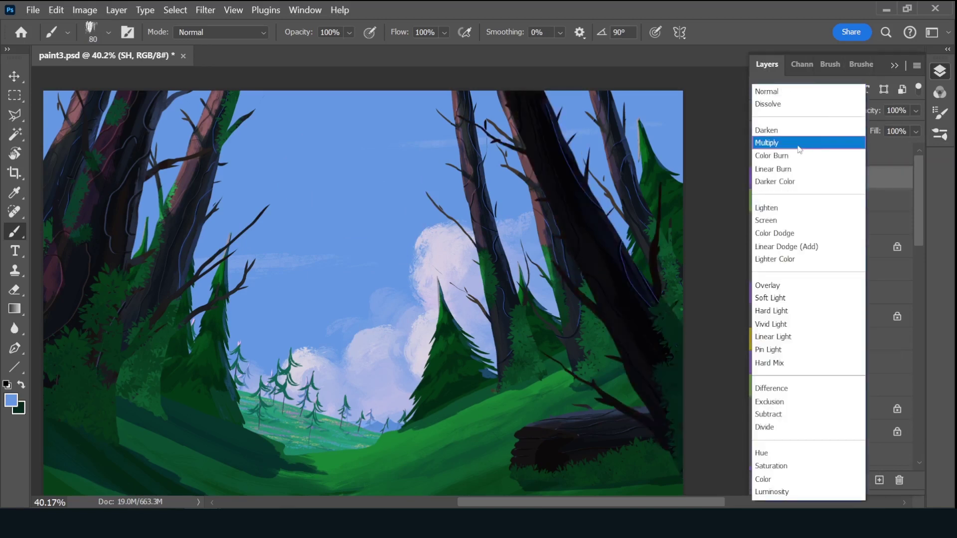
click(774, 141)
drag(880, 110, 869, 116)
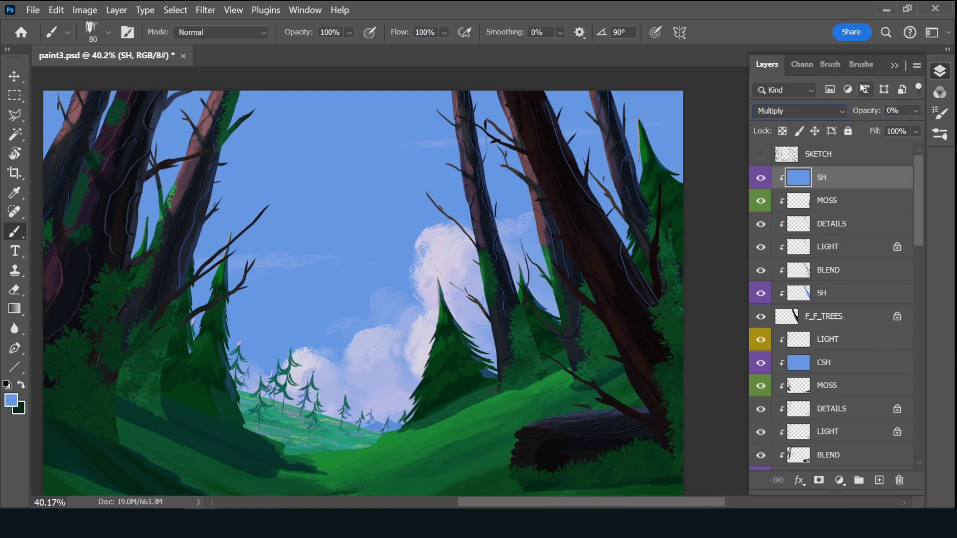
key(Delete)
- Add a clipped LIGHT layer above MOSS in Overlay mode and pick pink paint
key(ctrl+shift+alt+n)
double_click(827, 177)
text(LIGHT)
key(Return)
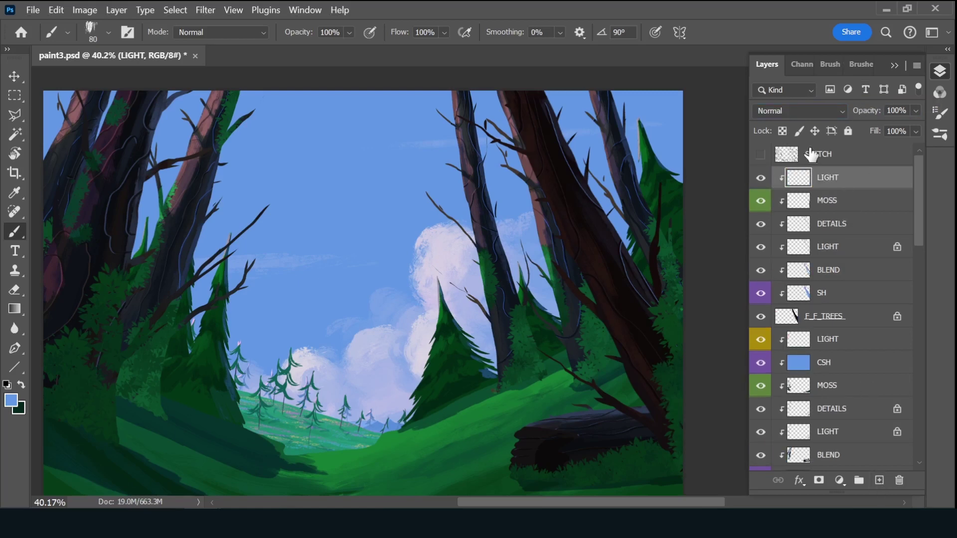
click(798, 111)
click(798, 286)
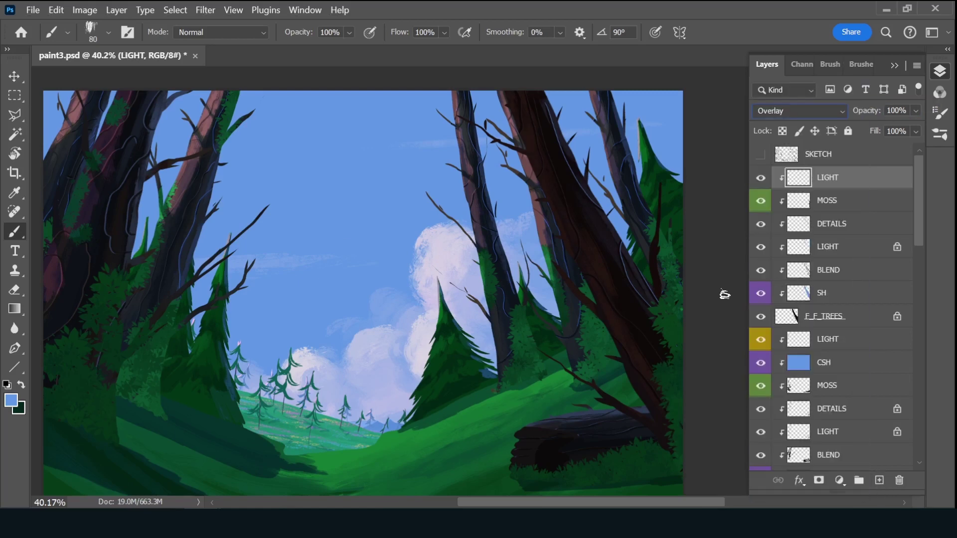
click(12, 403)
click(613, 79)
click(869, 61)
- Tint the big right trunk reddish with a smaller brush and save the document
key(bracketleft)
key(bracketleft)
drag(512, 99, 524, 135)
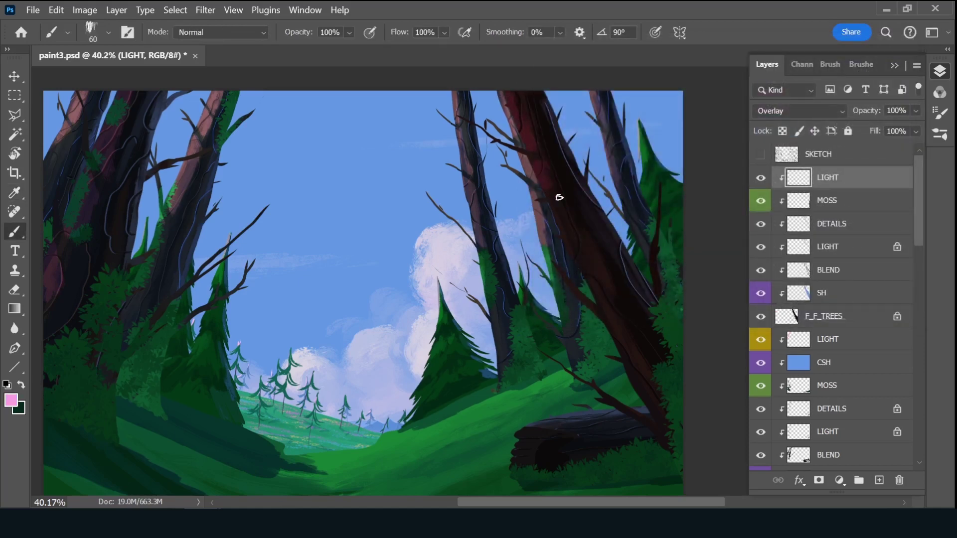
drag(558, 216, 584, 270)
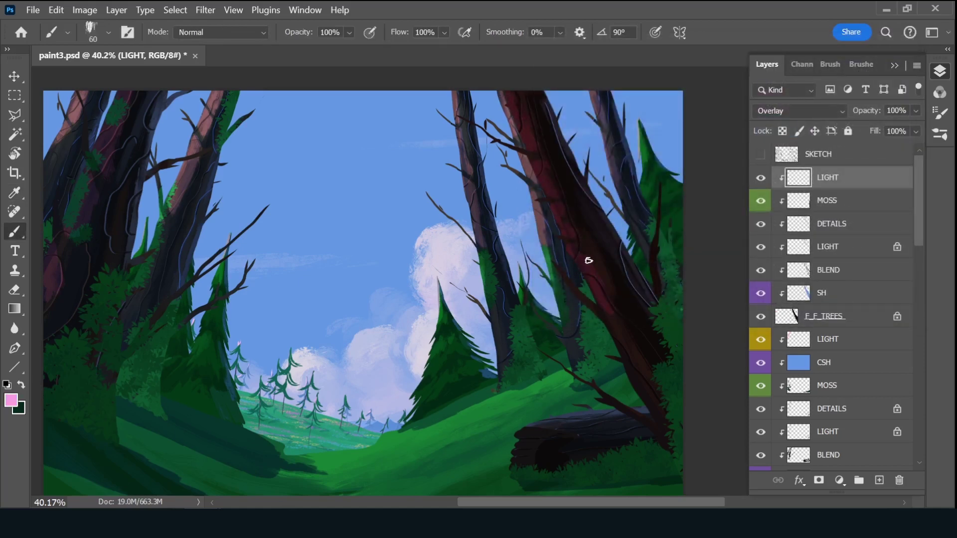
key(ctrl+s)
- Tag the LIGHT layer orange, show SKETCH, and add a new layer to rename
right_click(761, 178)
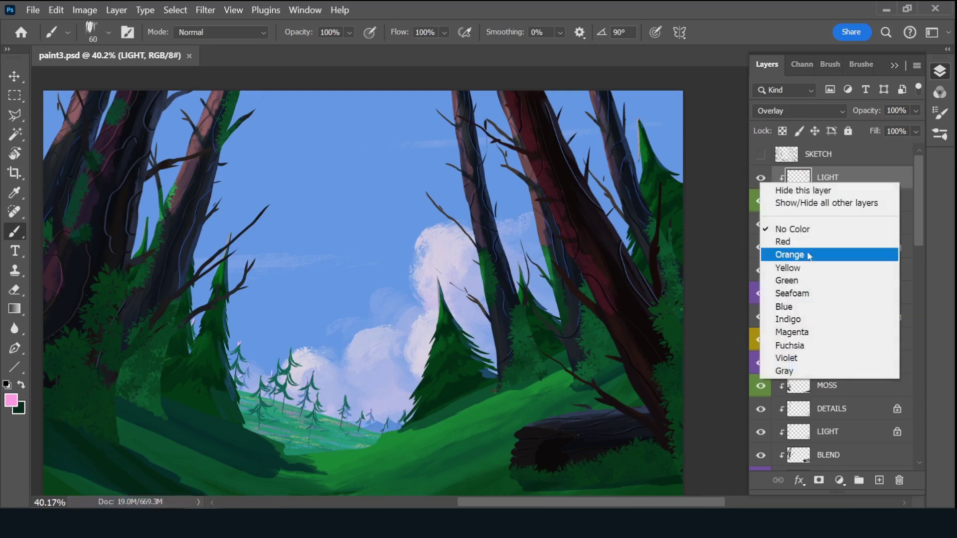
click(790, 255)
click(761, 154)
click(879, 480)
double_click(828, 177)
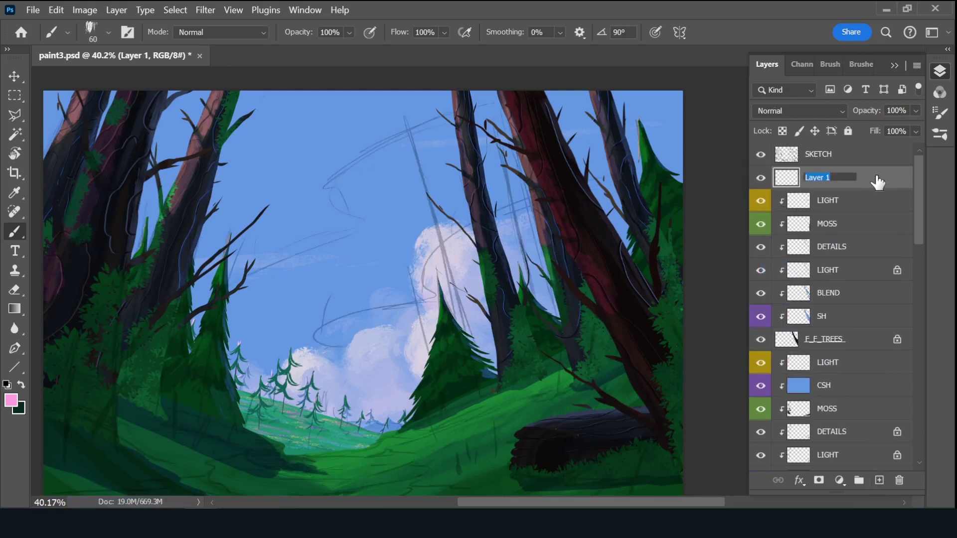
- Name the new layer PATH and move it below M_TREES_2
text(PATH)
key(Return)
drag(856, 181, 845, 324)
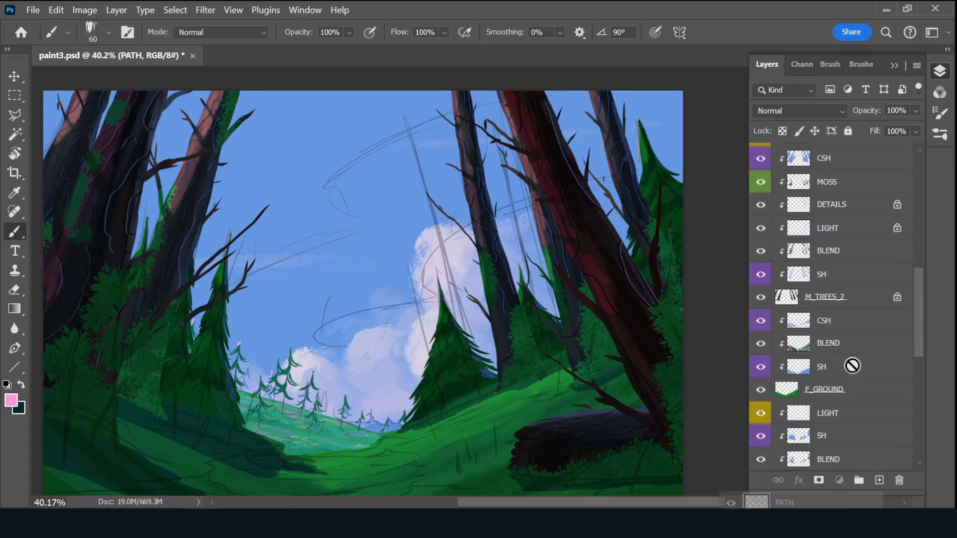
- Outline the dark path's zigzag edges across the lower foreground with the Rough Inker brush
click(861, 63)
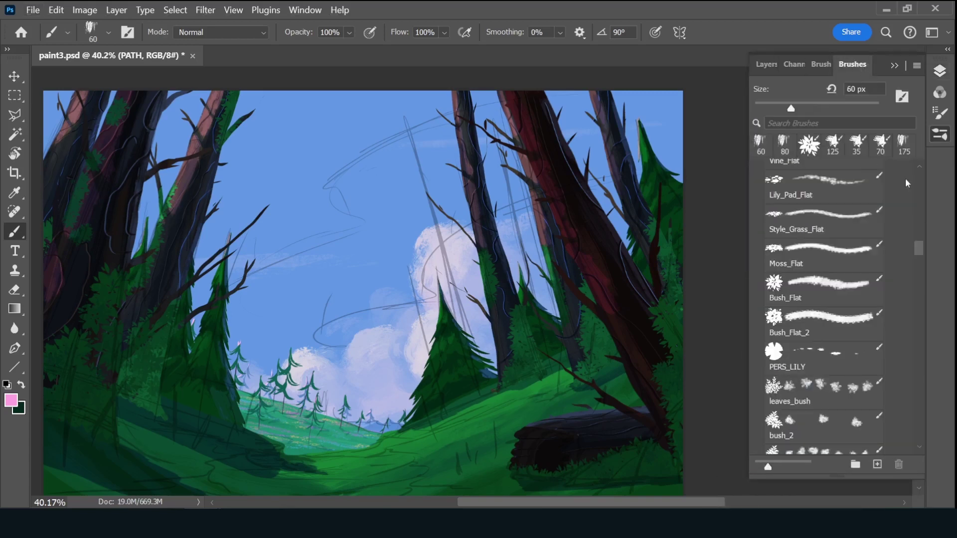
click(829, 252)
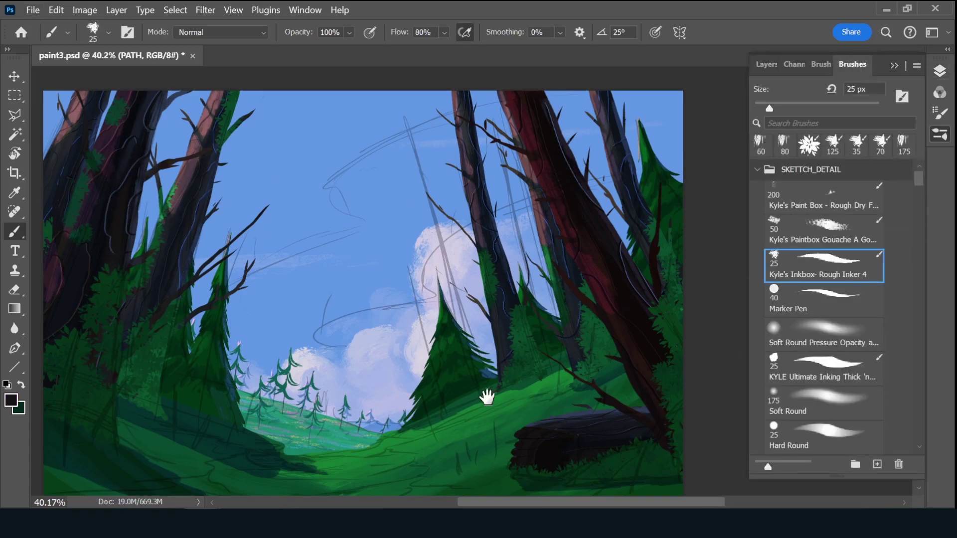
drag(500, 346, 524, 323)
key(bracketright)
key(bracketright)
drag(49, 413, 201, 402)
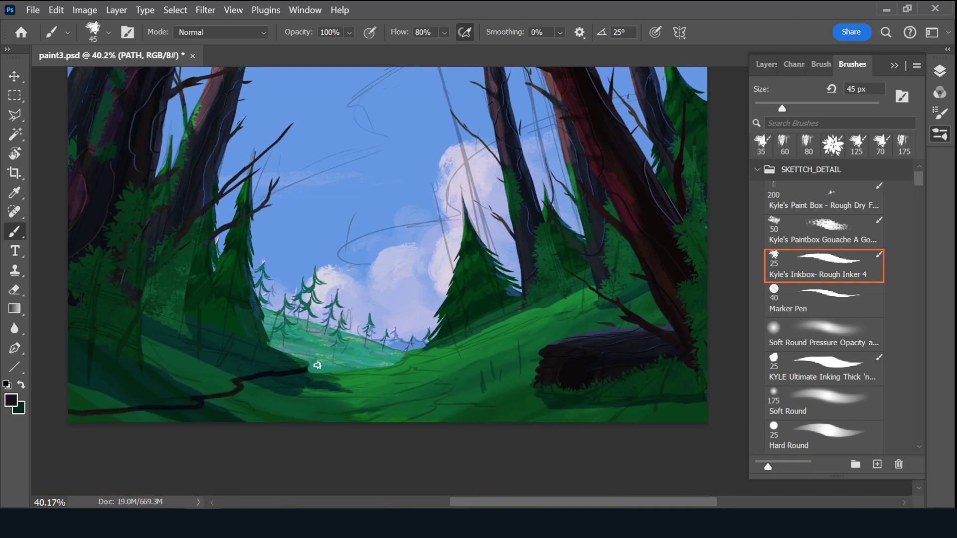
drag(202, 401, 311, 368)
drag(417, 356, 498, 415)
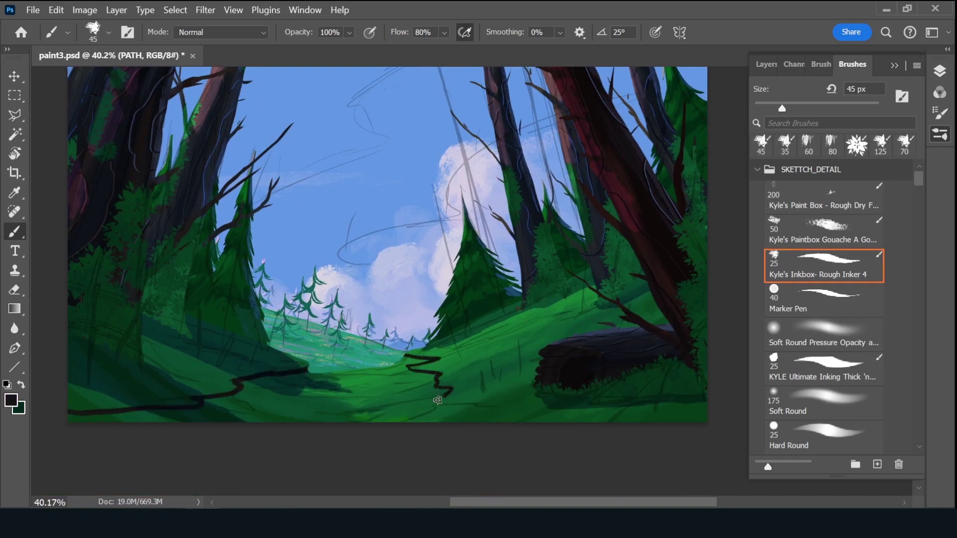
- Fill in the dark path shape with a larger brush, extending it along the bottom
key(bracketright)
mouse_move(292, 379)
mouse_down()
mouse_move(255, 382)
mouse_move(277, 393)
mouse_move(66, 420)
mouse_up()
key(bracketright)
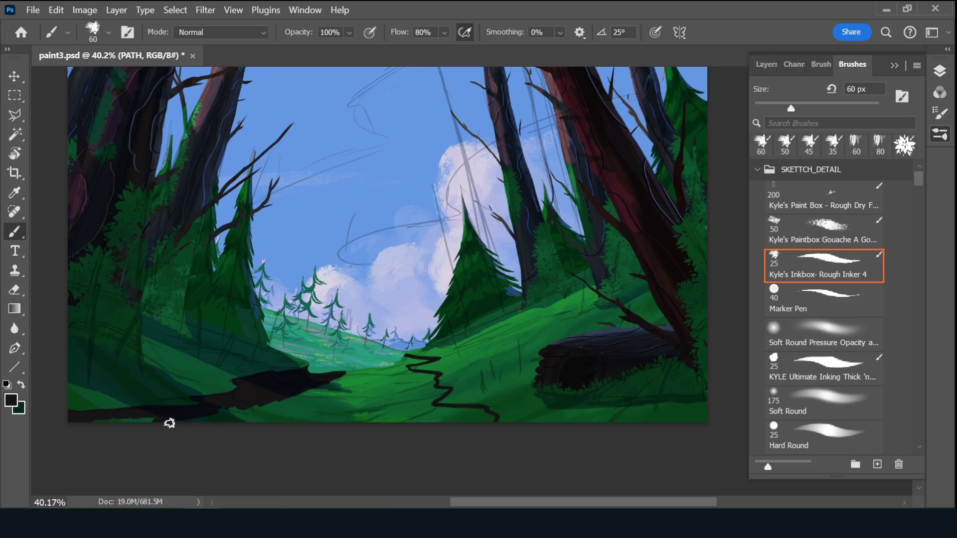
mouse_move(187, 419)
mouse_down()
mouse_move(250, 423)
mouse_move(324, 380)
mouse_move(296, 430)
mouse_move(339, 427)
mouse_move(382, 364)
mouse_move(399, 428)
mouse_move(424, 419)
mouse_move(406, 359)
mouse_move(418, 387)
mouse_move(427, 355)
mouse_up()
key(bracketleft)
key(bracketleft)
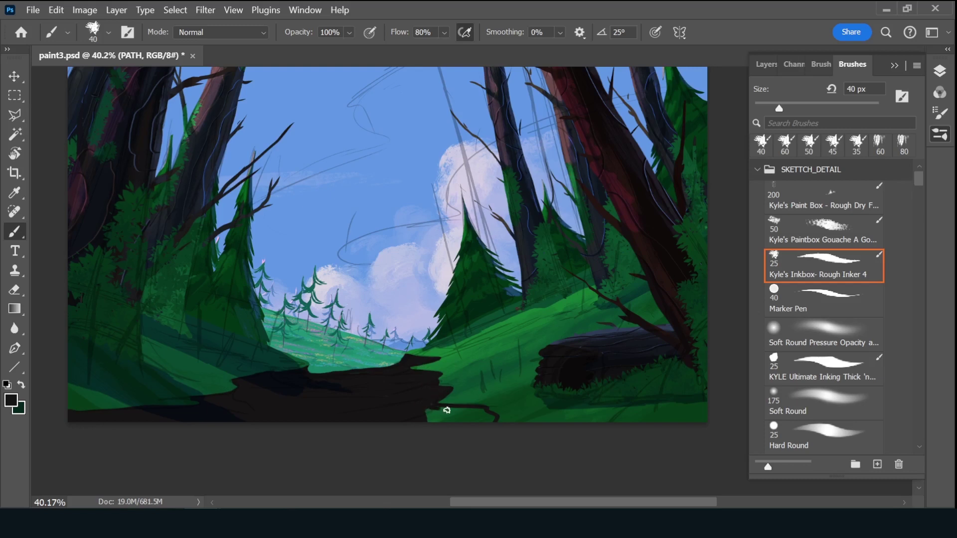
mouse_move(447, 410)
mouse_down()
mouse_move(459, 408)
mouse_move(425, 420)
mouse_move(492, 417)
mouse_up()
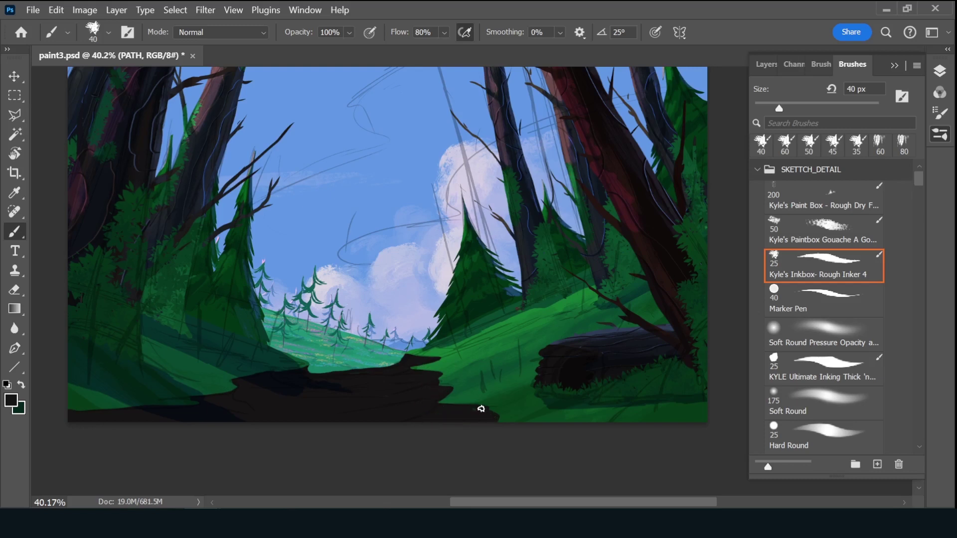
- Sample a colour from the painting and brush lighter brown tones over the path
key(F7)
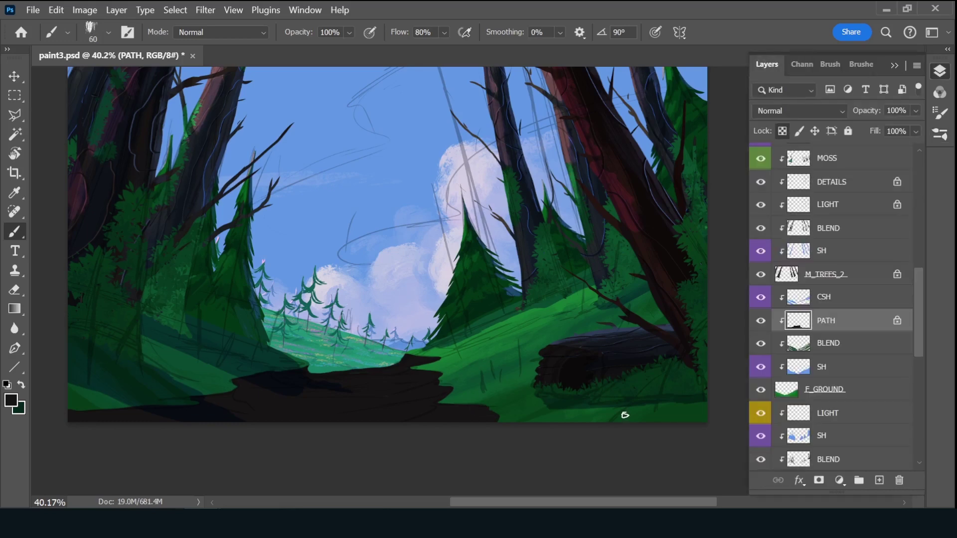
click(11, 400)
click(347, 384)
key(Return)
mouse_move(364, 389)
mouse_down()
mouse_move(342, 402)
mouse_move(364, 410)
mouse_move(322, 381)
mouse_up()
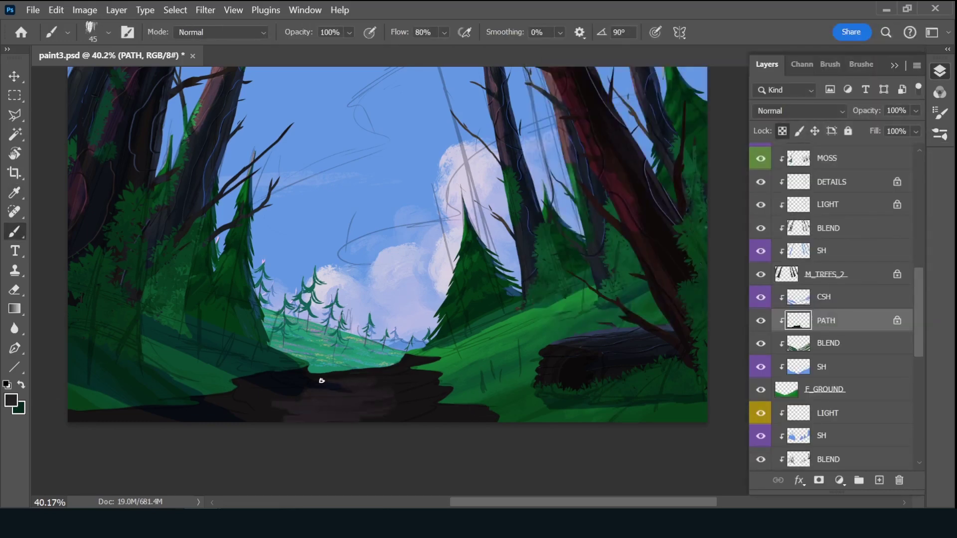
- Sample the dark path colour, try multiply shading across the path on CSH, then hide CSH
ctrl+click(361, 375)
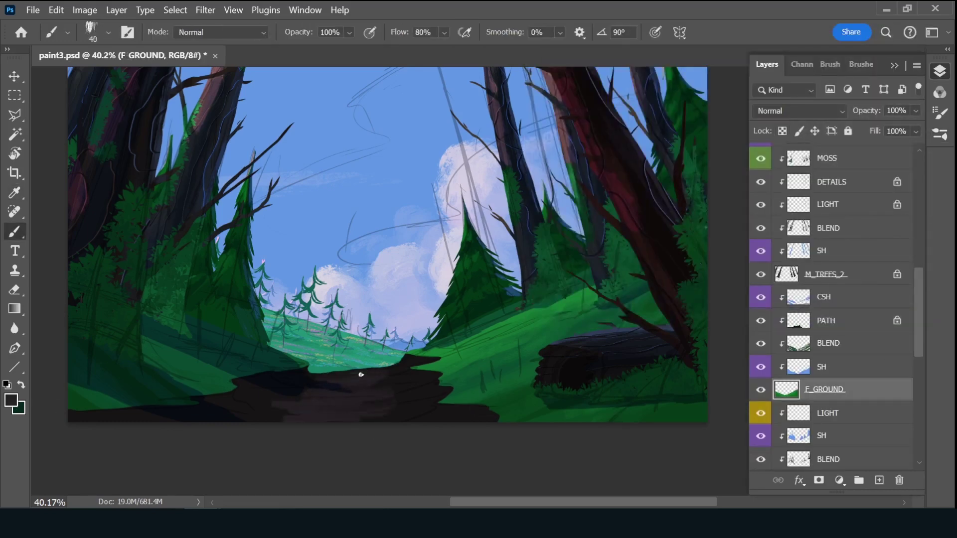
click(856, 324)
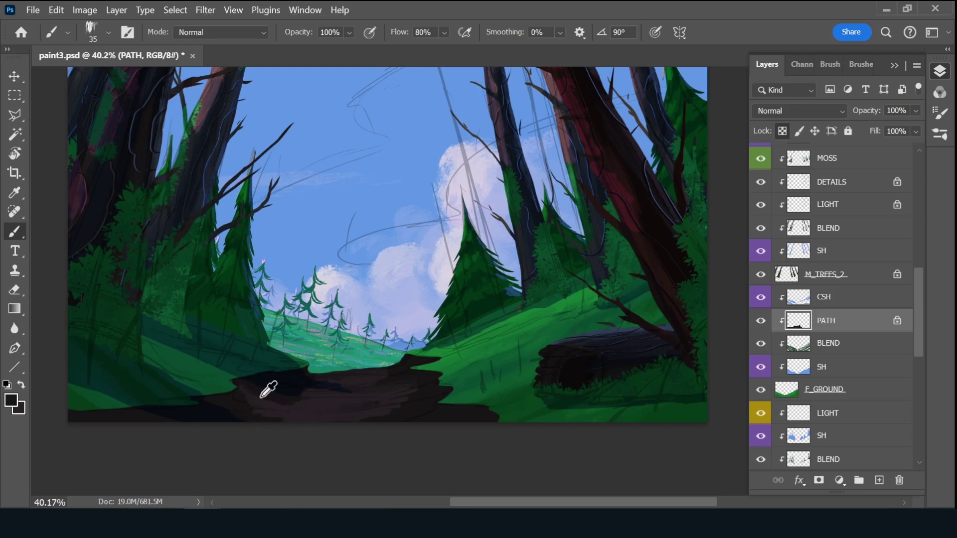
alt+click(248, 392)
click(837, 298)
alt+click(370, 192)
mouse_move(327, 387)
mouse_down()
mouse_move(417, 386)
mouse_move(306, 378)
mouse_move(357, 398)
mouse_move(566, 366)
mouse_up()
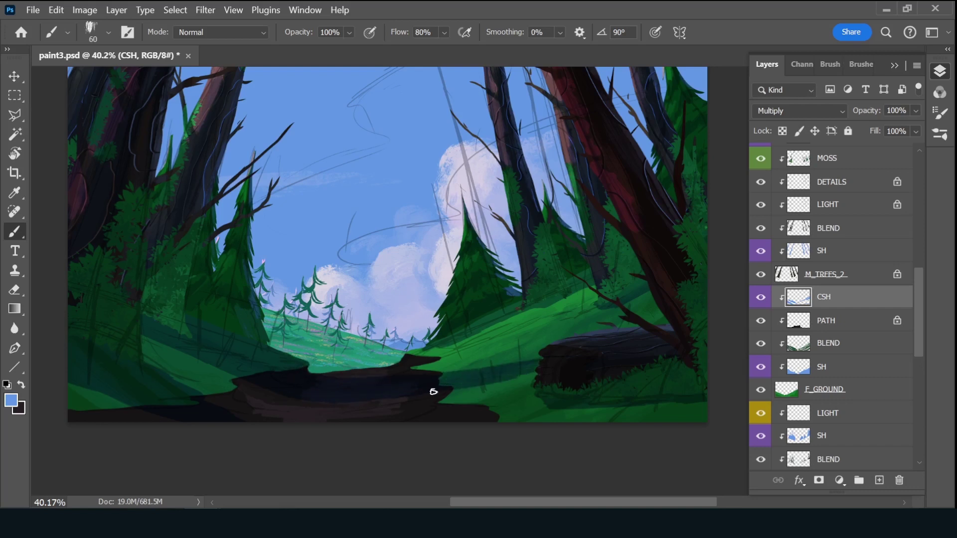
click(761, 297)
- On the PATH layer, paint a darker band along the path's bottom and hide the sketch lines
click(857, 321)
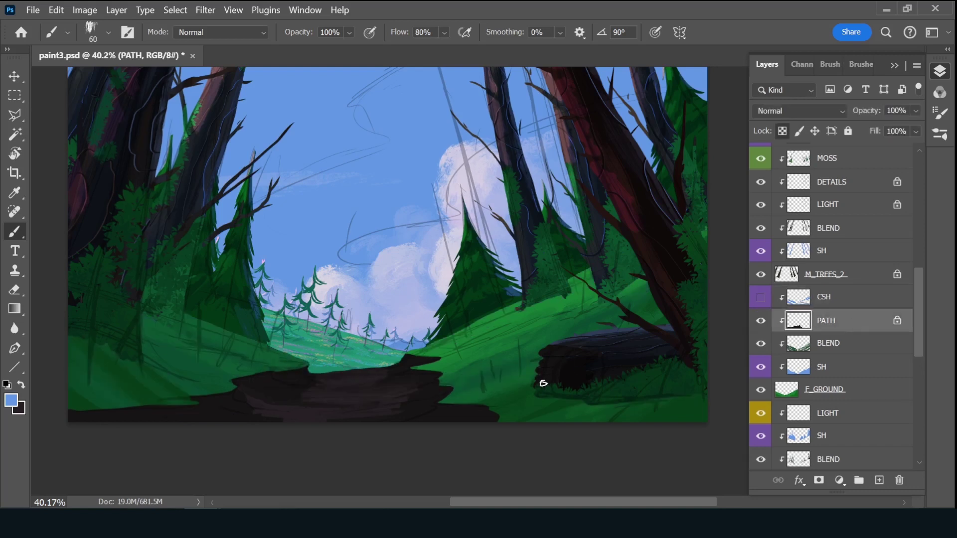
alt+click(301, 406)
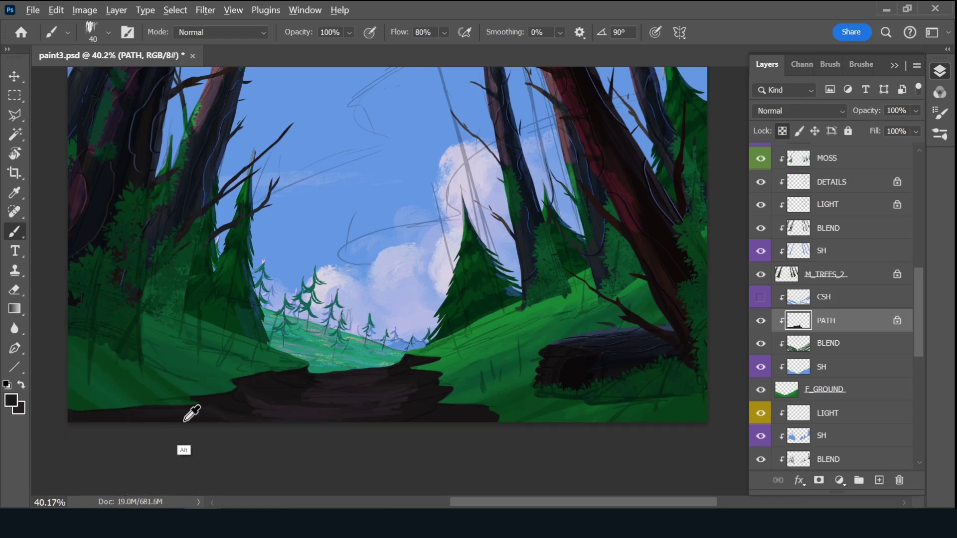
click(12, 405)
key(Return)
drag(262, 418, 305, 418)
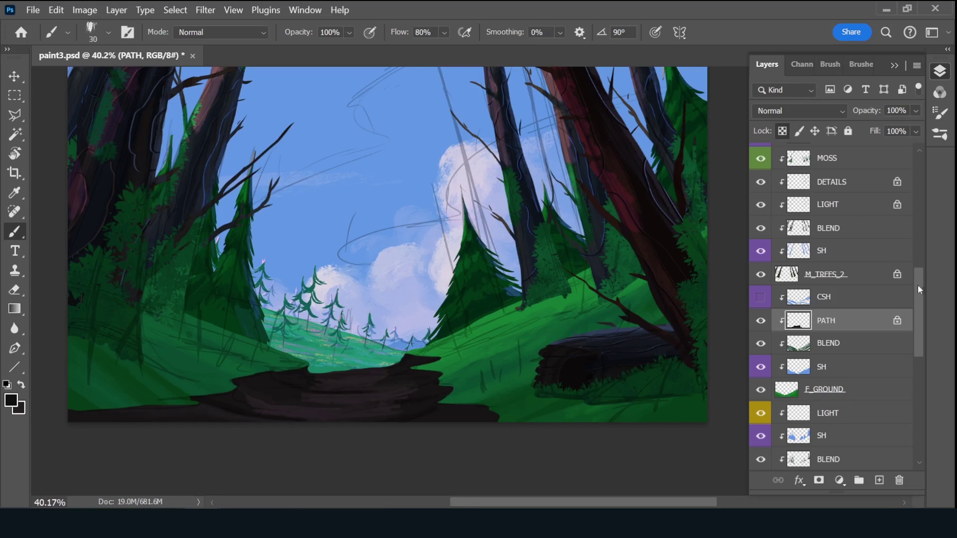
drag(920, 289, 920, 175)
click(760, 154)
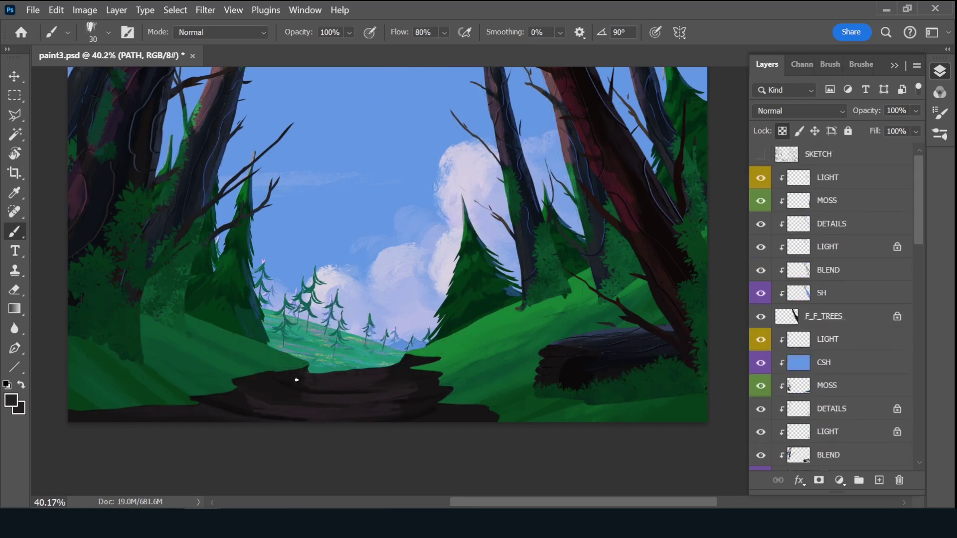
- Sample a series of colours across the dark foreground path to shape its planks
alt+click(224, 390)
alt+click(393, 369)
alt+click(388, 375)
alt+click(422, 385)
alt+click(310, 385)
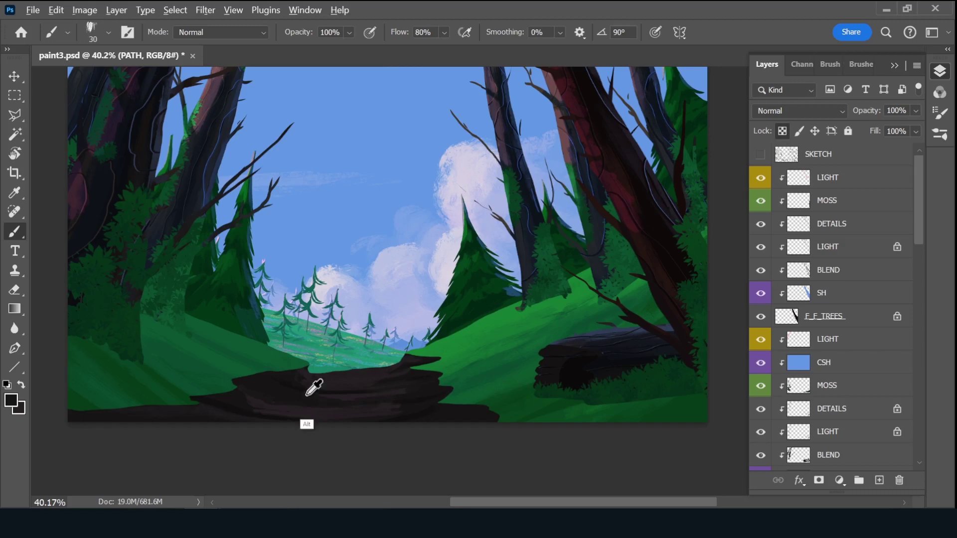
alt+click(259, 377)
alt+click(297, 377)
alt+click(443, 390)
alt+click(413, 387)
- Pick up the purple-brown from the path's top edge and adjust it in the Color Picker
alt+click(369, 379)
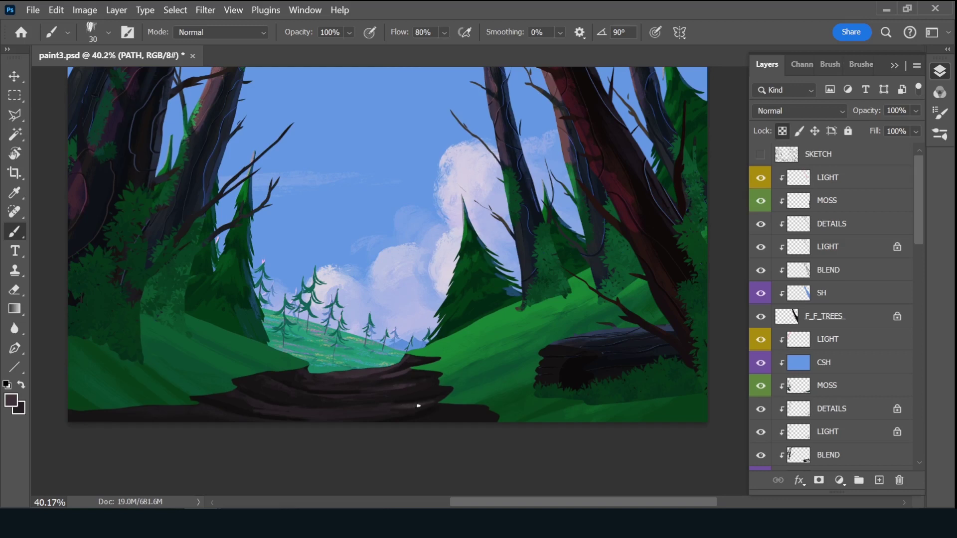
alt+click(418, 379)
alt+click(402, 361)
alt+click(401, 368)
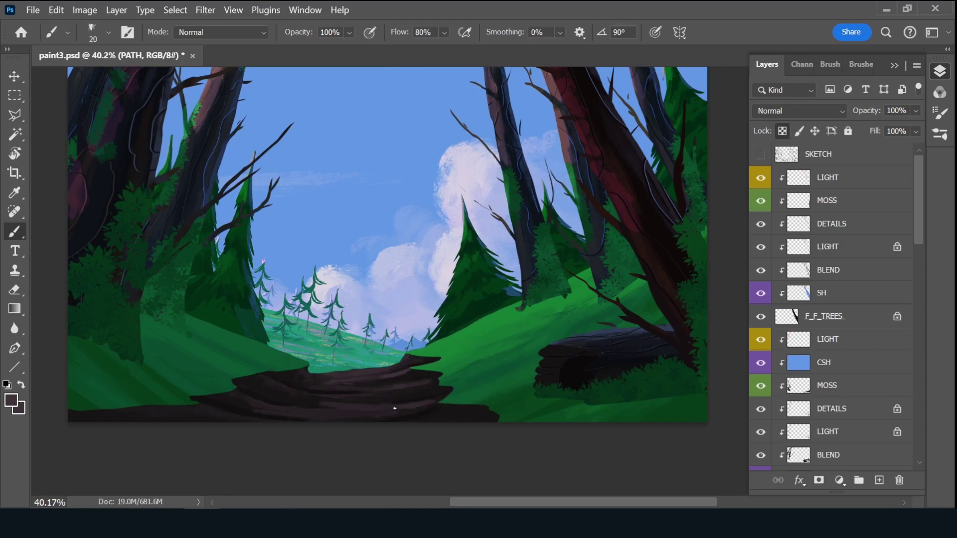
click(15, 406)
key(Return)
- Sample near-black colours from the path edge, then save the painting
alt+click(478, 407)
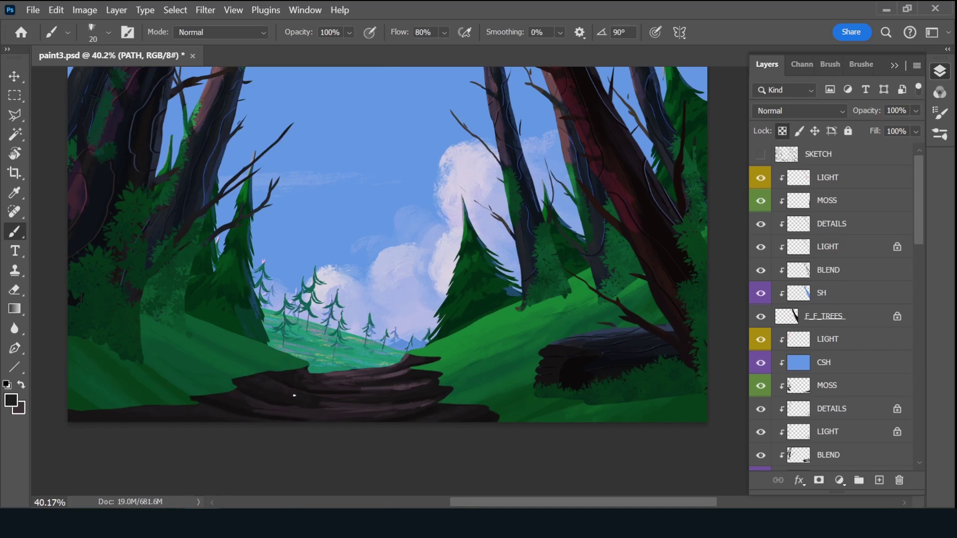
alt+click(230, 394)
alt+click(230, 394)
key(ctrl+s)
scroll(916, 249, down, 2)
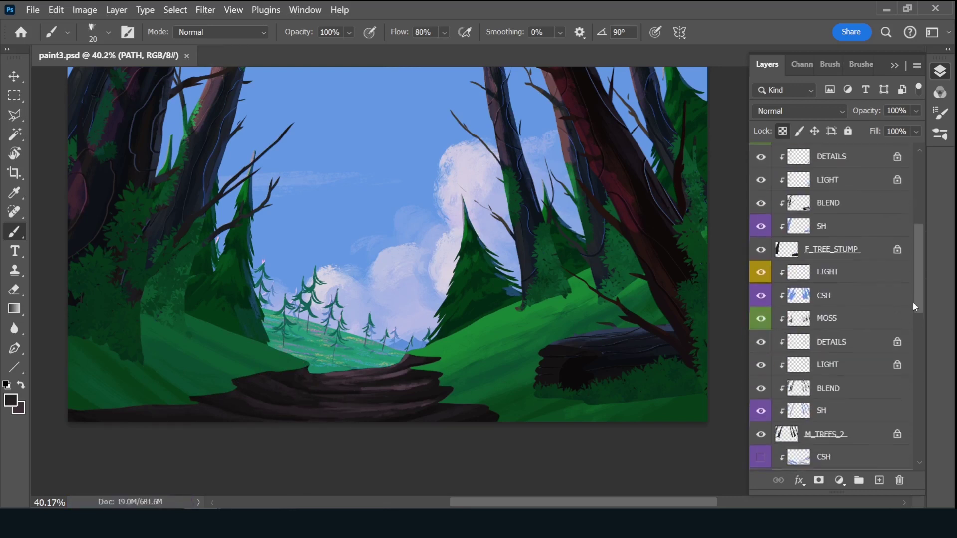
- Lower the CSH shading layer's opacity to 64%
drag(917, 250, 910, 313)
click(850, 411)
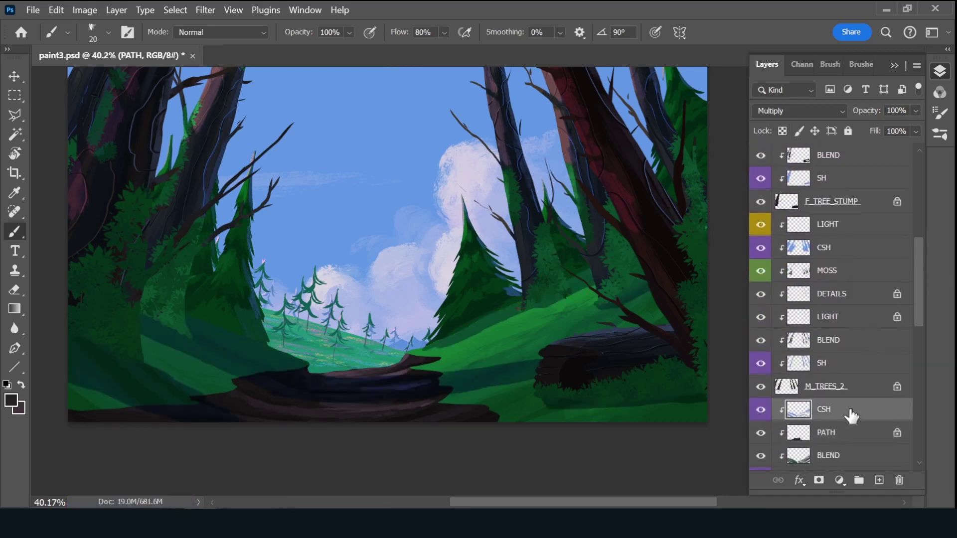
alt+click(441, 319)
drag(873, 113, 868, 117)
- Add a new layer named TX and give it a green label
scroll(919, 306, up, 1)
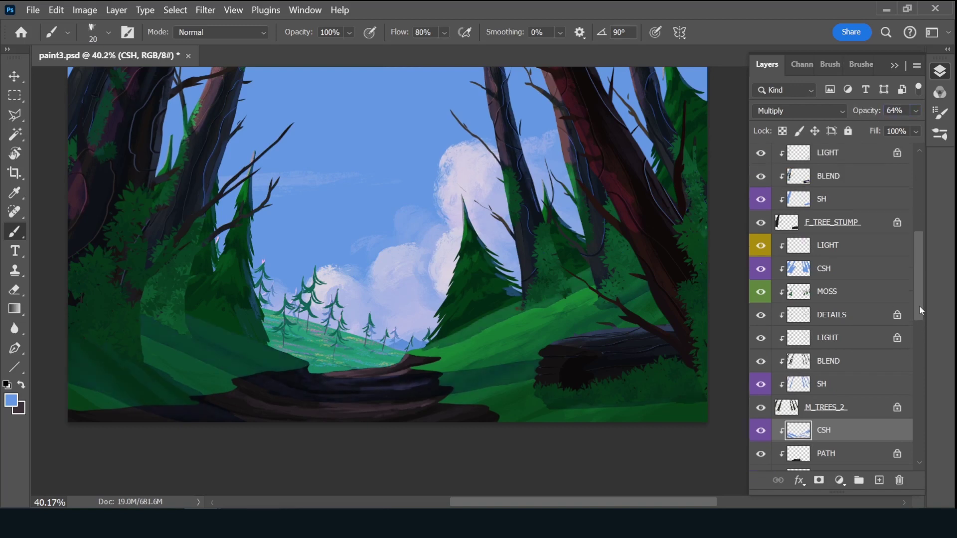
scroll(919, 306, up, 10)
click(865, 181)
key(ctrl+shift+alt+n)
double_click(825, 178)
text(TX)
key(Return)
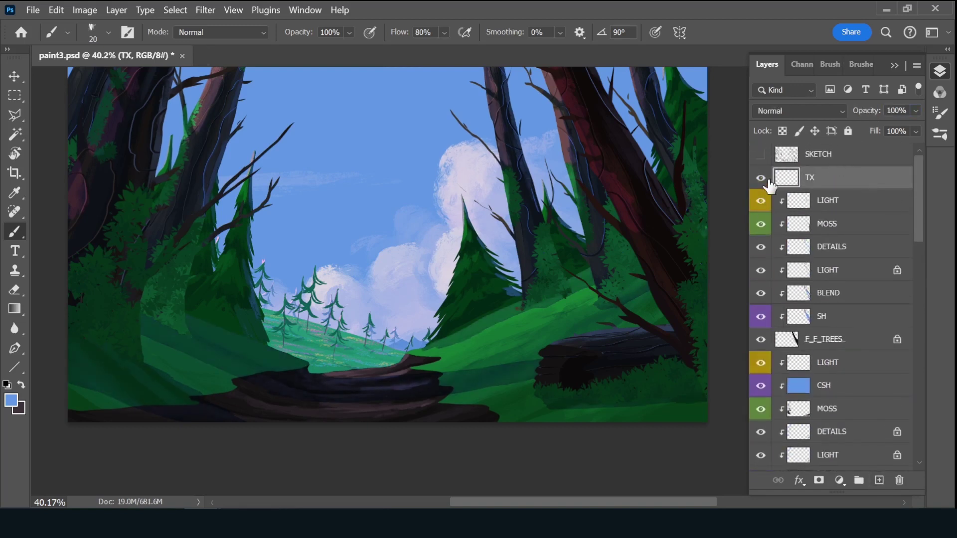
click(848, 192)
- With a grass brush tip and grass green, paint grass blades at the pine's base
click(860, 64)
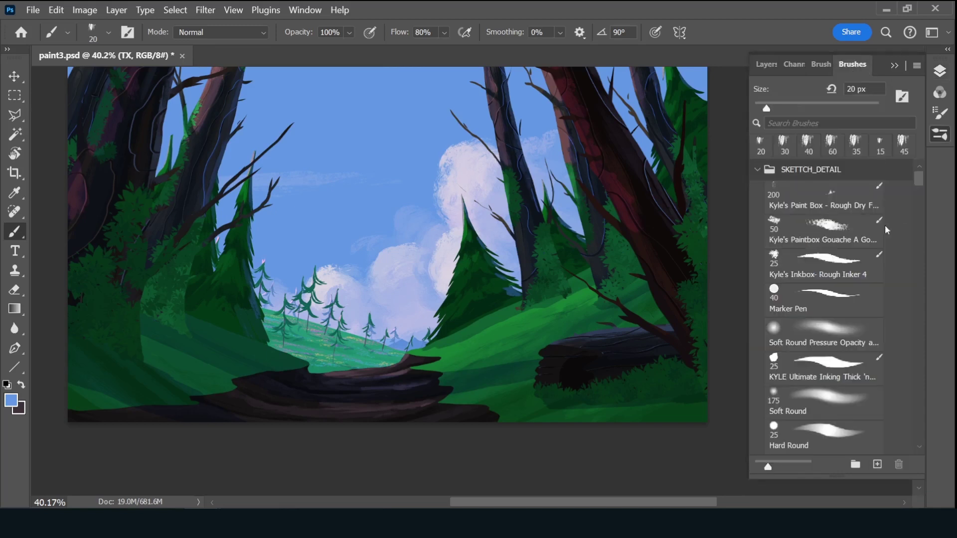
click(817, 264)
click(767, 64)
alt+click(468, 350)
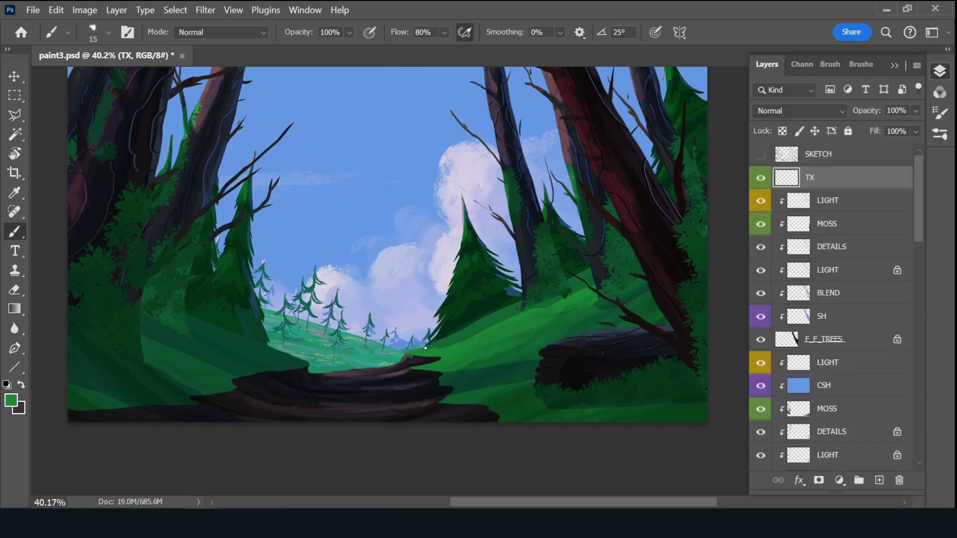
drag(421, 351, 428, 343)
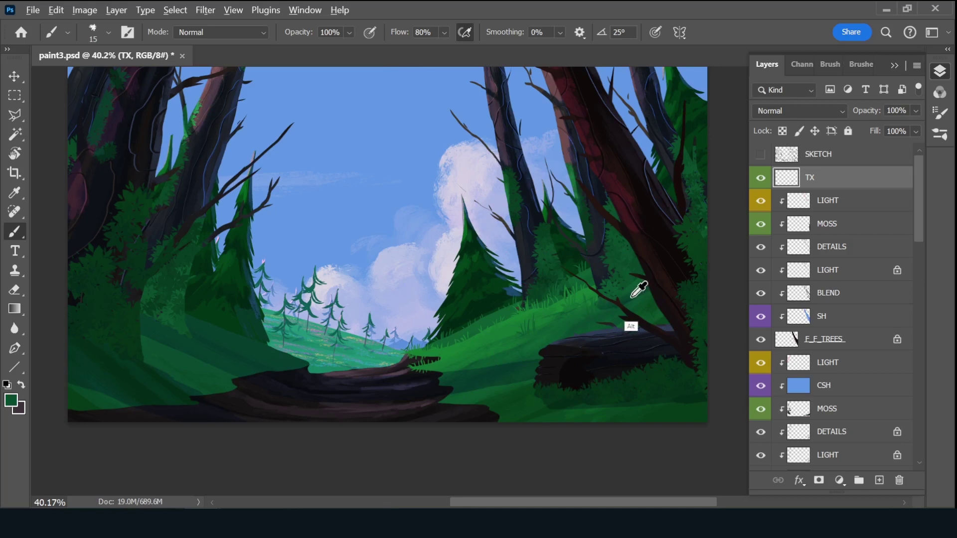
- Add a new layer named MOSS
scroll(919, 241, down, 2)
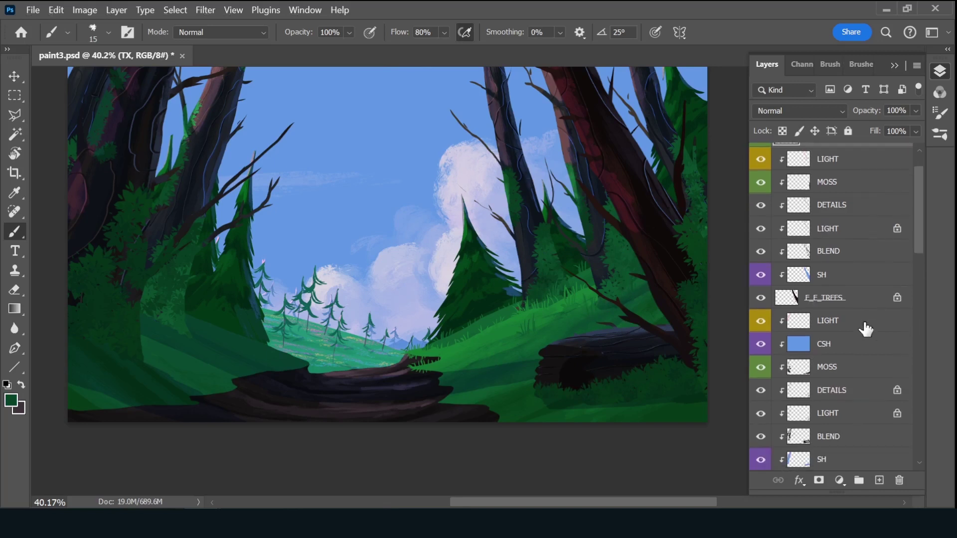
key(ctrl+shift+alt+n)
double_click(822, 324)
text(MOSS)
key(Return)
- Paint bushes on the left side of the hill with the Bush_Flat brush at 200 px
click(861, 64)
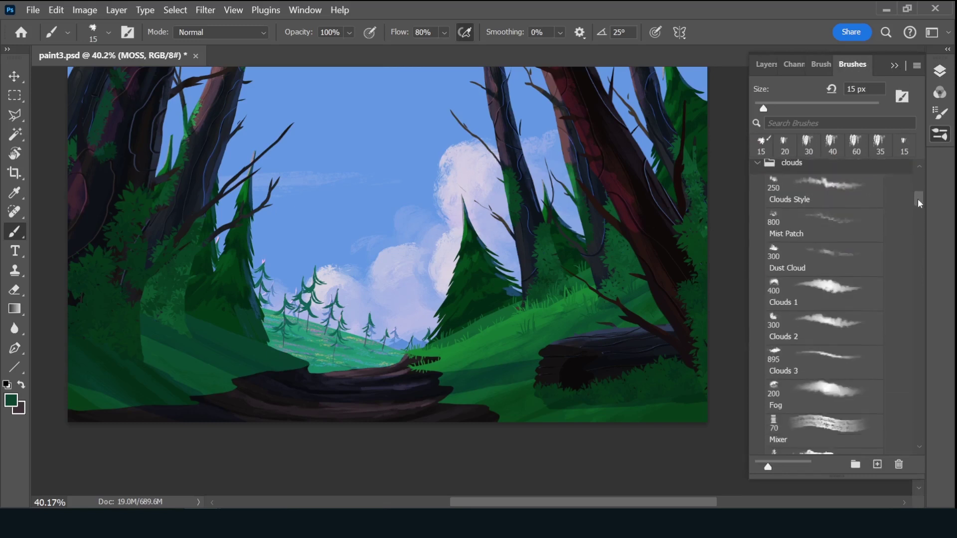
drag(919, 179, 917, 242)
click(822, 398)
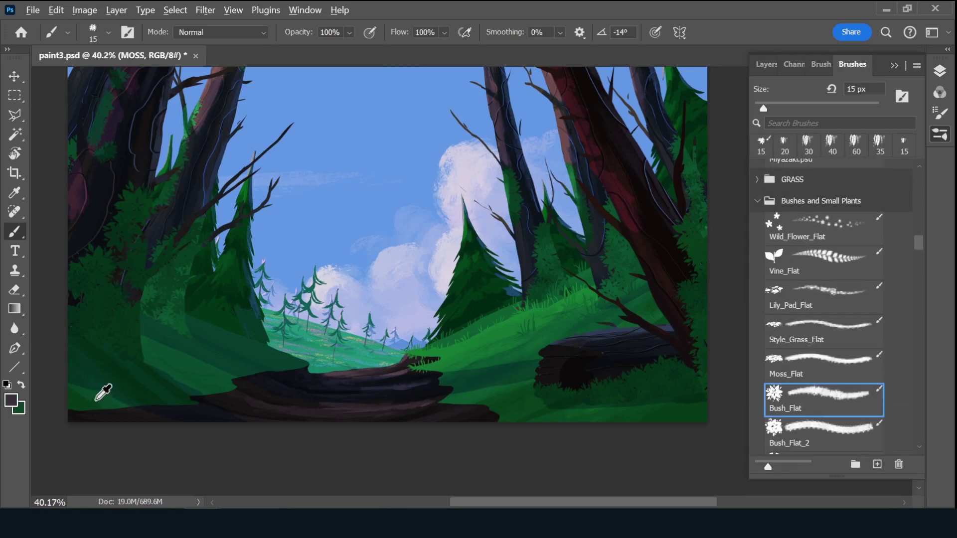
key(bracketright)
key(bracketright)
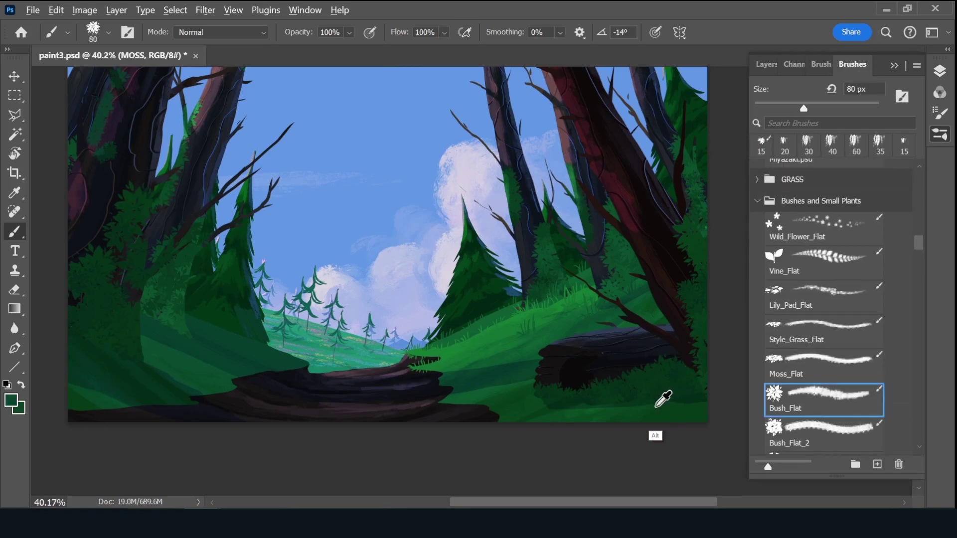
key(bracketright)
key(bracketright)
key(bracketright)
key(bracketright)
key(bracketright)
key(bracketright)
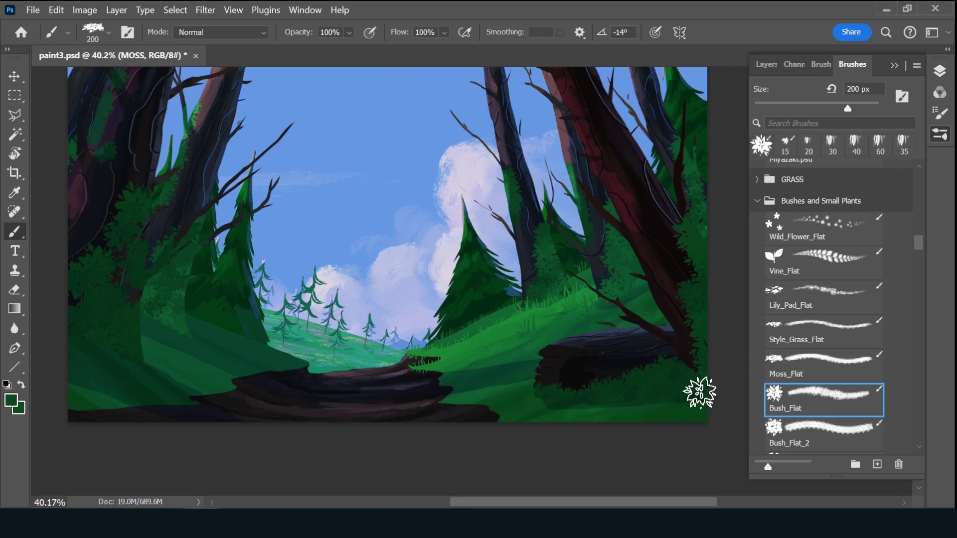
key(bracketright)
key(bracketright)
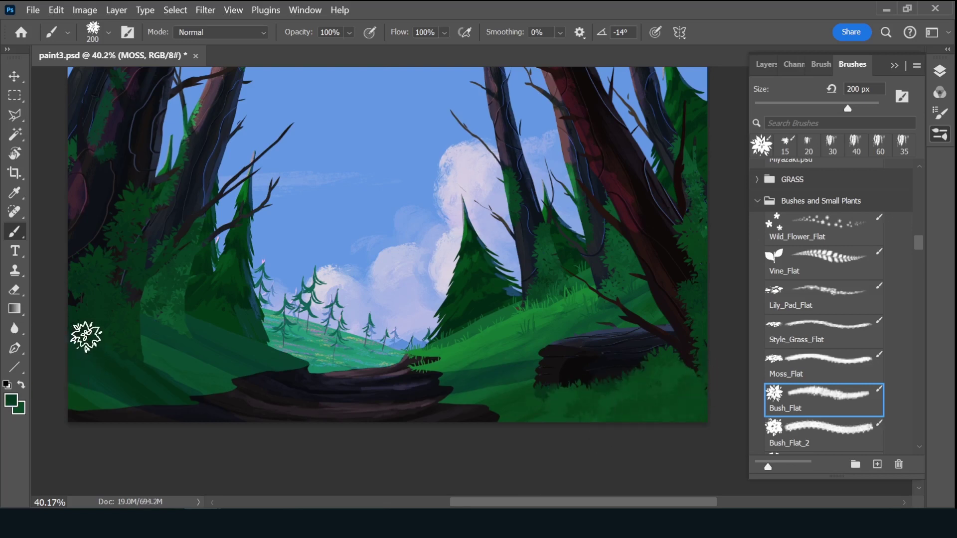
drag(85, 336, 75, 309)
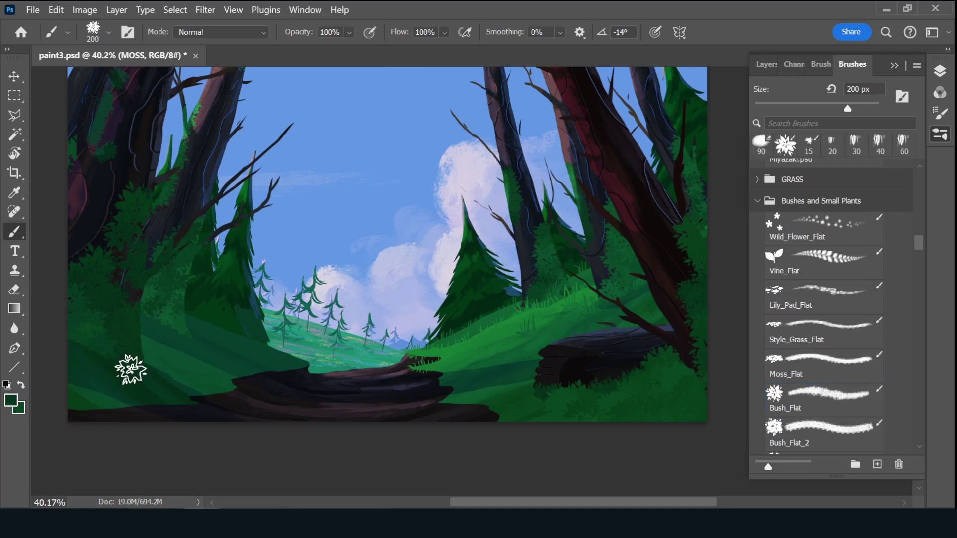
click(809, 145)
click(767, 64)
- Label the MOSS layer green and make TX the active layer
right_click(760, 324)
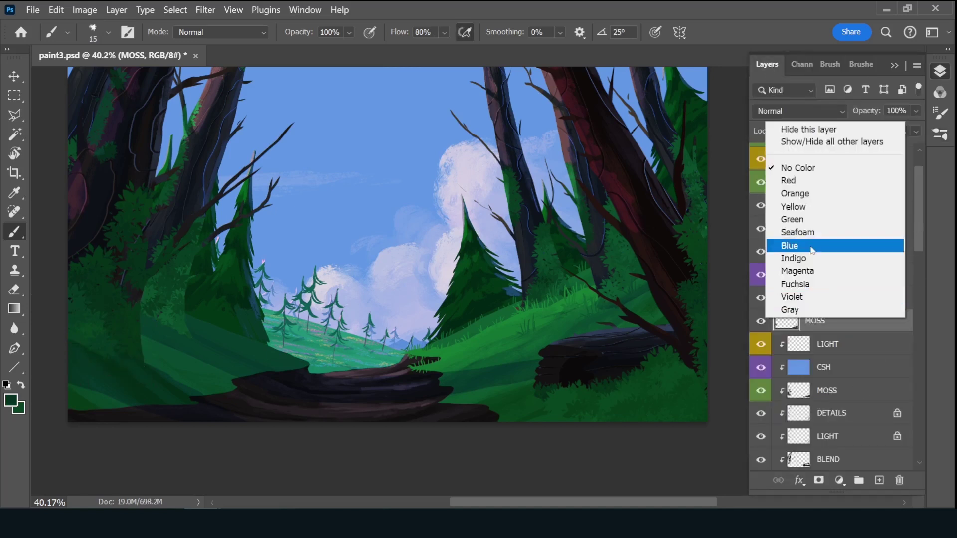
click(798, 220)
scroll(920, 184, up, 2)
click(837, 178)
- Dab grass tufts on the left hill near the path with 30 px and 20 px brushes
key(bracketright)
key(bracketright)
key(bracketright)
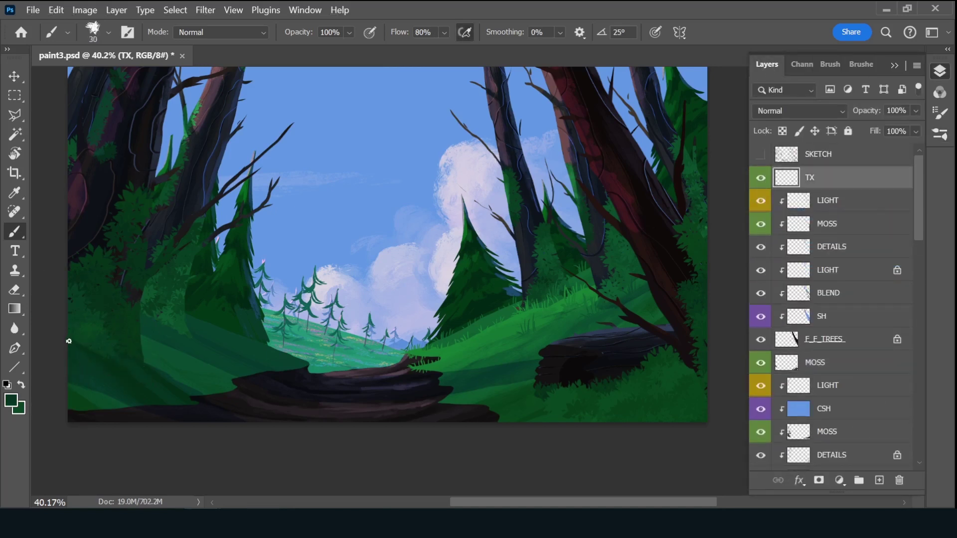
click(118, 361)
click(149, 323)
key(bracketleft)
key(bracketleft)
click(180, 328)
click(90, 353)
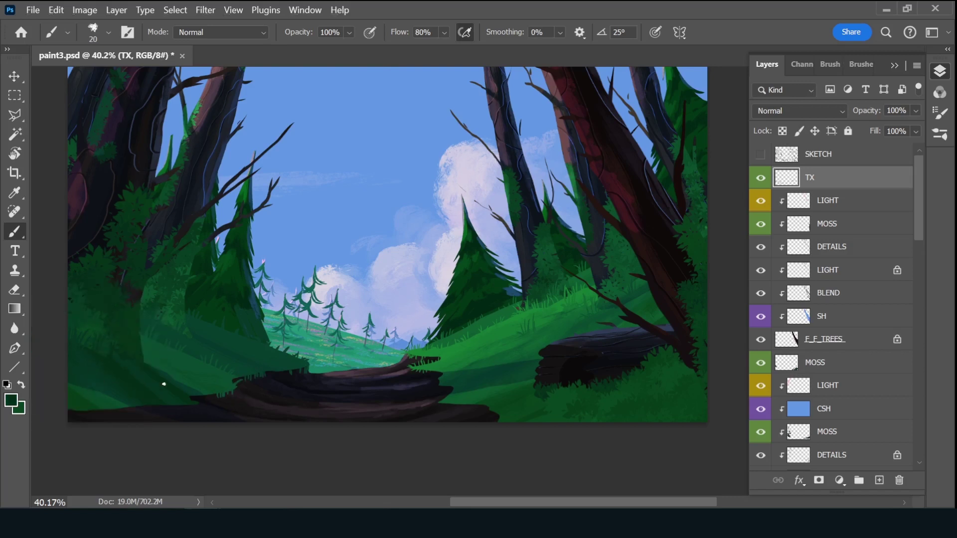
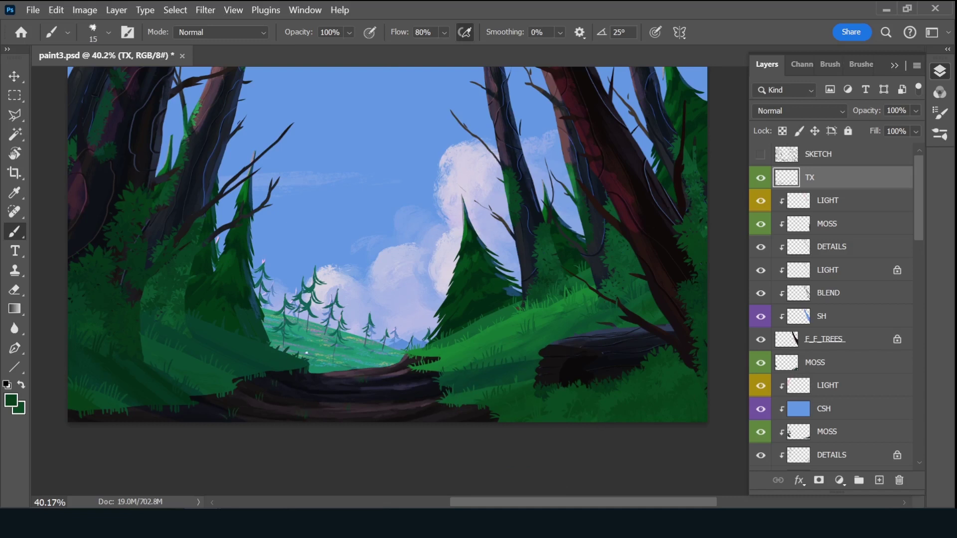
- Adjust the brush size, sample the bright grass green, and save paint3.psd
key(bracketright)
key(bracketleft)
alt+click(445, 357)
key(ctrl+s)
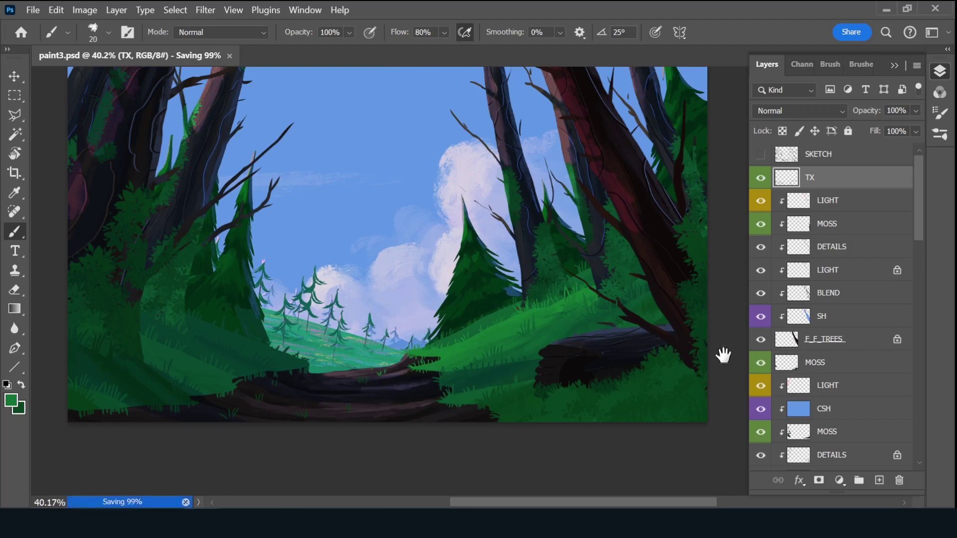
drag(723, 353, 726, 412)
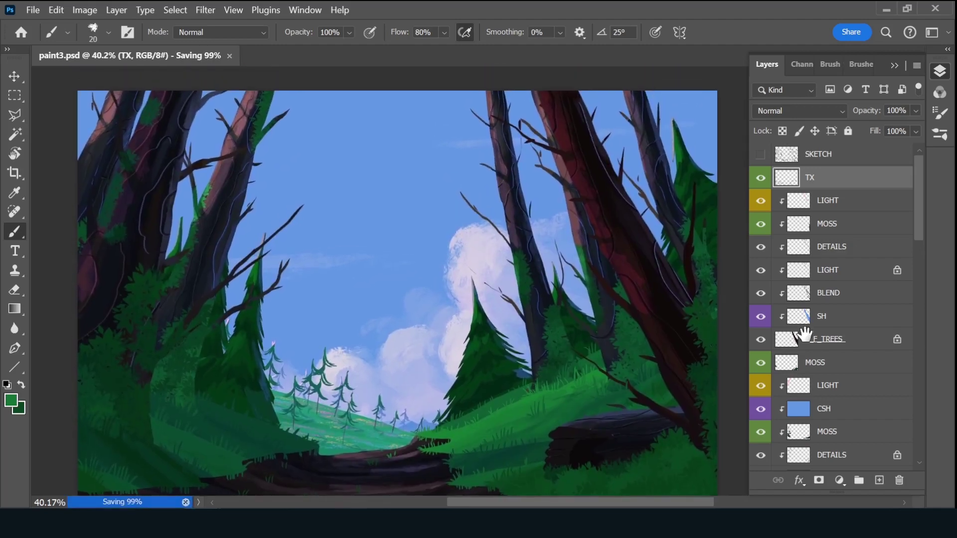
- Add a new layer above TX named FLOWERS
click(879, 480)
double_click(823, 179)
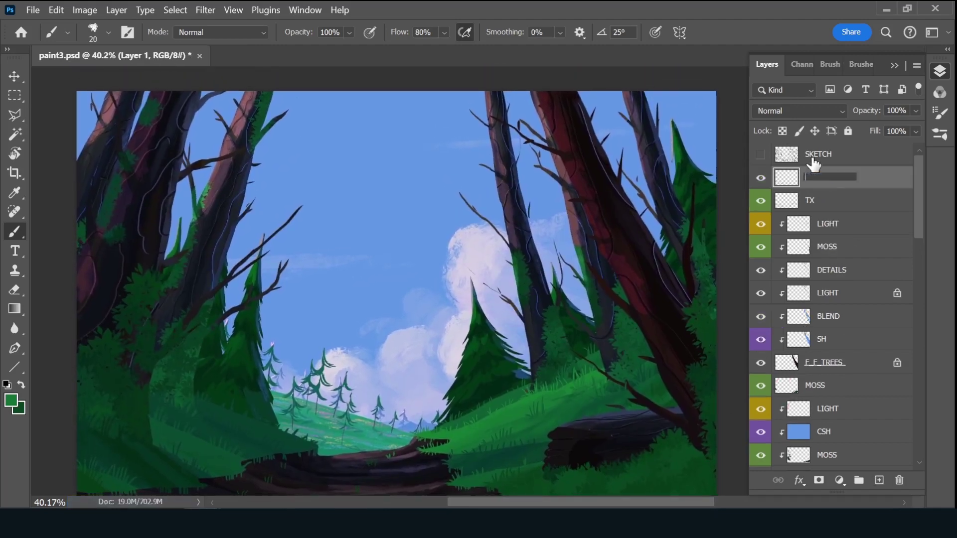
text(FLOWERS)
right_click(760, 178)
- Select the Long Stem Wildflowers brush preset from the plant brushes
click(847, 313)
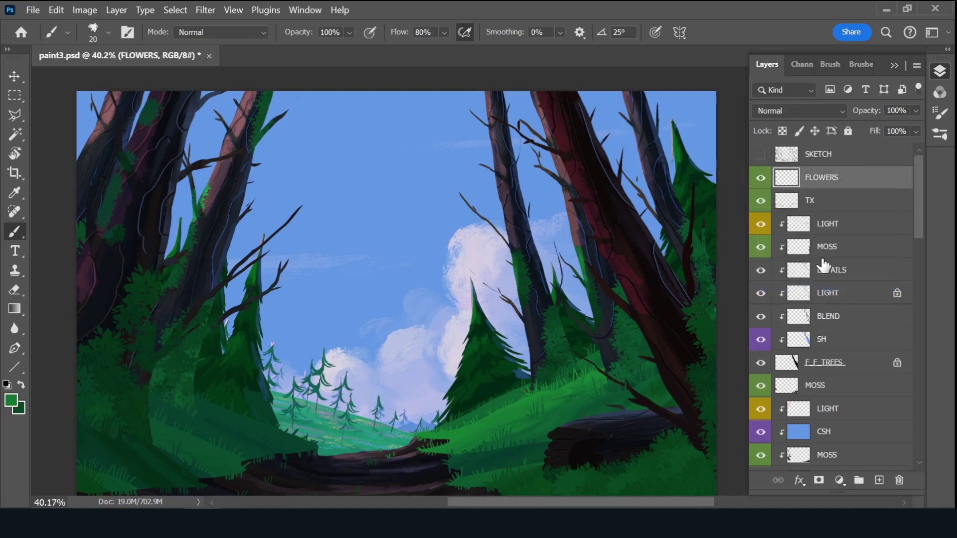
click(861, 63)
drag(918, 256, 915, 366)
click(822, 319)
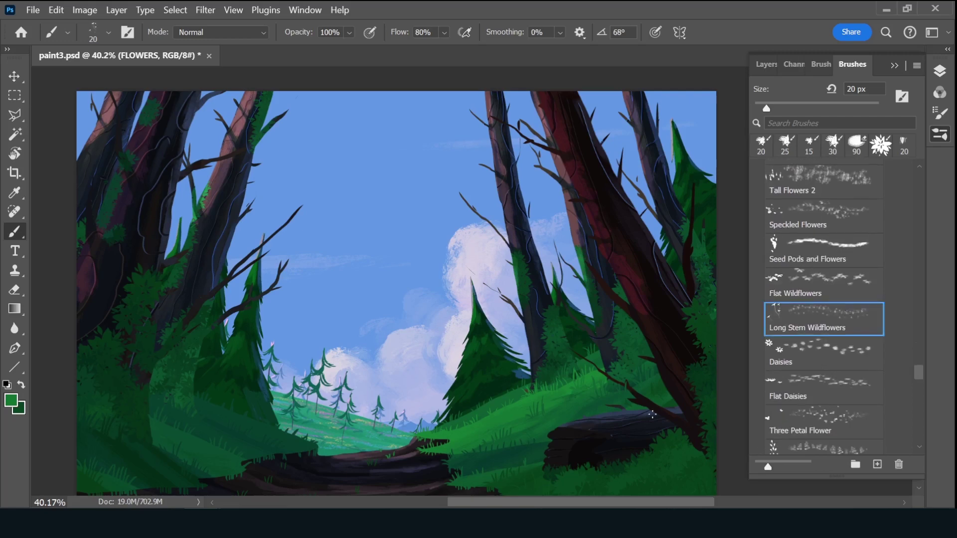
drag(675, 419, 693, 394)
- Make pink f667cf the background colour and blue the foreground, with brush size 250
click(15, 399)
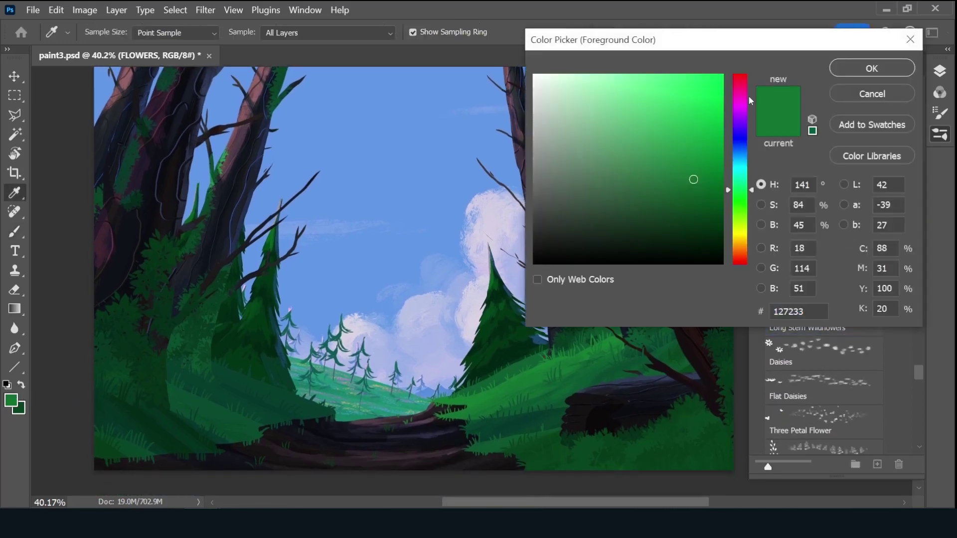
mouse_move(740, 190)
mouse_down()
mouse_move(740, 107)
mouse_move(648, 82)
mouse_up()
click(872, 68)
key(x)
click(11, 400)
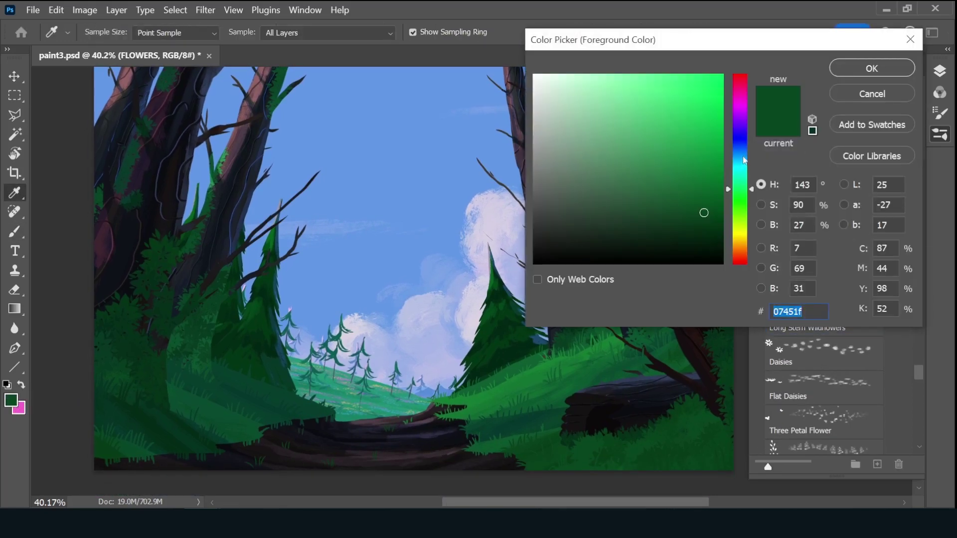
drag(740, 186, 740, 149)
drag(702, 211, 698, 85)
click(872, 68)
click(829, 67)
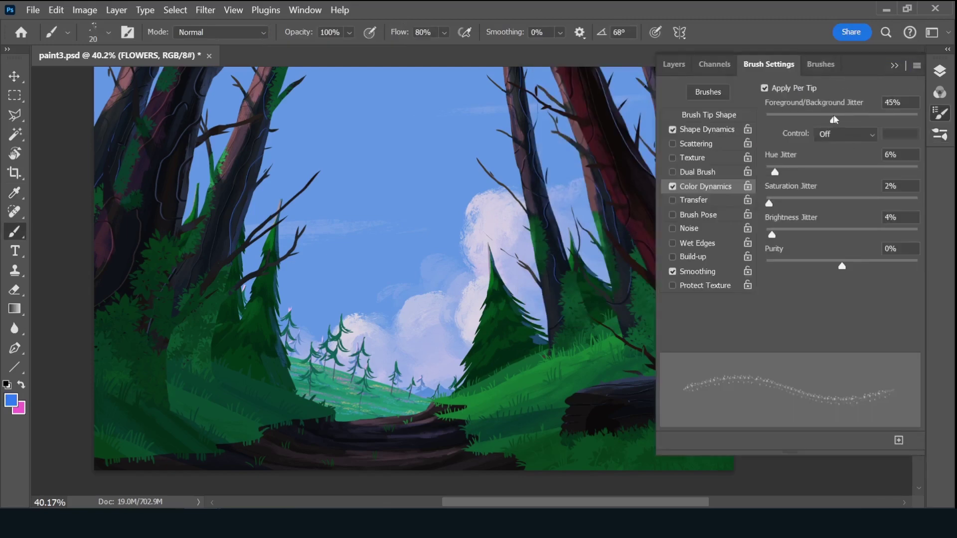
click(674, 64)
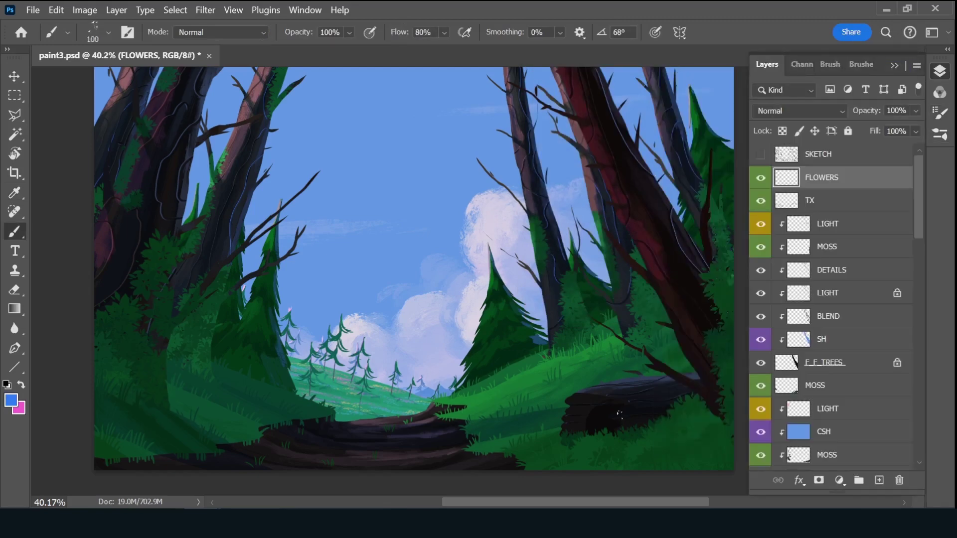
key(bracketright)
key(bracketright)
key(bracketright)
- Set the brush to 200 with colour jitter and paint pink and blue wildflowers, swapping colours
key(bracketleft)
click(830, 64)
click(842, 132)
click(674, 64)
key(x)
key(x)
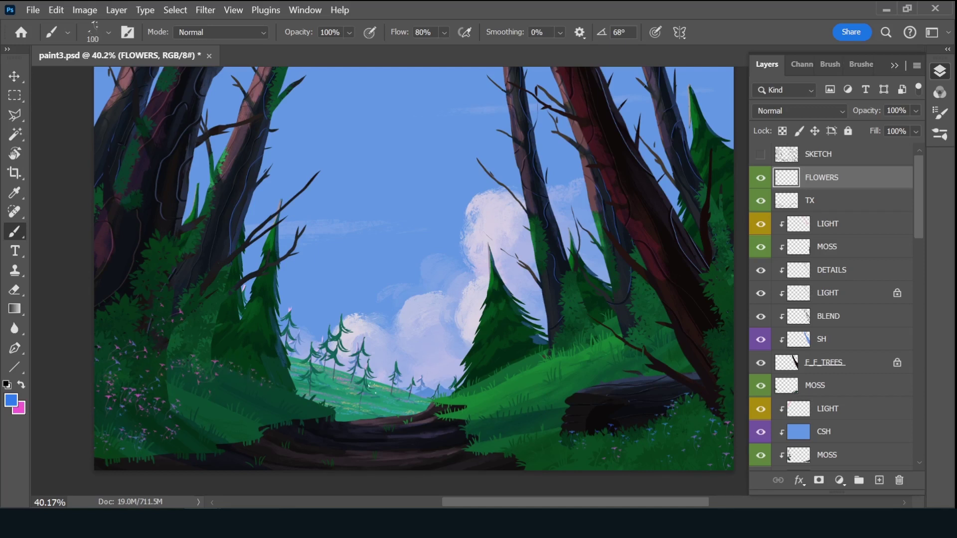
key(x)
key(x)
key(x)
key(x)
key(x)
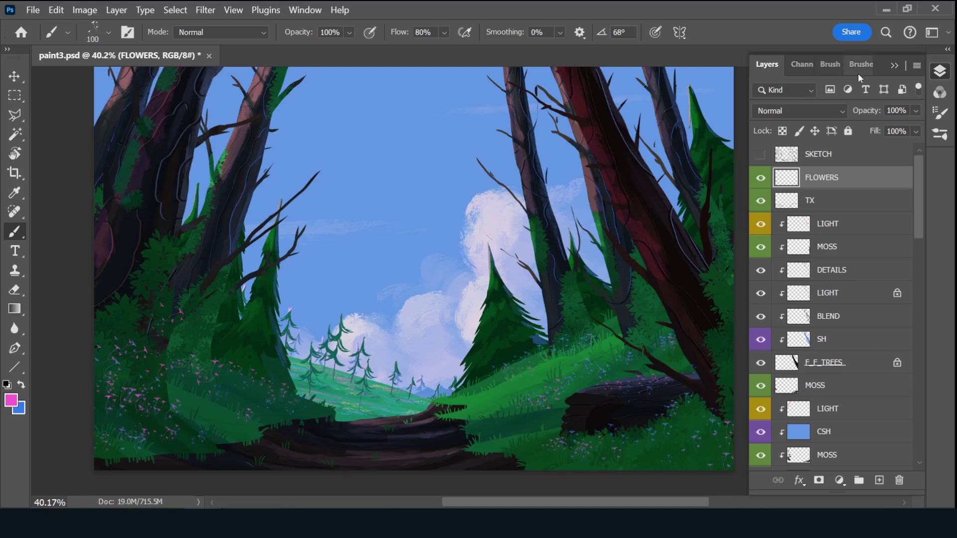
- Stamp blue and pink Bud Flowers on the lower-right grass and the log
click(861, 64)
scroll(822, 349, down, 2)
click(822, 435)
key(x)
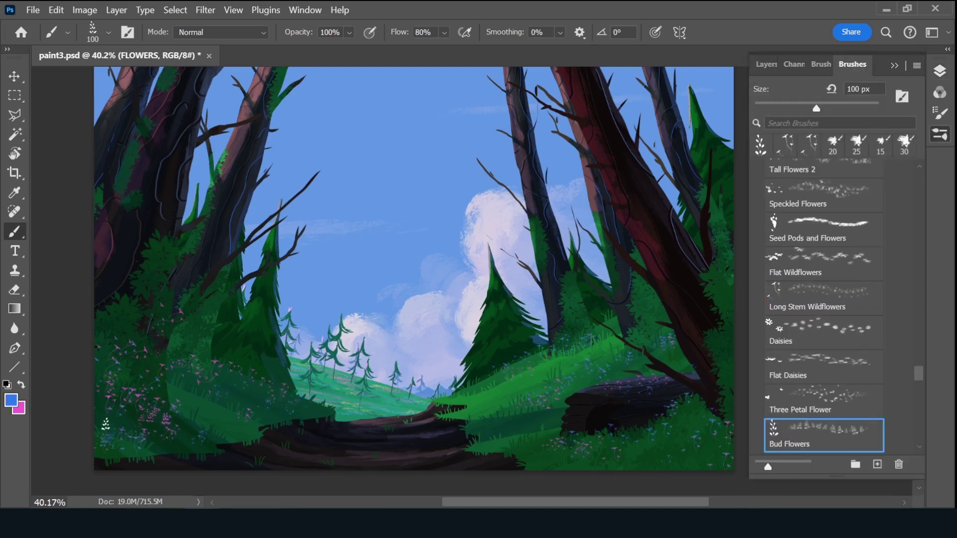
drag(641, 442, 693, 409)
key(x)
click(631, 410)
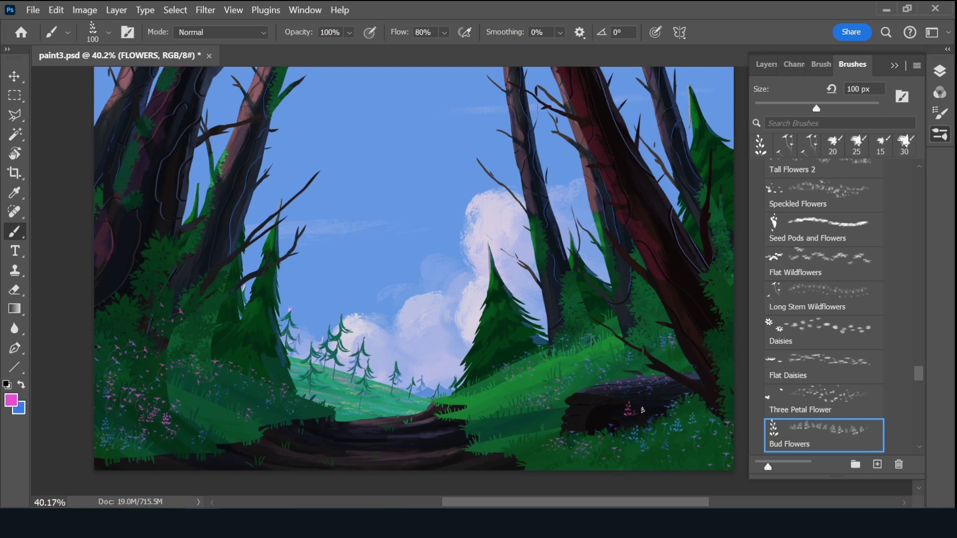
- Stamp pink and blue Three Petal Flower Bunches at lower left, lower right and near the log
scroll(822, 389, down, 3)
click(843, 344)
click(698, 458)
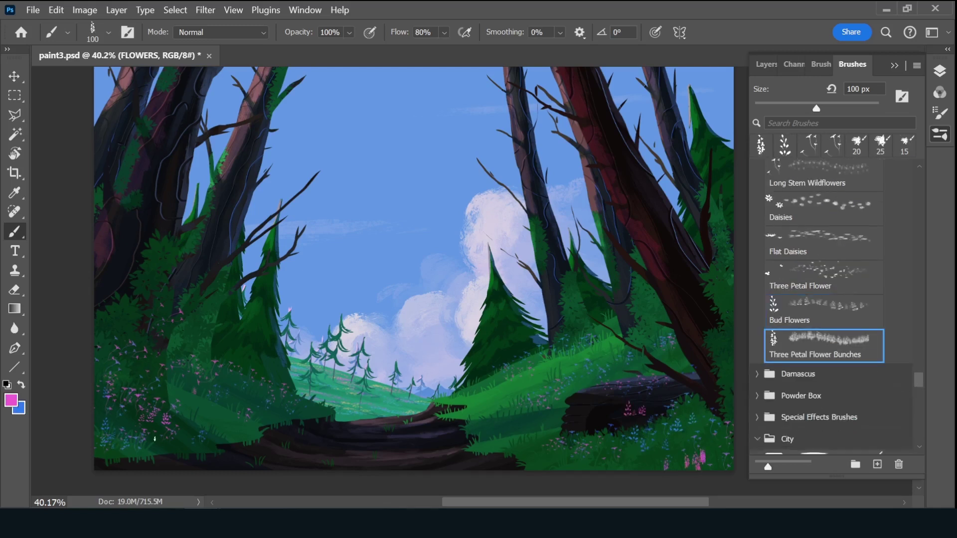
key(x)
click(154, 444)
click(184, 374)
key(x)
click(558, 429)
click(518, 411)
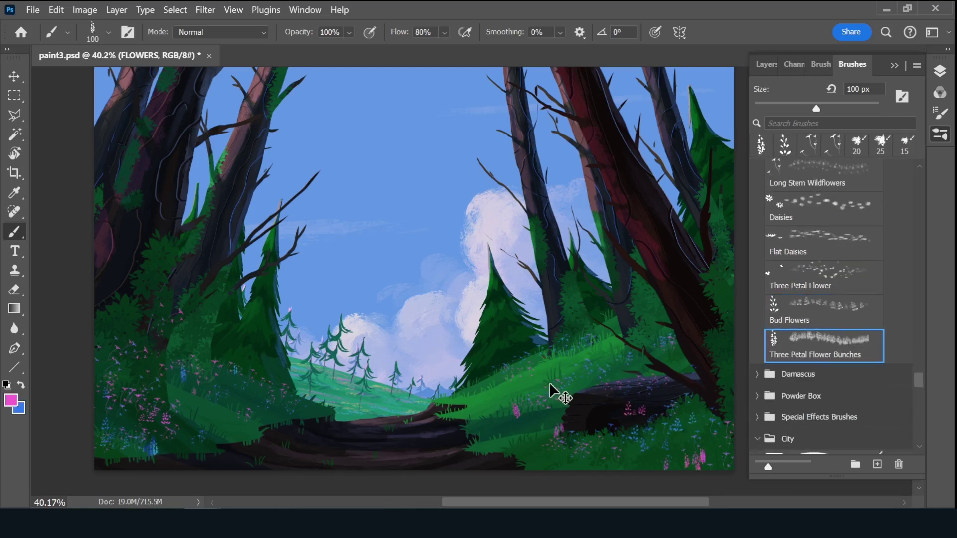
- Save the painting and switch back to a 20 px brush
key(ctrl+s)
click(856, 144)
click(767, 64)
- Zoom out, make the SKETCH layer visible, and select the position just below M_TREES
key(ctrl+minus)
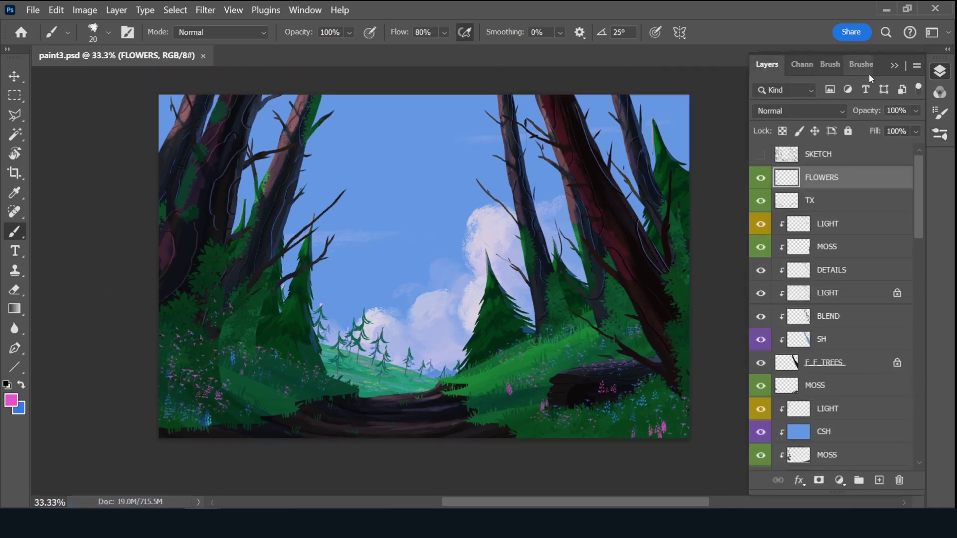
click(758, 156)
scroll(913, 319, down, 10)
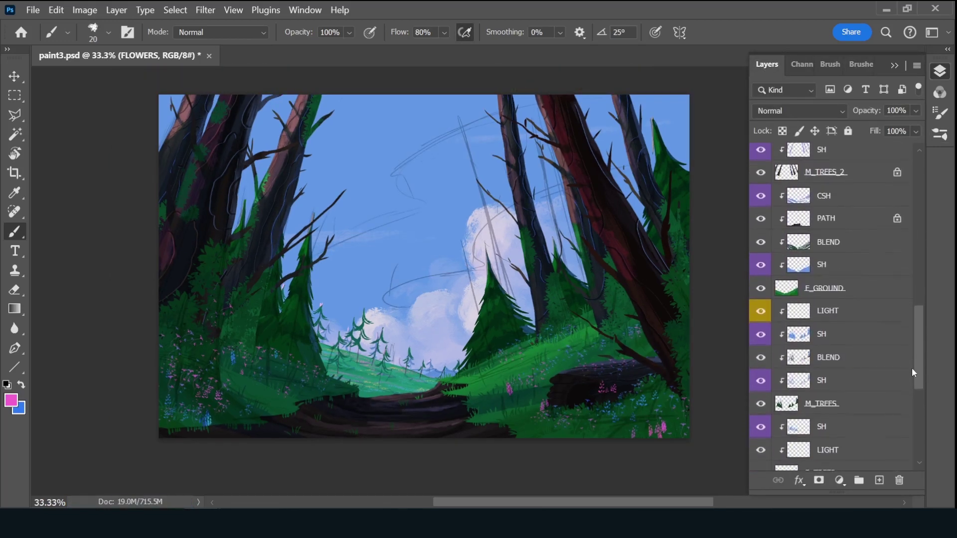
scroll(914, 373, down, 3)
click(867, 339)
- Create a layer named DRAGON there, enlarge the brush, and sample light blue from the sky
click(879, 480)
double_click(833, 334)
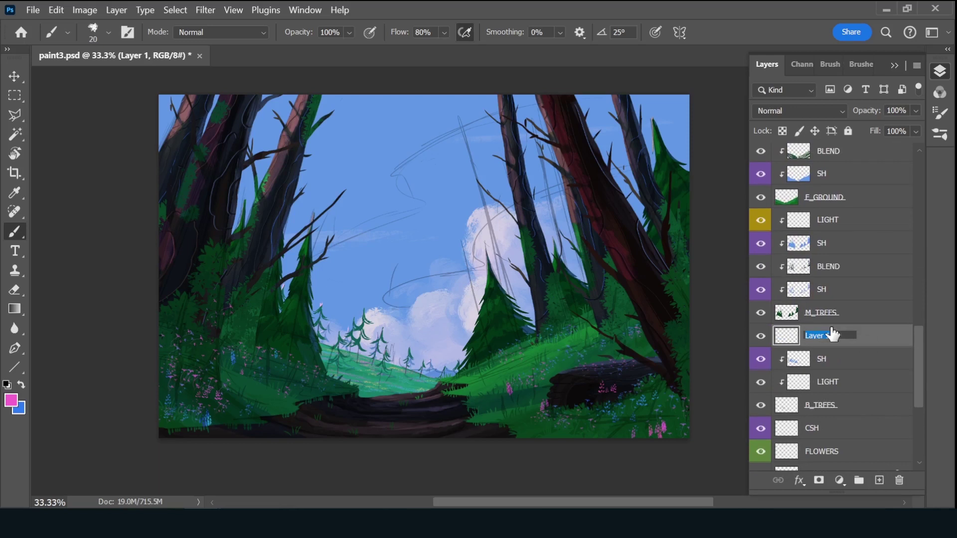
text(DRAGON)
key(Return)
key(bracketright)
key(bracketright)
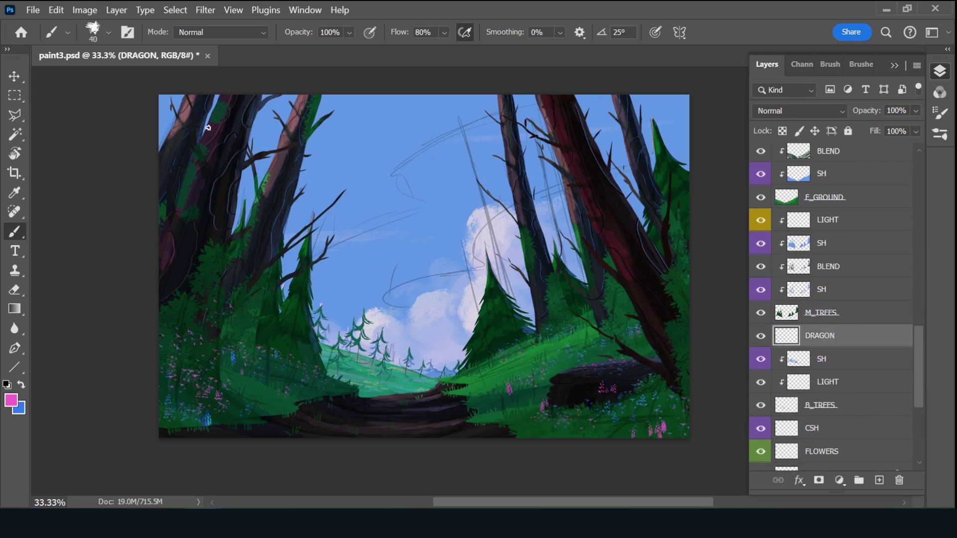
alt+click(208, 128)
key(bracketright)
- Paint the dragon's light-blue ribbon body across the sky, undoing a stray darker stroke
mouse_move(558, 100)
mouse_down()
mouse_move(470, 117)
mouse_move(402, 156)
mouse_move(423, 216)
mouse_move(292, 259)
mouse_up()
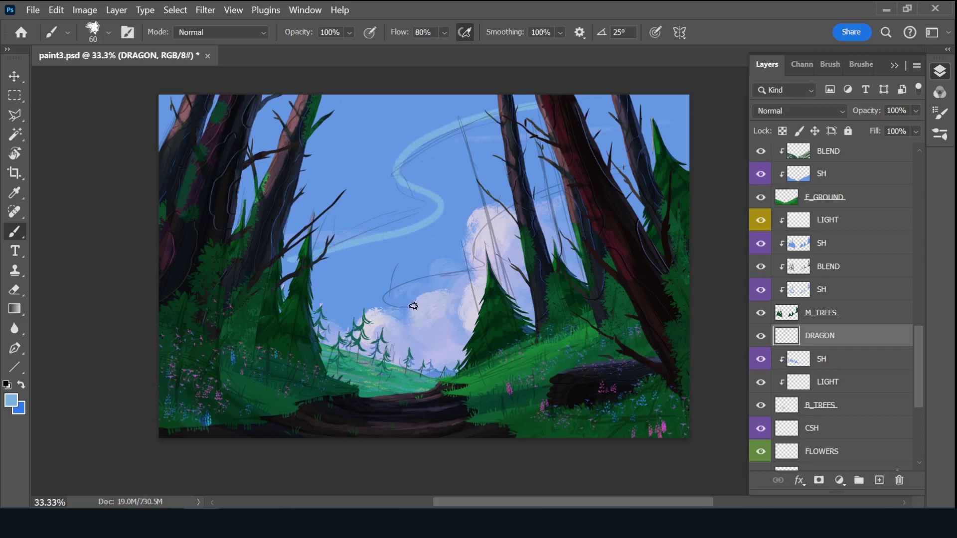
mouse_move(393, 304)
mouse_down()
mouse_move(405, 277)
mouse_move(483, 264)
mouse_move(495, 203)
mouse_move(620, 167)
mouse_up()
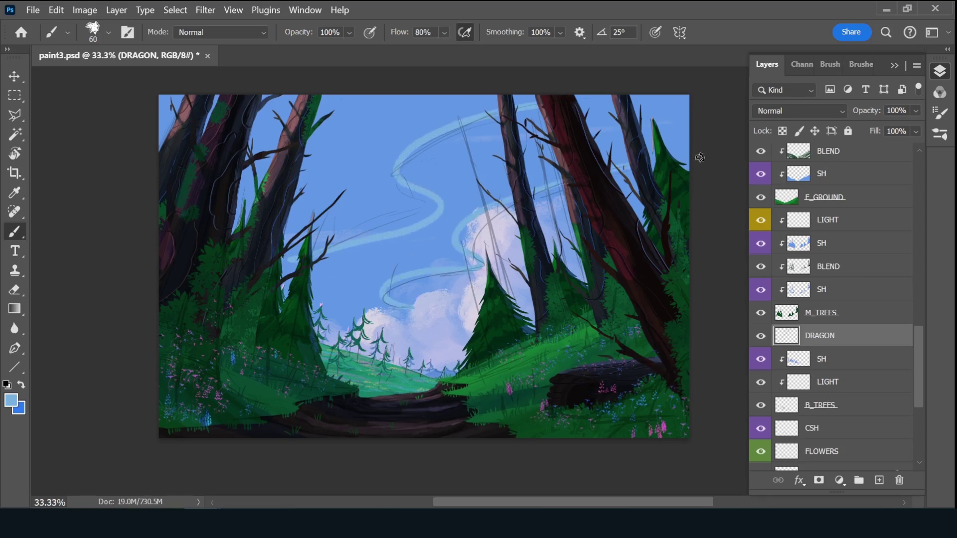
alt+click(295, 259)
alt+click(278, 254)
mouse_move(280, 256)
mouse_down()
mouse_move(429, 212)
mouse_move(432, 195)
mouse_move(399, 169)
mouse_move(442, 133)
mouse_move(605, 91)
mouse_up()
key(ctrl+z)
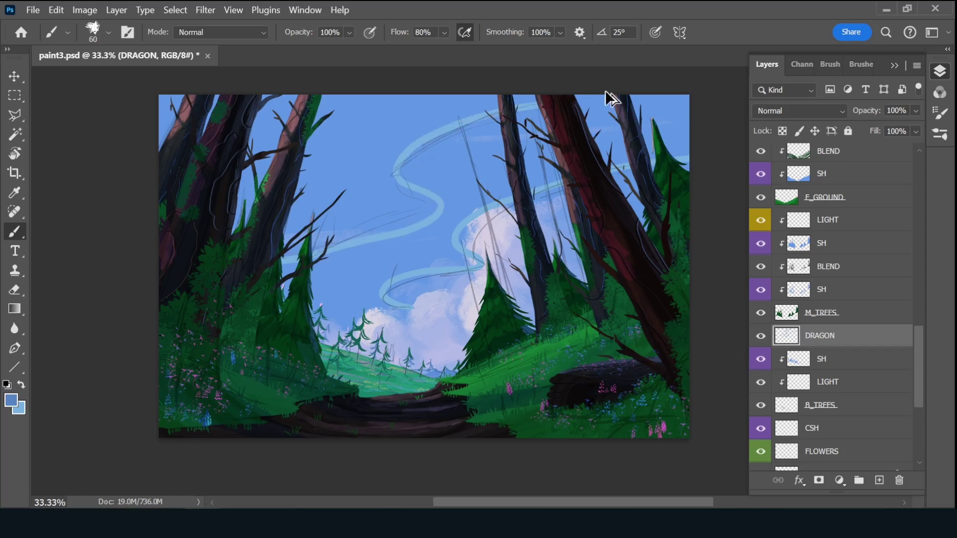
- Lock DRAGON transparency, fill it dark blue-grey, brush light-blue highlights, then set Smoothing 0% and size 30
key(slash)
key(alt+BackSpace)
alt+click(478, 180)
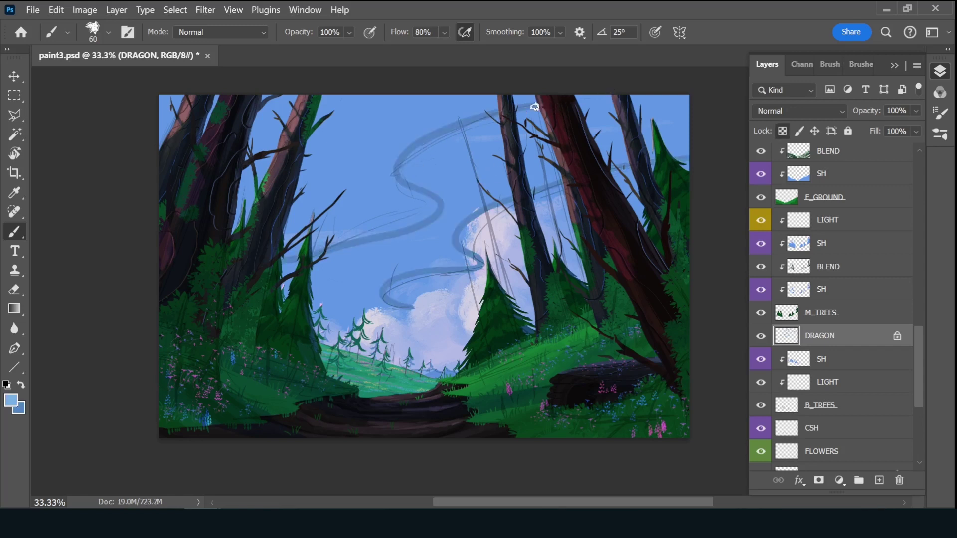
mouse_move(535, 107)
mouse_down()
mouse_move(449, 133)
mouse_move(408, 154)
mouse_move(399, 173)
mouse_up()
mouse_move(280, 262)
mouse_down()
mouse_move(435, 218)
mouse_move(436, 194)
mouse_up()
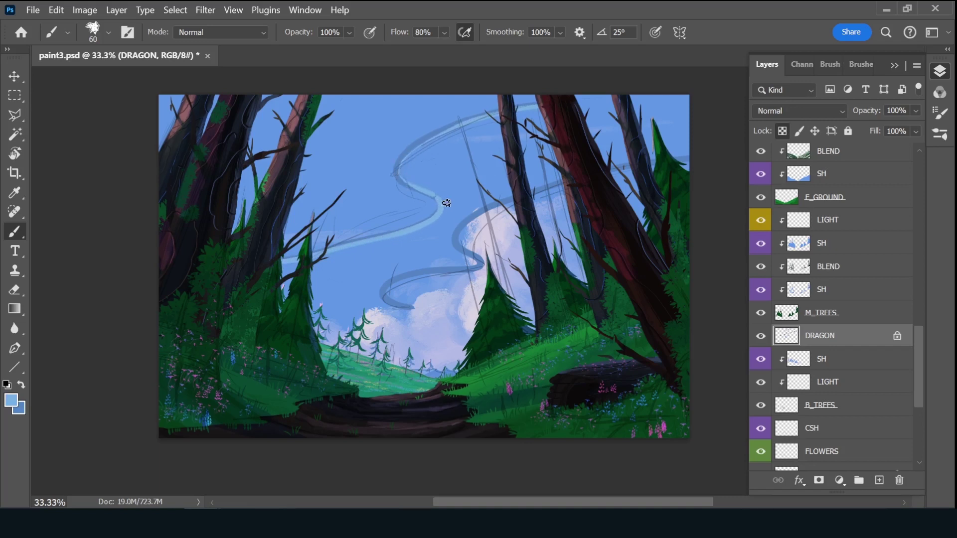
mouse_move(387, 297)
mouse_down()
mouse_move(405, 277)
mouse_move(477, 268)
mouse_up()
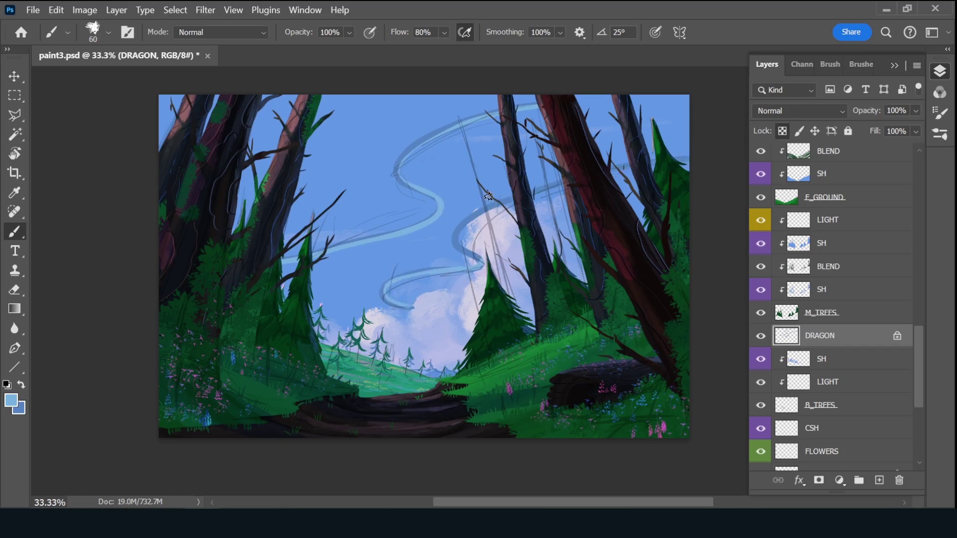
drag(503, 202, 459, 237)
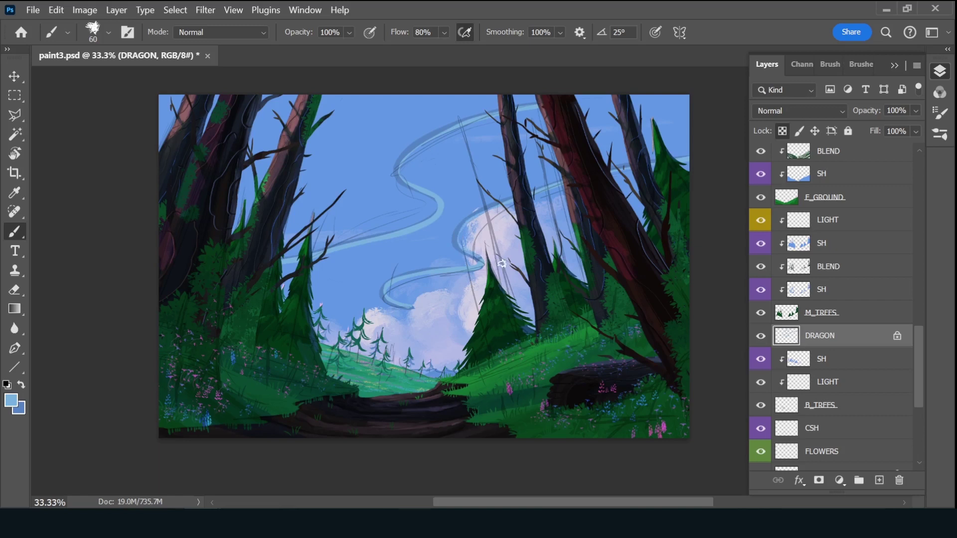
click(560, 32)
key(bracketleft)
key(bracketleft)
key(bracketleft)
- Extend the dragon ribbon to the top-right and refill it darker grey-blue with transparency locked
key(slash)
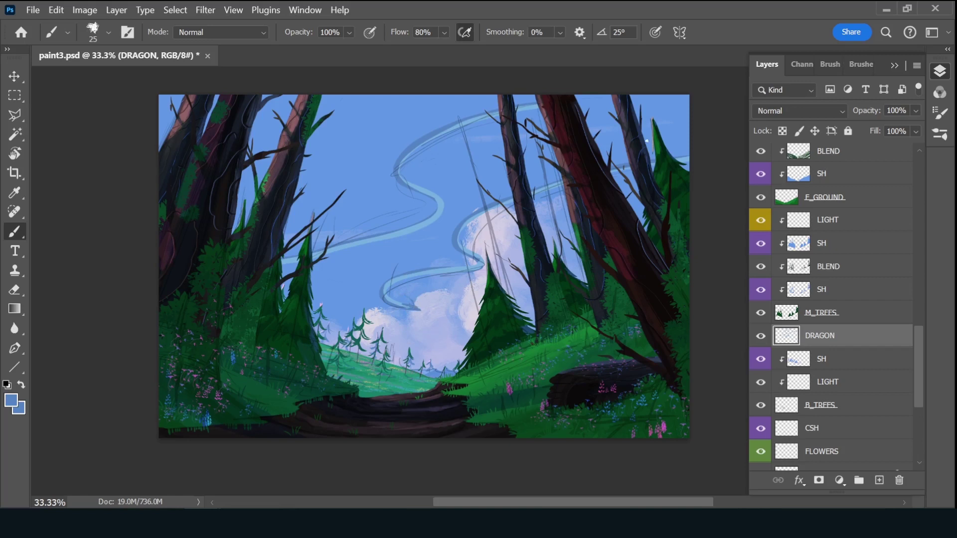
mouse_move(571, 105)
mouse_down()
mouse_move(636, 109)
mouse_move(694, 133)
mouse_up()
key(slash)
key(alt+BackSpace)
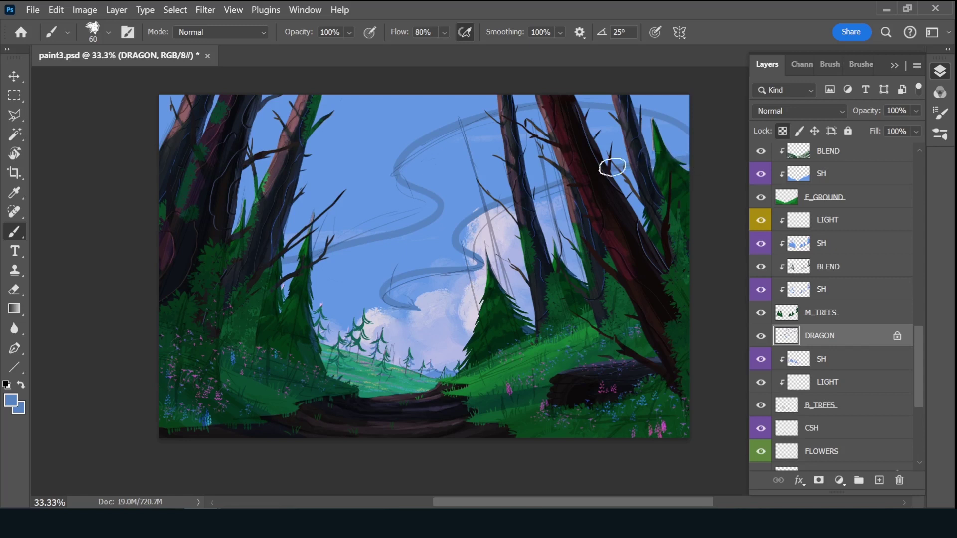
key(slash)
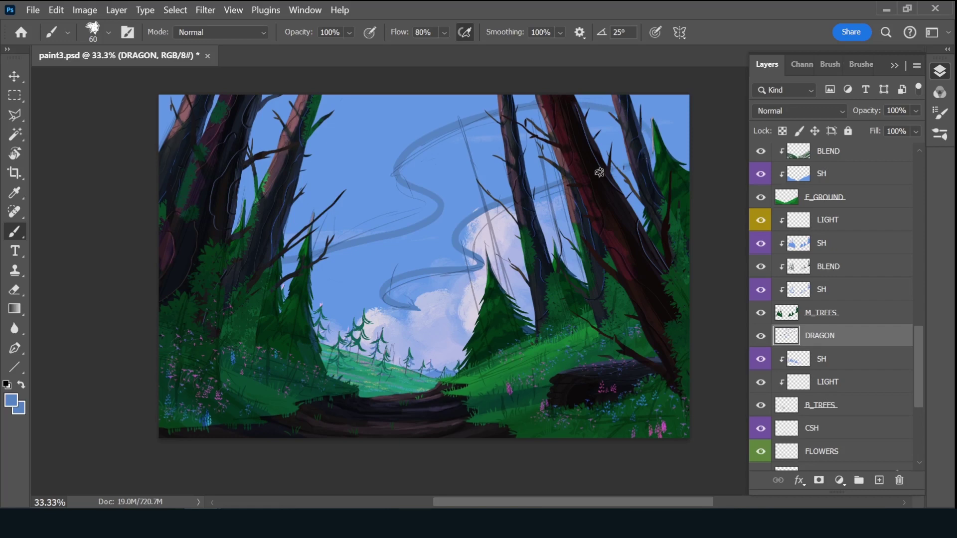
key(slash)
- Choose a lighter blue and paint highlights along the dragon's upper and lower curves
key(i)
click(14, 400)
click(622, 86)
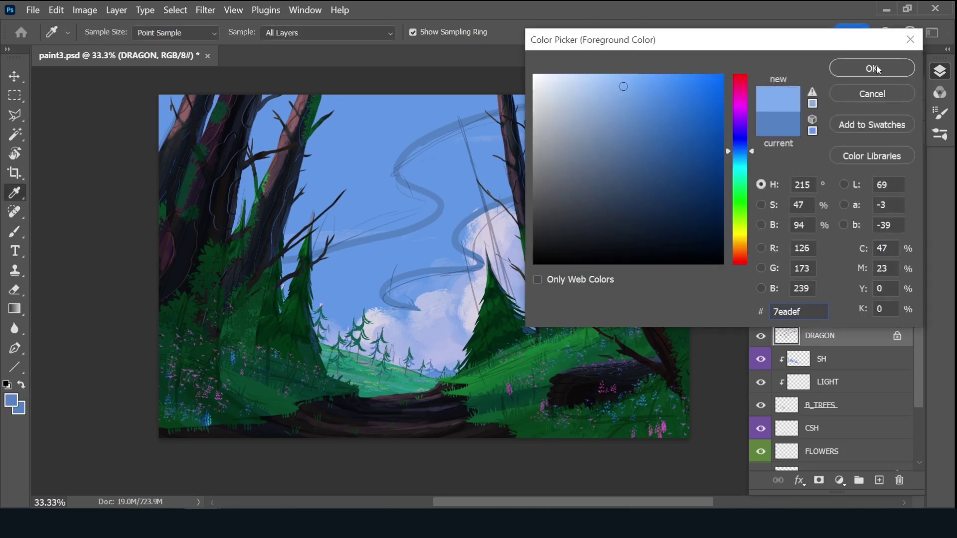
key(Return)
key(b)
drag(348, 241, 435, 208)
mouse_move(407, 148)
mouse_down()
mouse_move(495, 109)
mouse_move(590, 98)
mouse_up()
drag(462, 265, 404, 270)
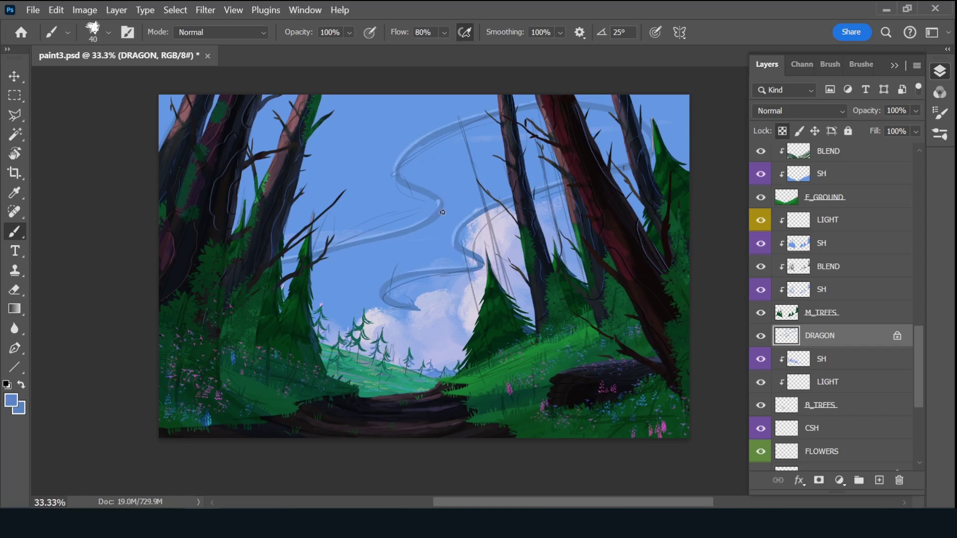
- Add a LIGHT layer clipped to DRAGON in Overlay mode with pink as the colour
click(879, 480)
double_click(823, 335)
text(LIGHT)
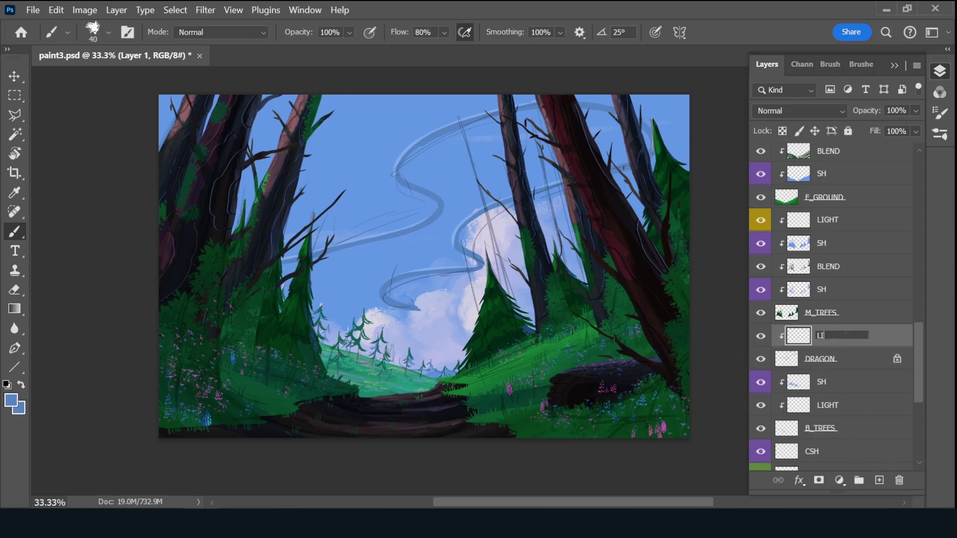
key(Return)
key(ctrl+alt+g)
click(11, 400)
click(598, 90)
click(931, 66)
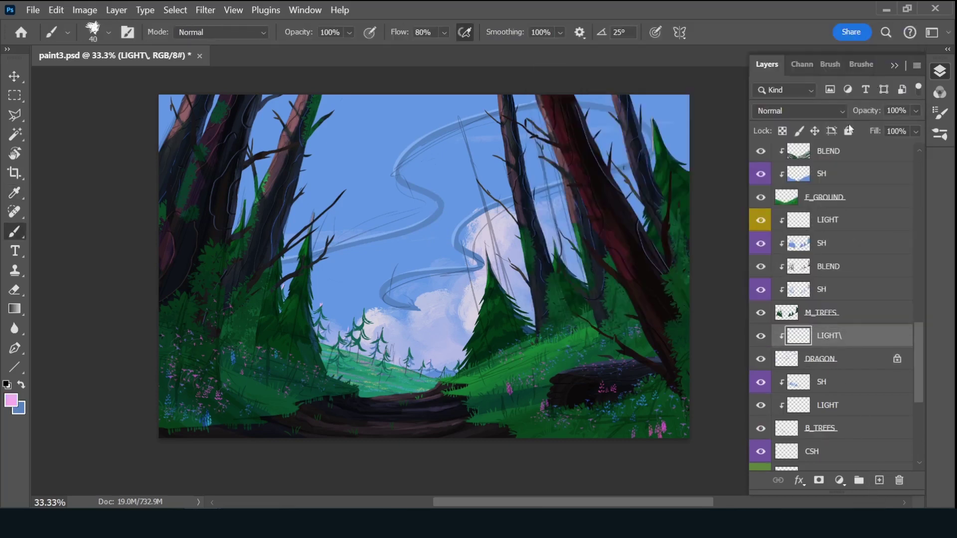
click(797, 110)
click(776, 257)
- Paint a pink glow along the dragon with a soft round pressure-opacity brush
click(861, 63)
click(822, 308)
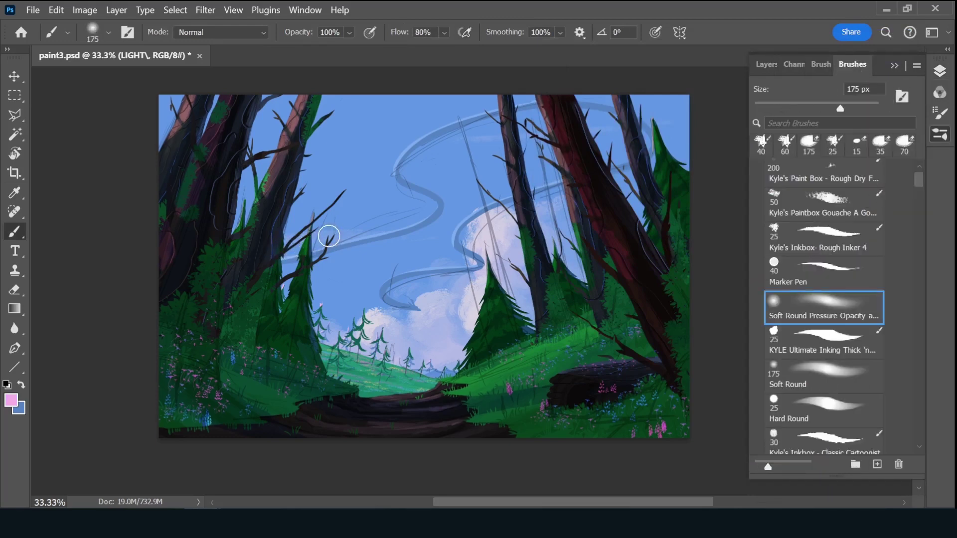
drag(412, 272, 384, 287)
drag(391, 175, 463, 108)
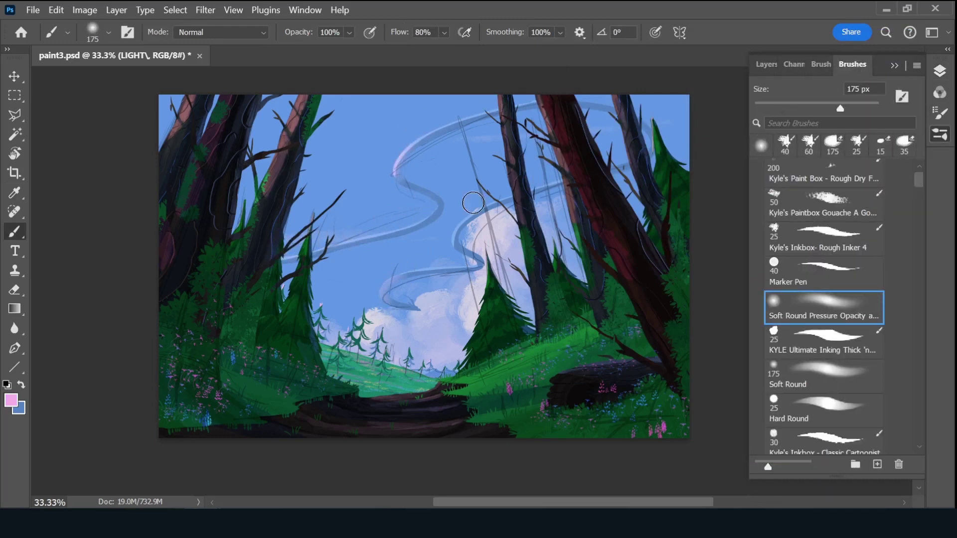
- Create a new layer named CSH clipped onto B_HILL
click(766, 64)
click(837, 359)
scroll(920, 344, up, 3)
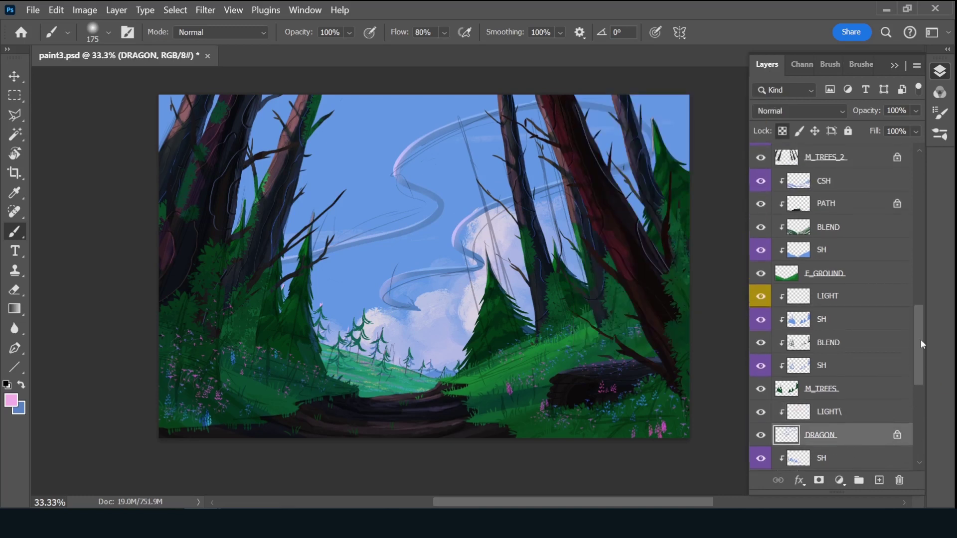
drag(921, 344, 917, 384)
click(862, 377)
alt+click(851, 407)
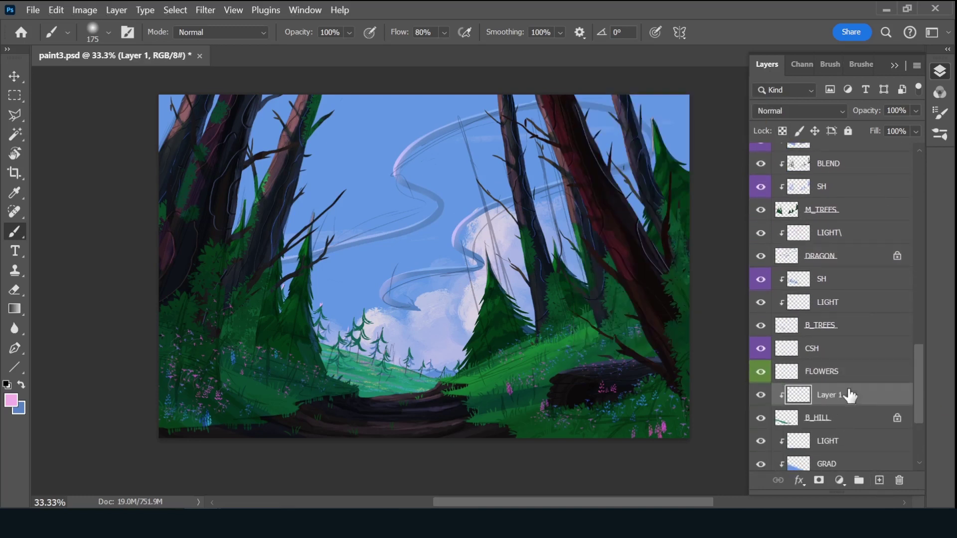
double_click(830, 395)
text(CSH)
key(Return)
- Give CSH a violet label, sample sky blue, shrink the brush, and set CSH to Multiply
right_click(760, 394)
click(817, 376)
alt+click(368, 170)
key(bracketleft)
key(bracketleft)
key(bracketleft)
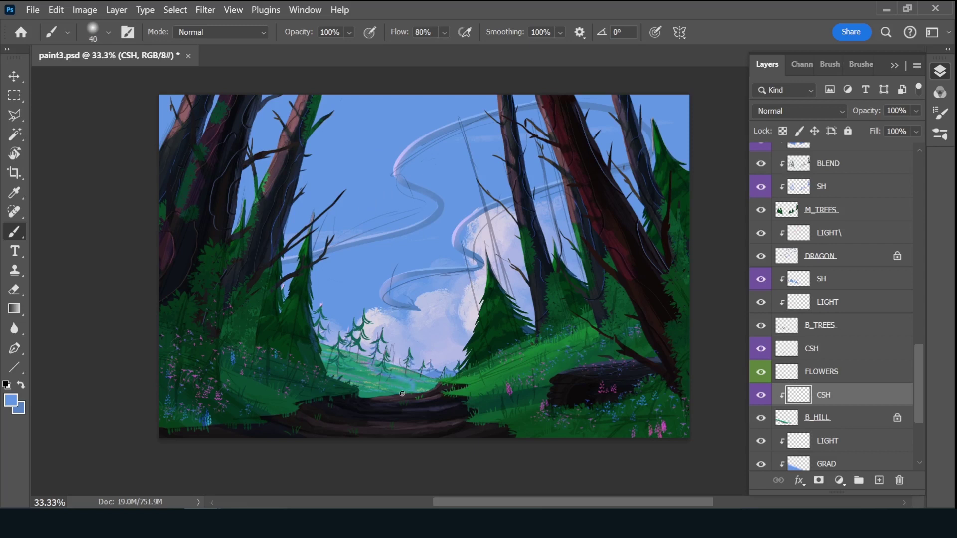
click(797, 111)
click(789, 144)
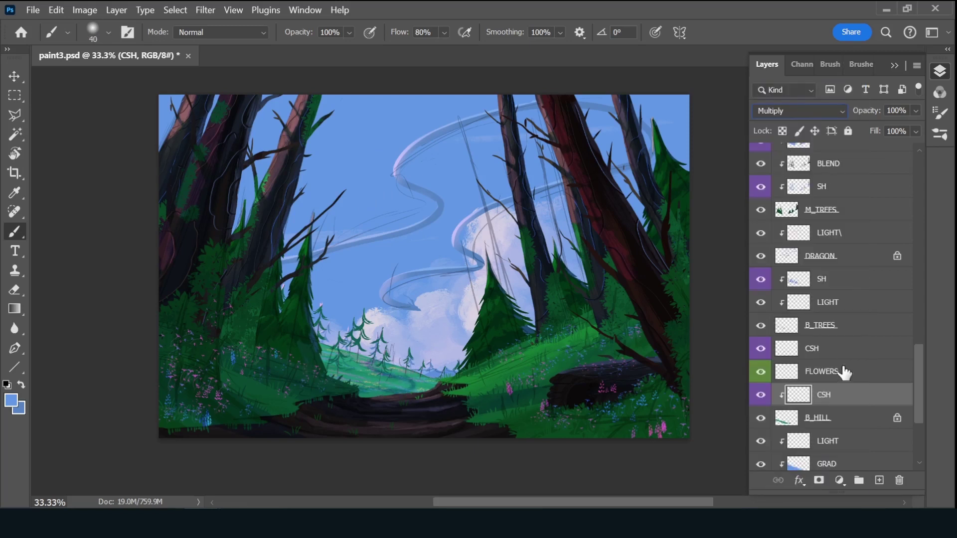
- Duplicate CSH, clip a copy onto FLOWERS, make another copy, and select the LIGHT layer
key(ctrl+j)
drag(854, 397, 865, 279)
alt+click(856, 381)
key(ctrl+j)
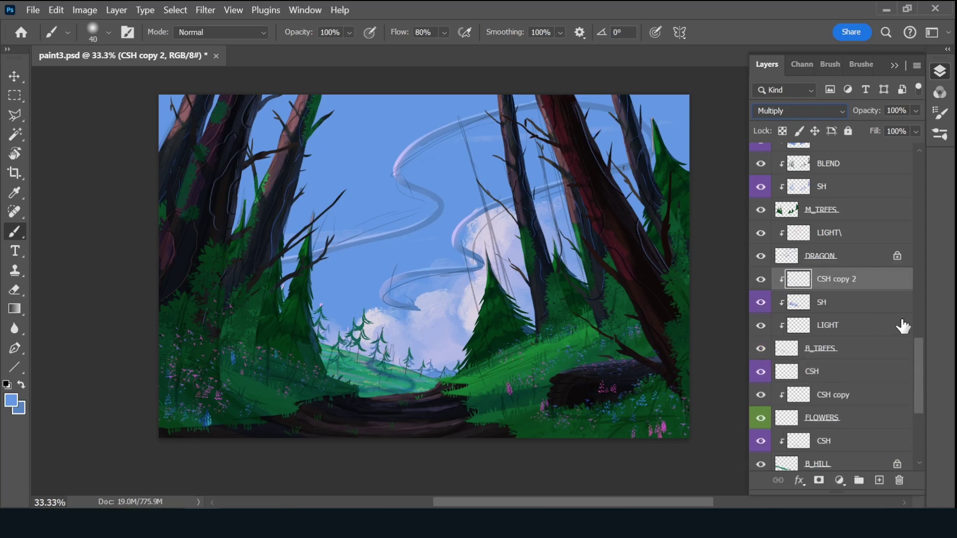
scroll(918, 360, up, 3)
scroll(920, 370, up, 2)
click(848, 337)
- Add a new layer named ATSMO with a yellow colour label
click(879, 480)
double_click(822, 336)
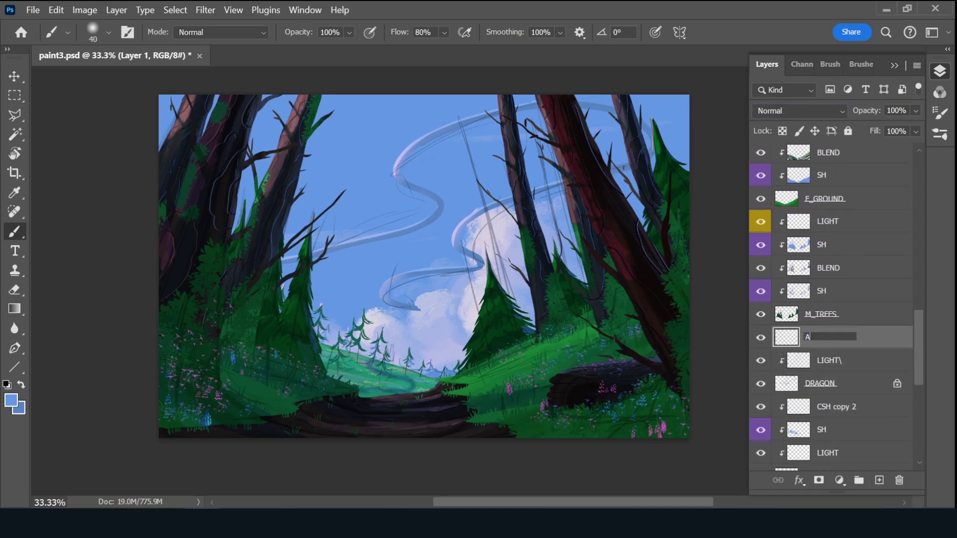
text(ATSMO)
key(Return)
right_click(764, 344)
click(778, 206)
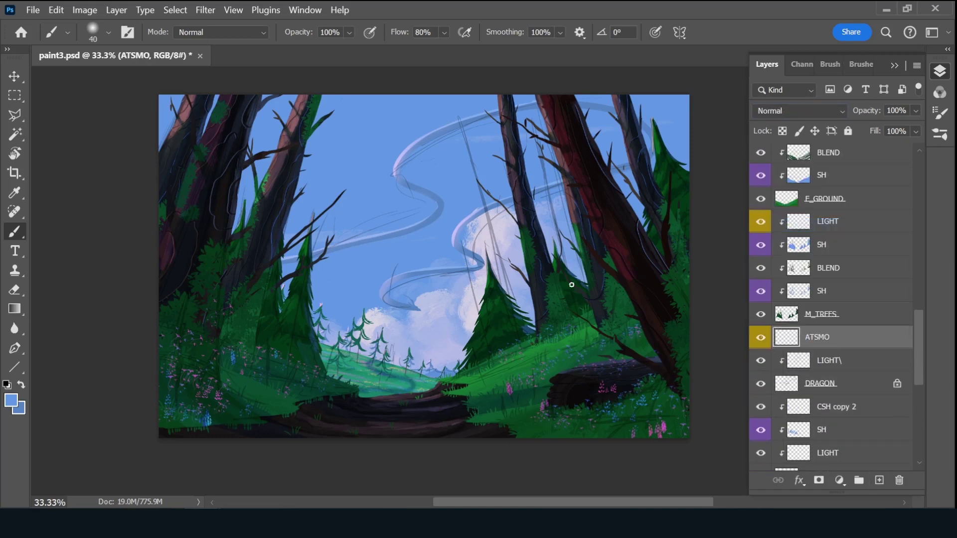
- Choose a light pink and paint soft haze around the distant trees and hills
click(12, 402)
click(742, 94)
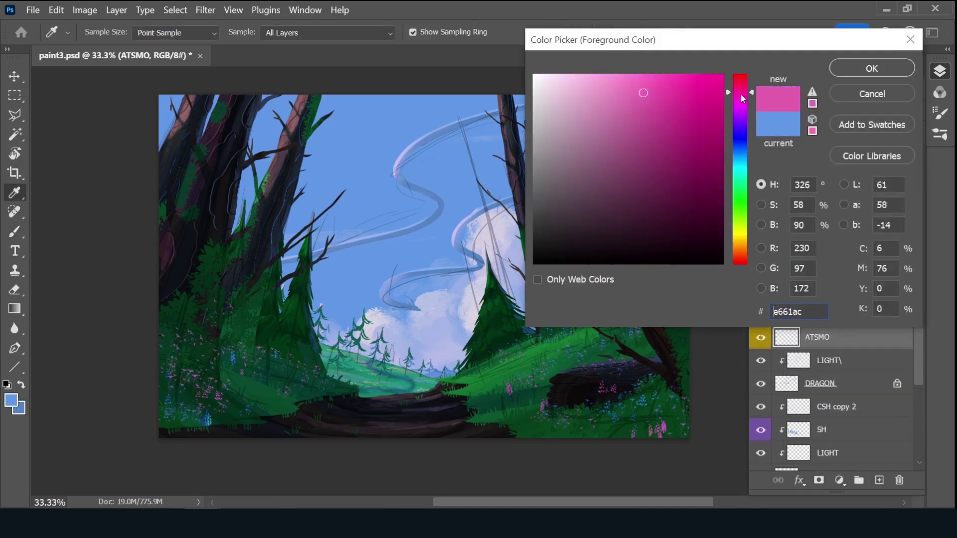
click(591, 80)
click(872, 68)
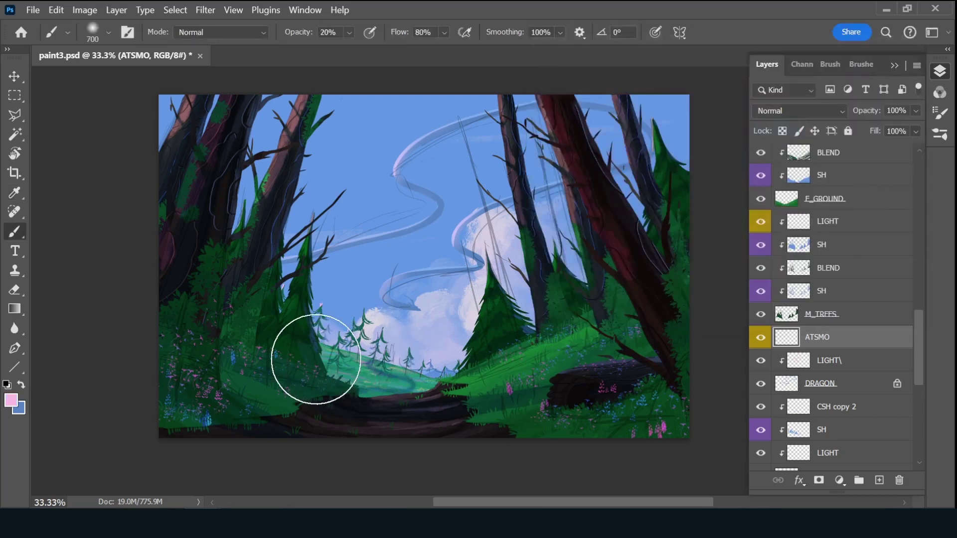
key(7)
drag(313, 330, 339, 356)
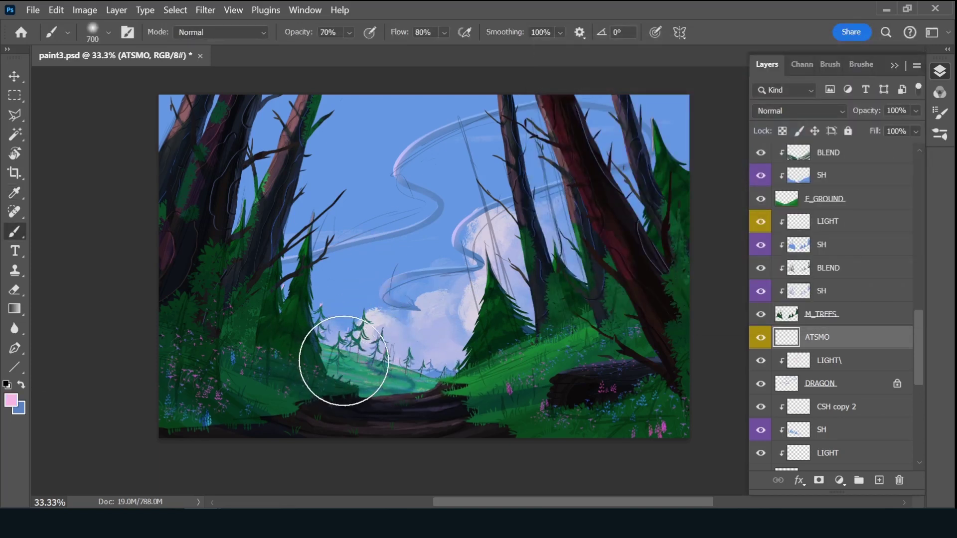
key(0)
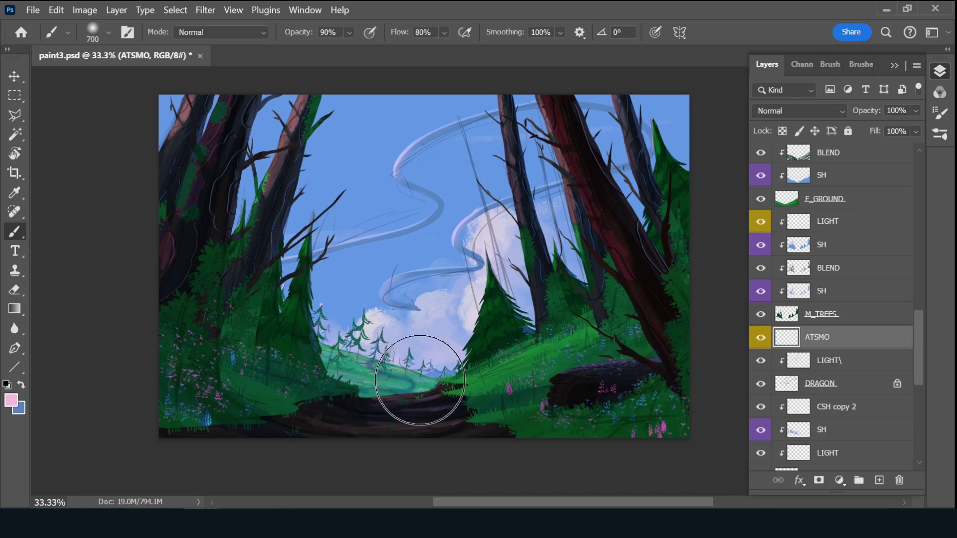
drag(423, 363, 350, 369)
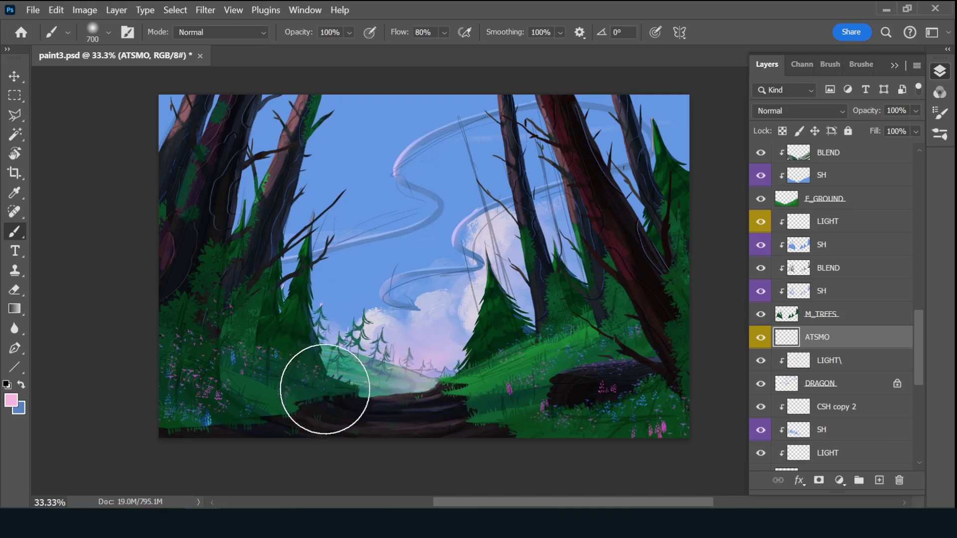
- Set smoothing to 0%, clear the ATSMO layer and repaint the haze over the hills
drag(505, 33, 476, 44)
key(ctrl+a)
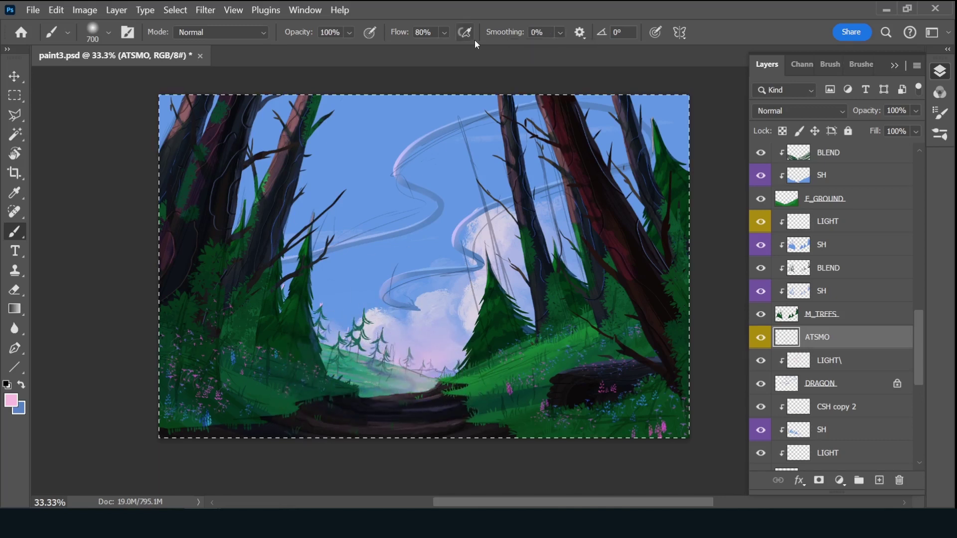
key(Delete)
key(ctrl+d)
drag(362, 368, 403, 354)
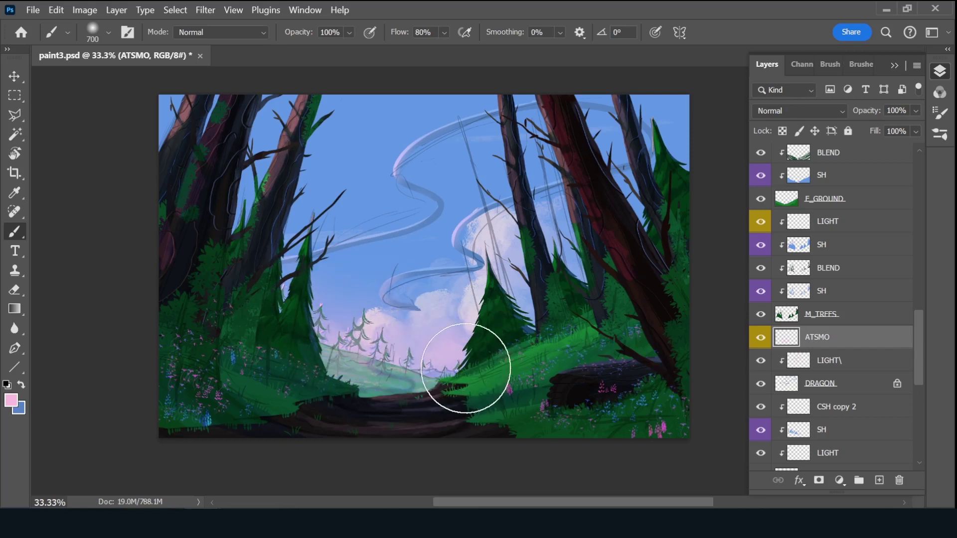
- Fade the ATSMO haze layer to 51% opacity
drag(866, 110, 847, 111)
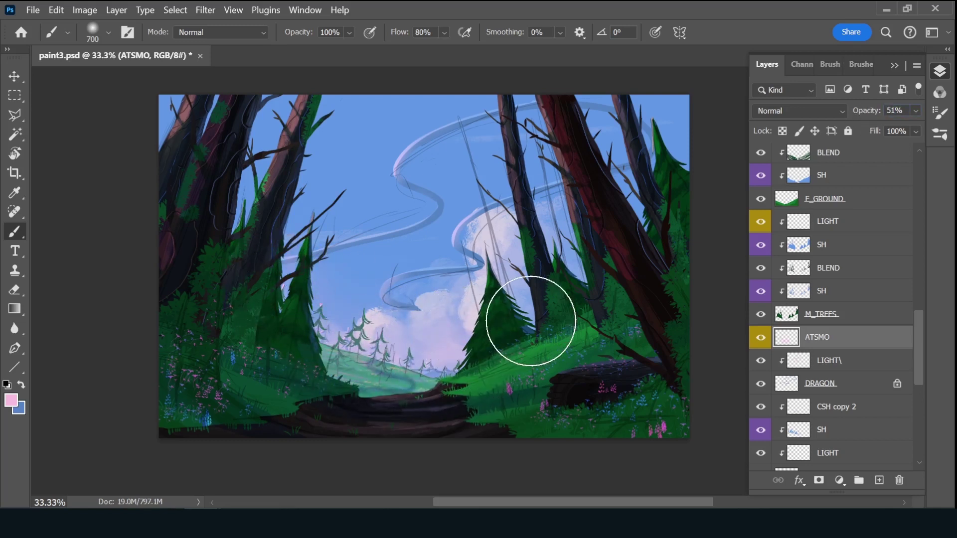
scroll(906, 363, up, 5)
scroll(878, 209, up, 5)
- Add a new layer named LIGHT with a yellow label and a 100 px brush
key(ctrl+shift+alt+n)
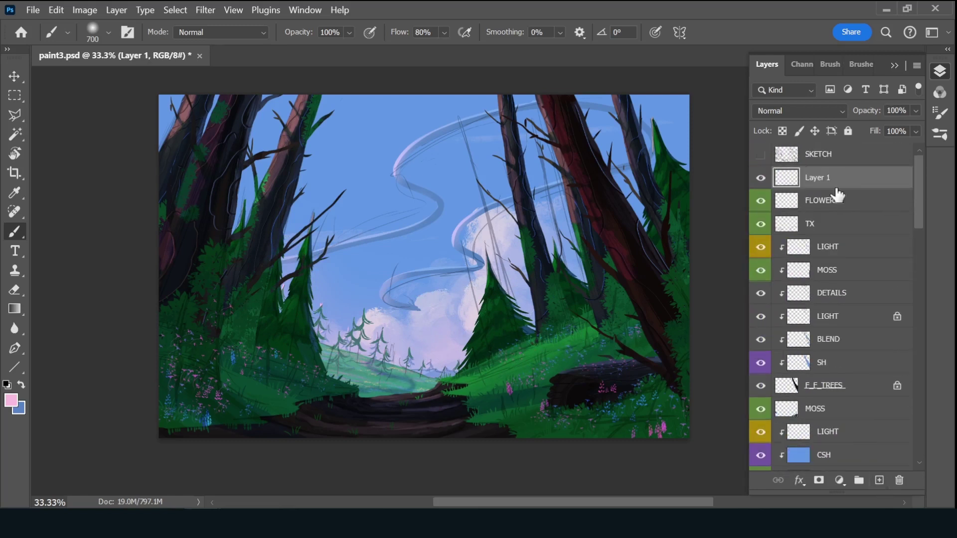
double_click(827, 179)
text(LIGHT)
key(Return)
key(bracketleft)
key(bracketleft)
key(bracketleft)
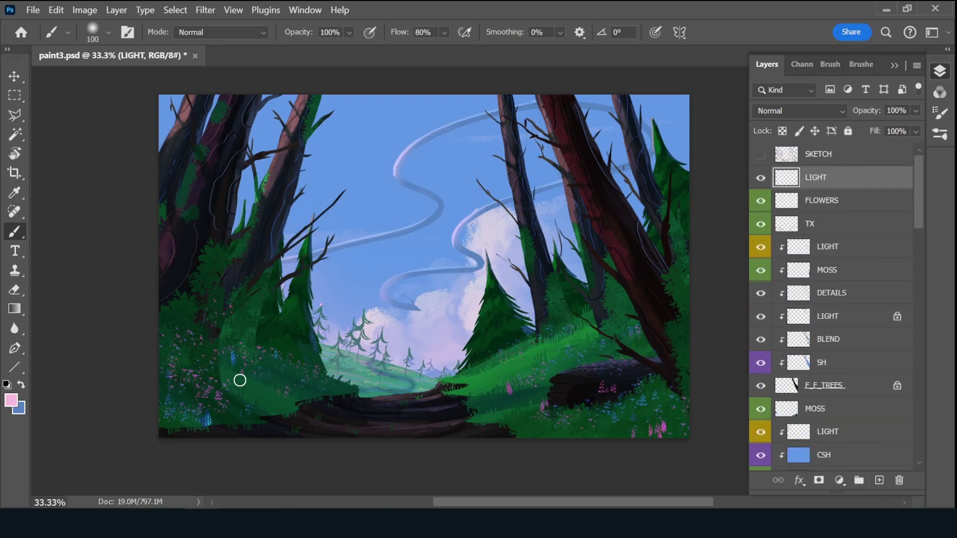
right_click(761, 178)
click(787, 244)
- Paint faint light streaks across the grass, the log's top edge and the path
drag(239, 382, 272, 399)
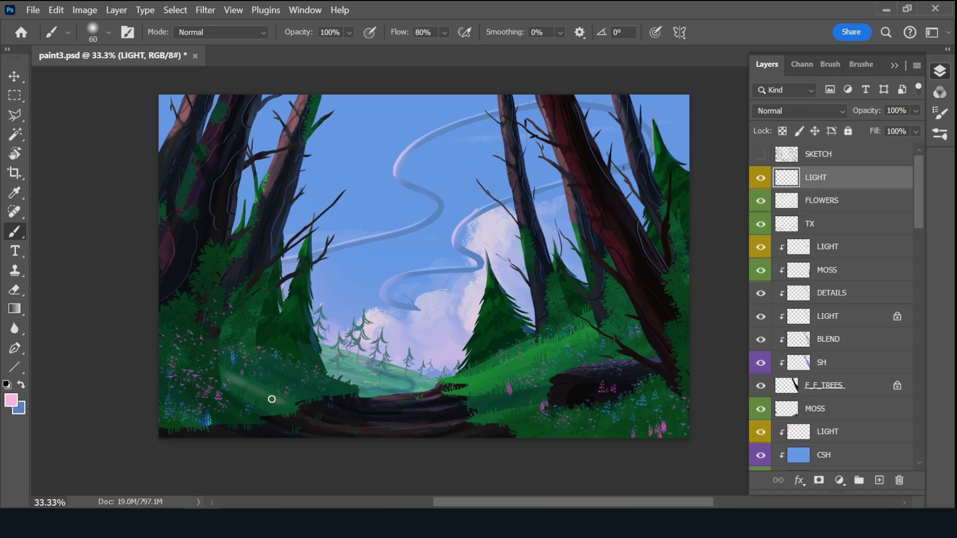
drag(471, 384, 591, 332)
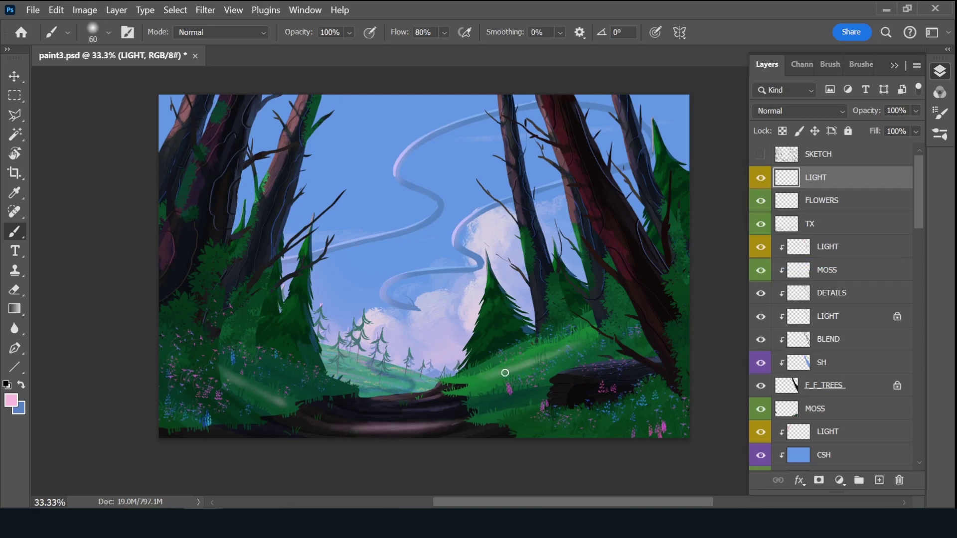
key(bracketleft)
drag(611, 364, 580, 370)
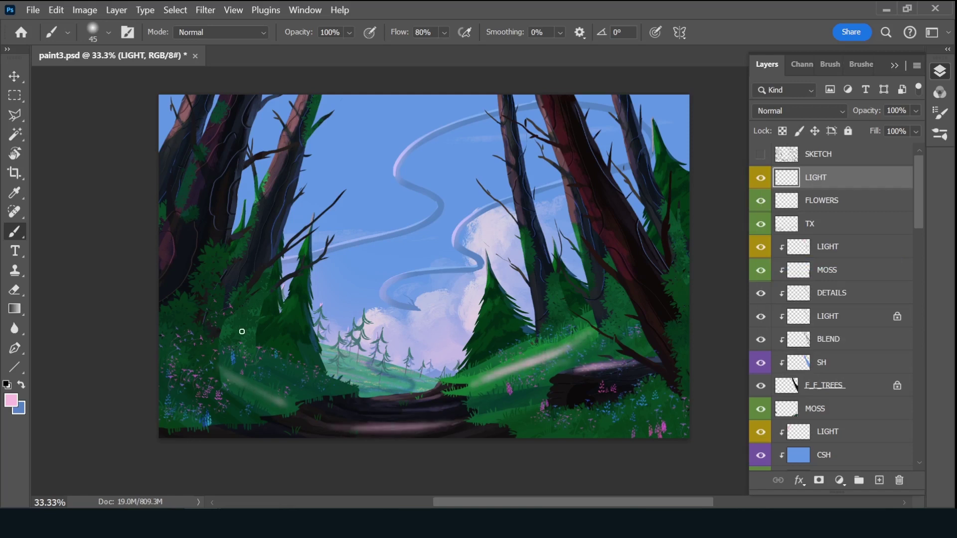
key(bracketleft)
drag(443, 396, 402, 404)
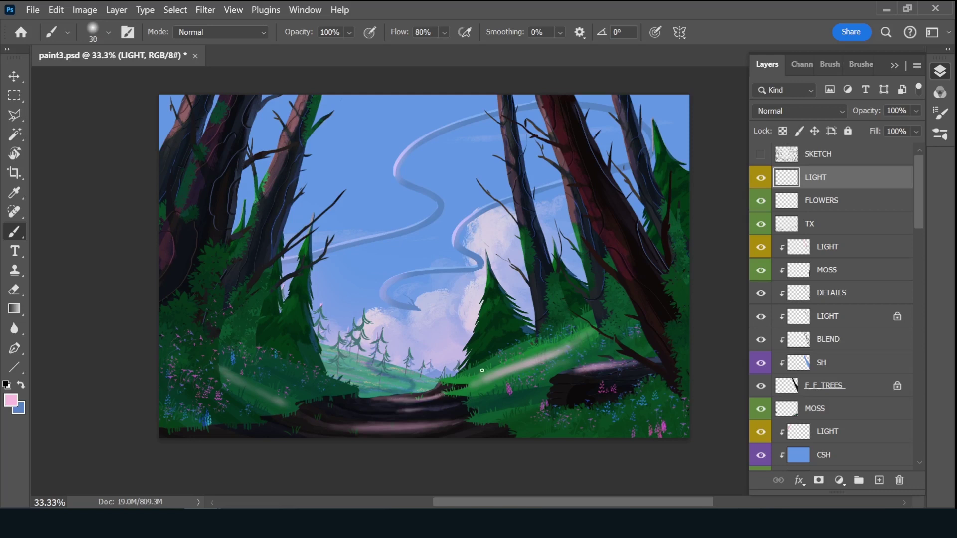
drag(872, 115, 865, 124)
- Add a second yellow-labelled layer named LIGHT above FLOWERS
click(880, 480)
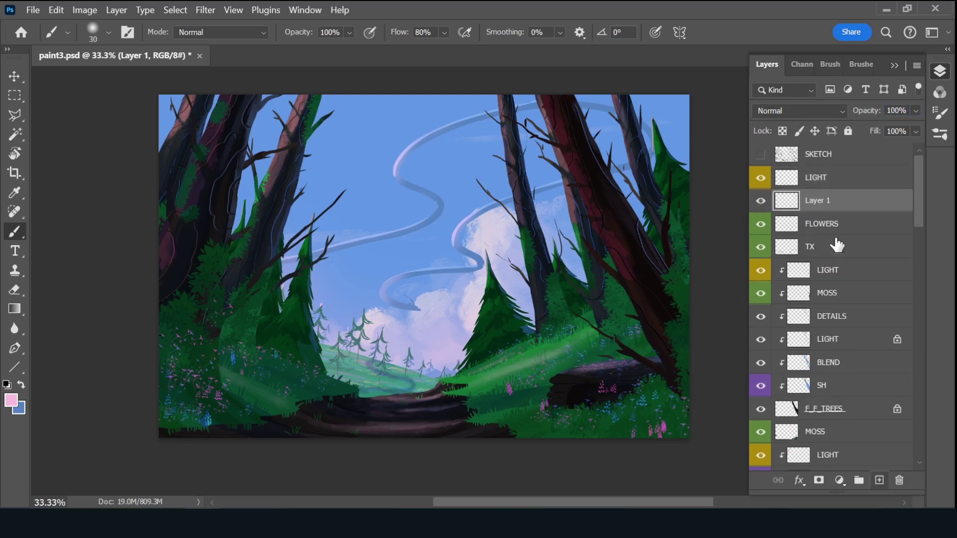
double_click(816, 200)
text(LIGHT)
key(Return)
right_click(762, 201)
click(781, 288)
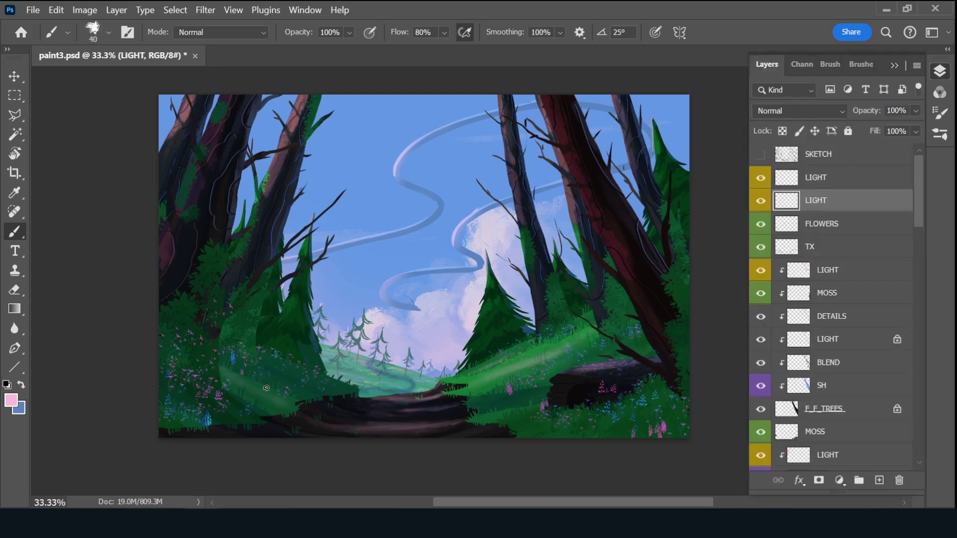
- Set stroke smoothing to 0%, shrink the brush to 25 and lower the layer opacity
click(560, 32)
drag(590, 50, 517, 50)
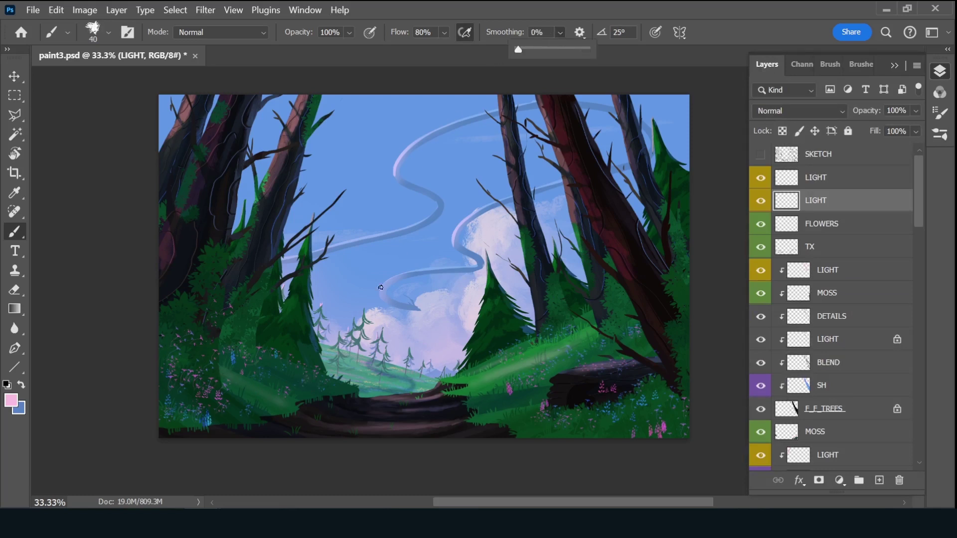
key(bracketleft)
key(bracketleft)
key(bracketleft)
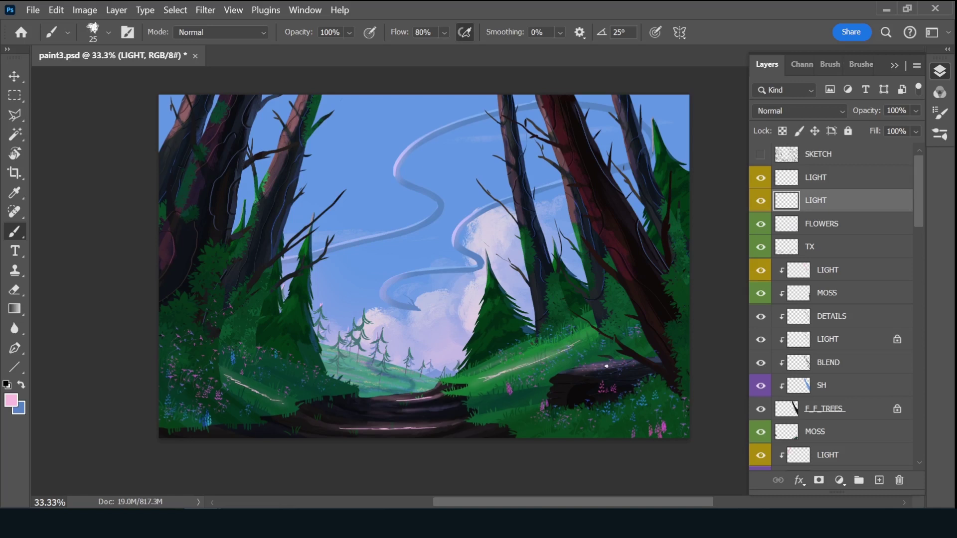
drag(878, 111, 865, 112)
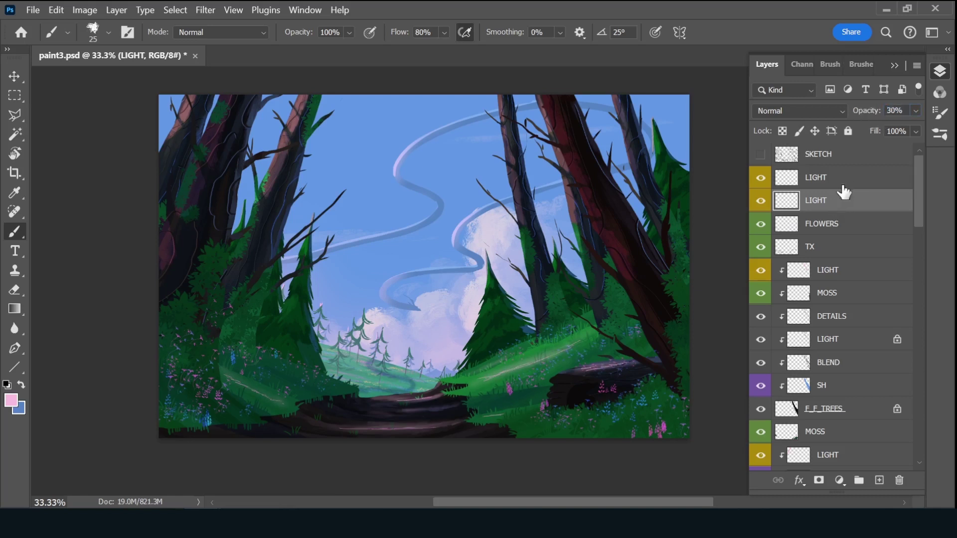
- Set the top LIGHT layer to Overlay blend mode and raise its opacity
click(844, 178)
click(798, 110)
click(768, 285)
click(797, 110)
click(768, 285)
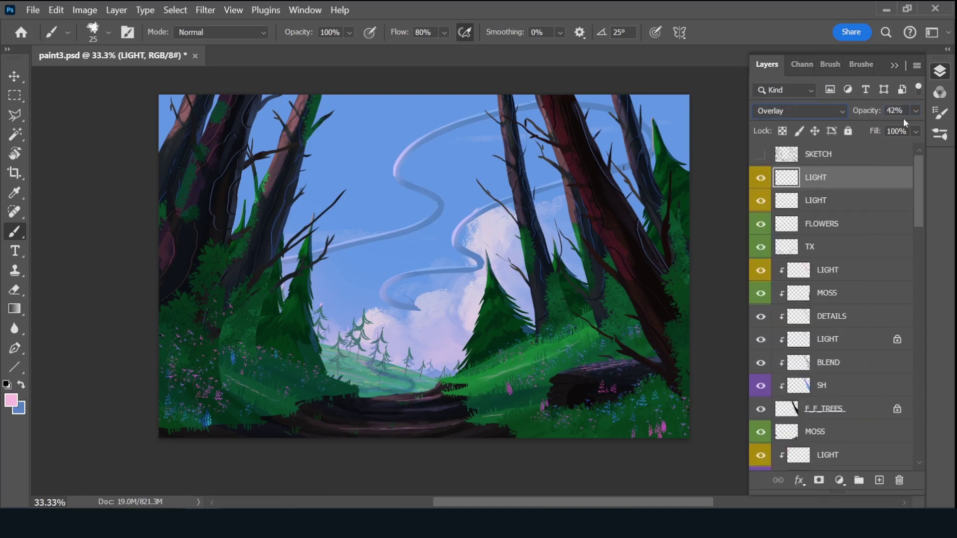
drag(916, 110, 916, 129)
- On the lower LIGHT layer, sample the sky blue and enlarge the brush to about 73 px
click(790, 208)
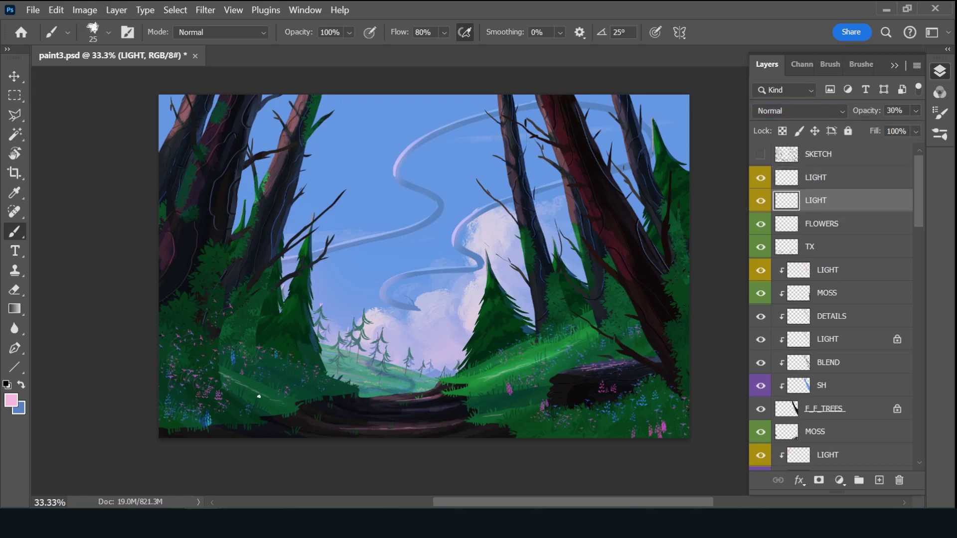
alt+click(471, 110)
drag(915, 218, 913, 384)
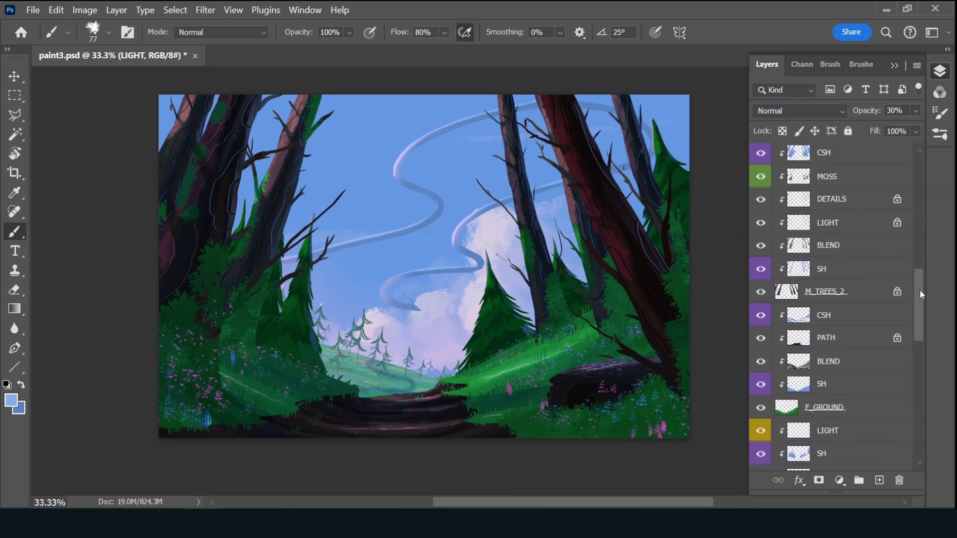
click(827, 377)
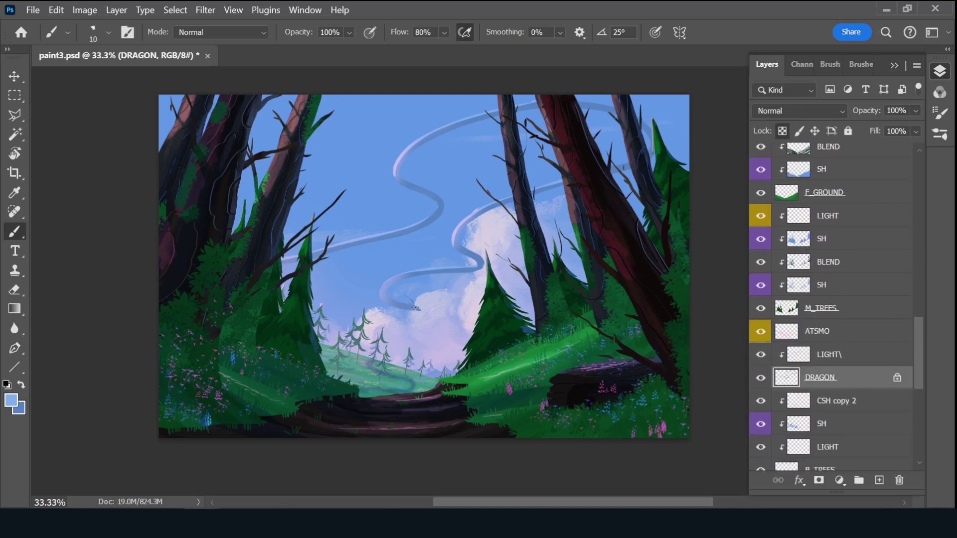